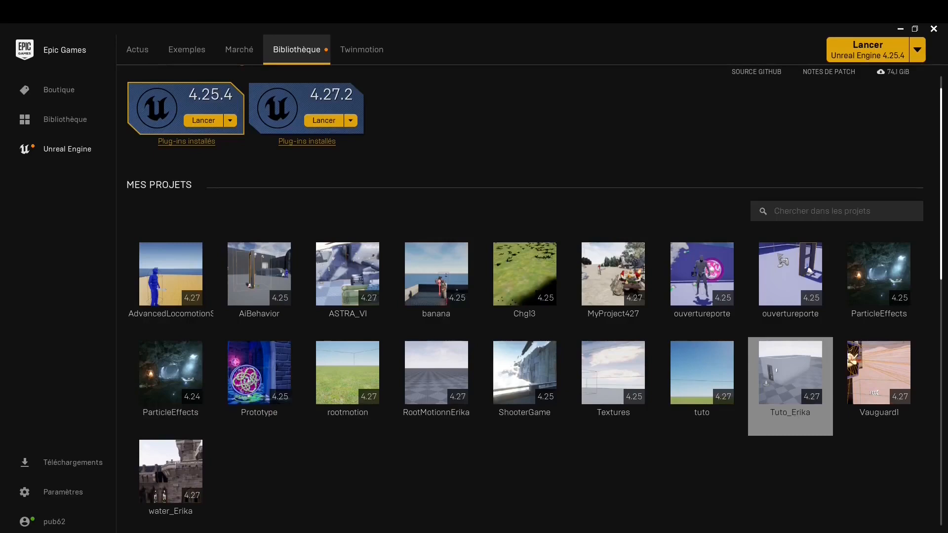
# Open the content page of the Blueprints sample from the launcher's example projects.
pyautogui.click(188, 51)
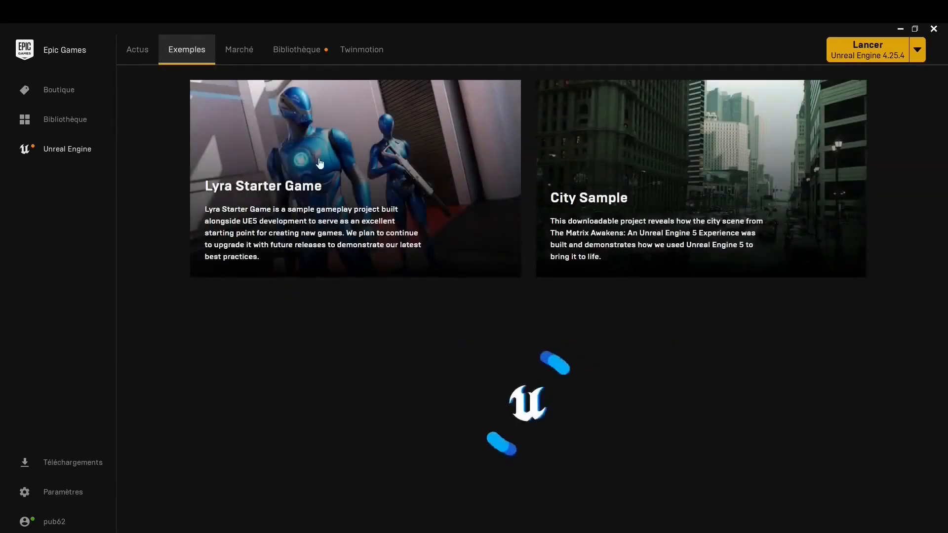
pyautogui.scroll(-15, 477, 312)
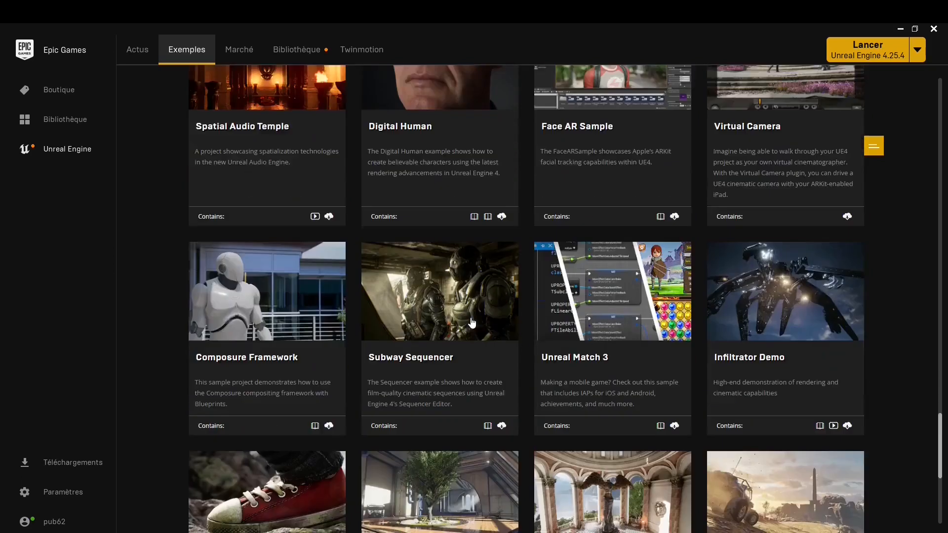
pyautogui.scroll(-3, 471, 323)
pyautogui.scroll(3, 472, 323)
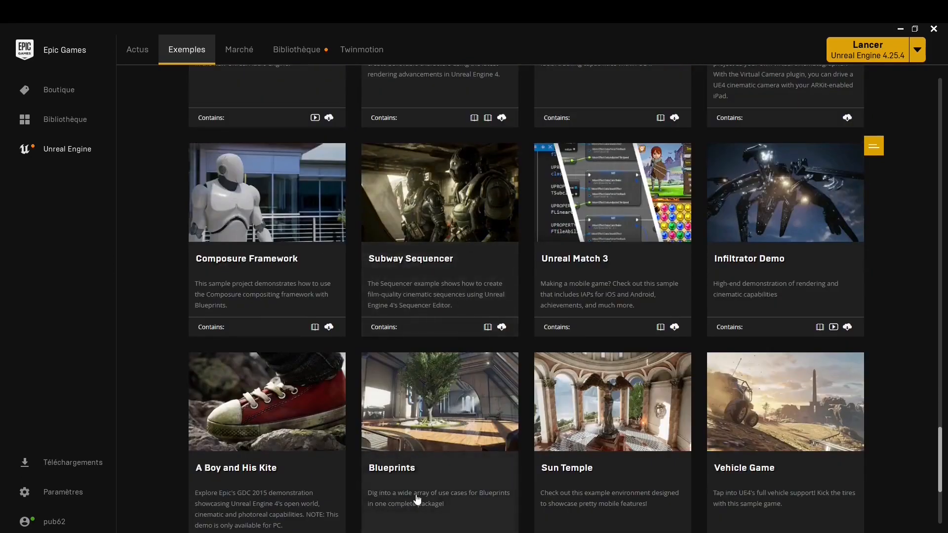
pyautogui.click(370, 463)
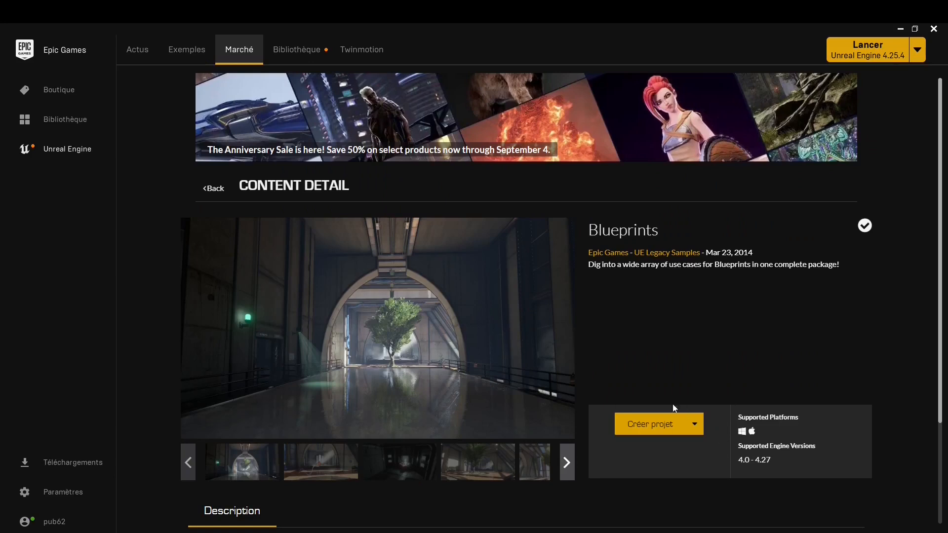
# Switch to the copies_Programmes_2 folder in File Explorer, close the Epic Games Launcher and maximize the folder window.
pyautogui.moveTo(0, 48); pyautogui.dragTo(469, 129)
pyautogui.click(644, 126)
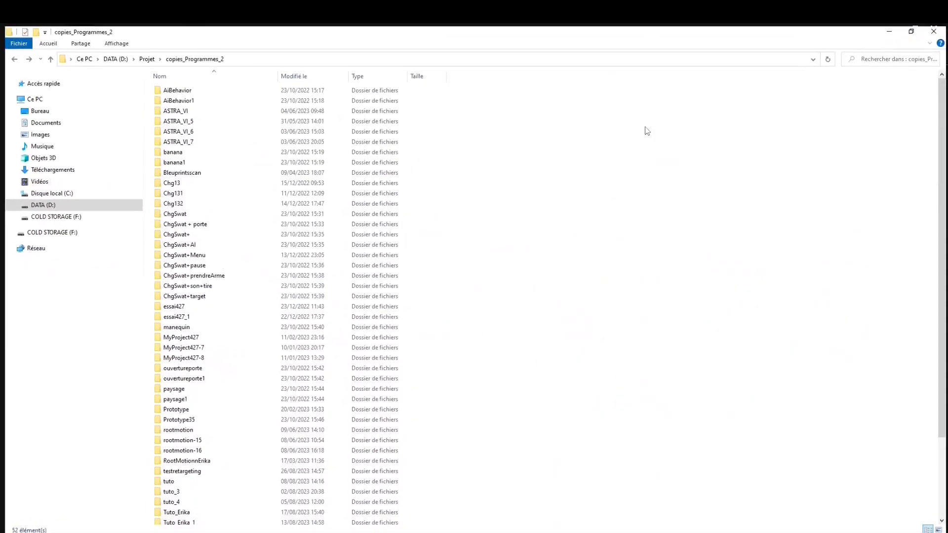
pyautogui.moveTo(728, 32); pyautogui.dragTo(725, 59)
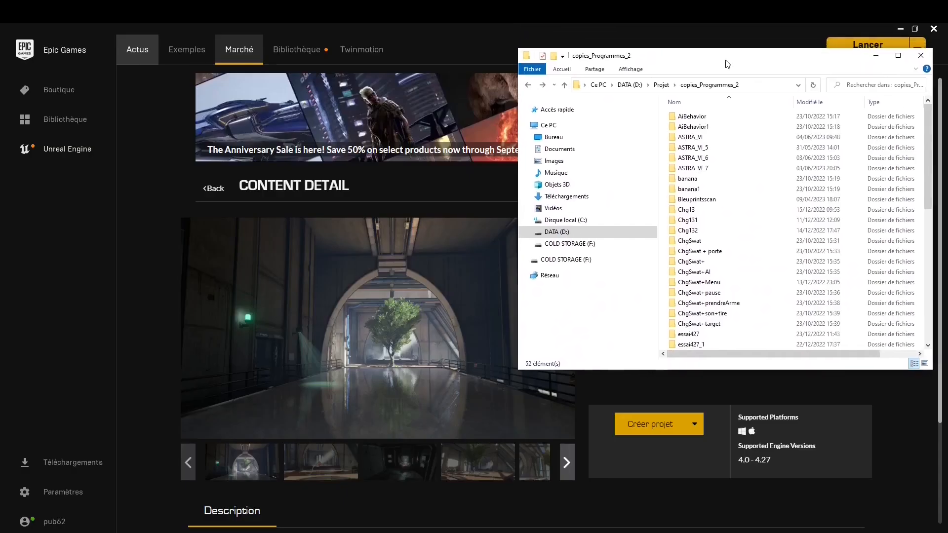
pyautogui.click(933, 30)
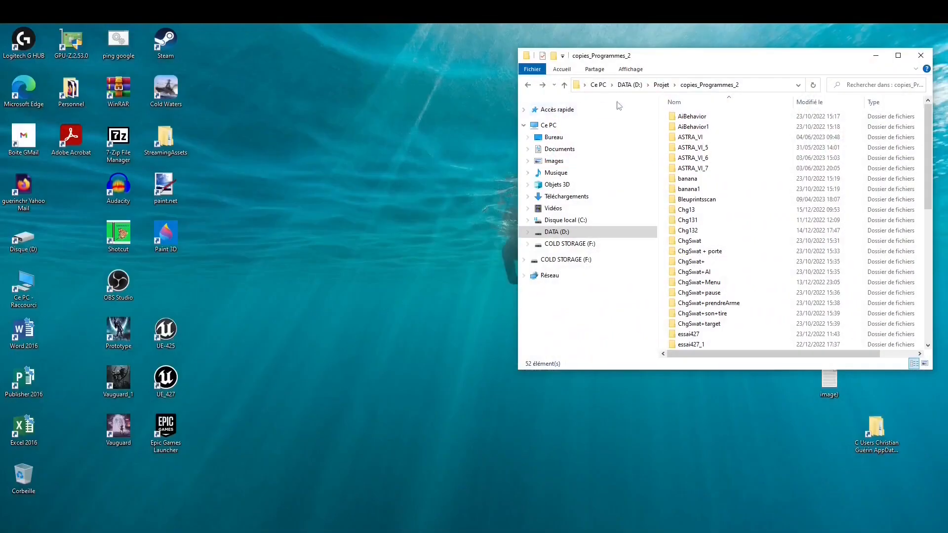
pyautogui.click(897, 54)
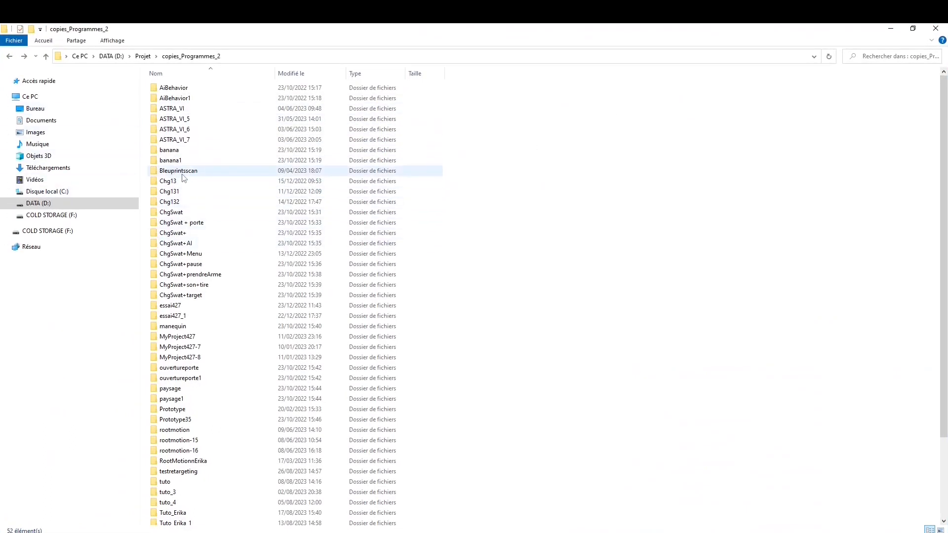
# Copy the Assets folder from the Content folder of the Blueprints project inside Bleuprintsscan.
pyautogui.moveTo(183, 177)
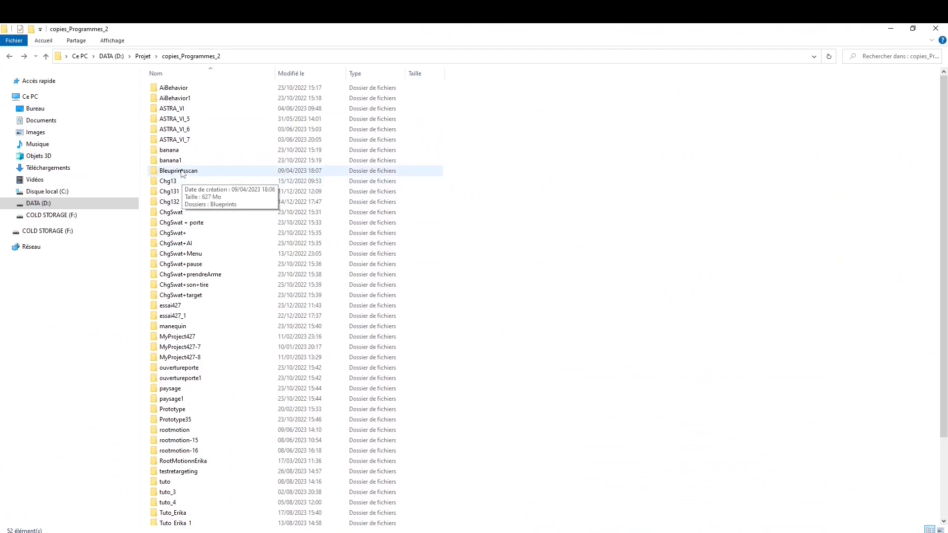
pyautogui.doubleClick(181, 172)
pyautogui.click(170, 91)
pyautogui.doubleClick(170, 89)
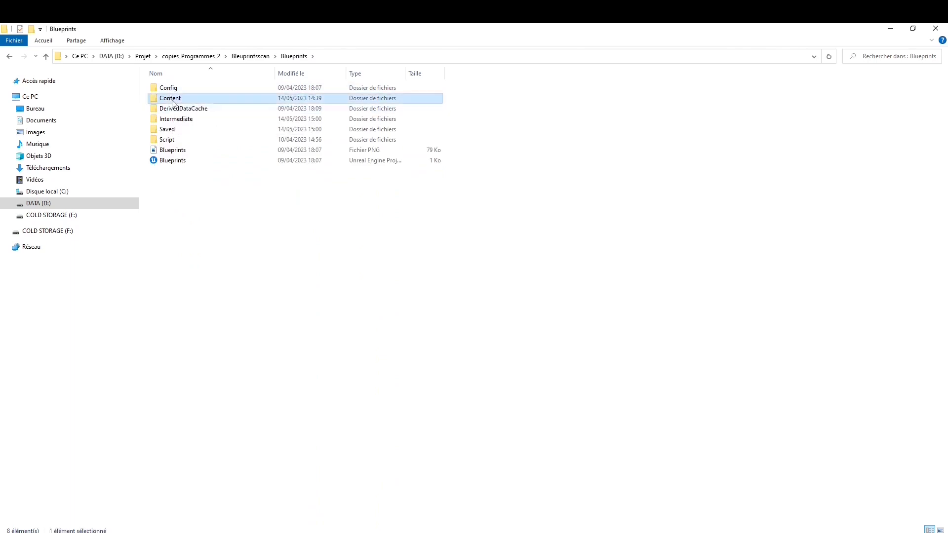
pyautogui.doubleClick(172, 101)
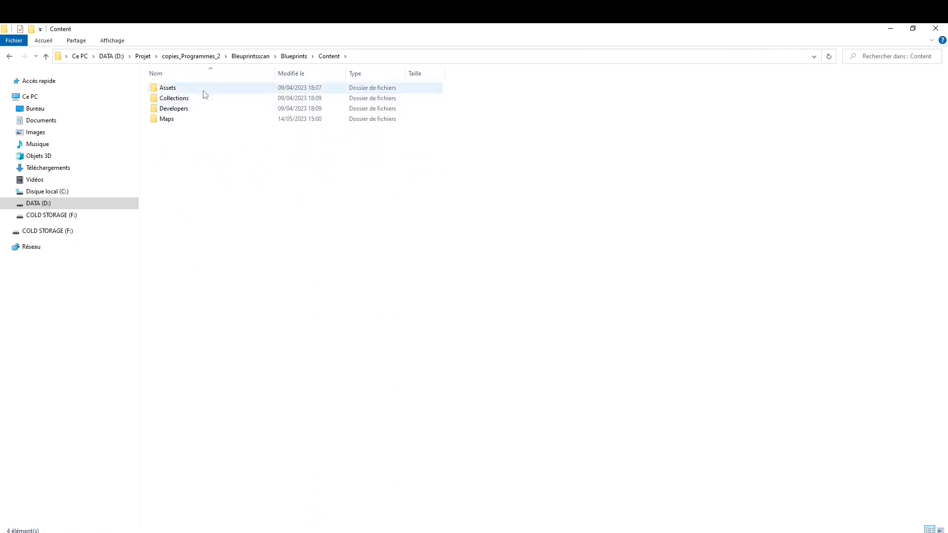
pyautogui.rightClick(153, 93)
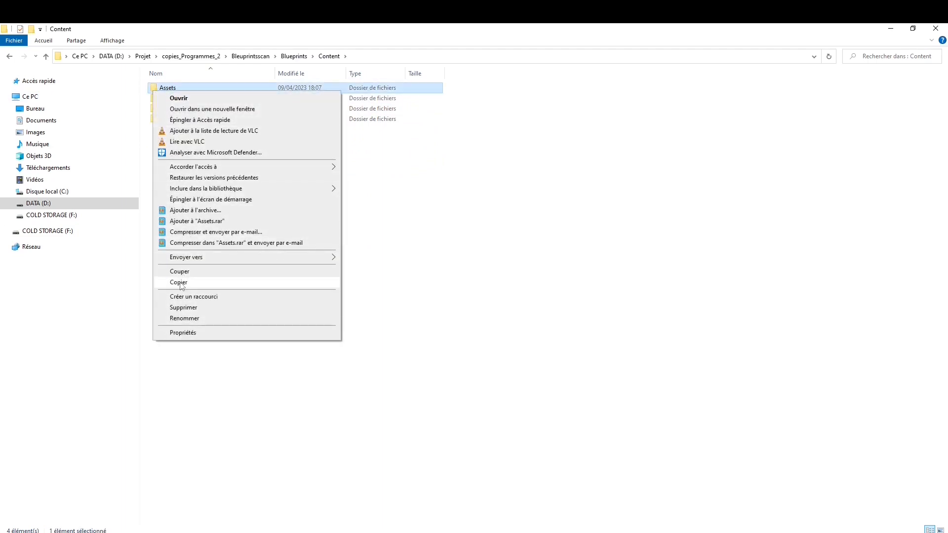
pyautogui.click(179, 283)
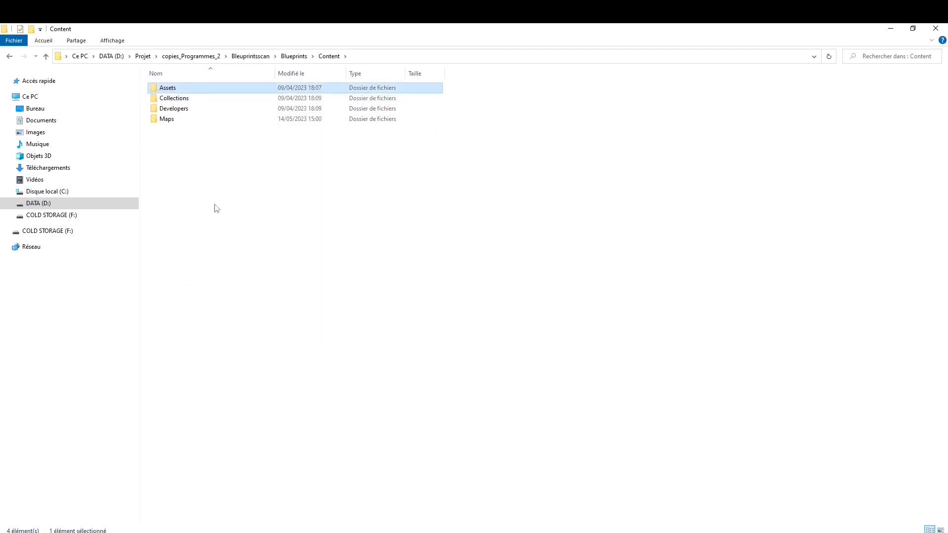
# Open the Content folder of the Tuto_Erika project, located in Projet > projet_chg.
pyautogui.click(10, 57)
pyautogui.click(10, 56)
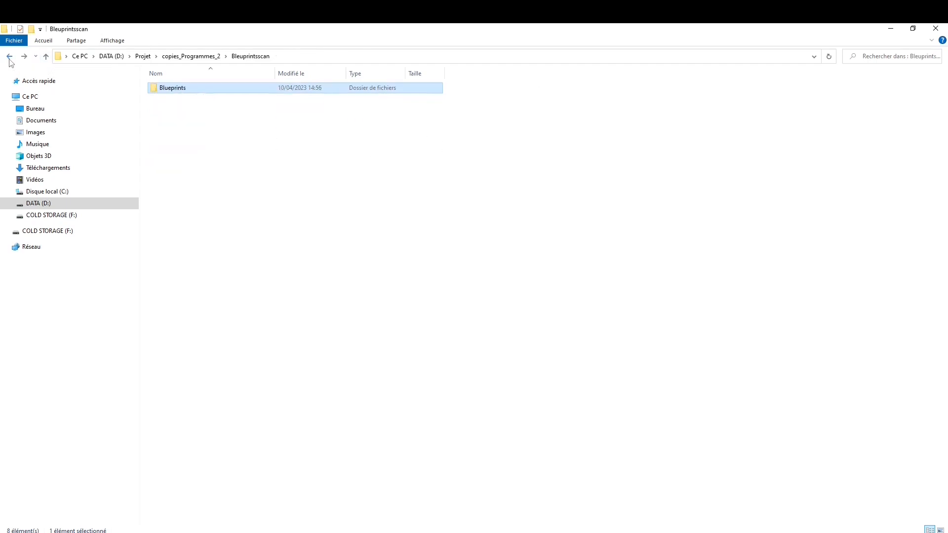
pyautogui.click(10, 56)
pyautogui.click(10, 57)
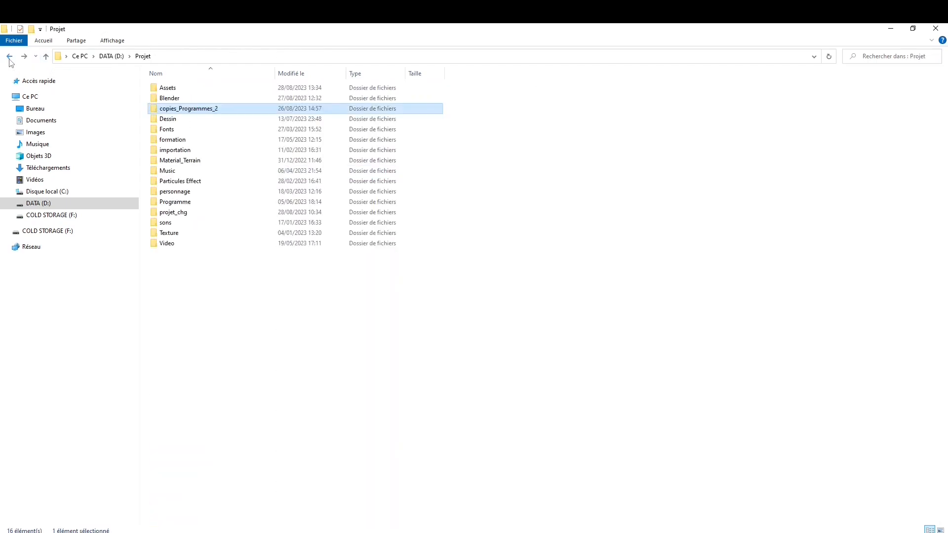
pyautogui.doubleClick(179, 213)
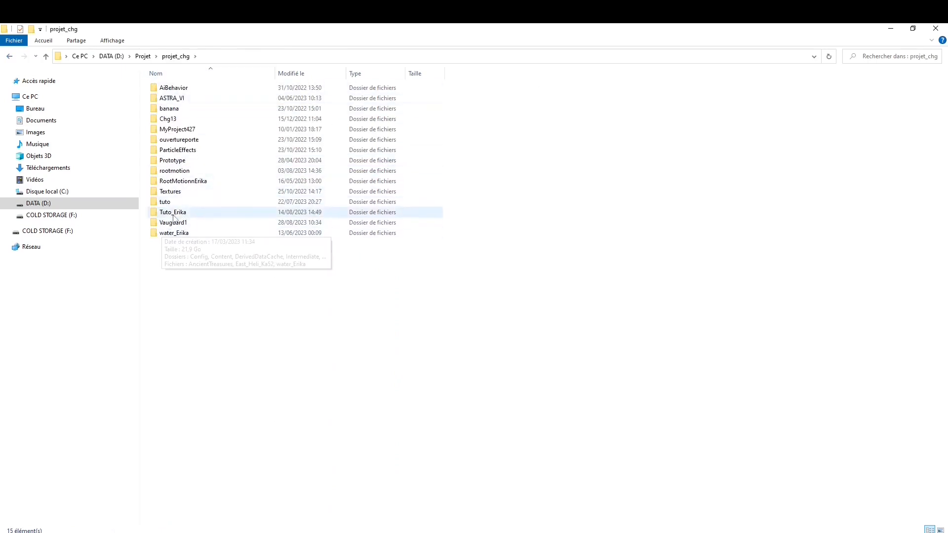
pyautogui.doubleClick(172, 213)
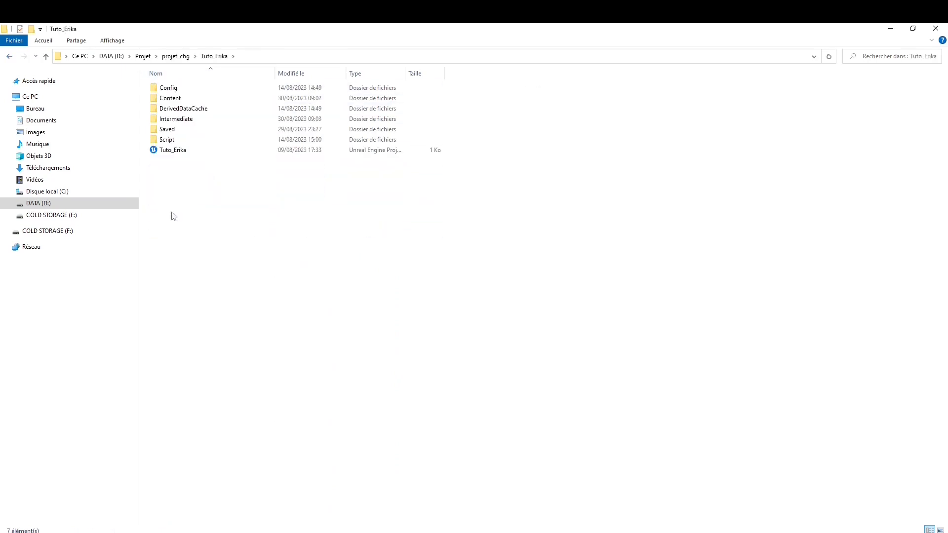
pyautogui.doubleClick(174, 101)
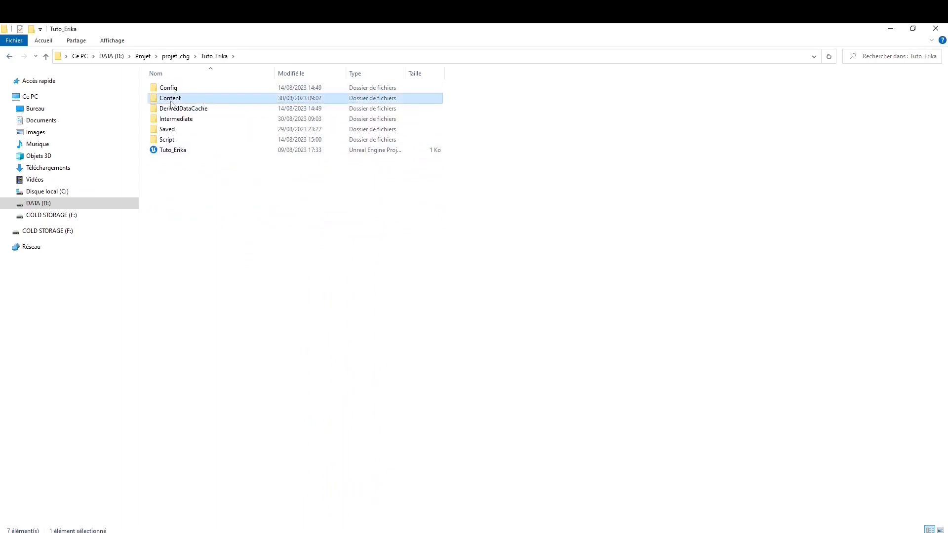
pyautogui.rightClick(227, 259)
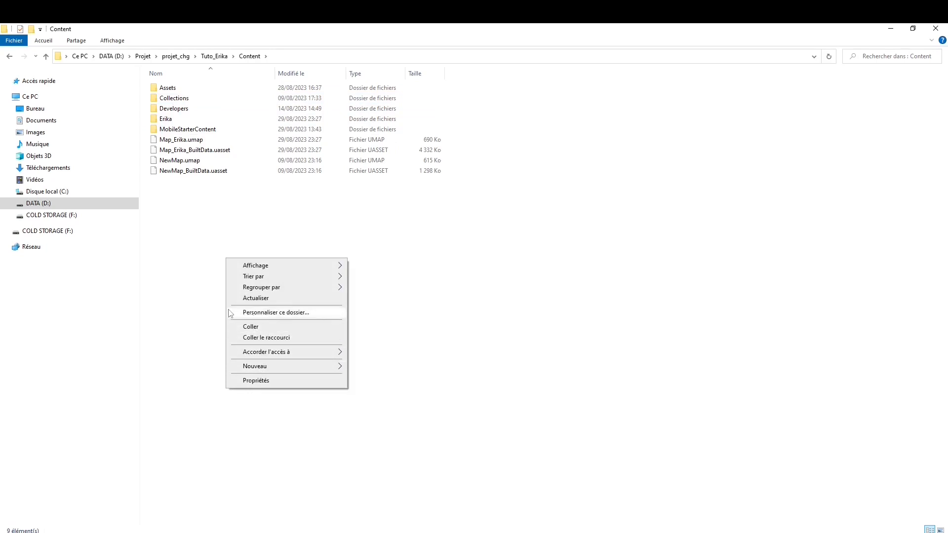
pyautogui.click(178, 277)
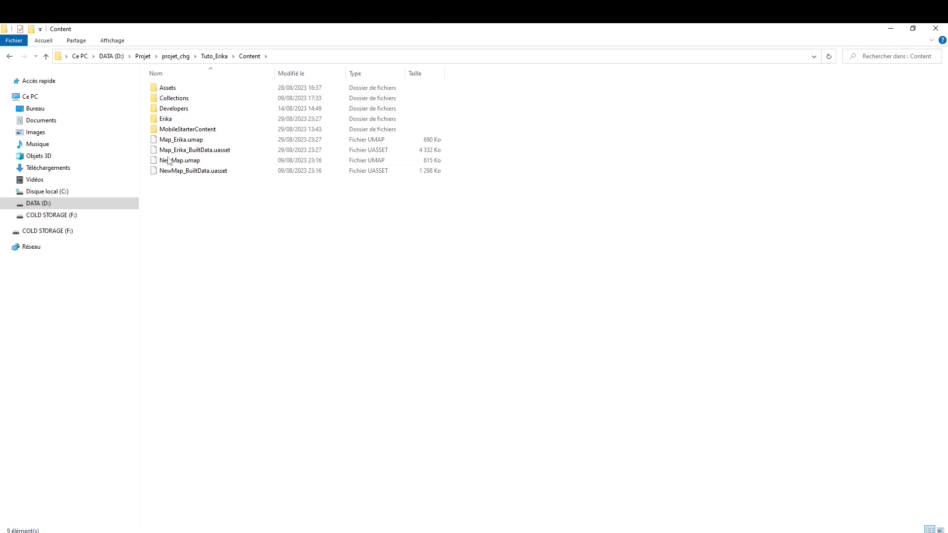
# Examine the mesh files in the Meshes subfolder of Tuto_Erika's Assets folder.
pyautogui.doubleClick(162, 88)
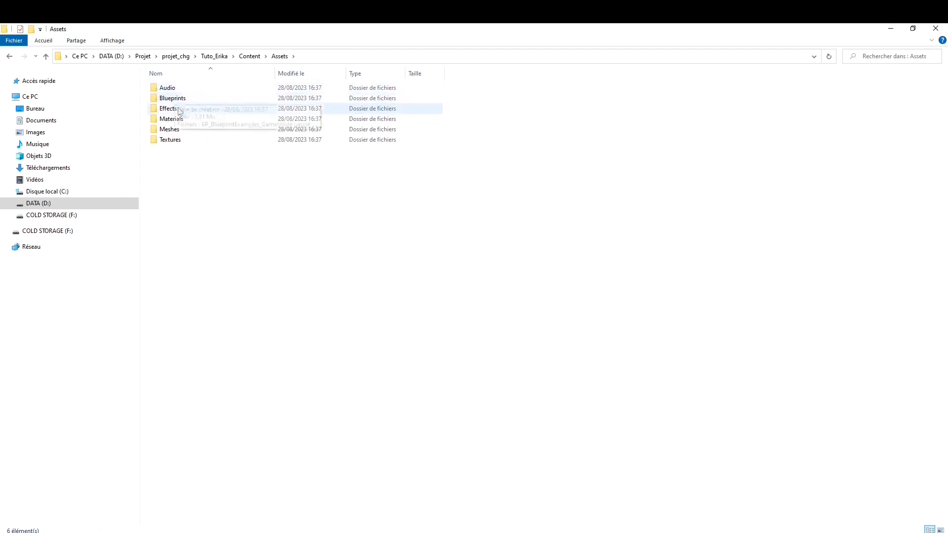
pyautogui.doubleClick(169, 129)
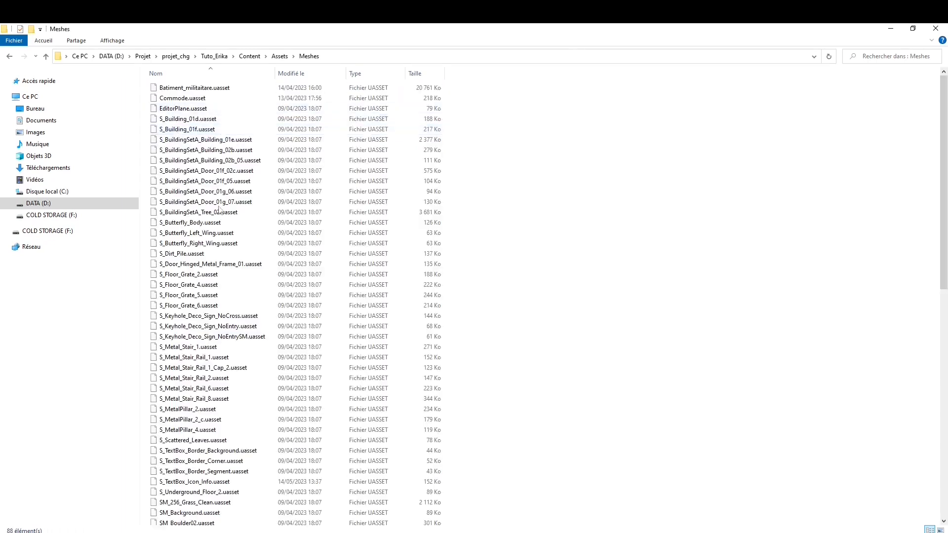
pyautogui.scroll(-3, 222, 395)
pyautogui.scroll(3, 214, 341)
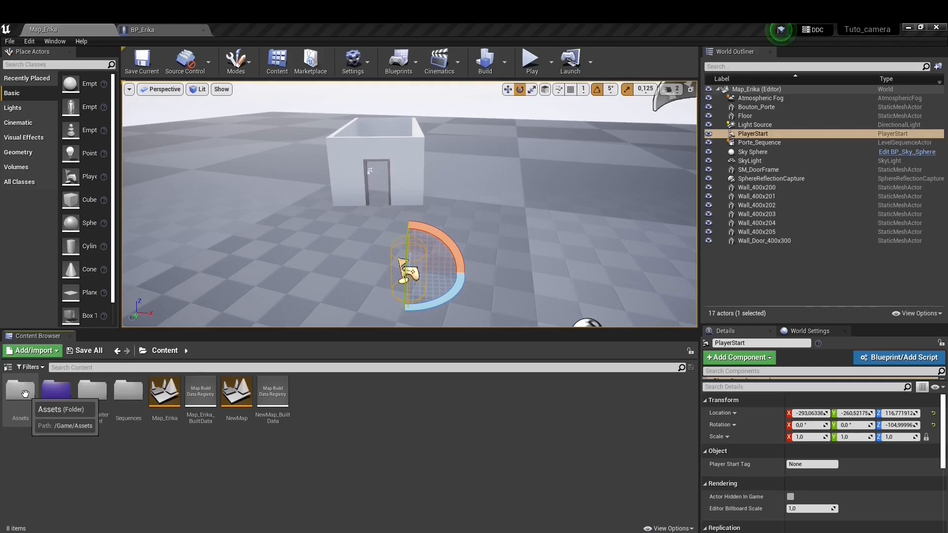
# Switch to the Unreal Editor, create a folder named Camera in the project's Content folder, and open it.
pyautogui.rightClick(386, 432)
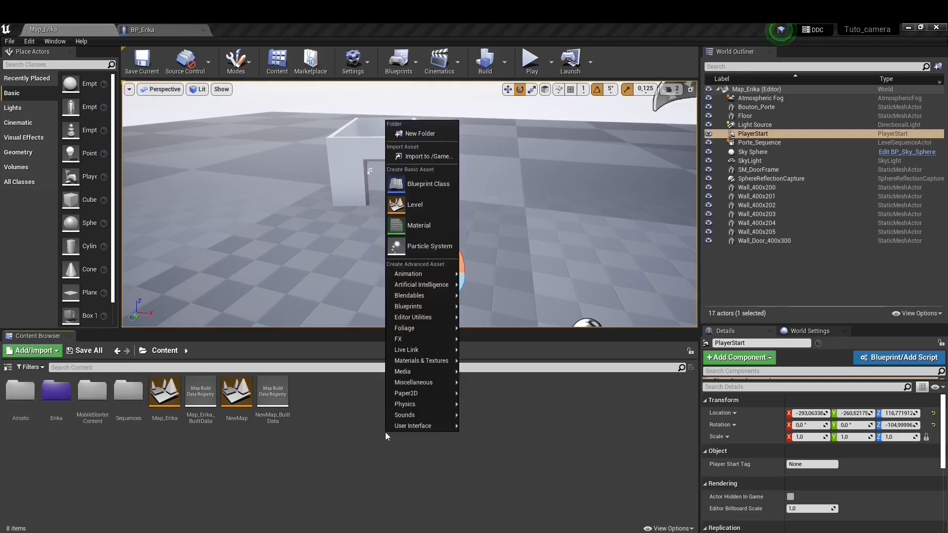
pyautogui.click(411, 135)
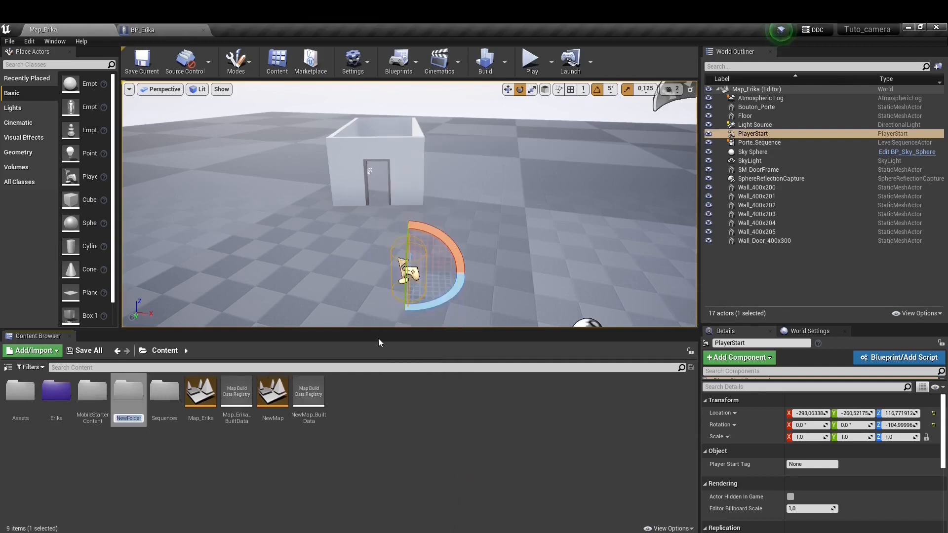
pyautogui.write('Camera')
pyautogui.press('Return')
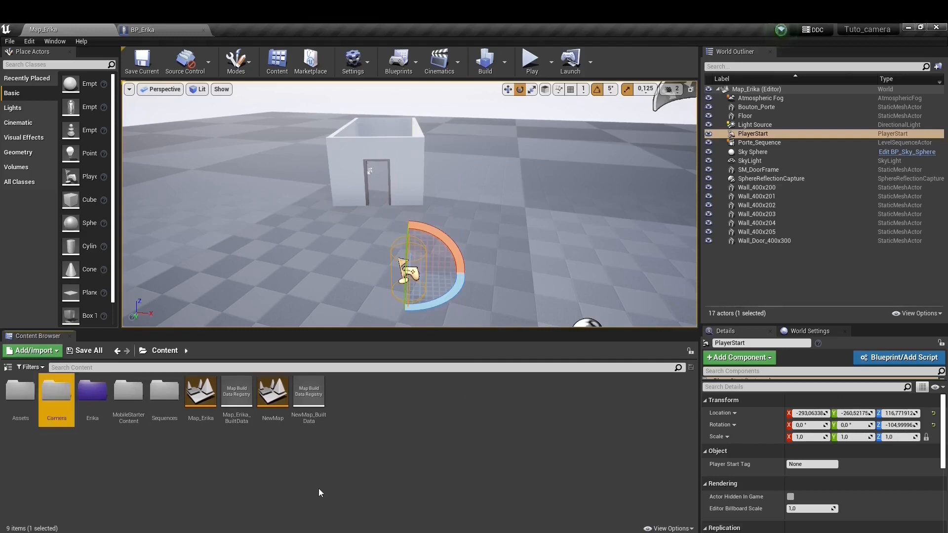
pyautogui.doubleClick(68, 398)
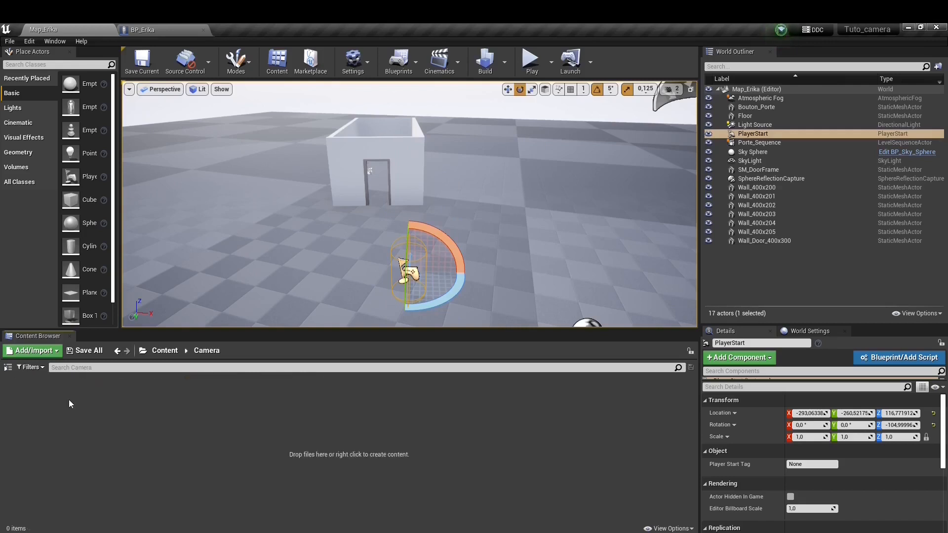
# Create an Actor Blueprint class named BP_Camera in the Camera folder and open it docked beside the other editor tabs.
pyautogui.rightClick(248, 422)
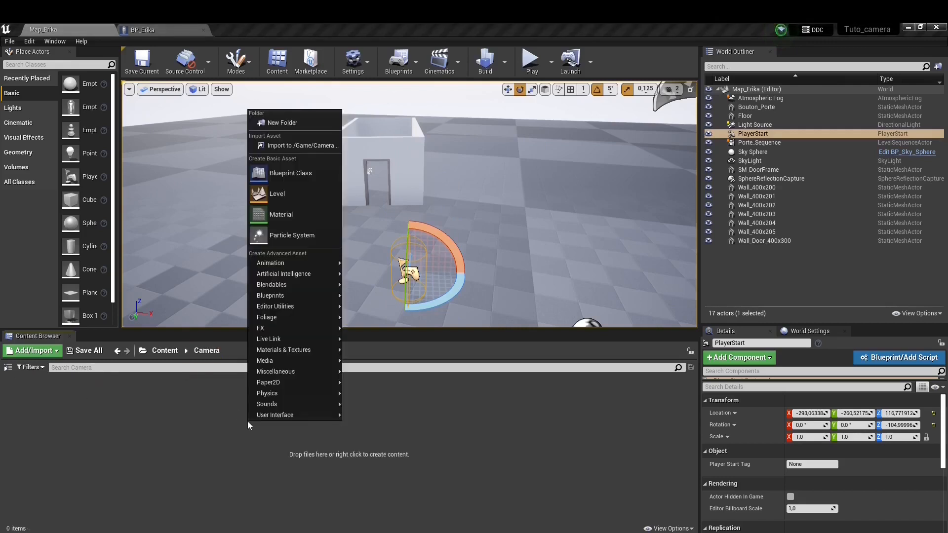
pyautogui.click(293, 175)
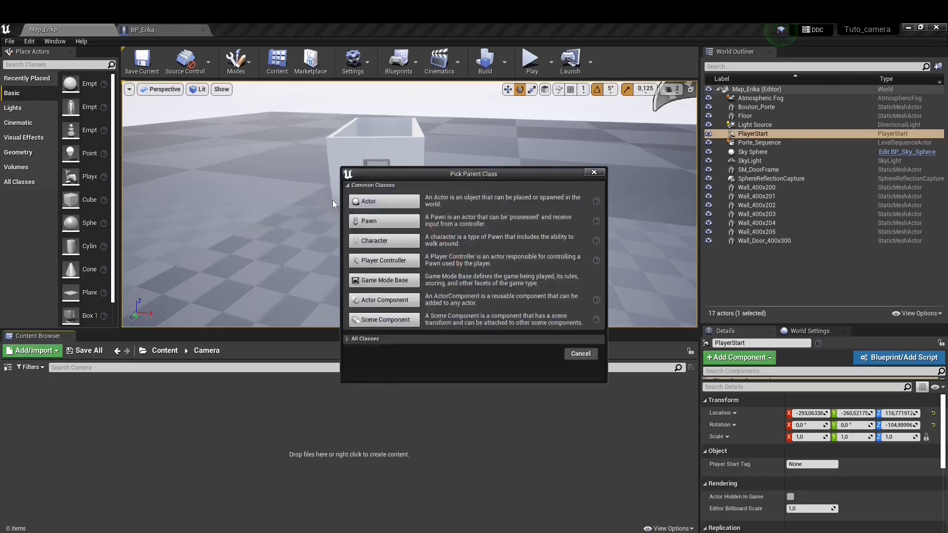
pyautogui.click(373, 202)
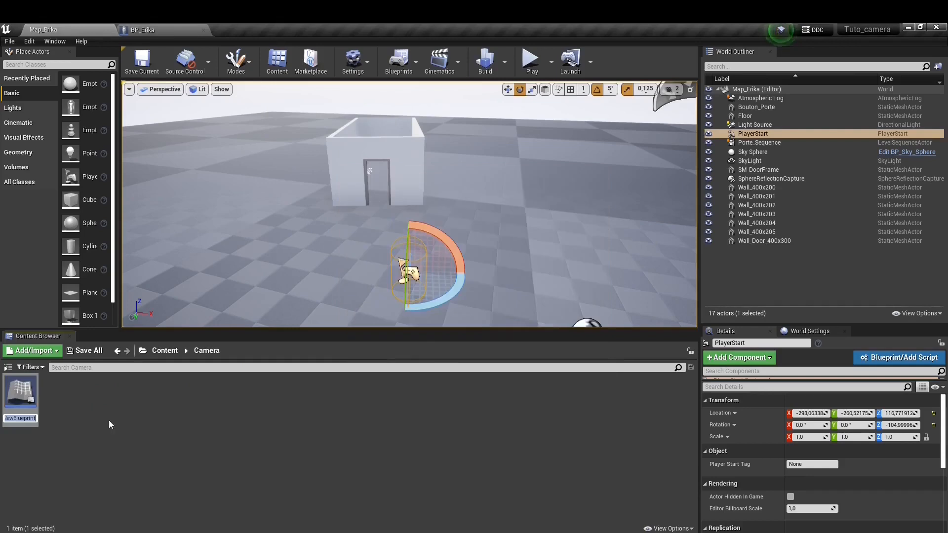
pyautogui.write('BP_Camera')
pyautogui.press('Return')
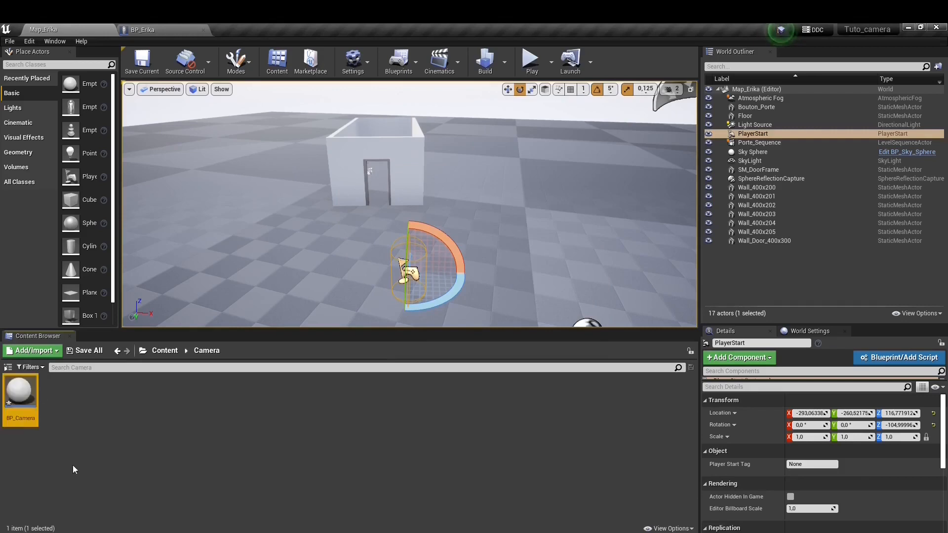
pyautogui.doubleClick(33, 402)
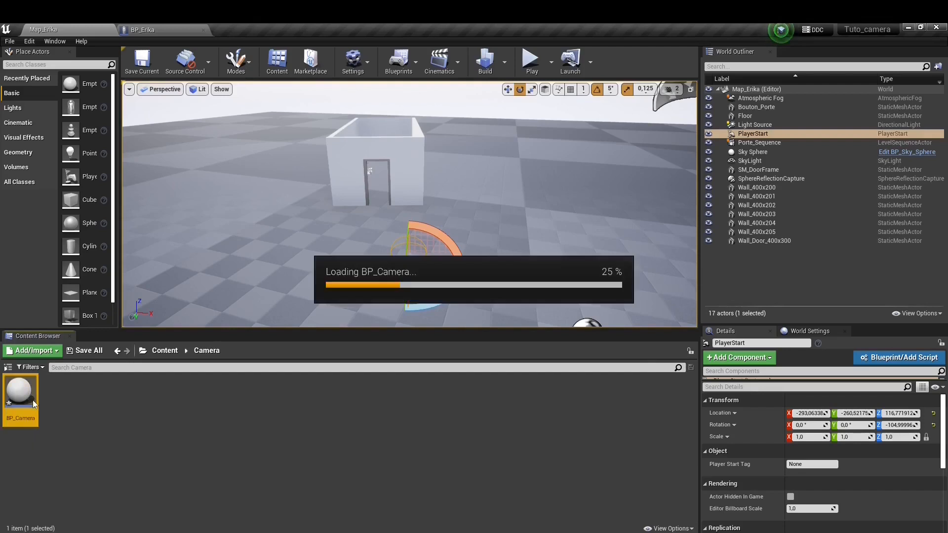
pyautogui.moveTo(245, 337); pyautogui.dragTo(283, 31)
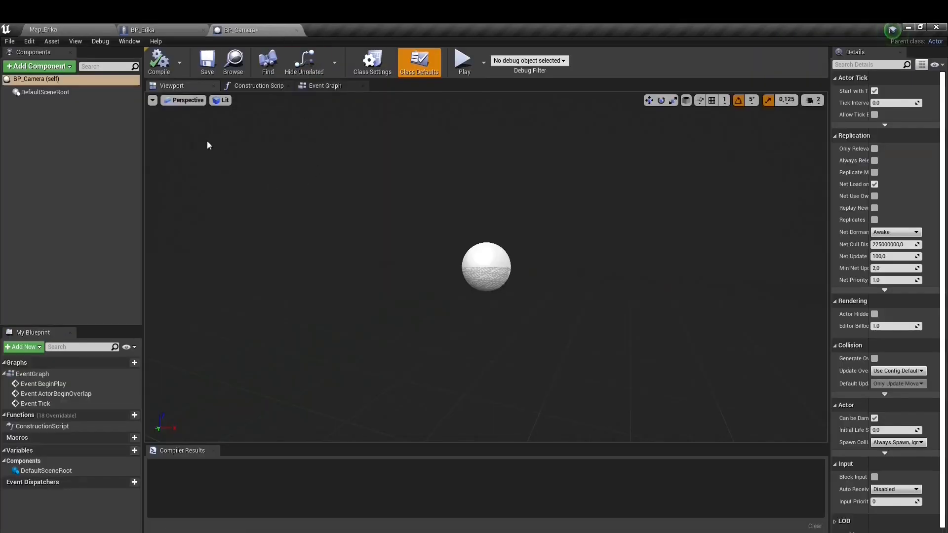
# Add a Scene Capture Component 2D to BP_Camera under DefaultSceneRoot, keeping its default name.
pyautogui.click(71, 69)
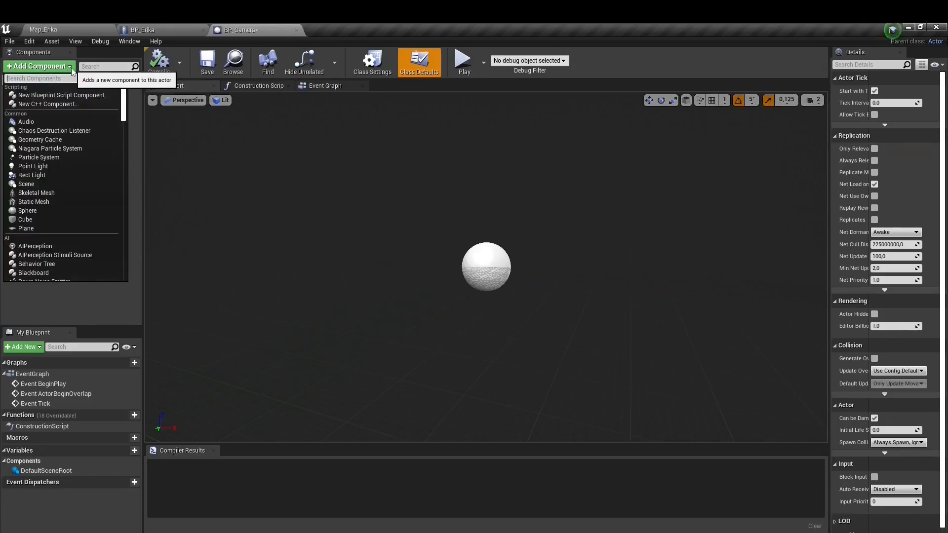
pyautogui.write('s')
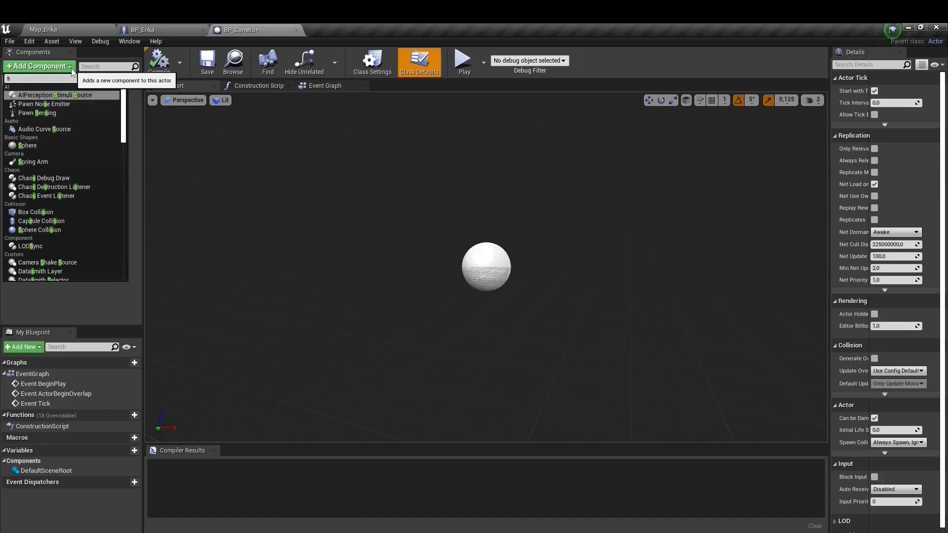
pyautogui.write('cene')
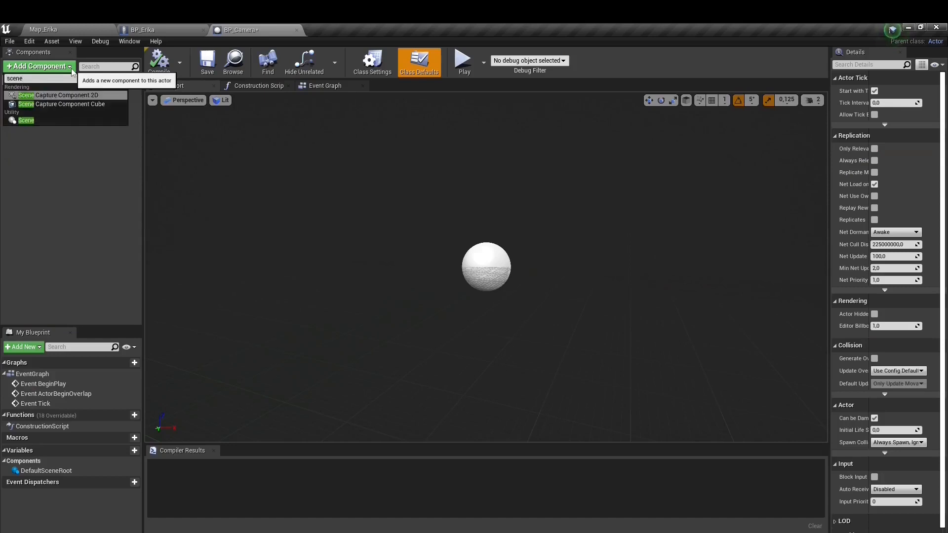
pyautogui.write('cap')
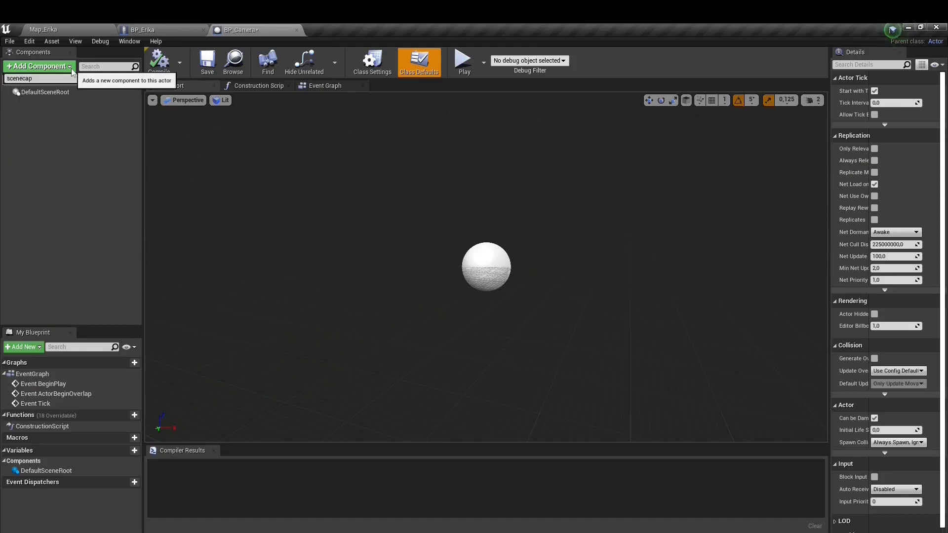
pyautogui.press('BackSpace')
pyautogui.press('BackSpace')
pyautogui.press('BackSpace')
pyautogui.press('BackSpace')
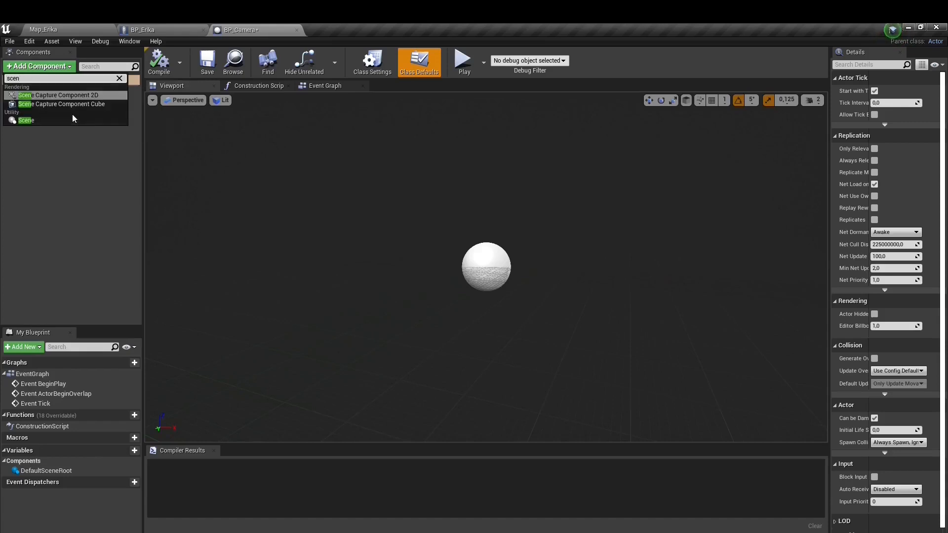
pyautogui.click(42, 95)
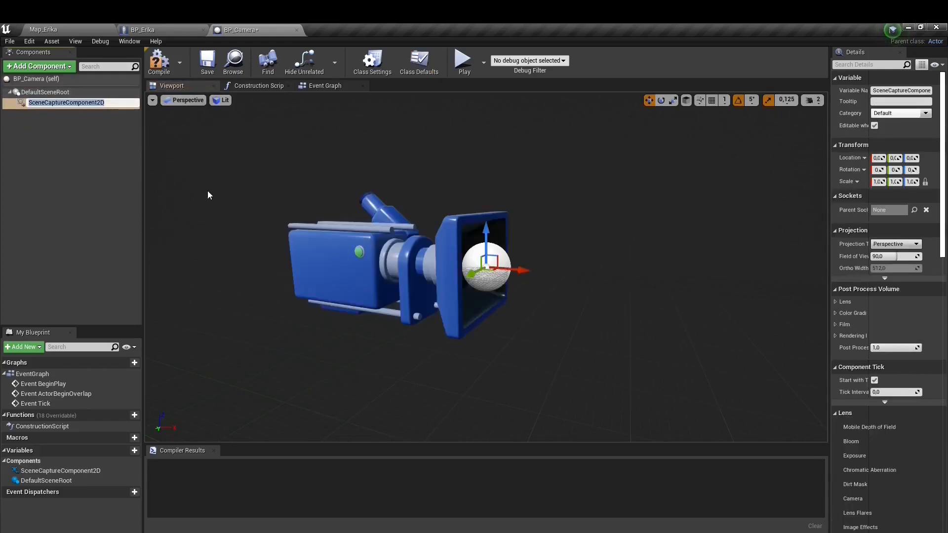
pyautogui.press('Return')
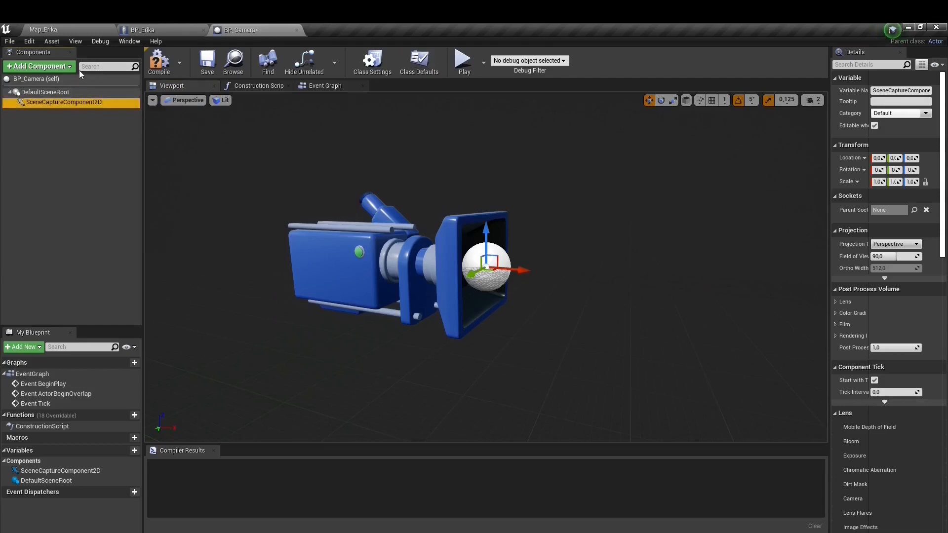
# Add a Spot Light component as a child of SceneCaptureComponent2D, keeping its default name.
pyautogui.click(72, 67)
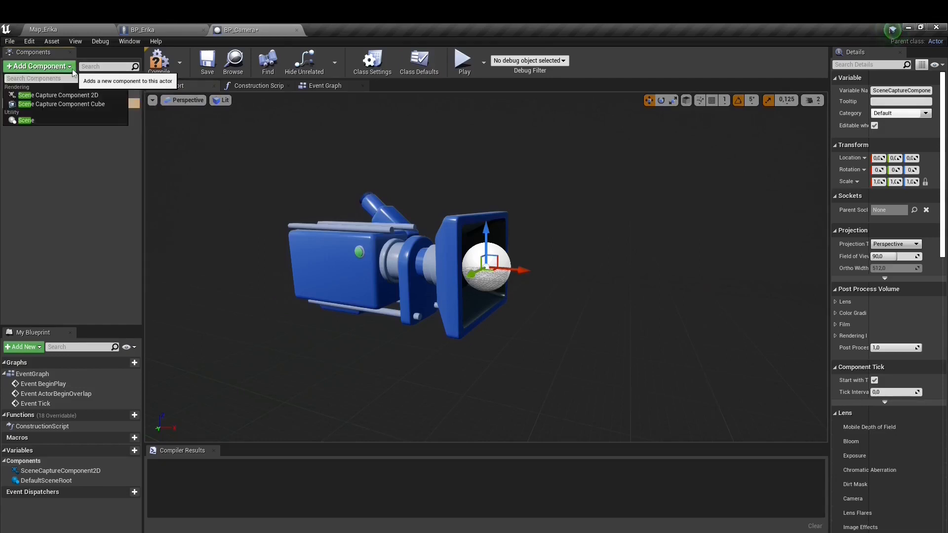
pyautogui.write('spot')
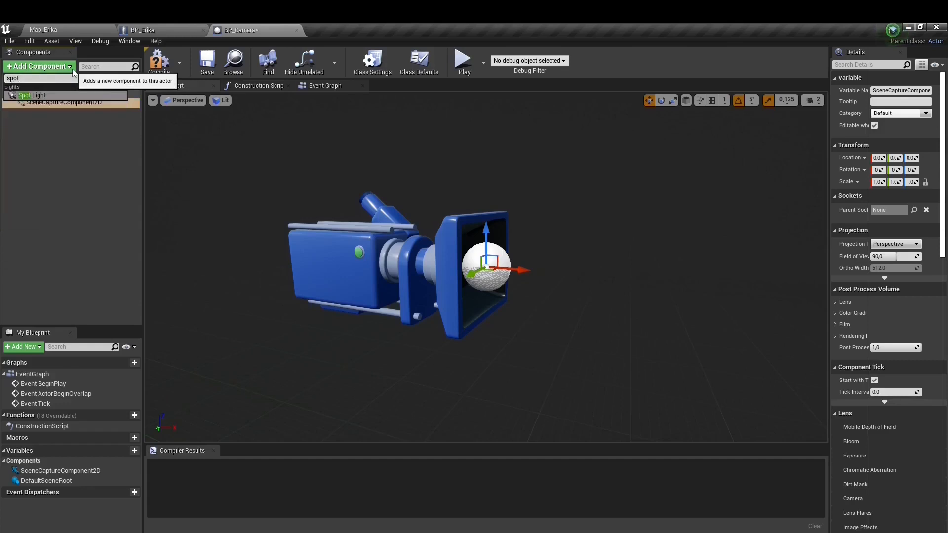
pyautogui.click(87, 96)
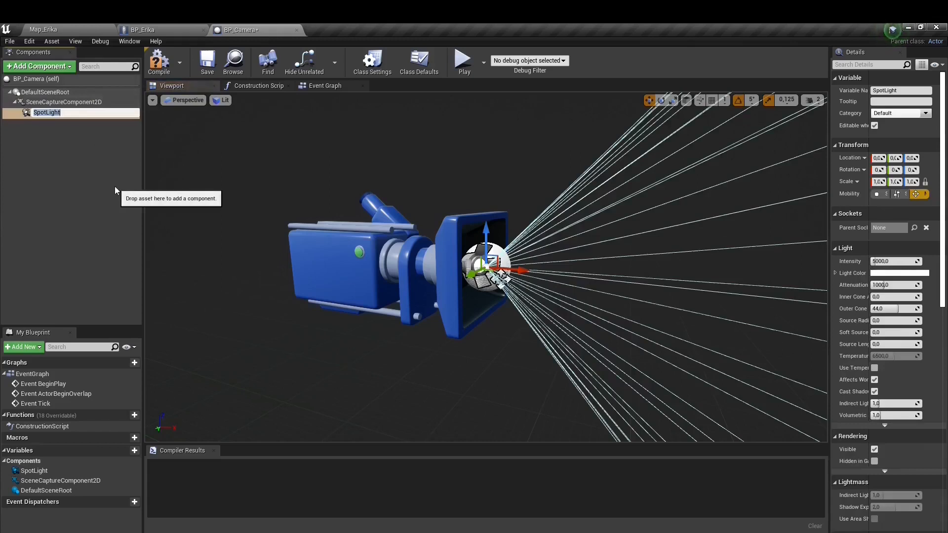
pyautogui.press('Return')
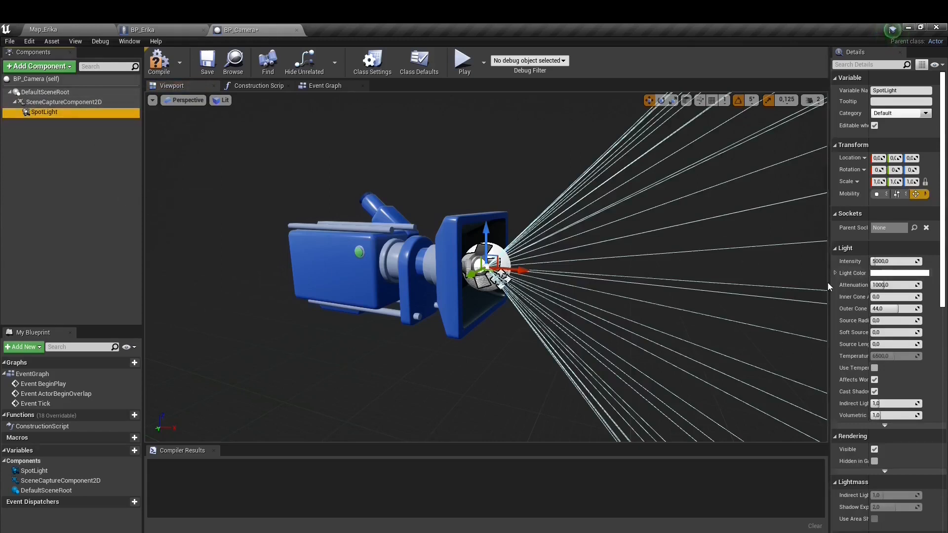
# Widen the details area and set the SpotLight's intensity to 1000 and attenuation radius to 100.
pyautogui.moveTo(829, 283); pyautogui.dragTo(651, 295)
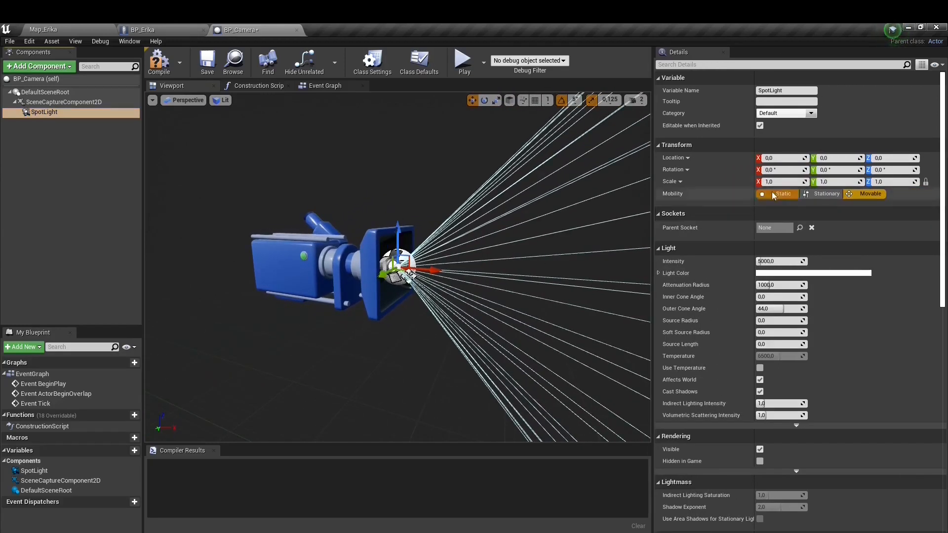
pyautogui.click(772, 262)
pyautogui.write('10')
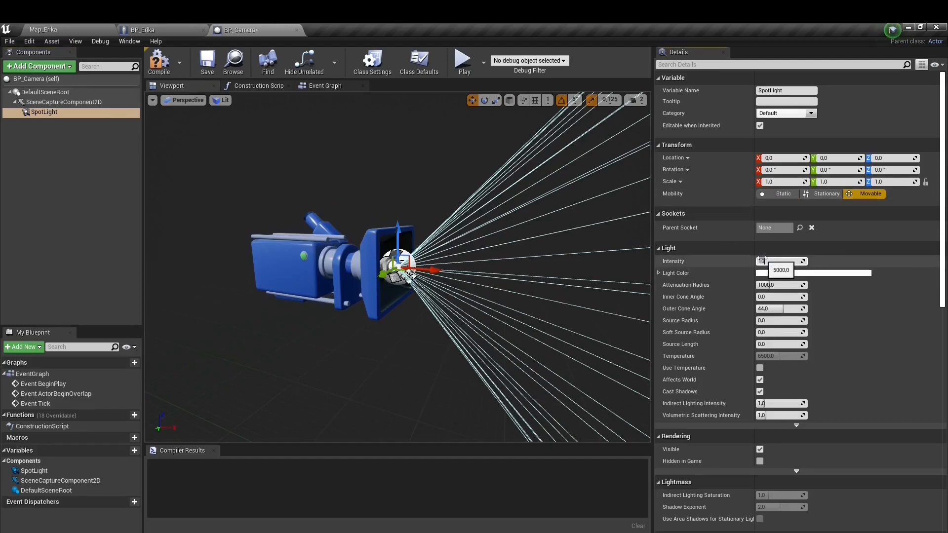
pyautogui.write('00')
pyautogui.press('Return')
pyautogui.click(773, 286)
pyautogui.write('1')
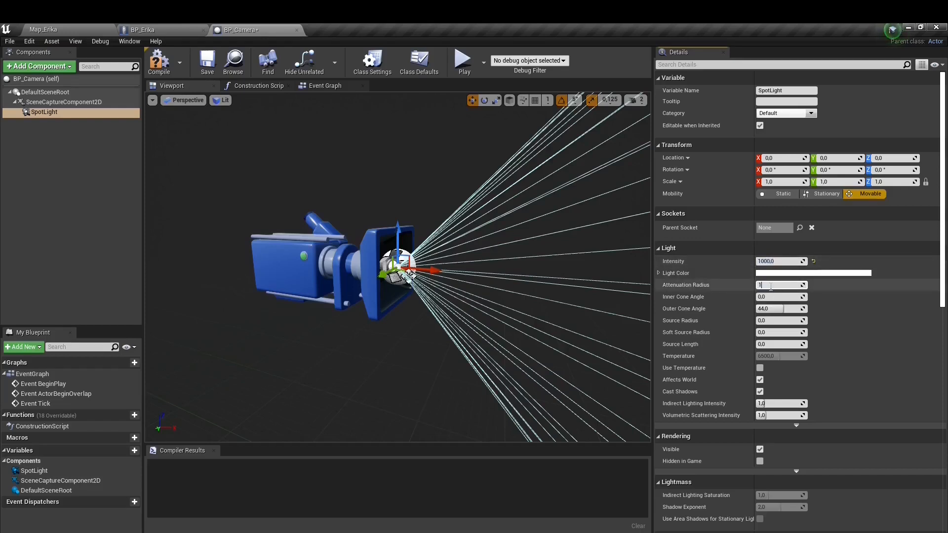
pyautogui.write('00')
pyautogui.press('Return')
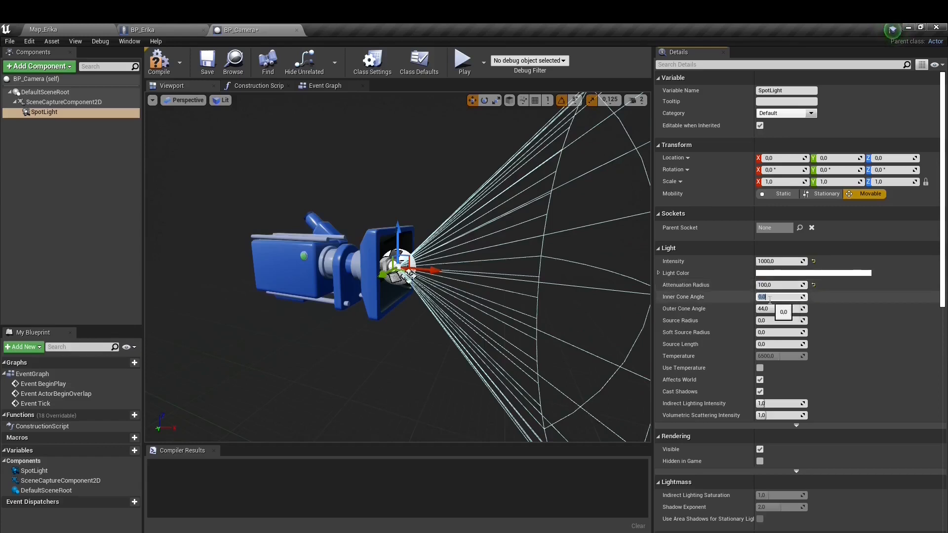
# Set the SpotLight's inner cone angle to 15 and outer cone angle to 20.
pyautogui.write('15')
pyautogui.press('Return')
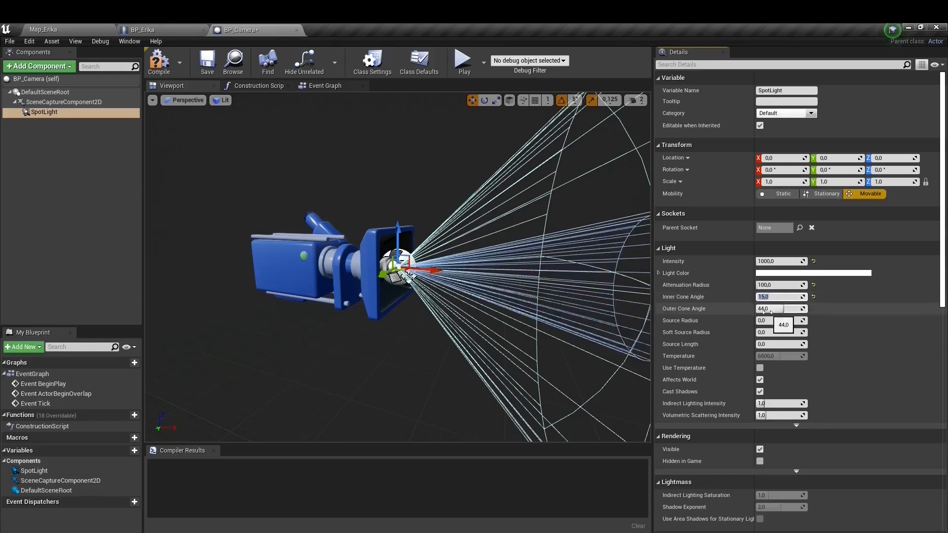
pyautogui.click(767, 312)
pyautogui.click(765, 312)
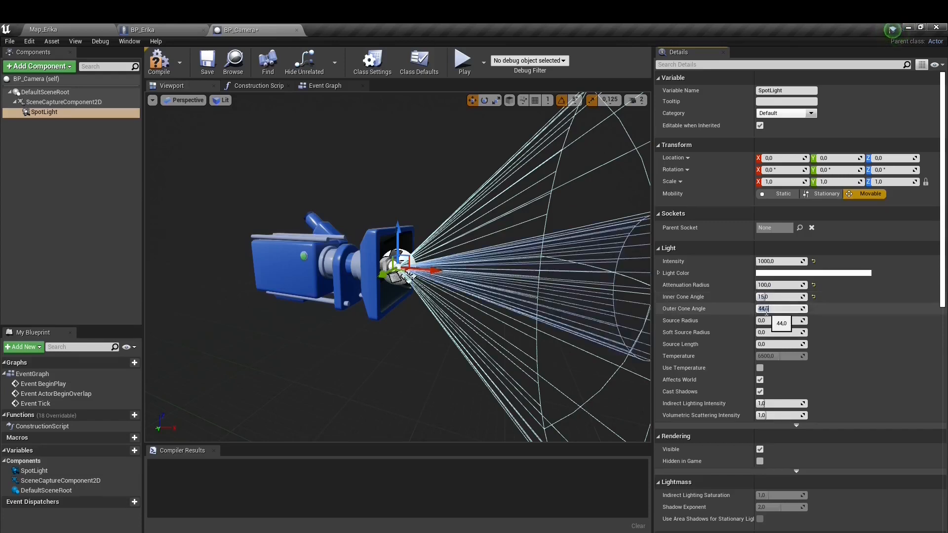
pyautogui.write('20')
pyautogui.press('Return')
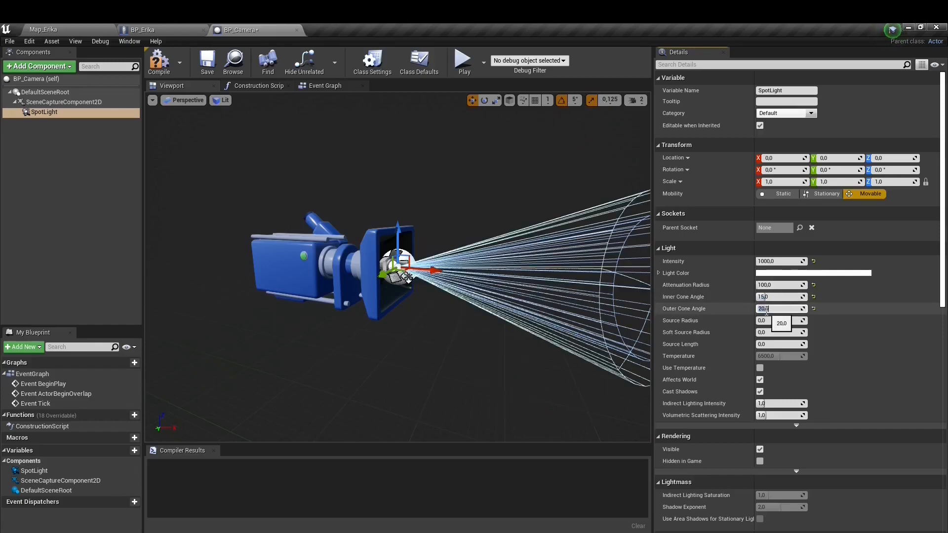
# Reduce the SpotLight's attenuation radius to 80 and compile the Blueprint.
pyautogui.moveTo(539, 368); pyautogui.dragTo(566, 369, button='right')
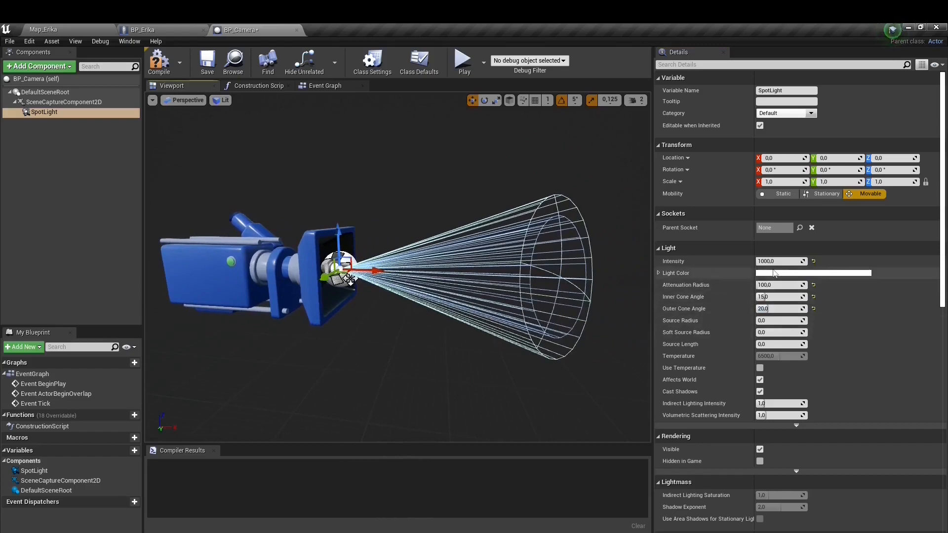
pyautogui.click(778, 285)
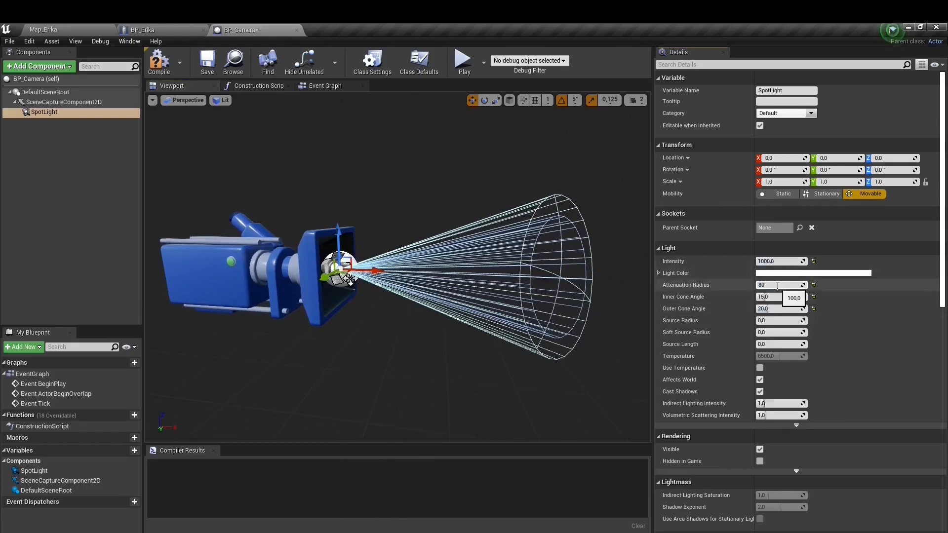
pyautogui.press('Return')
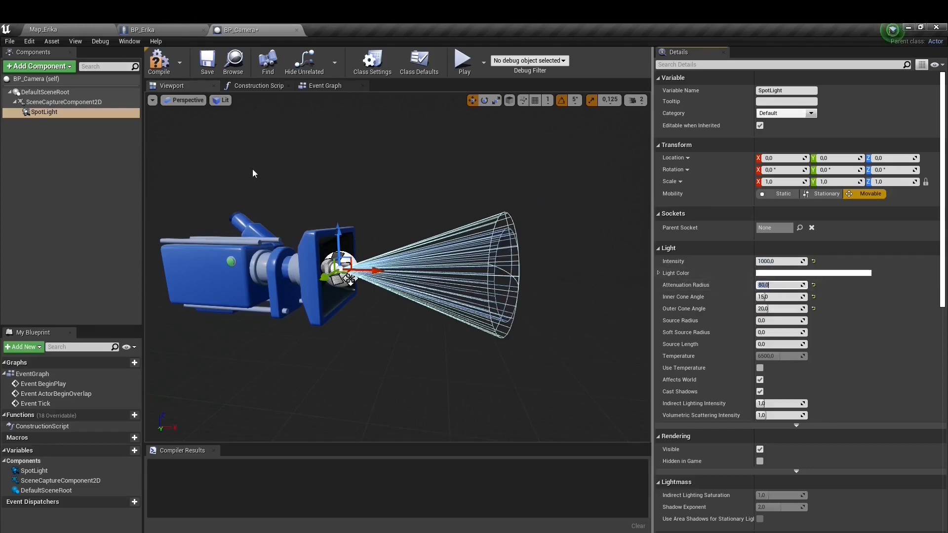
pyautogui.click(159, 62)
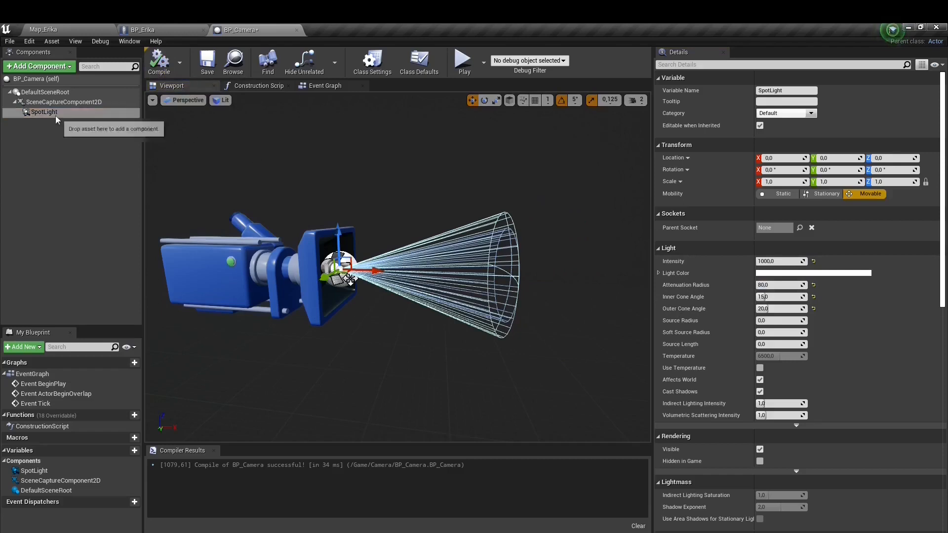
# Add a Capsule Collision component as a child of the SpotLight.
pyautogui.click(72, 71)
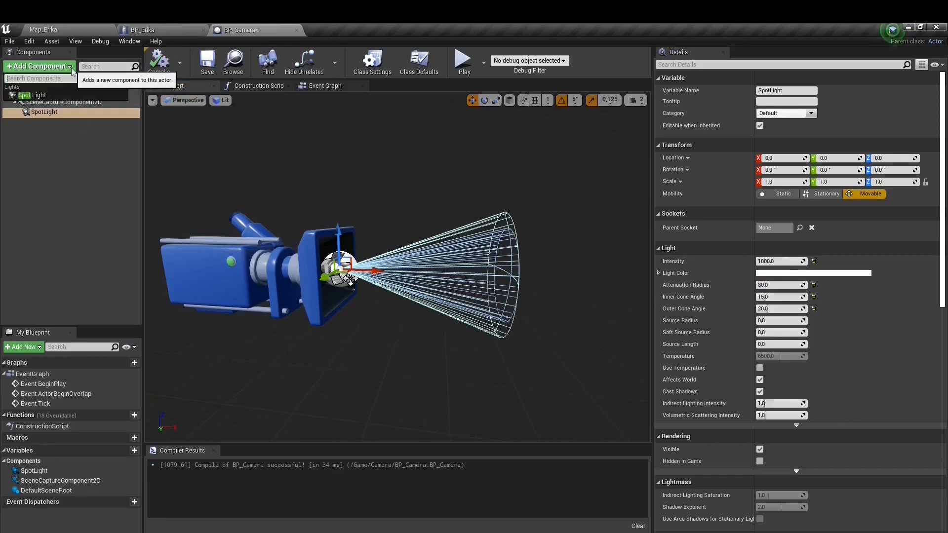
pyautogui.write('caps')
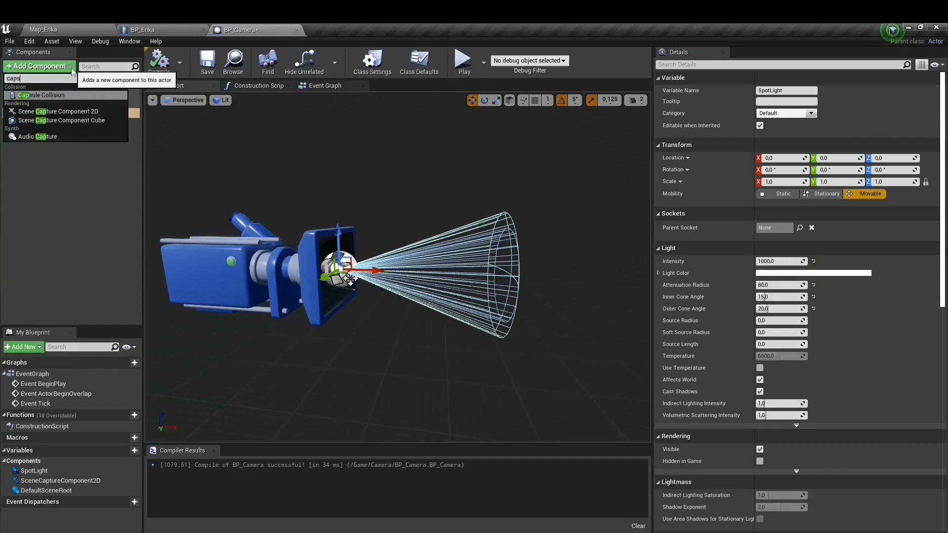
pyautogui.write('ule')
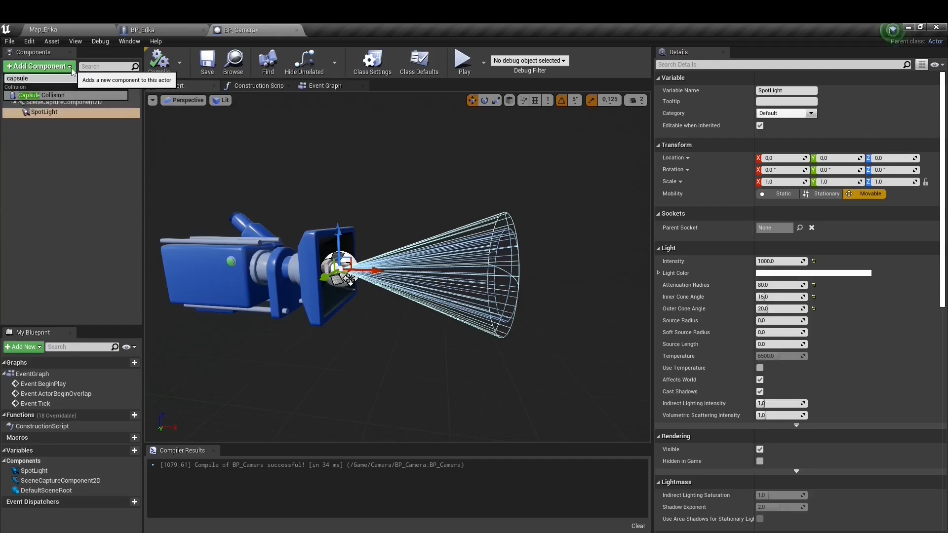
pyautogui.click(70, 94)
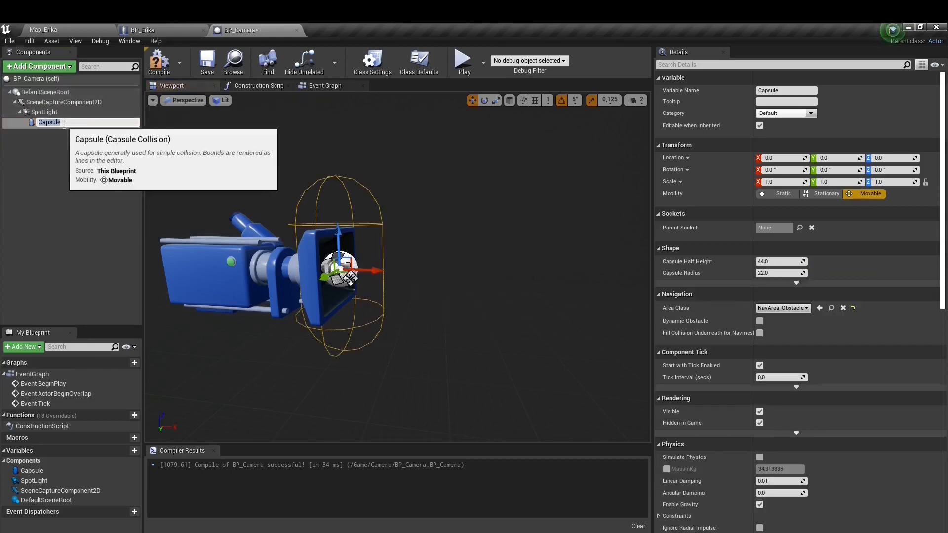
# Rotate the capsule to -90° about the Y axis so it lies along the camera's viewing direction.
pyautogui.click(485, 100)
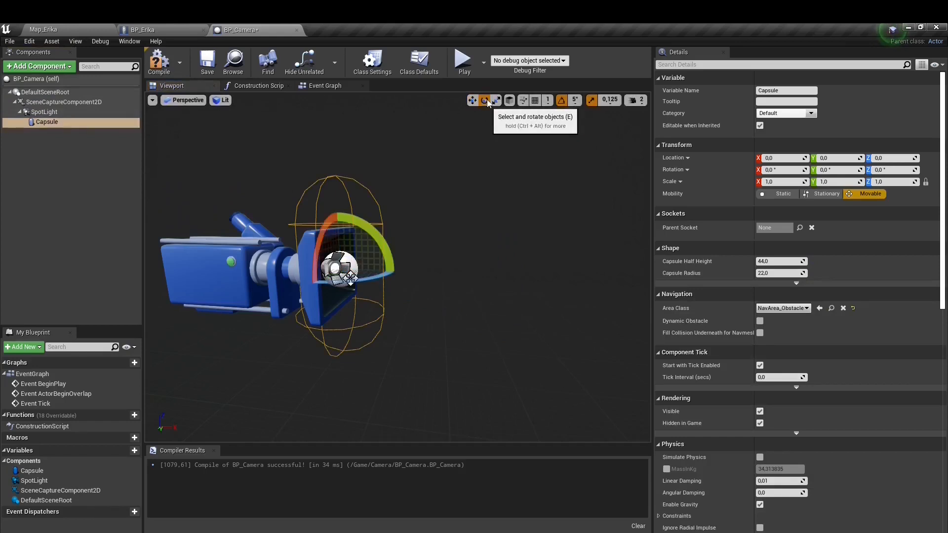
pyautogui.moveTo(353, 224); pyautogui.dragTo(376, 224, button='right')
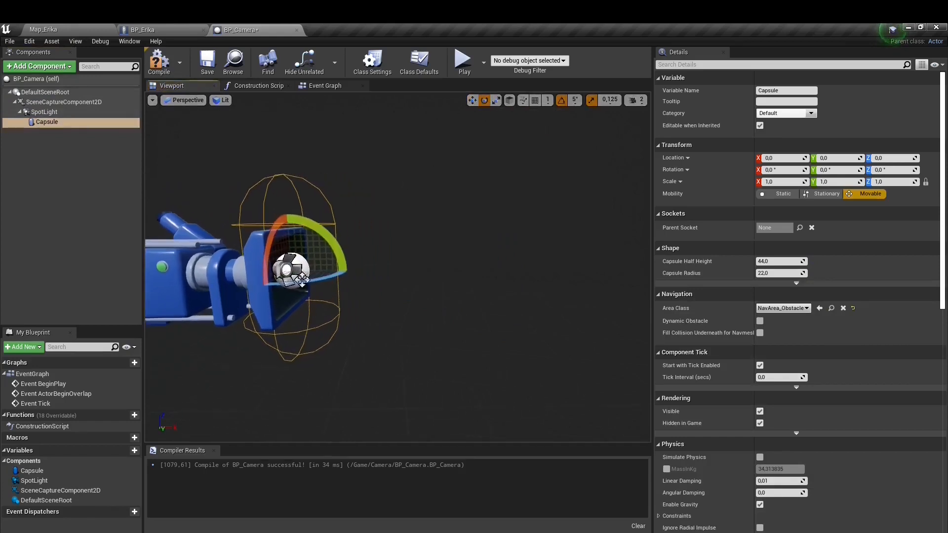
pyautogui.moveTo(305, 222); pyautogui.dragTo(317, 296)
pyautogui.moveTo(299, 387); pyautogui.dragTo(324, 387, button='right')
pyautogui.scroll(-5, 300, 387)
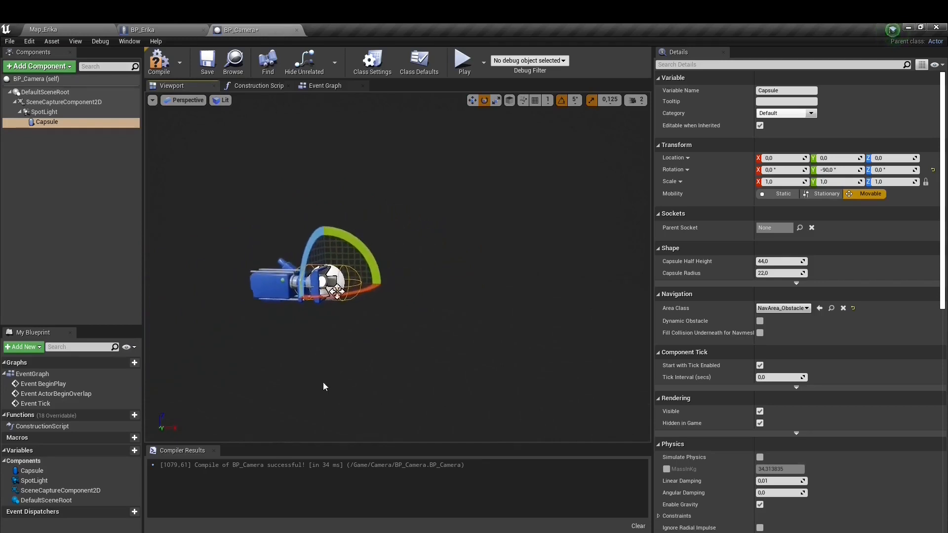
# Try a capsule half height of 100, and settle on 80.
pyautogui.click(473, 100)
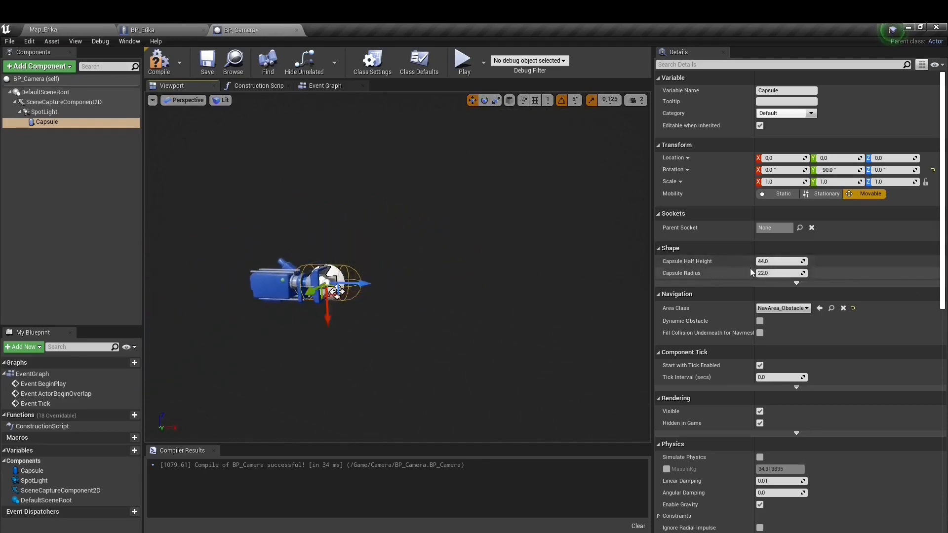
pyautogui.click(766, 262)
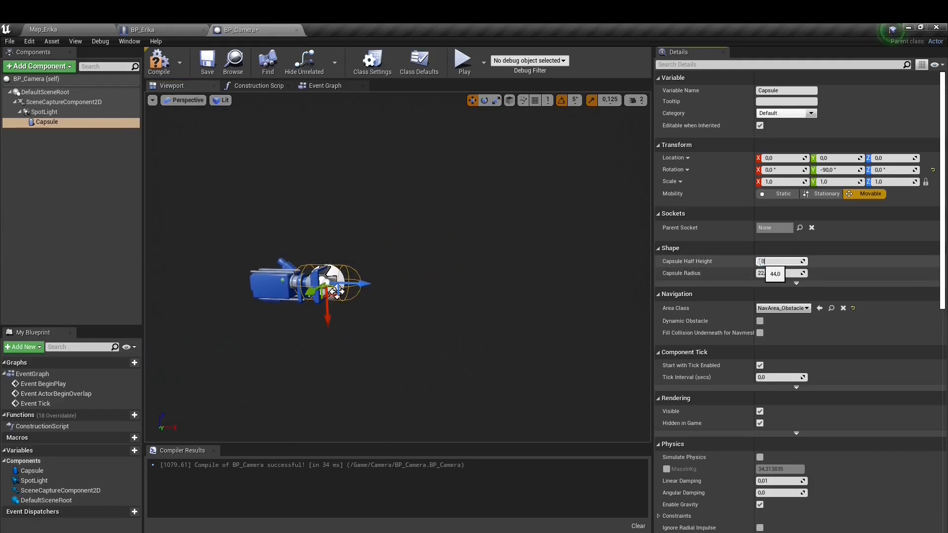
pyautogui.press('Return')
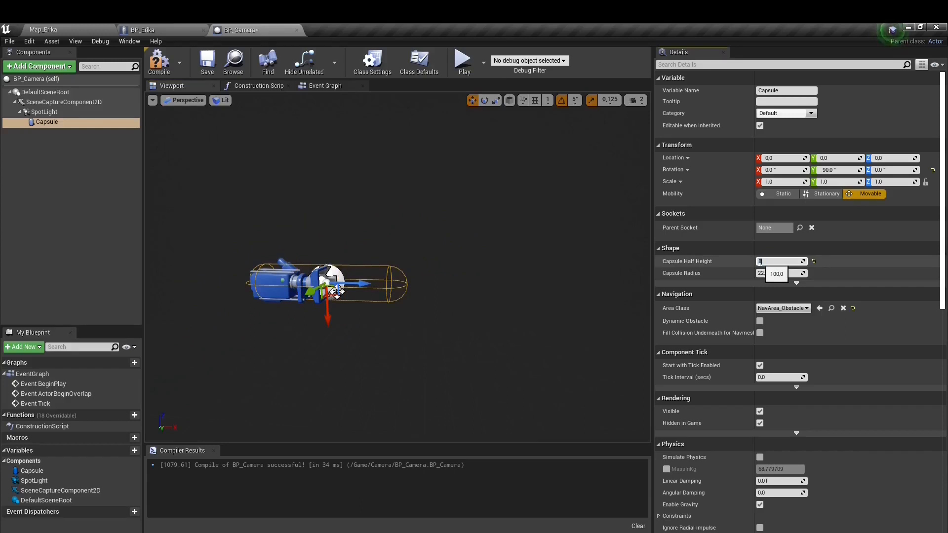
pyautogui.write('80')
pyautogui.press('Return')
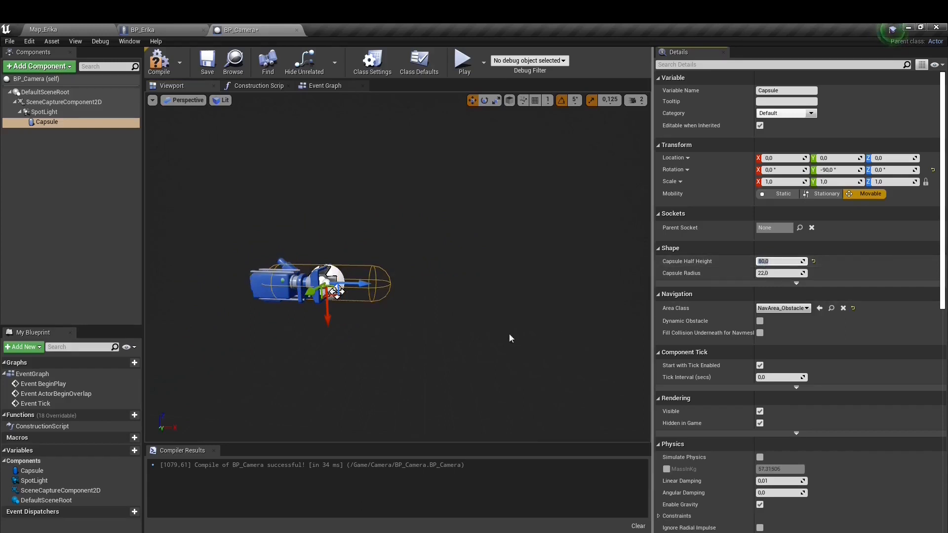
# Move the capsule forward from the camera to about X 25.4 and set its radius to 20.
pyautogui.moveTo(362, 285); pyautogui.dragTo(382, 286)
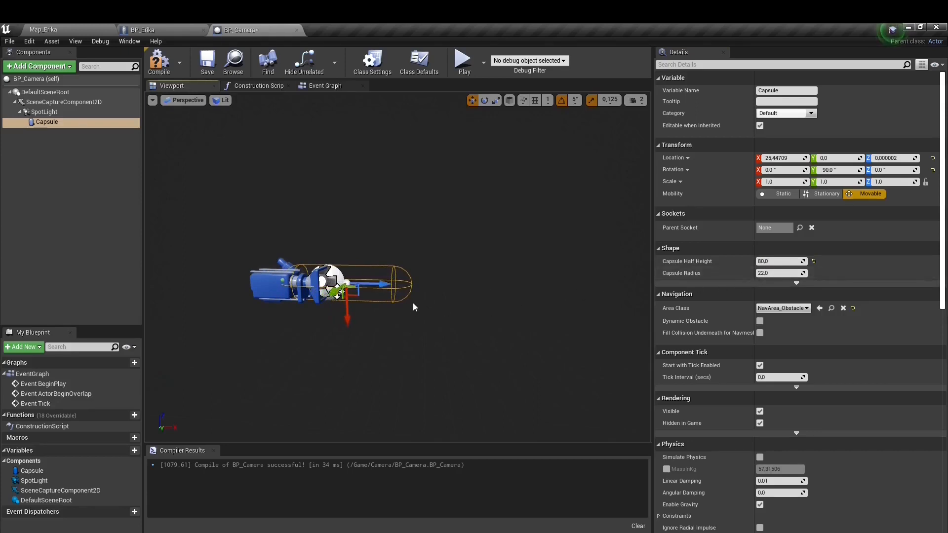
pyautogui.moveTo(413, 306); pyautogui.dragTo(424, 296, button='right')
pyautogui.click(769, 273)
pyautogui.write('20')
pyautogui.press('Return')
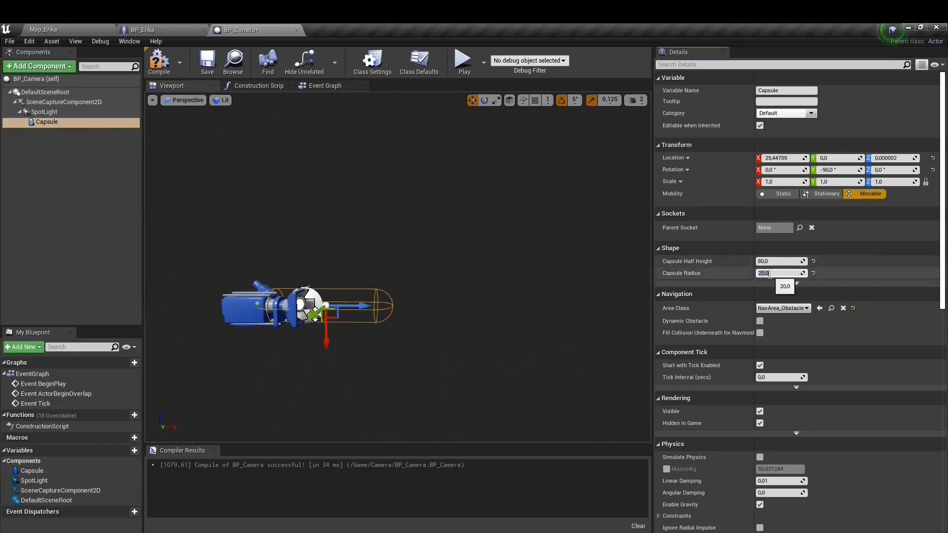
# Compile and save the BP_Camera Blueprint.
pyautogui.click(157, 66)
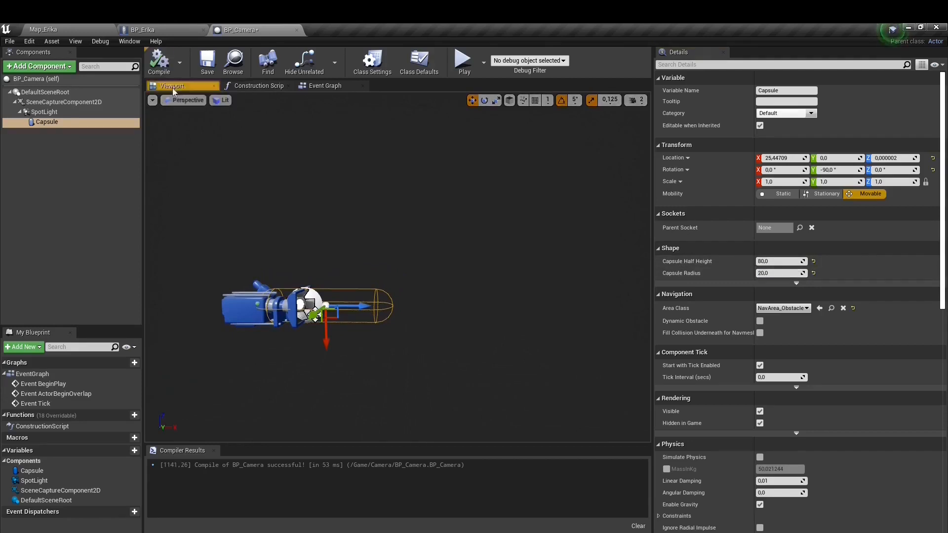
pyautogui.click(206, 63)
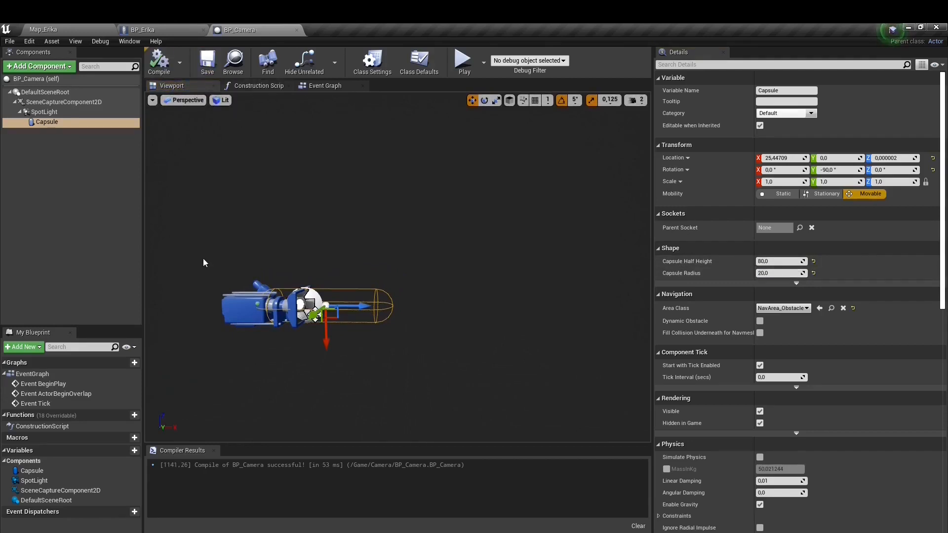
# Assign a new render target named Camera_Render, saved in the Camera folder, as SceneCaptureComponent2D's texture target, and compile the Blueprint.
pyautogui.click(41, 105)
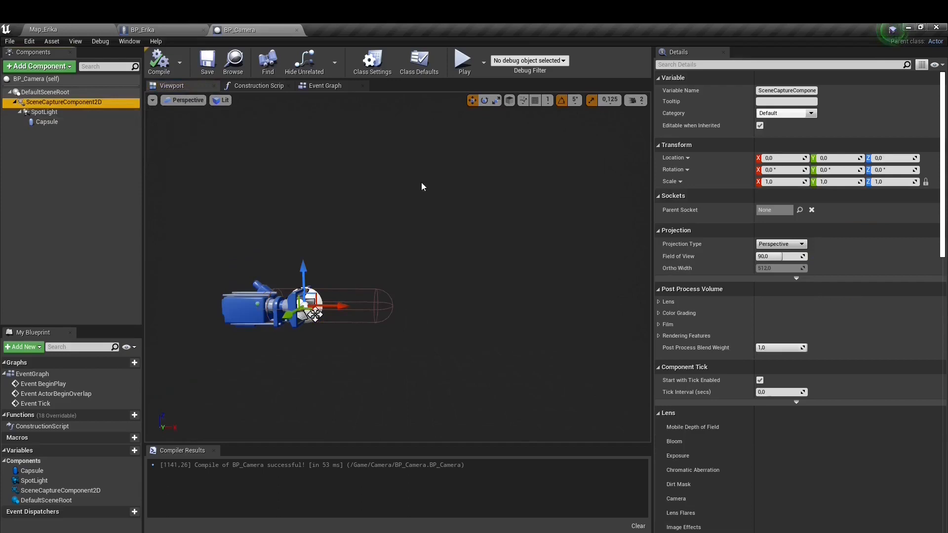
pyautogui.scroll(-2, 818, 332)
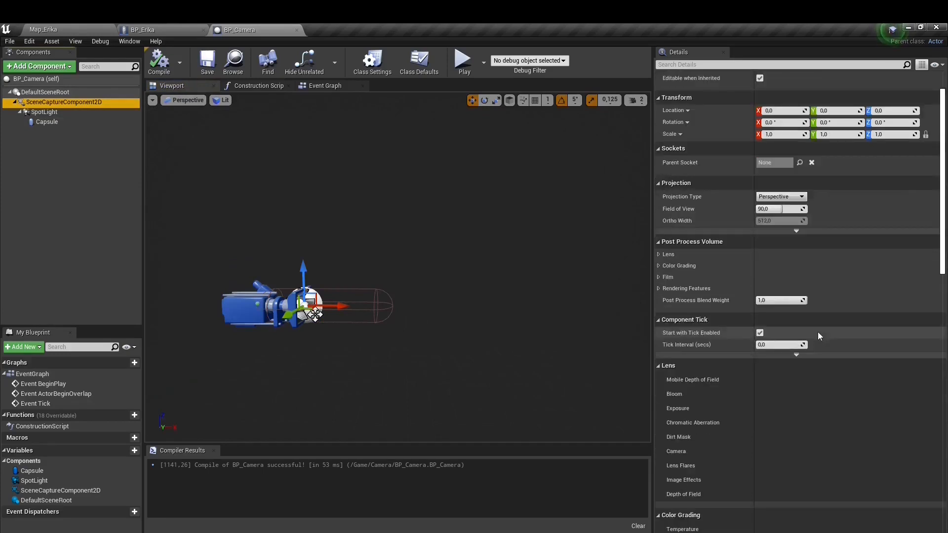
pyautogui.scroll(-10, 817, 331)
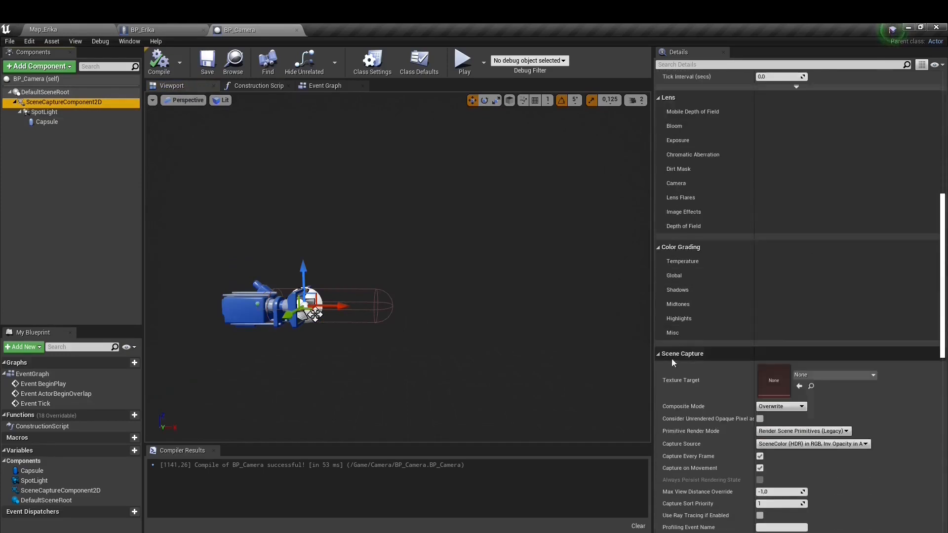
pyautogui.click(871, 375)
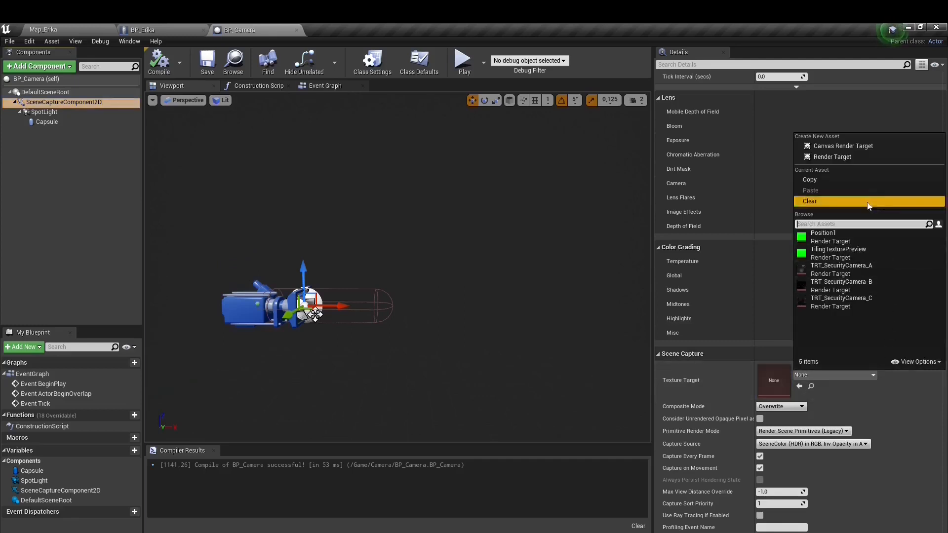
pyautogui.click(839, 157)
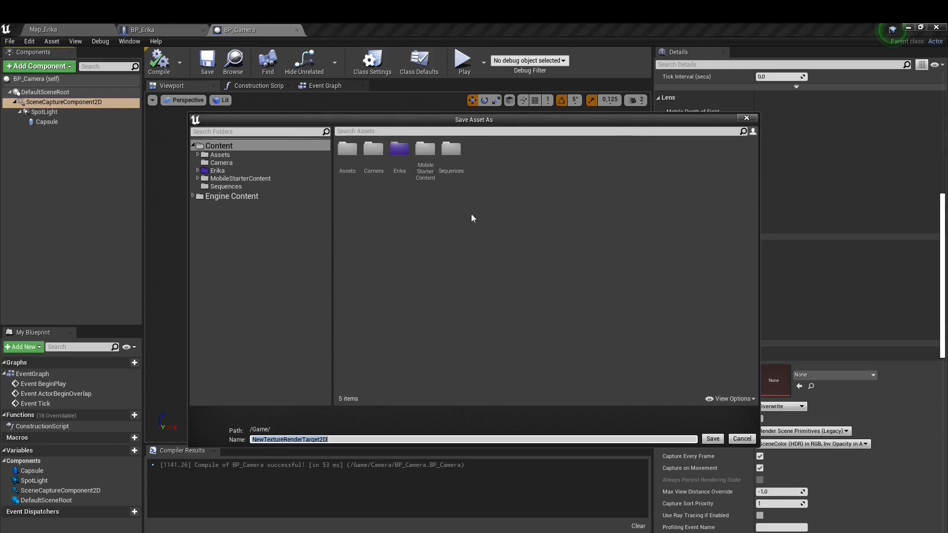
pyautogui.click(374, 157)
pyautogui.doubleClick(375, 157)
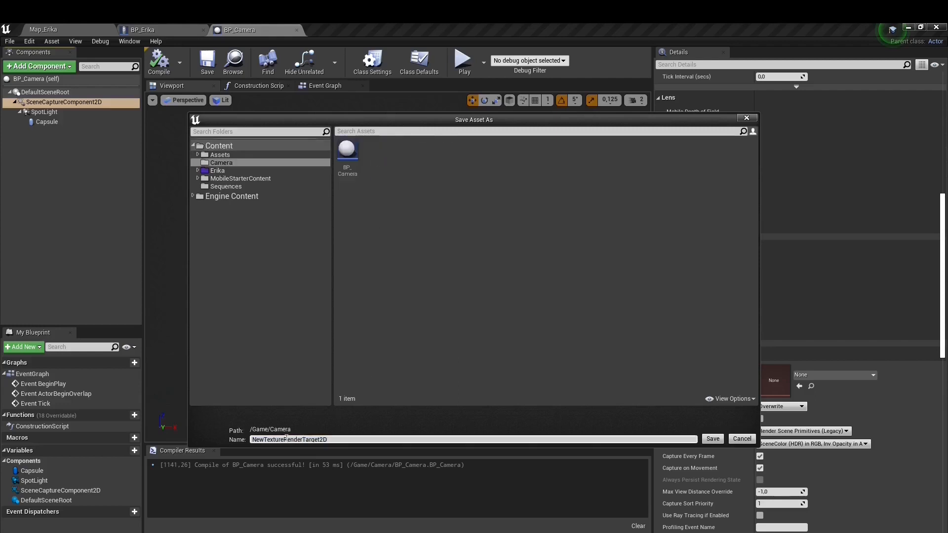
pyautogui.moveTo(285, 440); pyautogui.dragTo(261, 438)
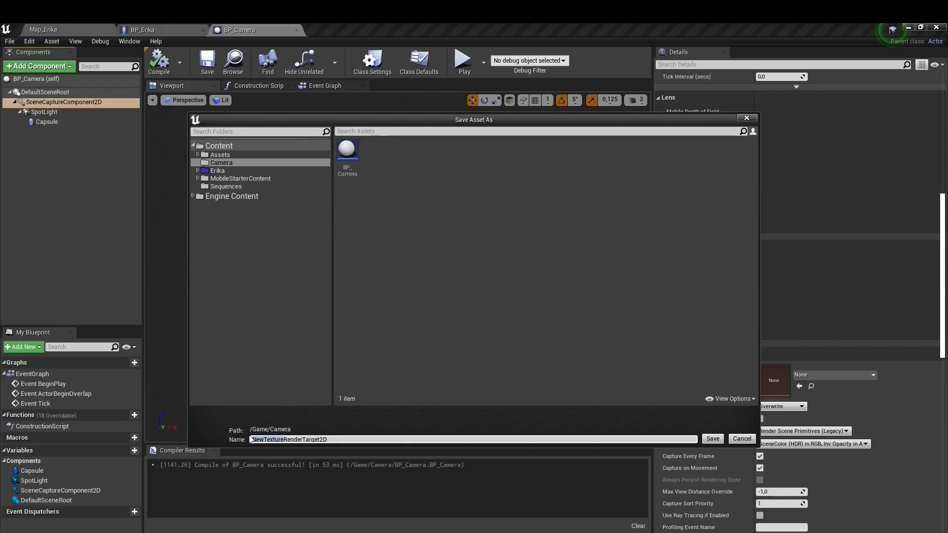
pyautogui.write('Camera_Render')
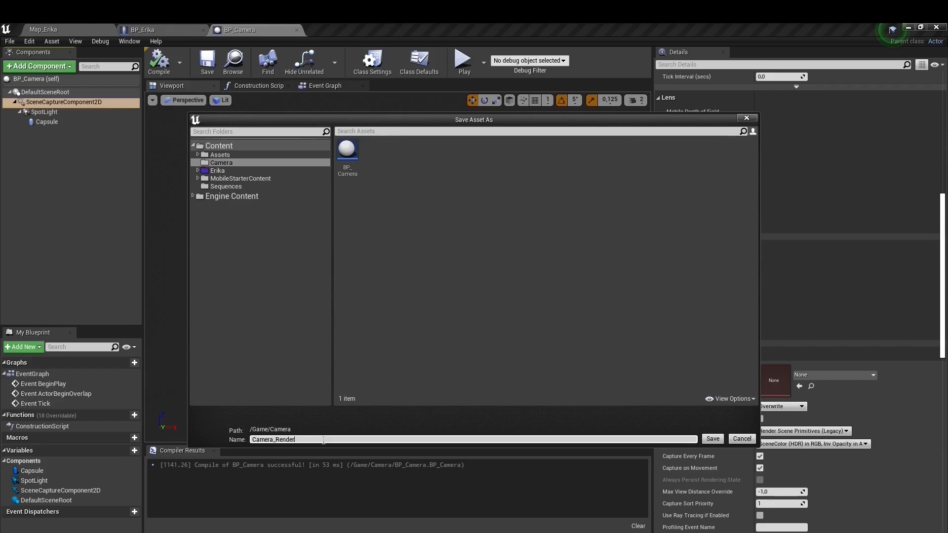
pyautogui.click(712, 438)
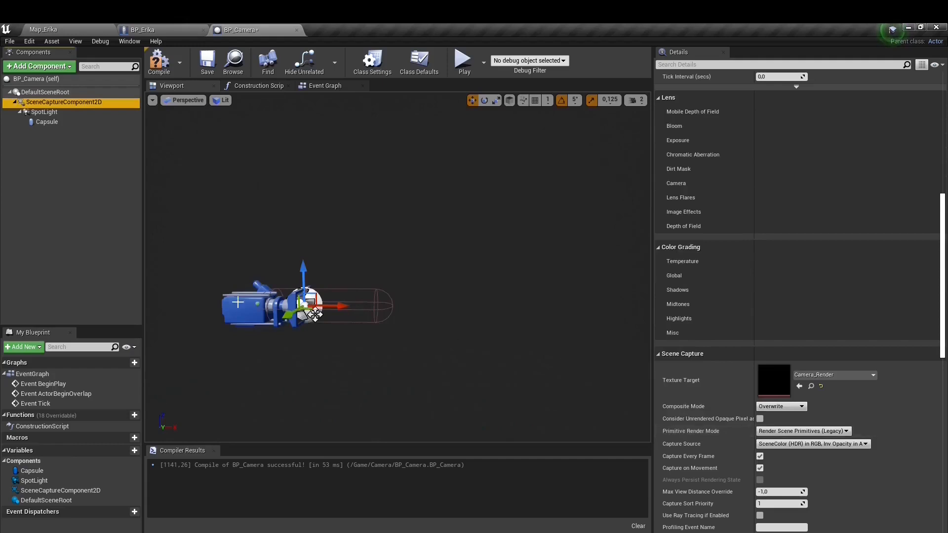
pyautogui.click(160, 64)
# Set the Camera_Render render target's size to 1920 by 1080 and save the asset.
pyautogui.click(40, 30)
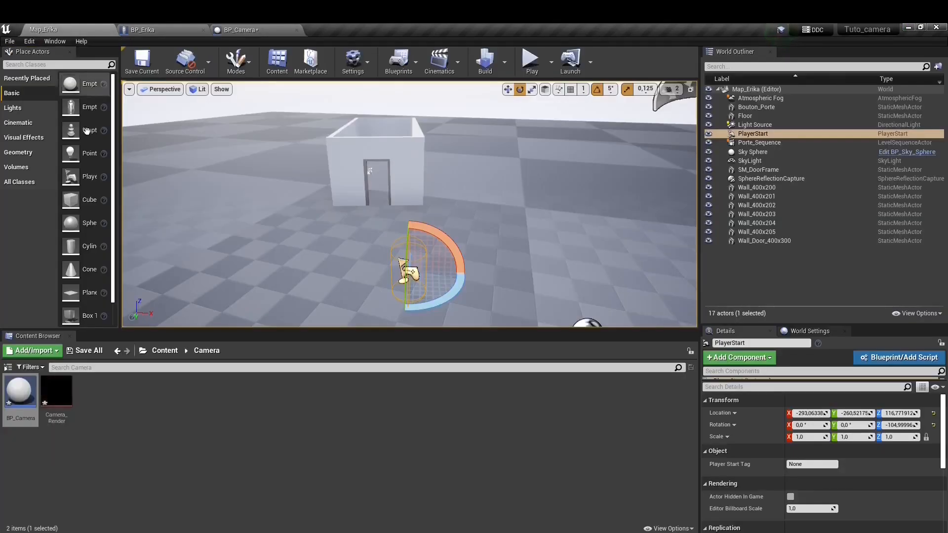
pyautogui.click(57, 411)
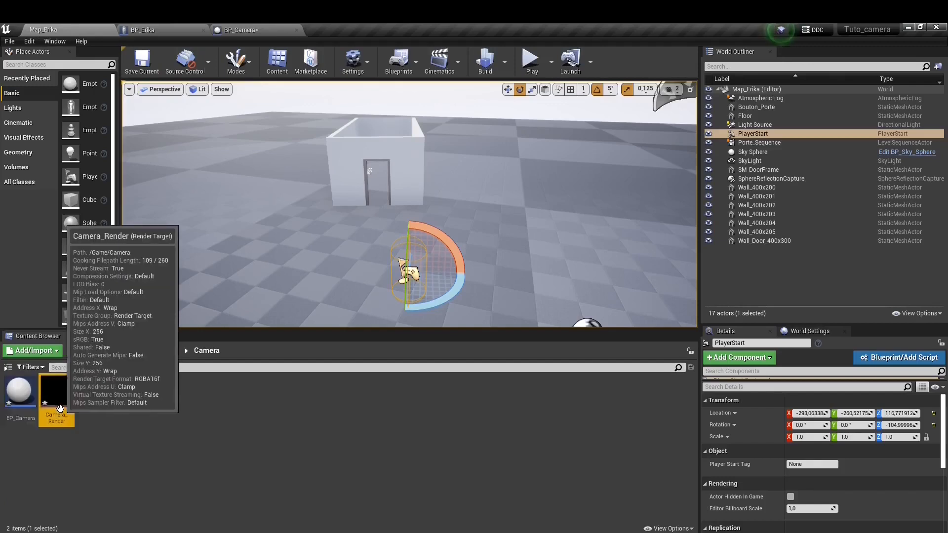
pyautogui.rightClick(59, 409)
pyautogui.click(96, 465)
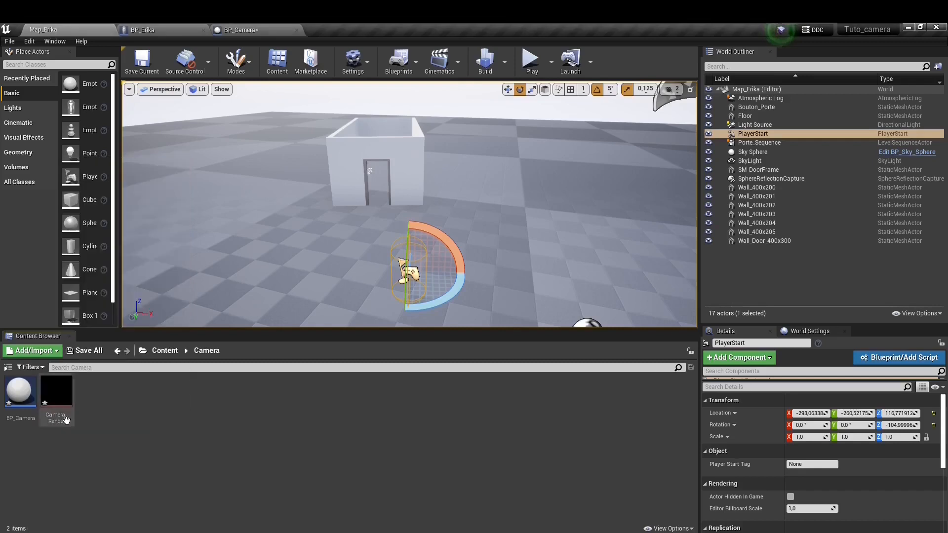
pyautogui.doubleClick(64, 417)
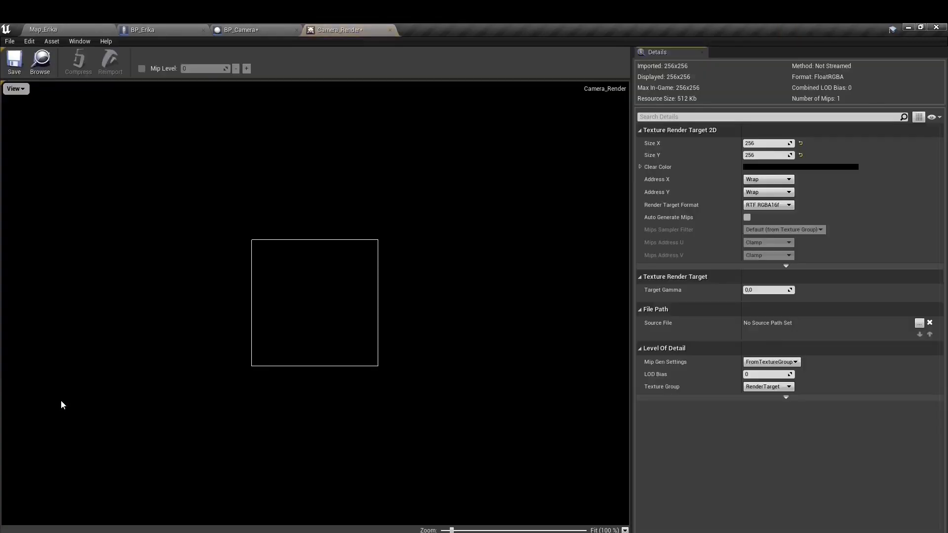
pyautogui.click(750, 144)
pyautogui.write('1920')
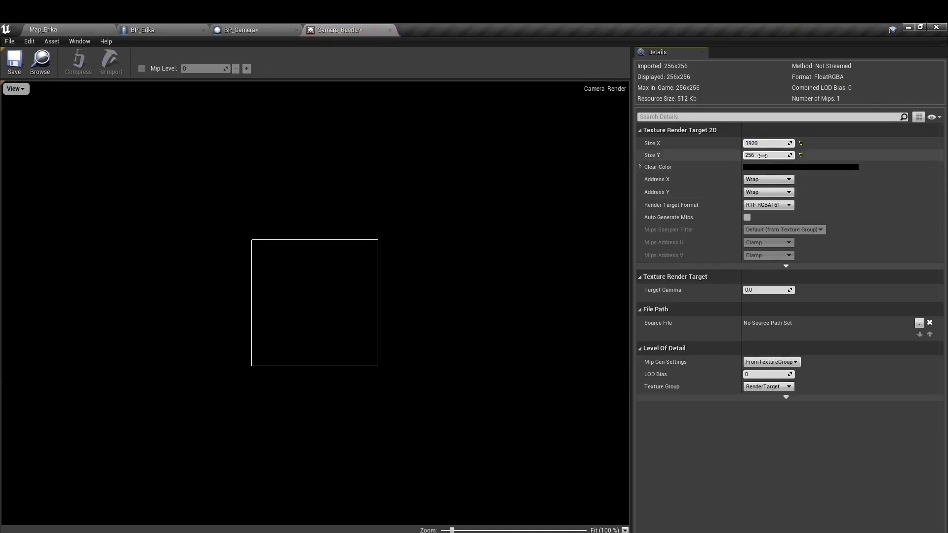
pyautogui.click(762, 156)
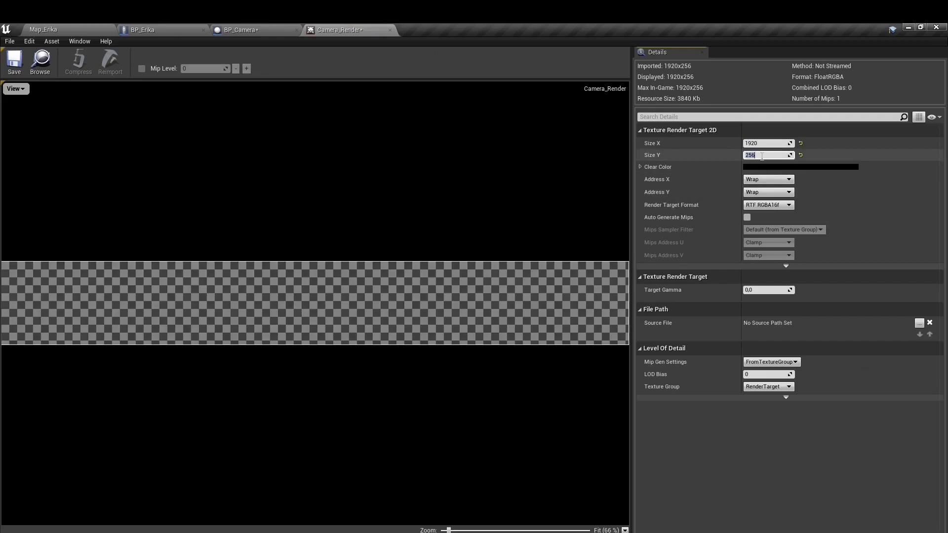
pyautogui.press('Return')
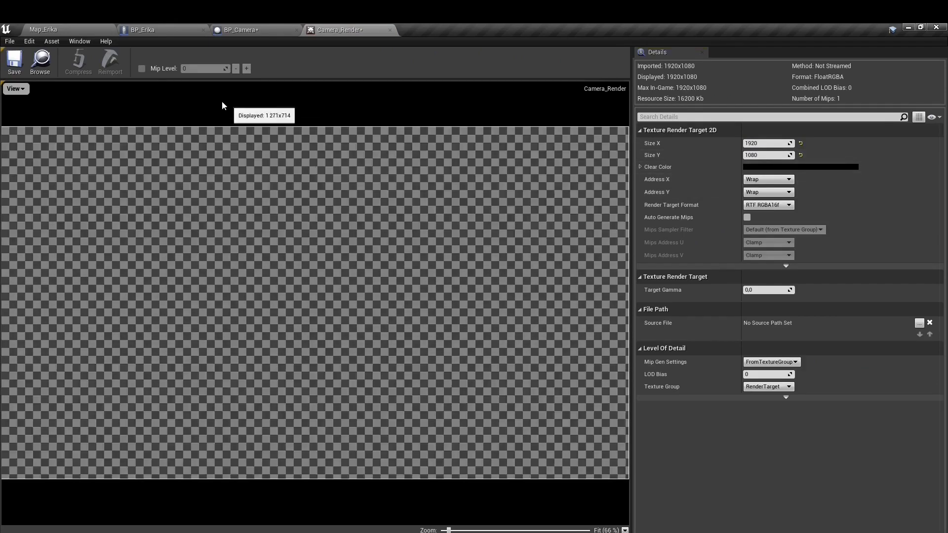
pyautogui.click(26, 52)
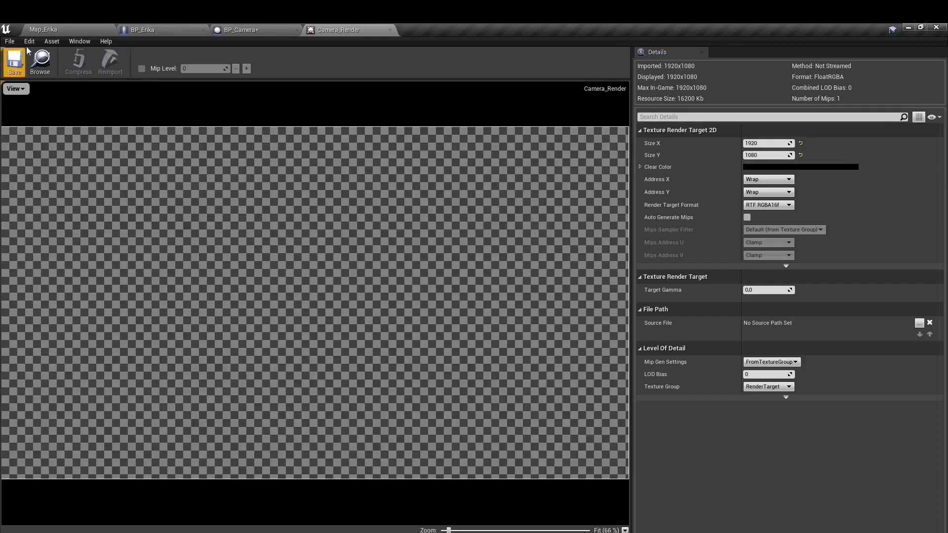
# Create a material from the Camera_Render render target, keeping the name Camera_Render_Mat.
pyautogui.click(46, 30)
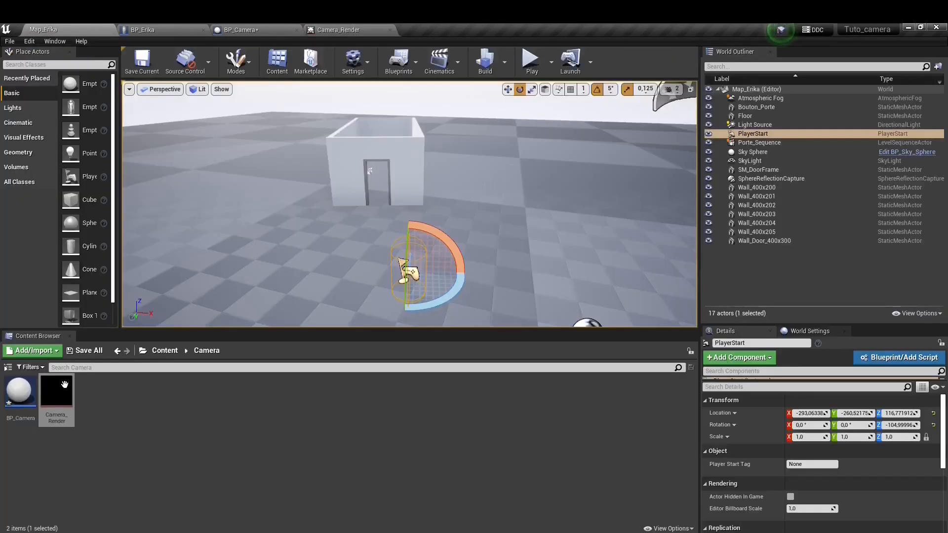
pyautogui.click(55, 408)
pyautogui.rightClick(55, 408)
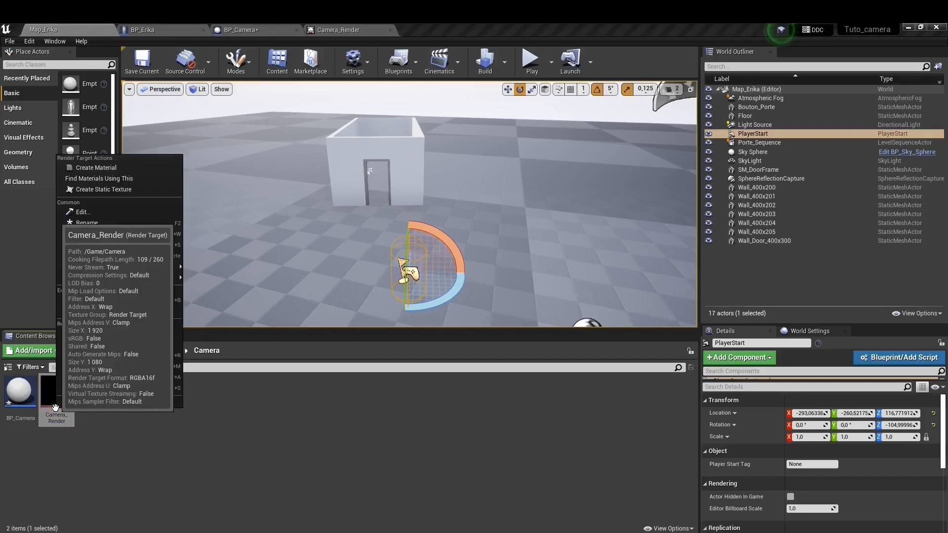
pyautogui.click(112, 168)
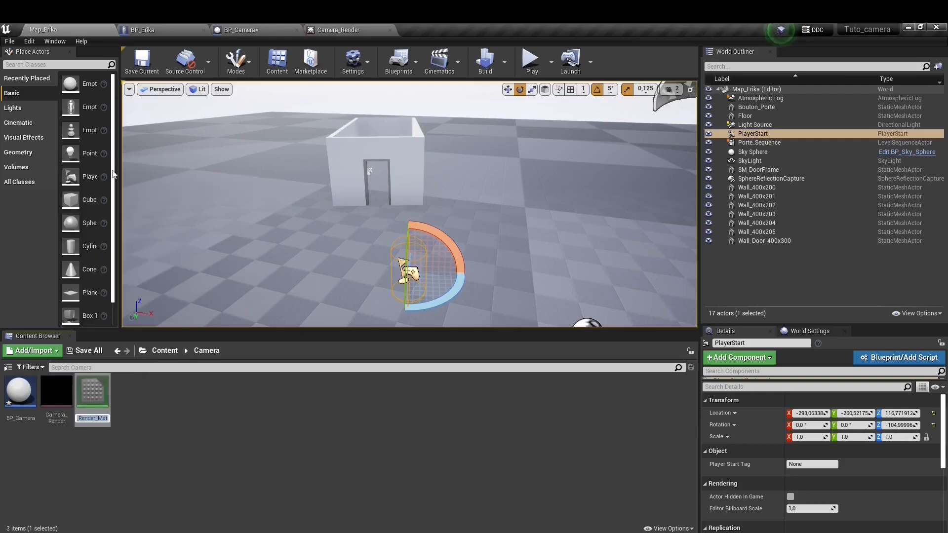
pyautogui.press('Return')
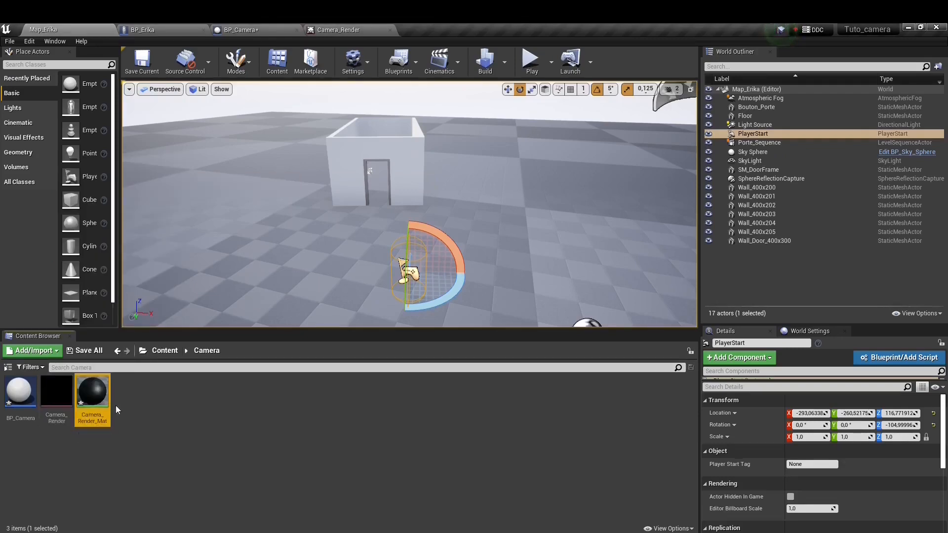
# Place BP_Camera in the level and raise it beside the room's doorway to about X -451, Y -706, Z 288.
pyautogui.moveTo(20, 392); pyautogui.dragTo(325, 234)
pyautogui.moveTo(353, 295)
pyautogui.mouseDown(button='right')
pyautogui.moveTo(358, 272)
pyautogui.moveTo(330, 305)
pyautogui.moveTo(349, 298)
pyautogui.mouseUp(button='right')
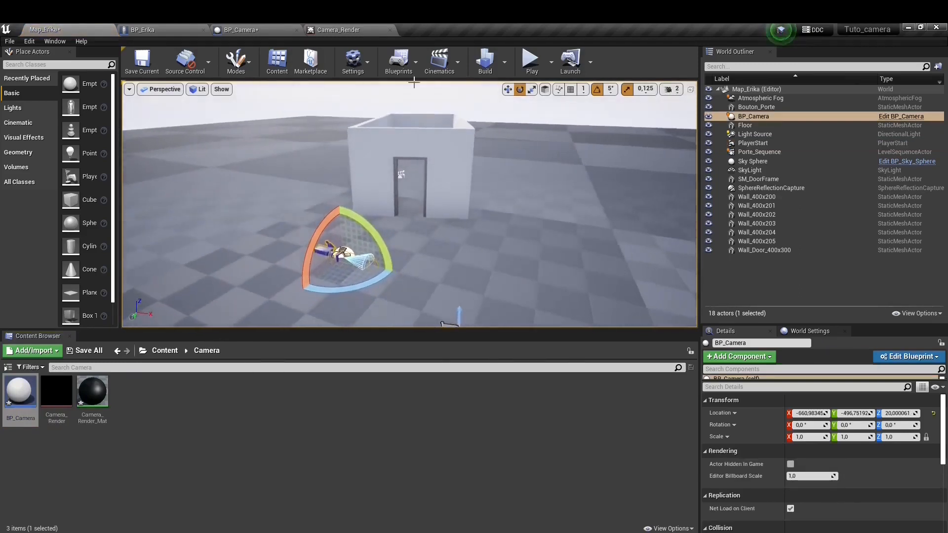
pyautogui.click(507, 89)
pyautogui.moveTo(341, 256); pyautogui.dragTo(452, 148)
pyautogui.press('w')
pyautogui.moveTo(451, 148)
pyautogui.mouseDown(button='right')
pyautogui.moveTo(450, 114)
pyautogui.moveTo(452, 148)
pyautogui.mouseUp(button='right')
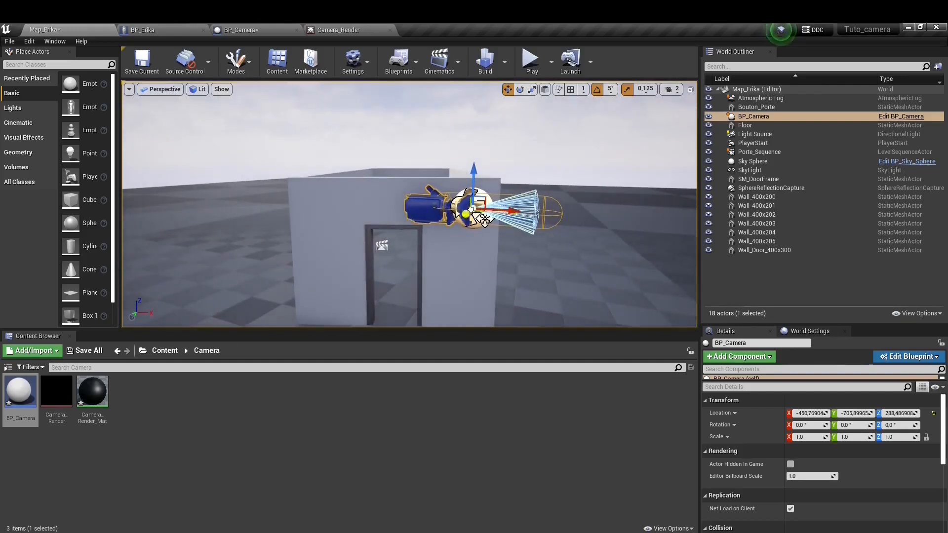
# Move BP_Camera inside the walled room to about X -542, Y -1020, Z 221.
pyautogui.moveTo(470, 209); pyautogui.dragTo(463, 205)
pyautogui.moveTo(471, 267); pyautogui.dragTo(473, 301, button='right')
pyautogui.moveTo(499, 120); pyautogui.dragTo(570, 89, button='right')
pyautogui.moveTo(480, 252); pyautogui.dragTo(528, 288, button='right')
pyautogui.scroll(-3, 485, 247)
pyautogui.moveTo(429, 165); pyautogui.dragTo(276, 173)
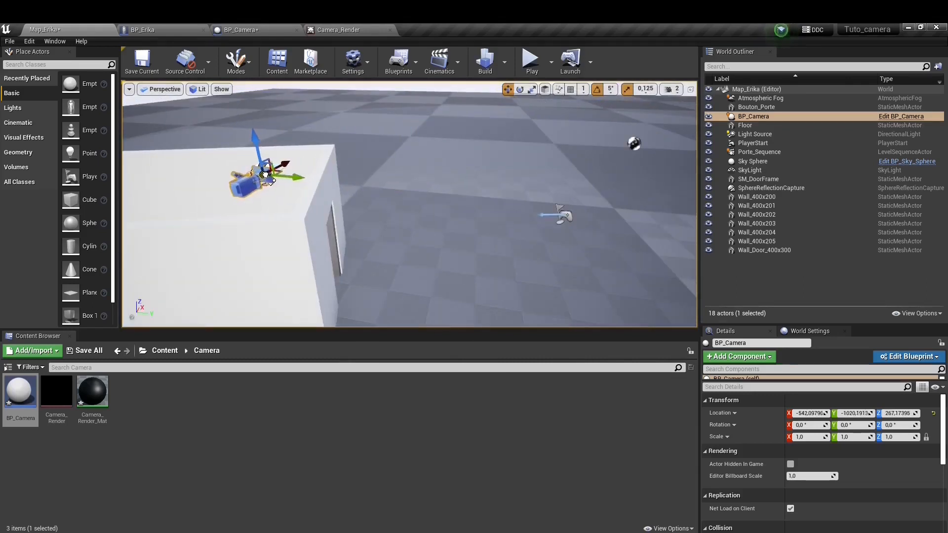
pyautogui.moveTo(256, 142); pyautogui.dragTo(262, 160)
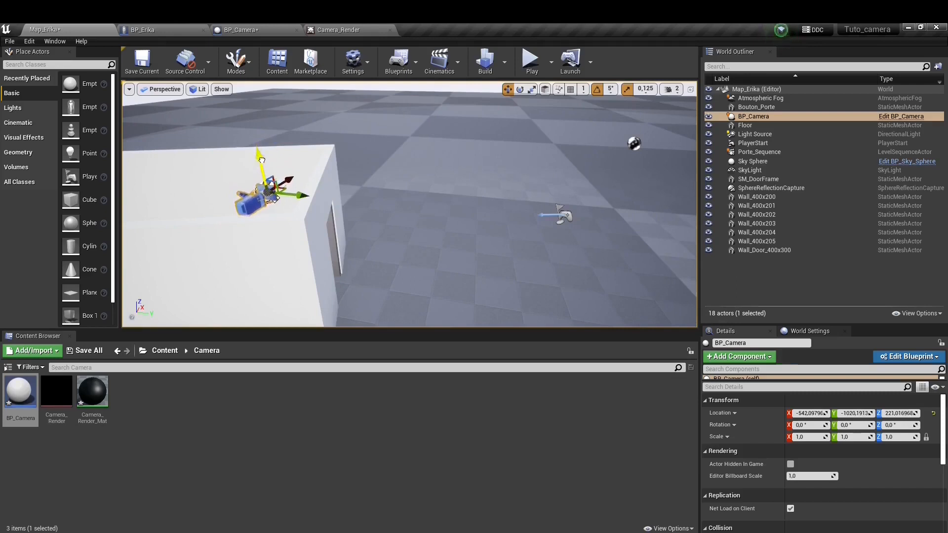
# Rotate BP_Camera to about 75° around Z to face the doorway and lower it to about Z 165.
pyautogui.moveTo(263, 161); pyautogui.dragTo(336, 203, button='right')
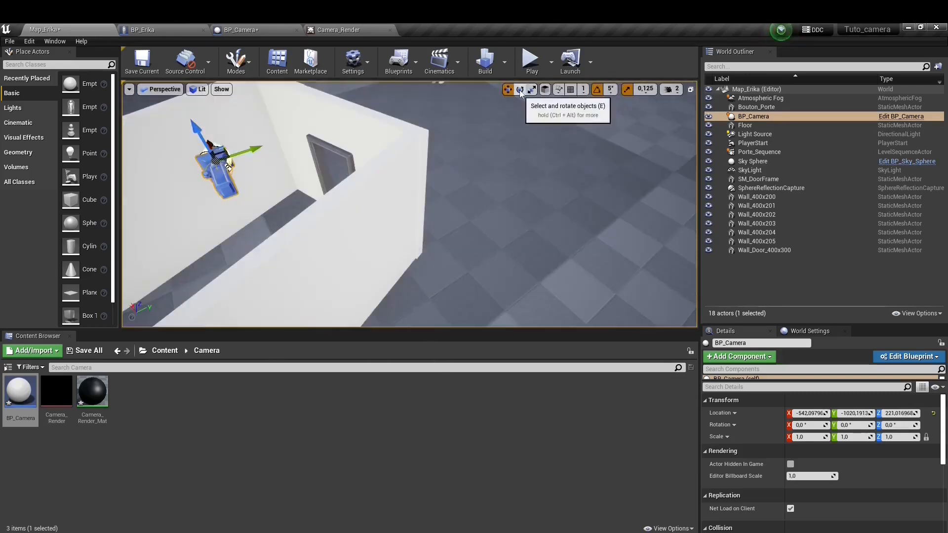
pyautogui.click(520, 90)
pyautogui.moveTo(260, 181); pyautogui.dragTo(227, 168)
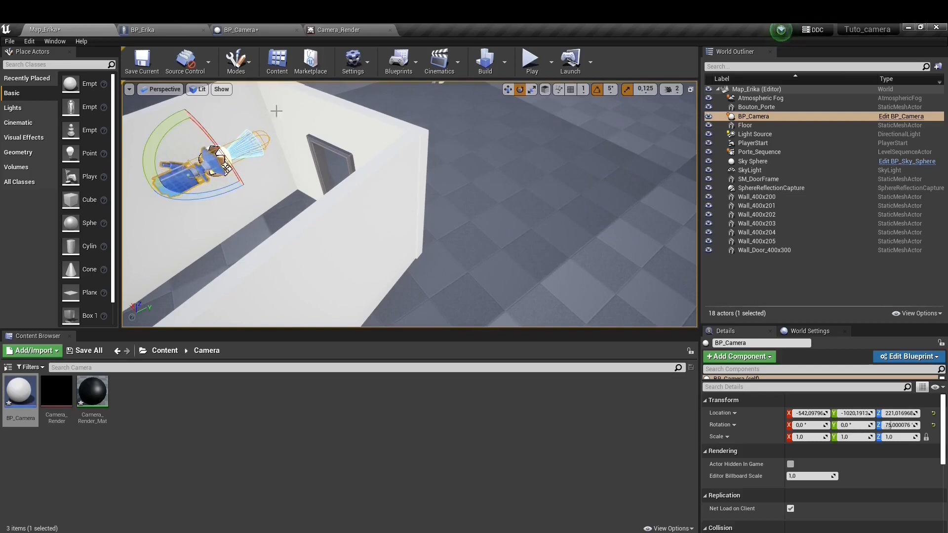
pyautogui.click(507, 90)
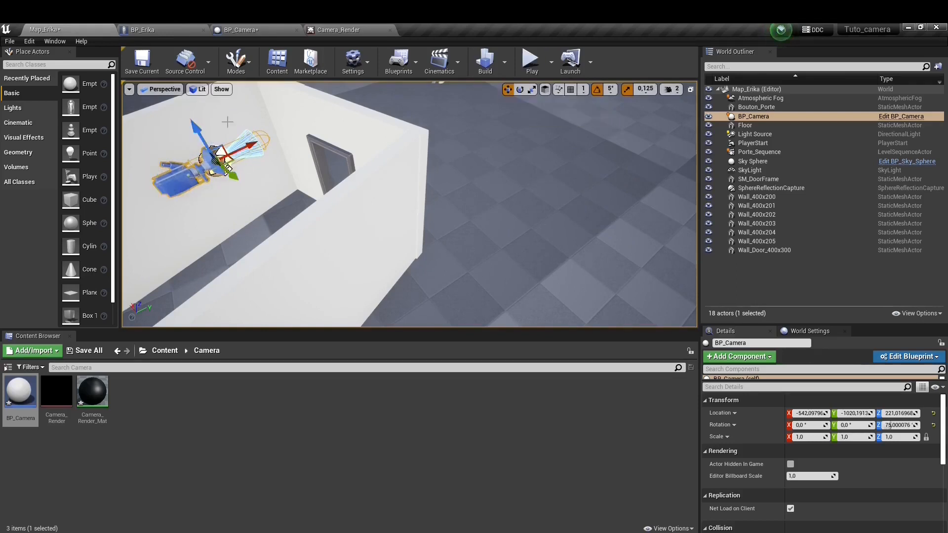
pyautogui.moveTo(200, 131); pyautogui.dragTo(231, 188)
pyautogui.moveTo(210, 244); pyautogui.dragTo(230, 255, button='right')
pyautogui.press('d')
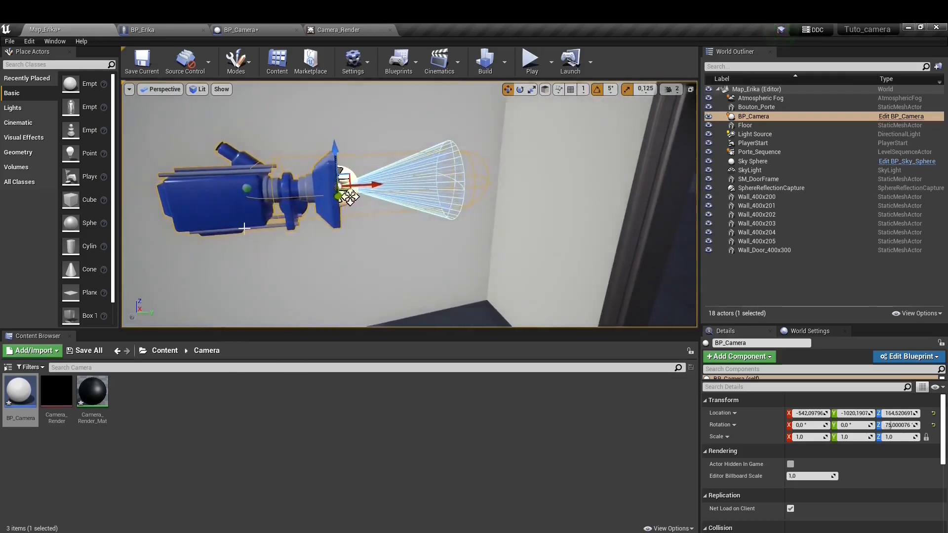
# Move BP_Camera closer to the doorway, to about X -522, Y -946, Z 176, and save the level.
pyautogui.moveTo(378, 185); pyautogui.dragTo(450, 183)
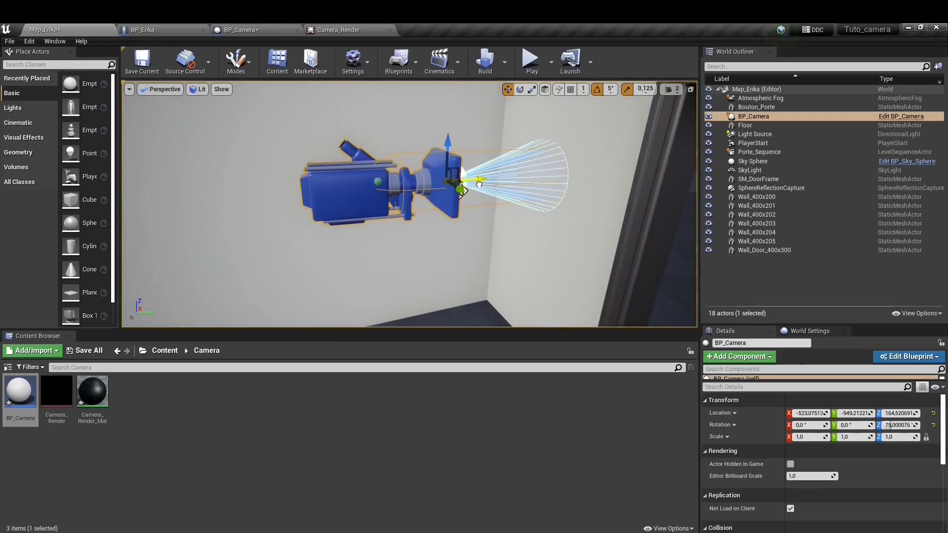
pyautogui.moveTo(449, 152); pyautogui.dragTo(446, 134)
pyautogui.press('d')
pyautogui.moveTo(446, 134); pyautogui.dragTo(446, 133, button='right')
pyautogui.moveTo(337, 167); pyautogui.dragTo(342, 168)
pyautogui.moveTo(342, 167); pyautogui.dragTo(299, 169, button='right')
pyautogui.press('d')
pyautogui.moveTo(522, 198); pyautogui.dragTo(433, 196, button='right')
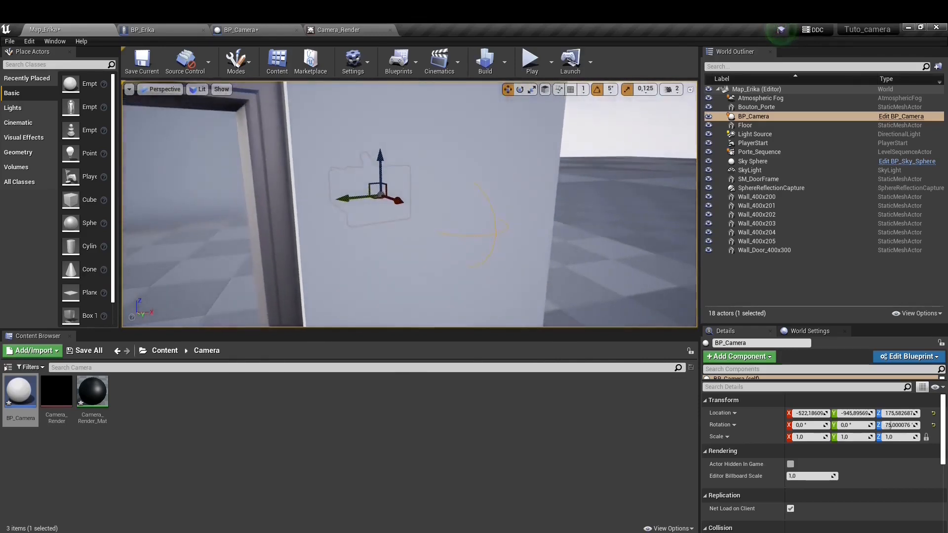
pyautogui.moveTo(337, 170); pyautogui.dragTo(405, 163, button='right')
pyautogui.press('a')
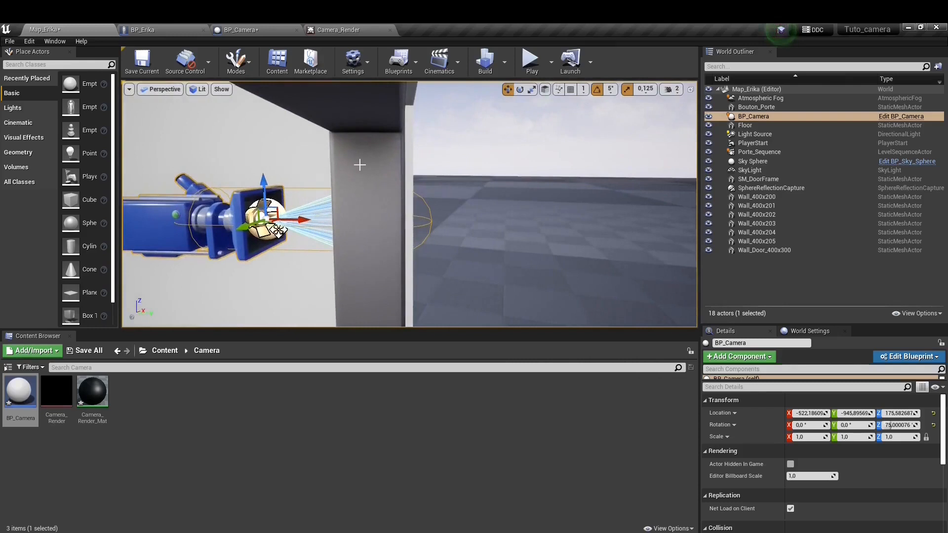
pyautogui.click(141, 60)
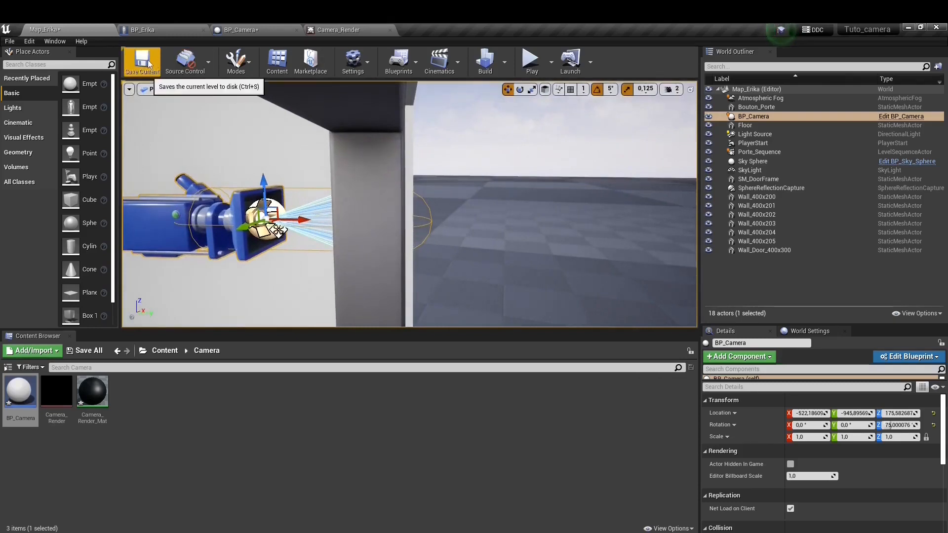
# Tilt BP_Camera downward to -10° around its Y axis and save the level.
pyautogui.click(520, 89)
pyautogui.moveTo(293, 181); pyautogui.dragTo(298, 188)
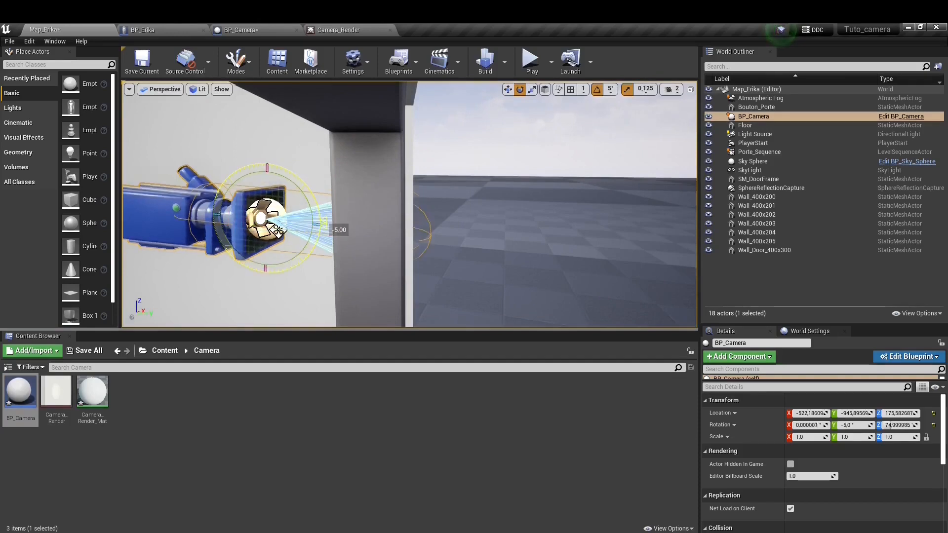
pyautogui.moveTo(276, 230); pyautogui.dragTo(278, 231)
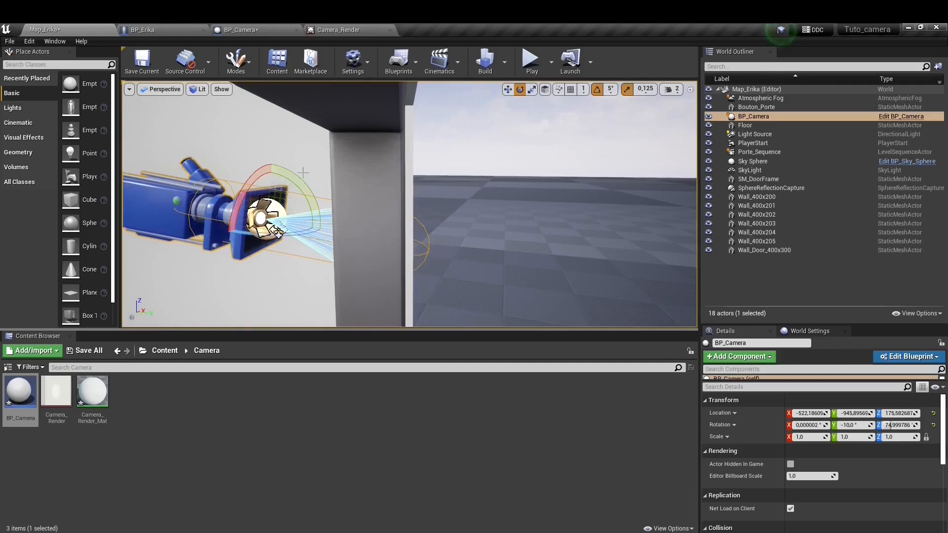
pyautogui.click(142, 60)
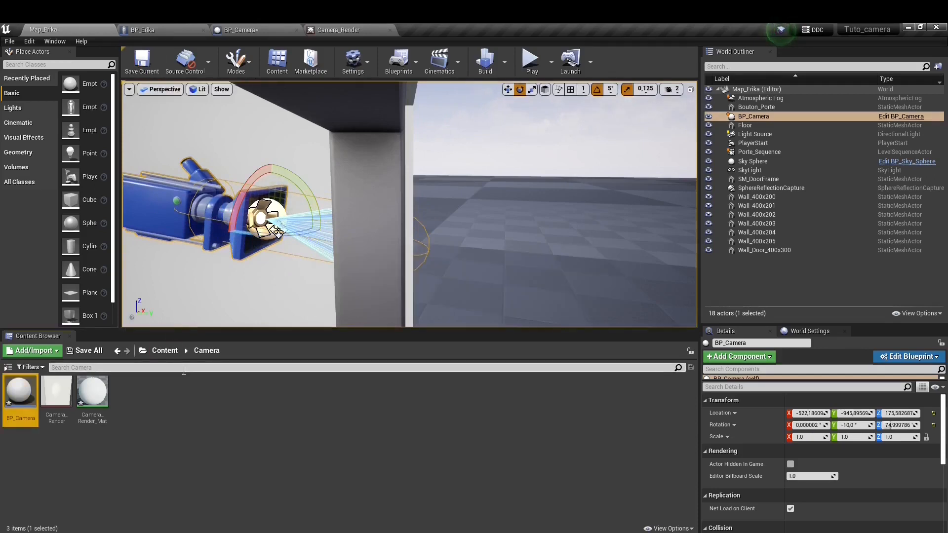
# Place the SM_Cog_Underground_Console_Monitor mesh from Content/Assets/Meshes on the floor outside the room, at about X -174, Y -681, Z 20.
pyautogui.click(165, 351)
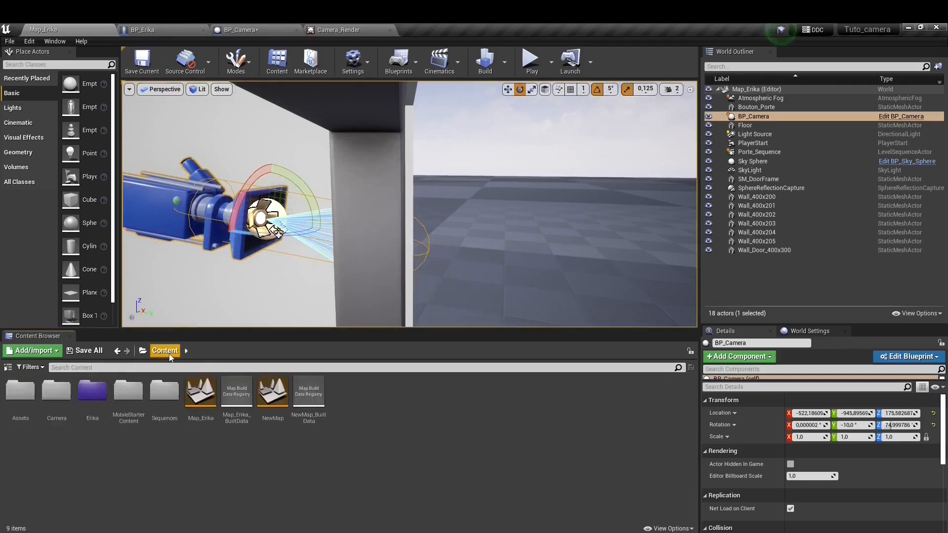
pyautogui.doubleClick(22, 410)
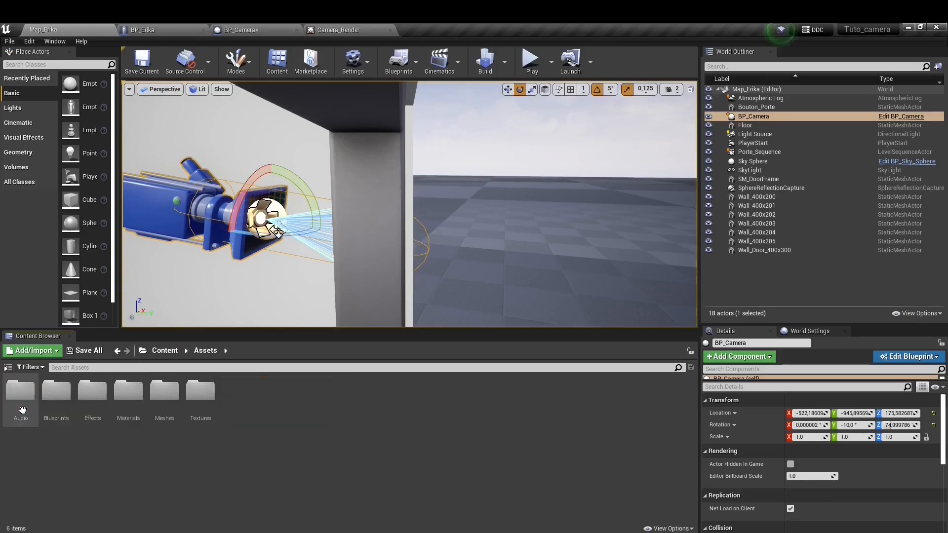
pyautogui.doubleClick(159, 393)
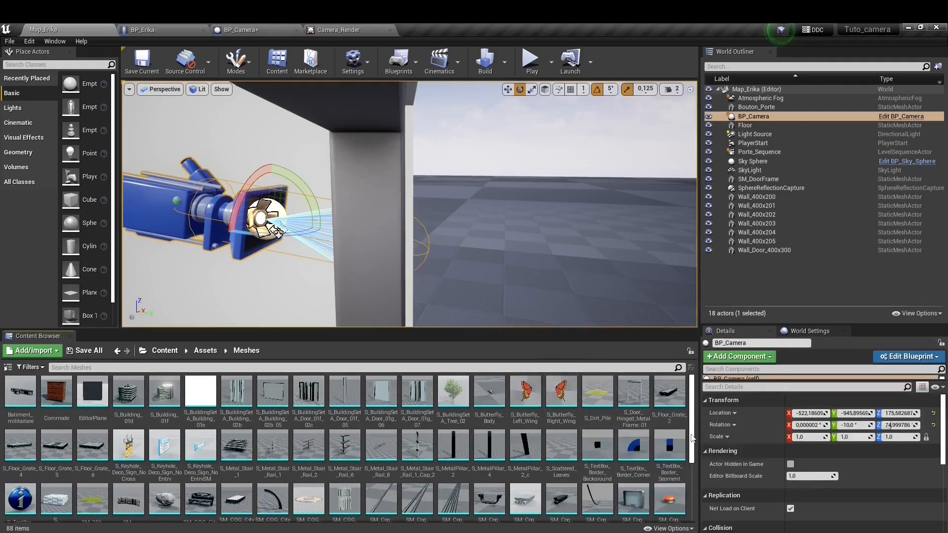
pyautogui.scroll(-3, 693, 439)
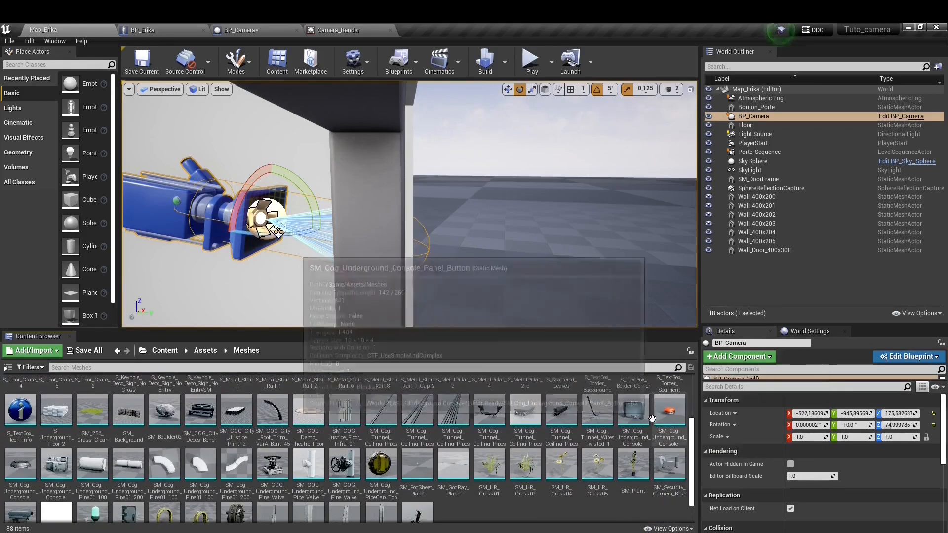
pyautogui.click(638, 418)
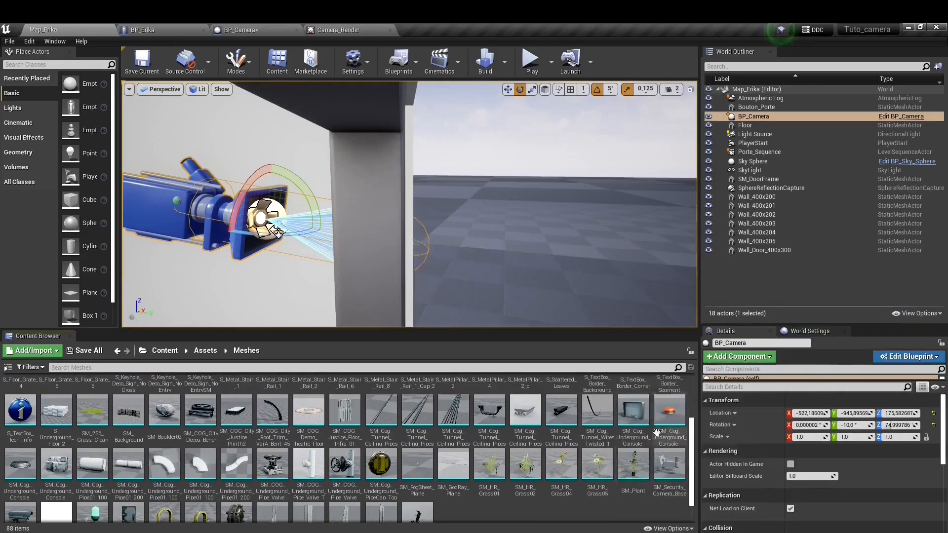
pyautogui.moveTo(638, 418); pyautogui.dragTo(582, 287)
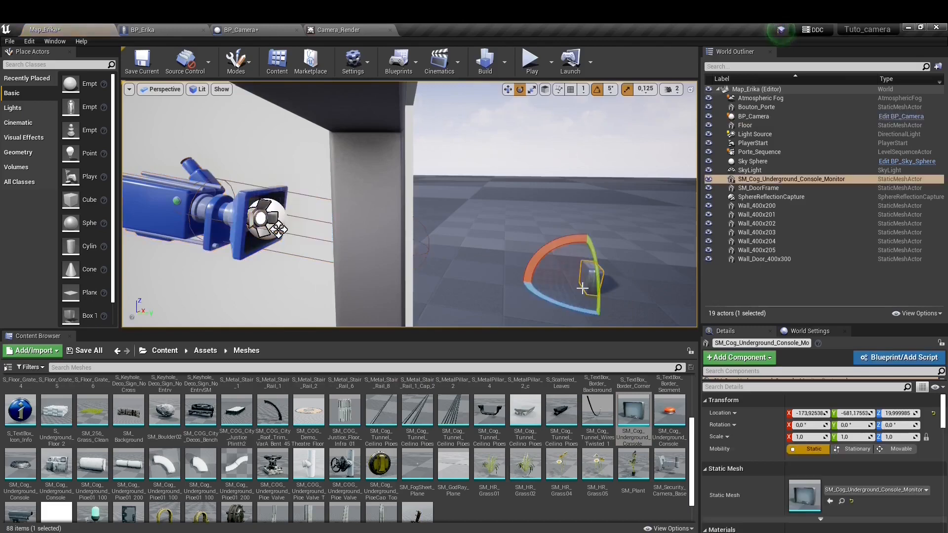
# Enlarge the viewport and move the console monitor up and toward the doorway wall, to about X -510, Y -681, Z 110.
pyautogui.moveTo(502, 328); pyautogui.dragTo(499, 447)
pyautogui.press('d')
pyautogui.moveTo(495, 346); pyautogui.dragTo(497, 444, button='right')
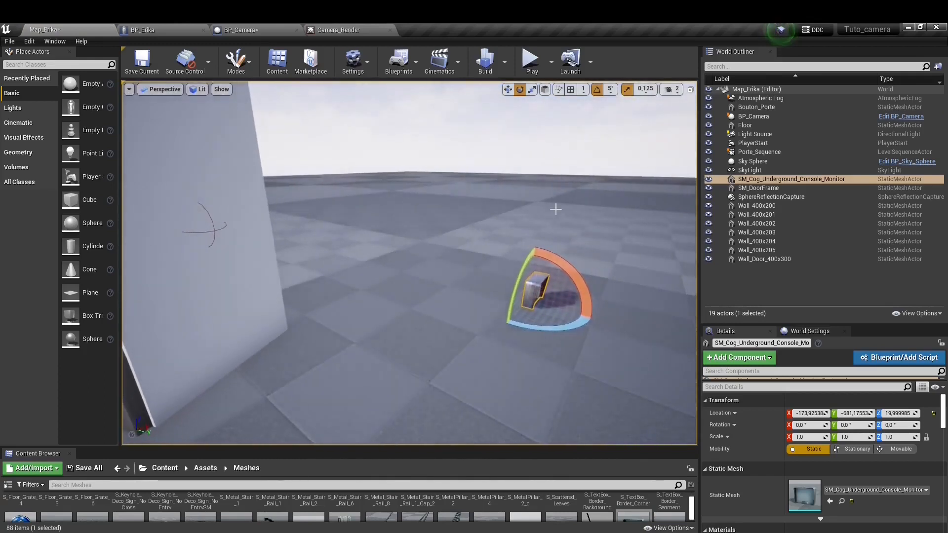
pyautogui.click(508, 90)
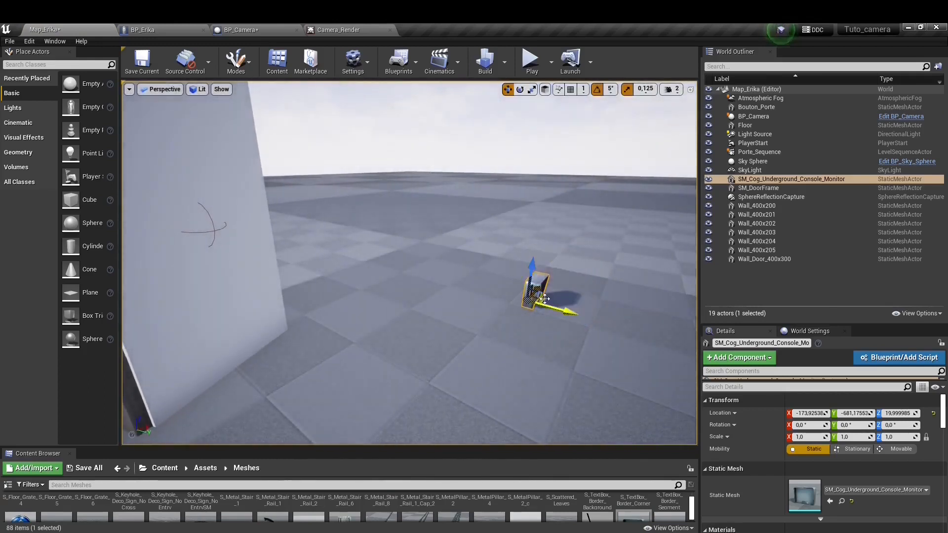
pyautogui.moveTo(542, 295); pyautogui.dragTo(475, 336)
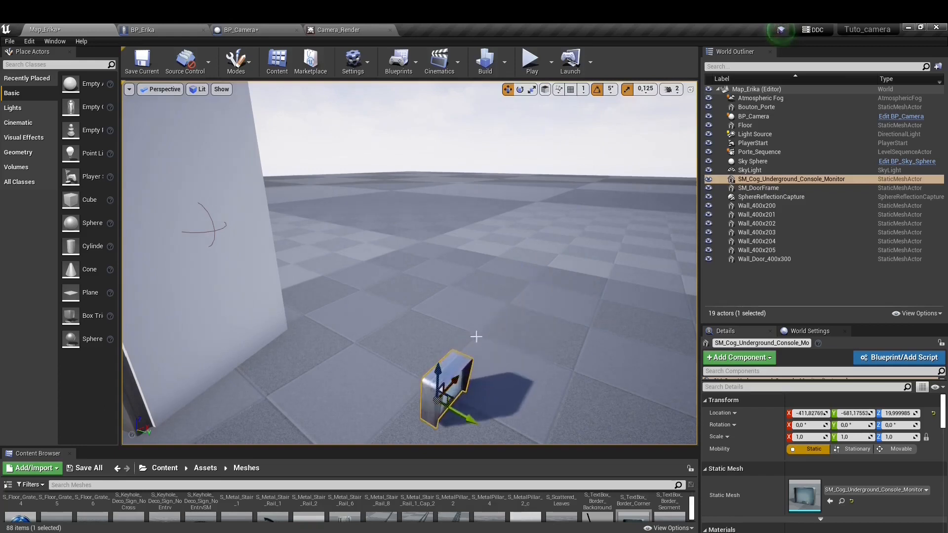
pyautogui.moveTo(441, 376); pyautogui.dragTo(410, 262)
pyautogui.moveTo(460, 290); pyautogui.dragTo(372, 324)
# Scale the console monitor to 0.25 in Y and 0.75 in X to make it thinner and narrower.
pyautogui.moveTo(417, 394); pyautogui.dragTo(451, 314, button='right')
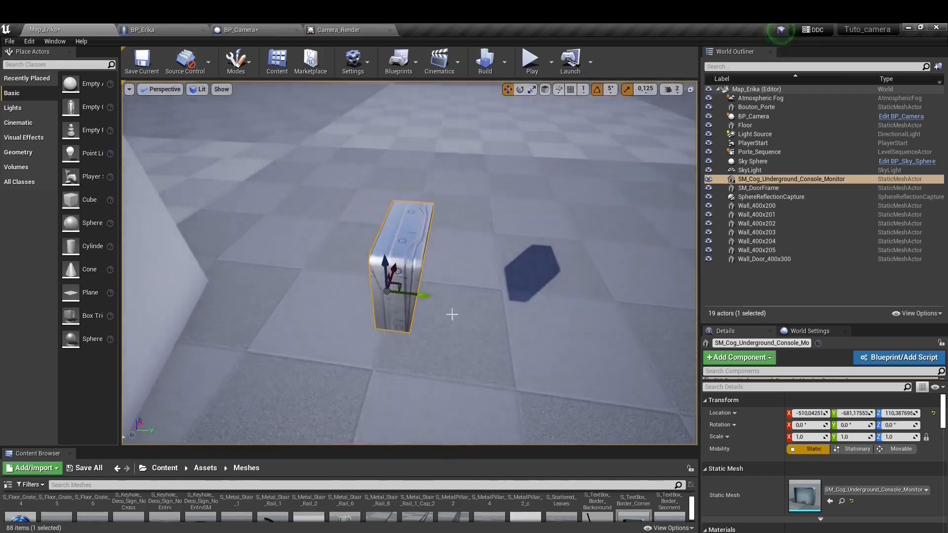
pyautogui.click(531, 89)
pyautogui.moveTo(420, 296); pyautogui.dragTo(391, 297)
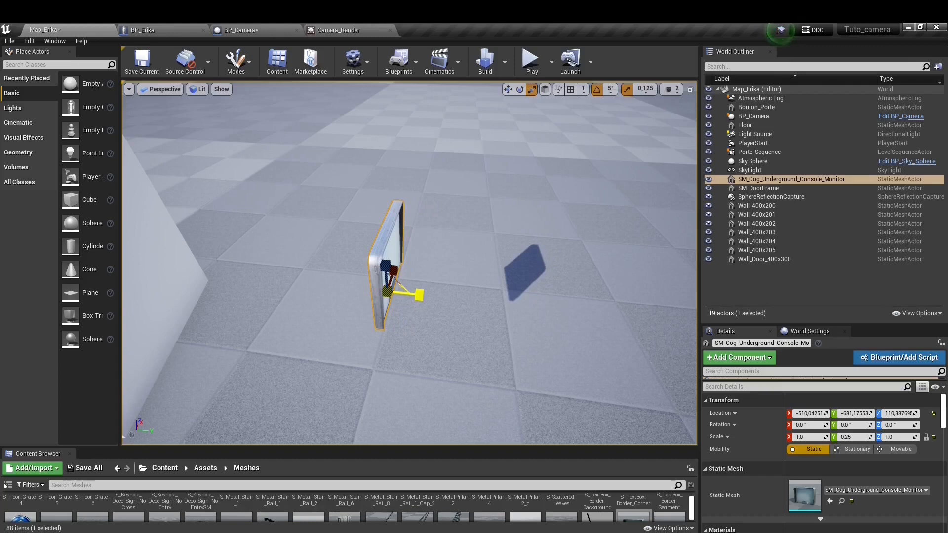
pyautogui.moveTo(435, 334); pyautogui.dragTo(437, 336, button='right')
pyautogui.press('d')
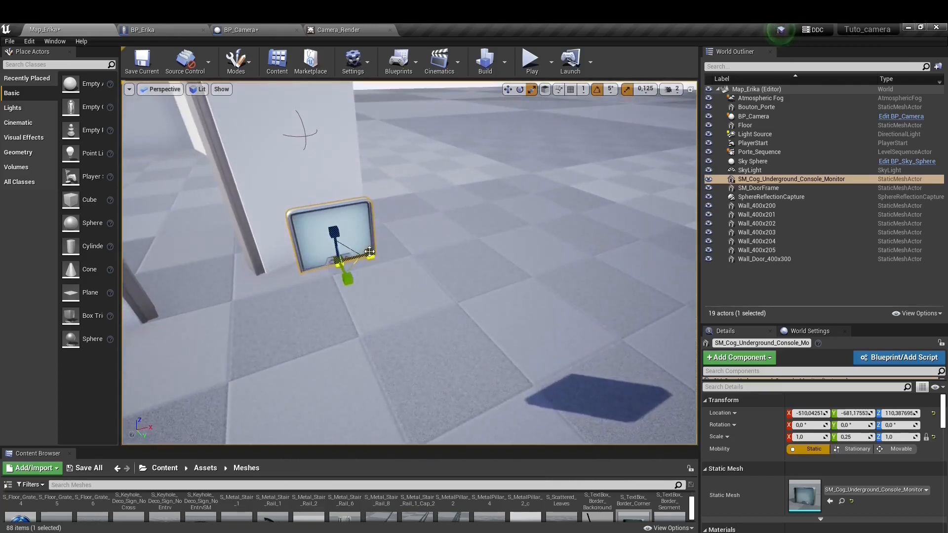
pyautogui.moveTo(368, 251); pyautogui.dragTo(364, 253)
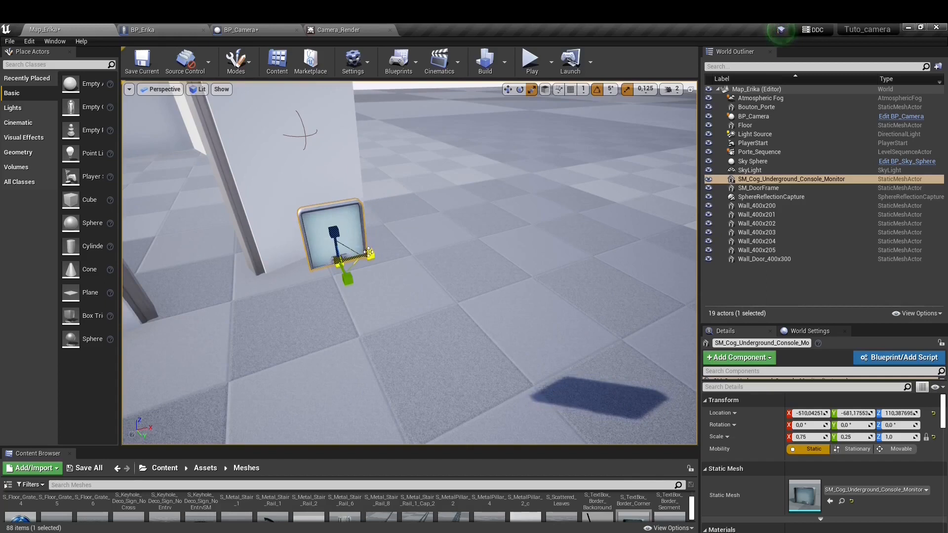
# Move the console monitor against the outer wall beside the doorway, to about X -515, Y -853, Z 155.
pyautogui.click(507, 90)
pyautogui.moveTo(332, 231); pyautogui.dragTo(350, 189)
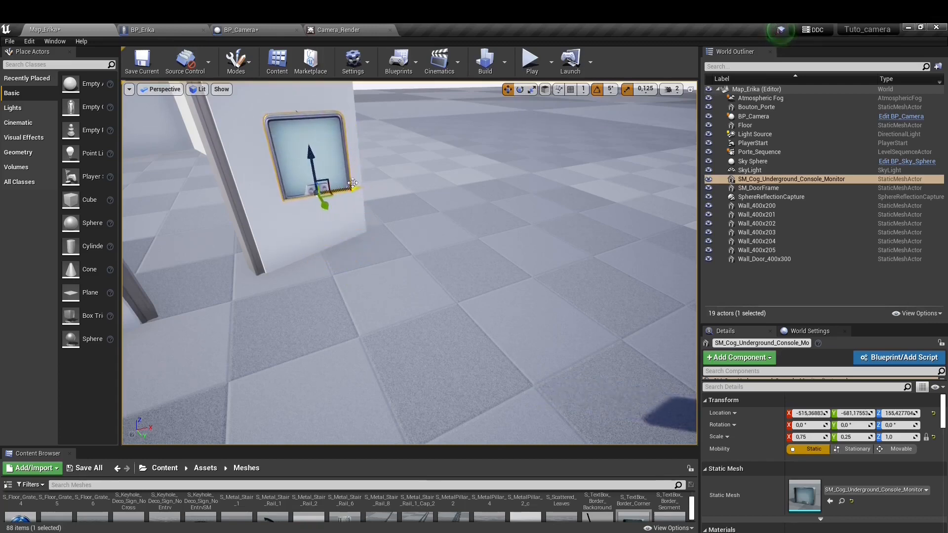
pyautogui.moveTo(491, 139); pyautogui.dragTo(546, 135, button='right')
pyautogui.press('a')
pyautogui.moveTo(496, 215); pyautogui.dragTo(301, 219)
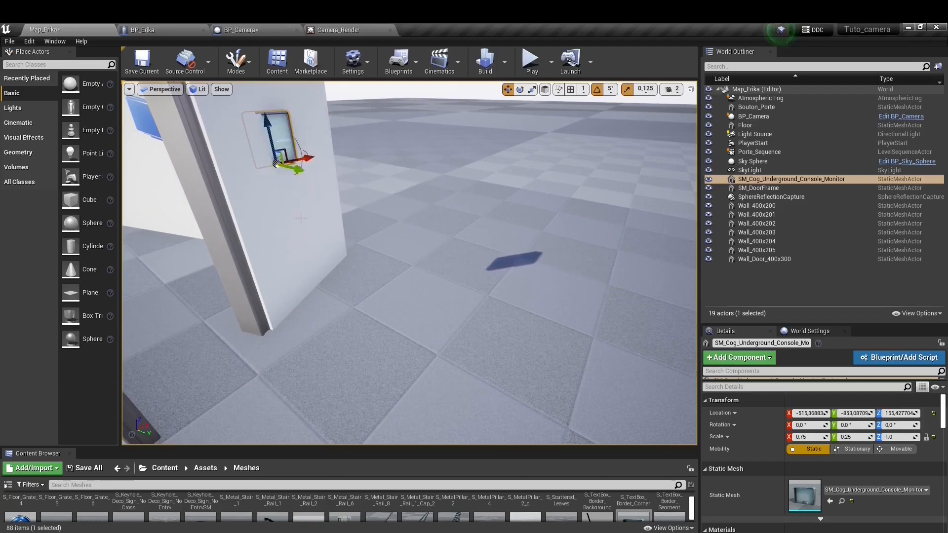
# Rotate the console monitor to -15° around Z to align with the wall and shift it to about X -500, Y -857, Z 142.
pyautogui.click(519, 90)
pyautogui.moveTo(288, 179)
pyautogui.mouseDown()
pyautogui.moveTo(282, 184)
pyautogui.moveTo(289, 179)
pyautogui.mouseUp()
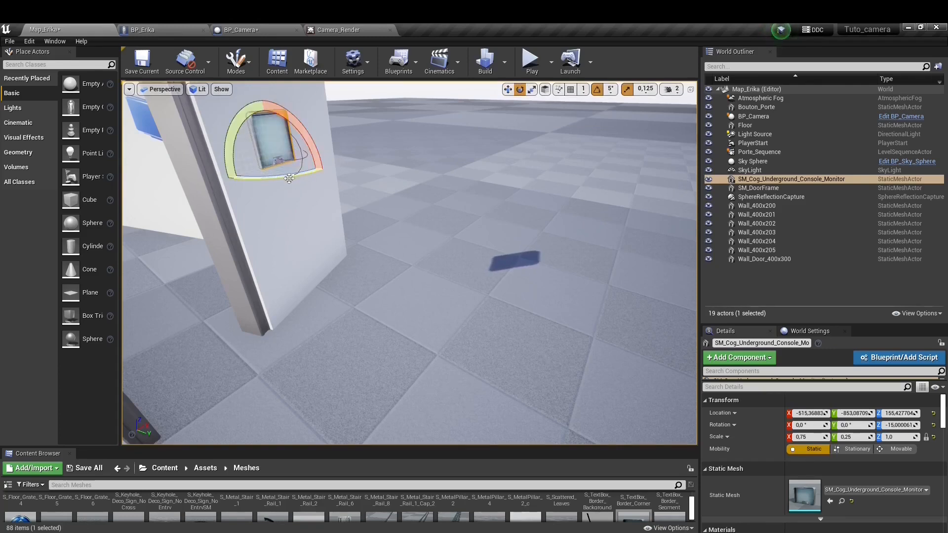
pyautogui.click(507, 90)
pyautogui.moveTo(269, 120); pyautogui.dragTo(274, 140)
pyautogui.moveTo(274, 141)
pyautogui.mouseDown(button='right')
pyautogui.moveTo(286, 141)
pyautogui.moveTo(254, 143)
pyautogui.moveTo(274, 143)
pyautogui.mouseUp(button='right')
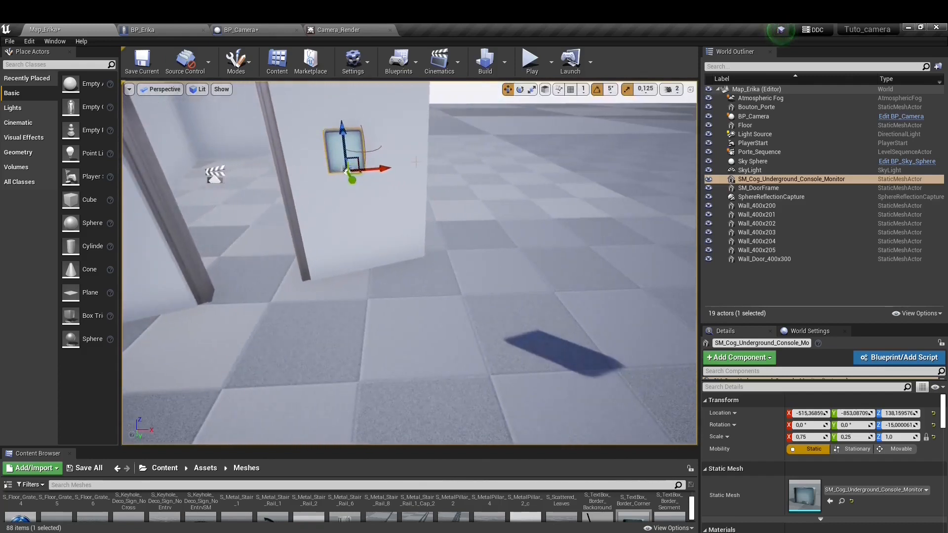
pyautogui.moveTo(389, 170); pyautogui.dragTo(405, 168)
pyautogui.moveTo(353, 129); pyautogui.dragTo(354, 122)
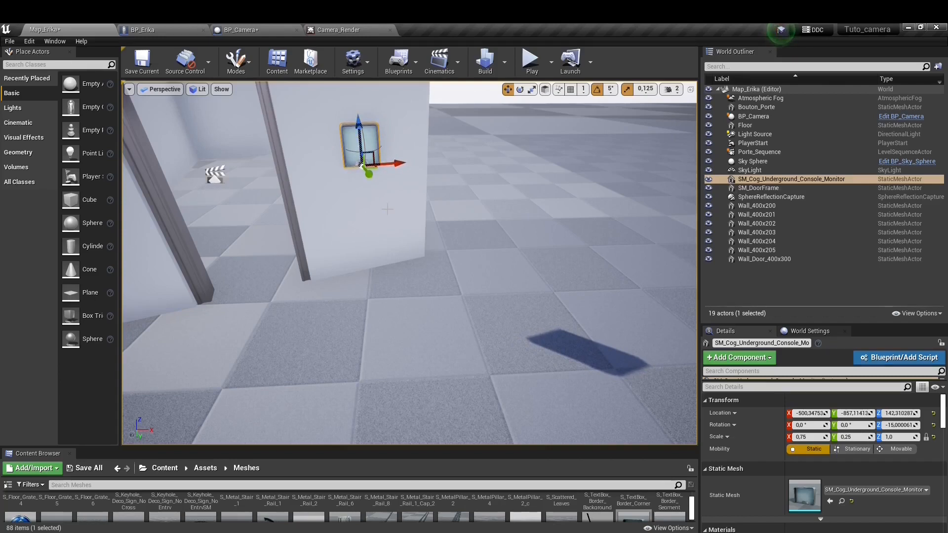
# Adjust BP_Camera behind the wall monitor to about X -519, Y -944, Z 192, and save the level.
pyautogui.moveTo(421, 337); pyautogui.dragTo(499, 308, button='right')
pyautogui.press('a')
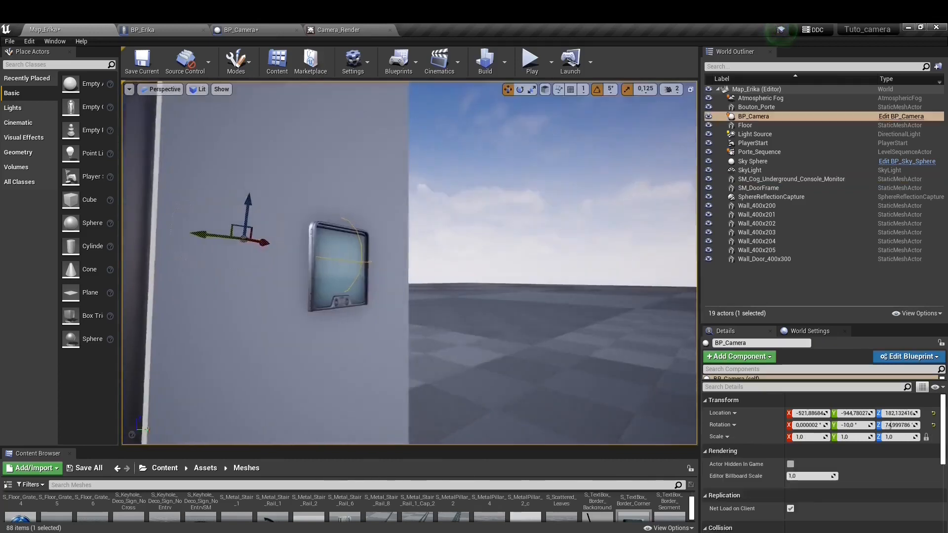
pyautogui.press('a')
pyautogui.moveTo(410, 263); pyautogui.dragTo(444, 253, button='right')
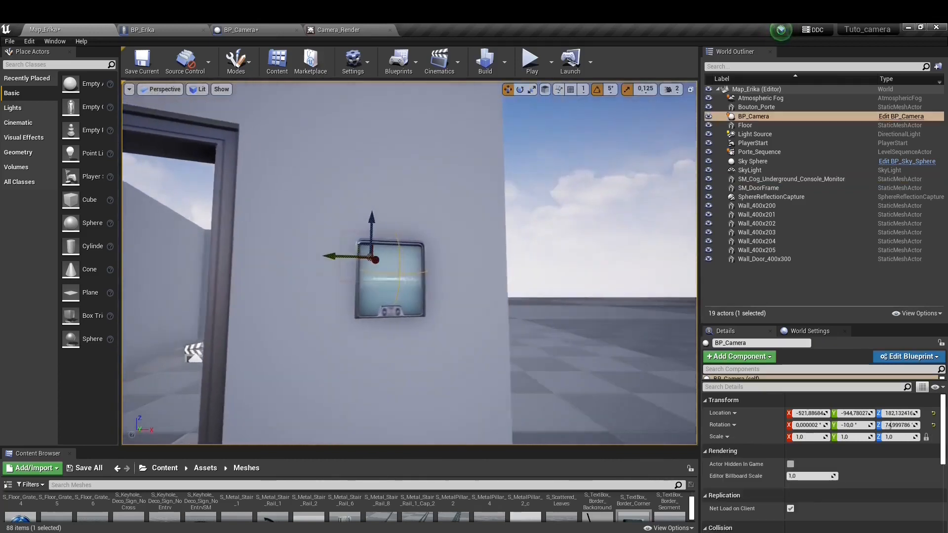
pyautogui.moveTo(440, 291); pyautogui.dragTo(363, 299, button='right')
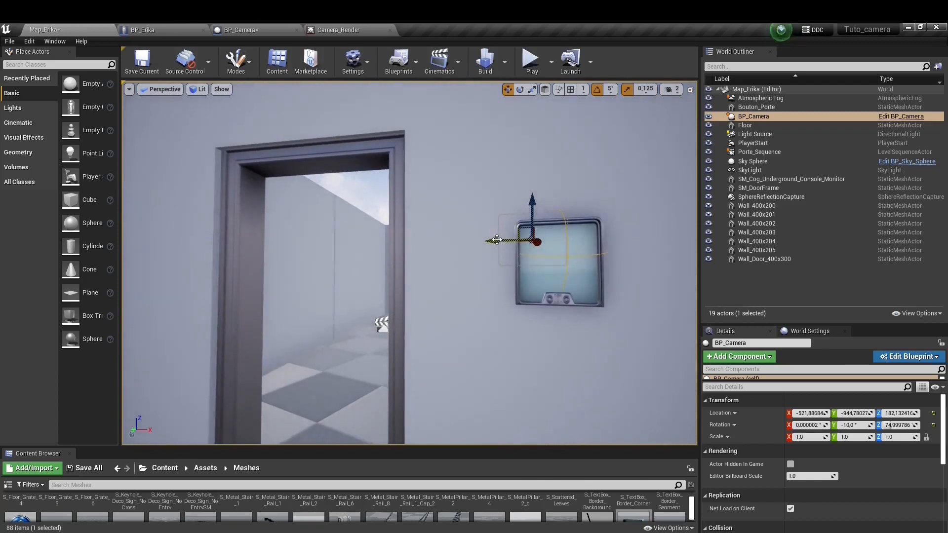
pyautogui.moveTo(497, 239); pyautogui.dragTo(504, 240)
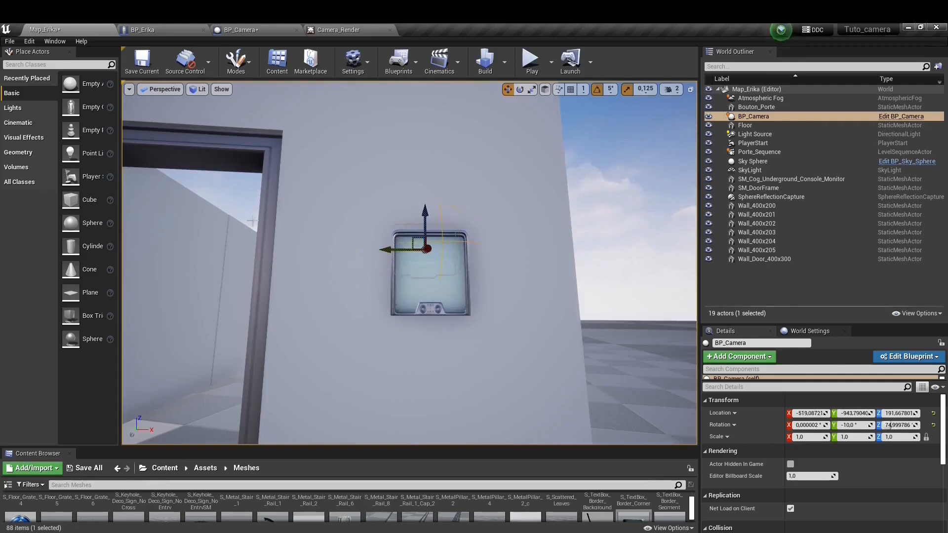
pyautogui.click(143, 60)
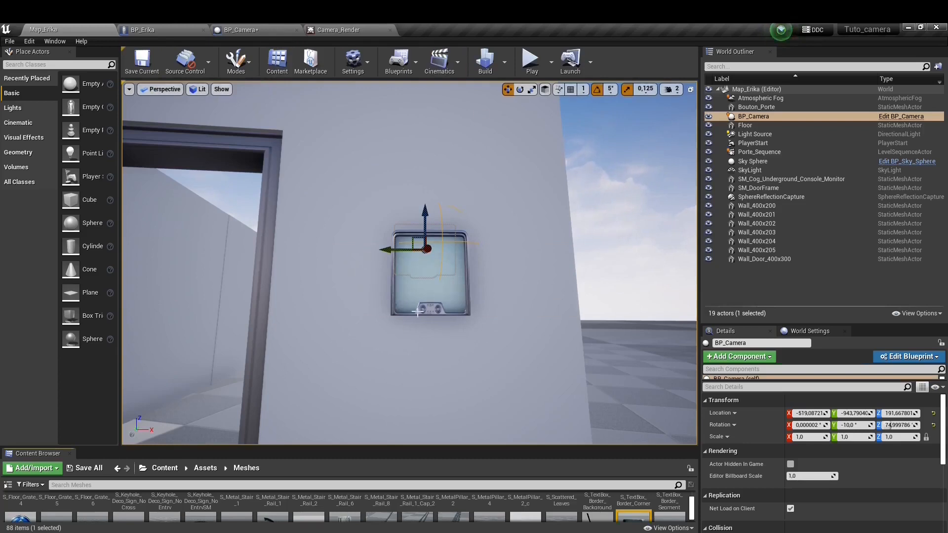
# Play the level and walk the character up to the wall monitor to check its height, then stop the session.
pyautogui.scroll(-8, 444, 344)
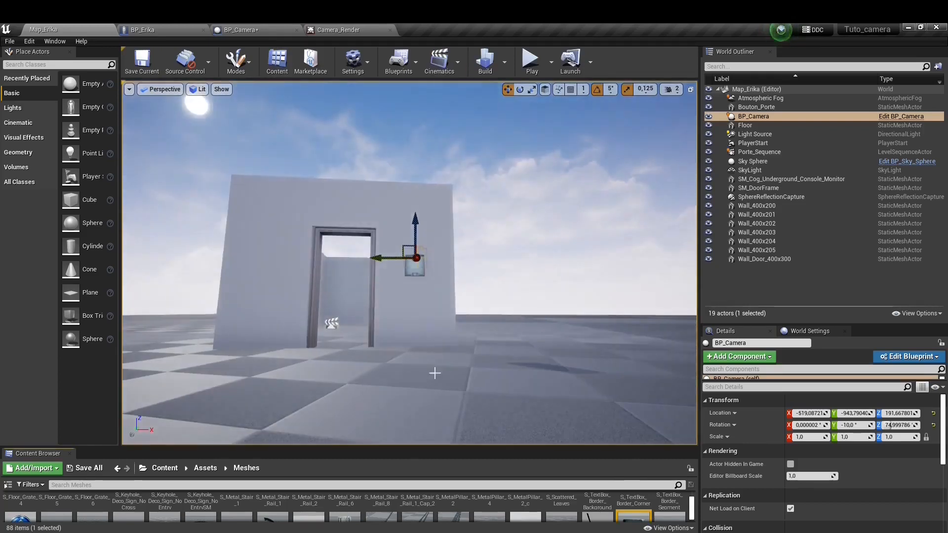
pyautogui.moveTo(367, 402); pyautogui.dragTo(389, 410, button='right')
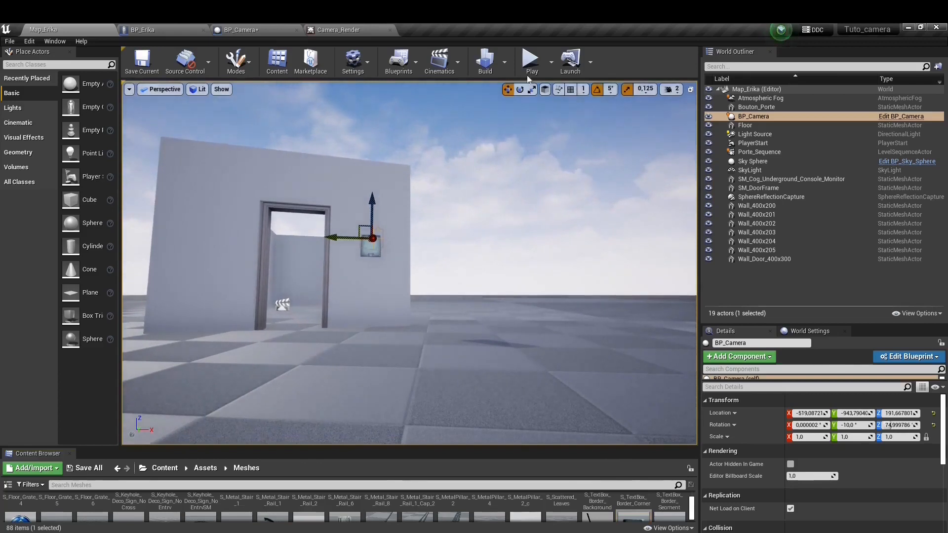
pyautogui.click(531, 60)
pyautogui.press('w')
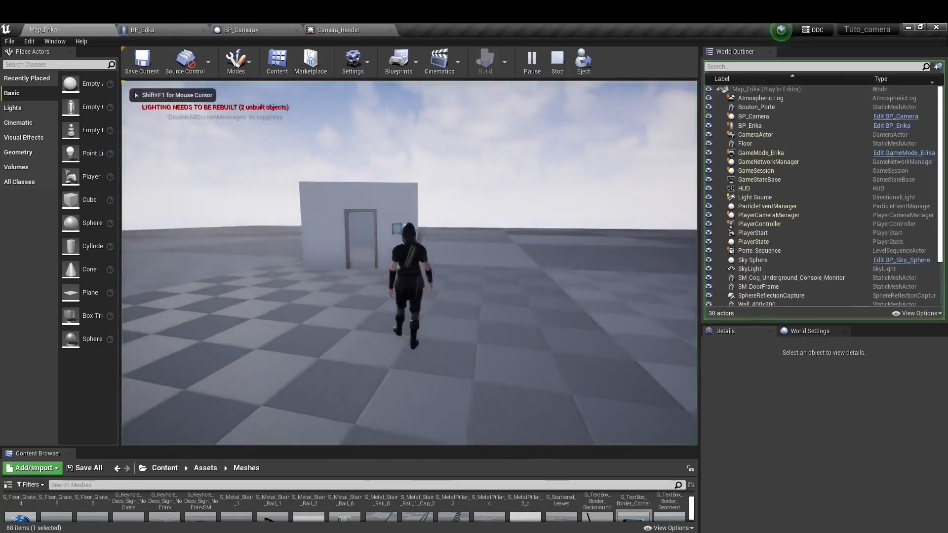
pyautogui.press('w')
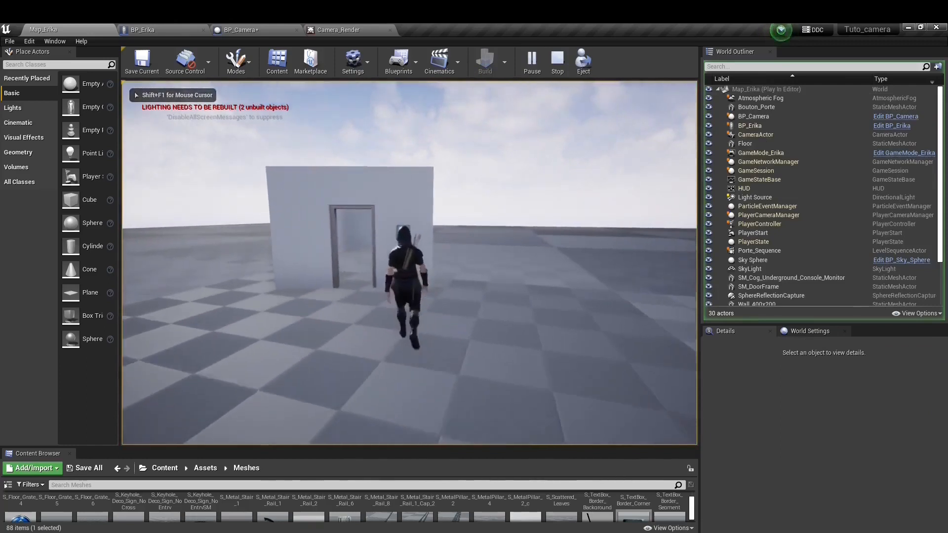
pyautogui.press('w')
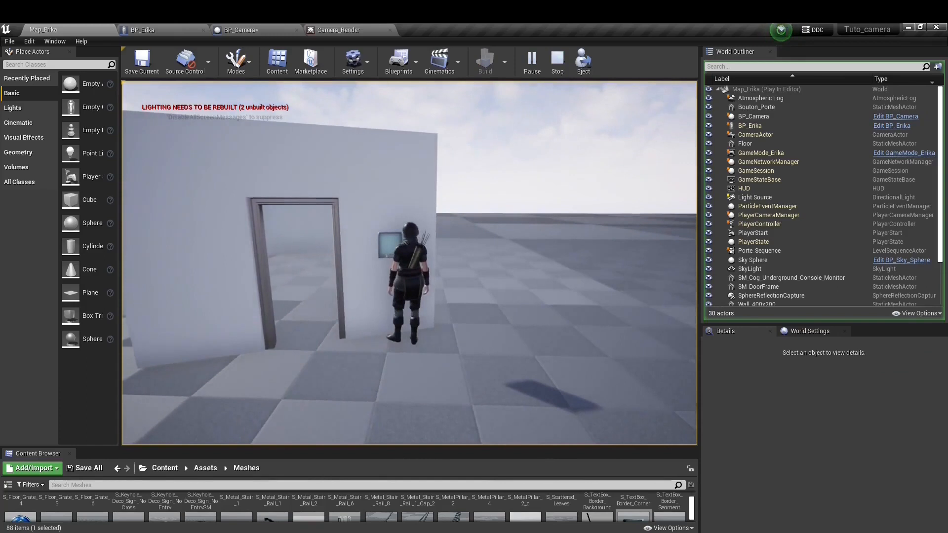
pyautogui.press('Escape')
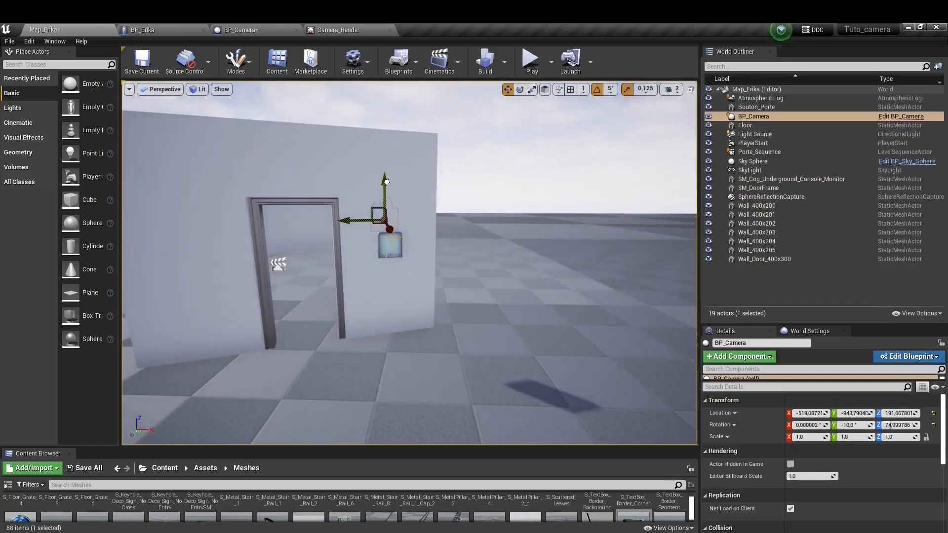
# Raise the console monitor on the wall to about Z 166 and save the level.
pyautogui.click(384, 243)
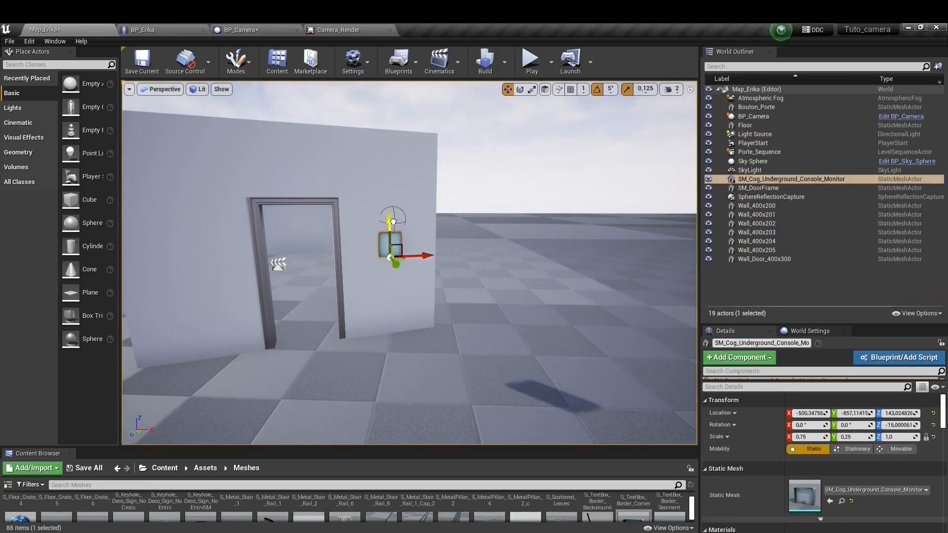
pyautogui.moveTo(393, 222); pyautogui.dragTo(393, 212)
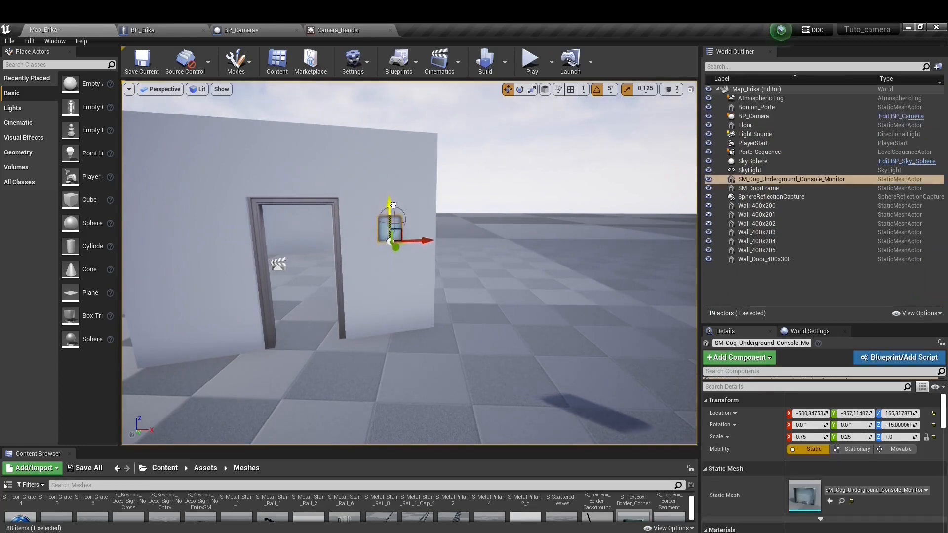
pyautogui.click(141, 59)
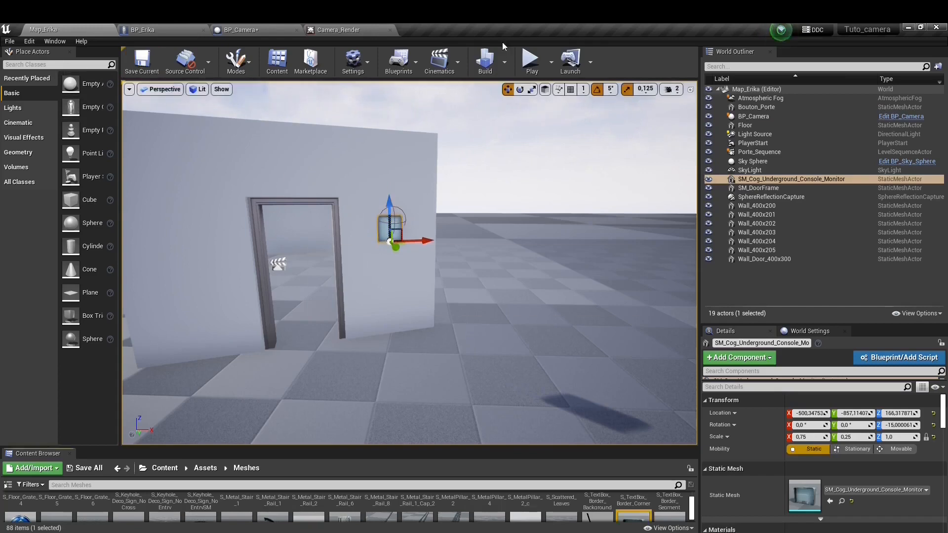
# Play the level and walk the character up to the raised wall monitor to check its height, and stop the session.
pyautogui.click(530, 60)
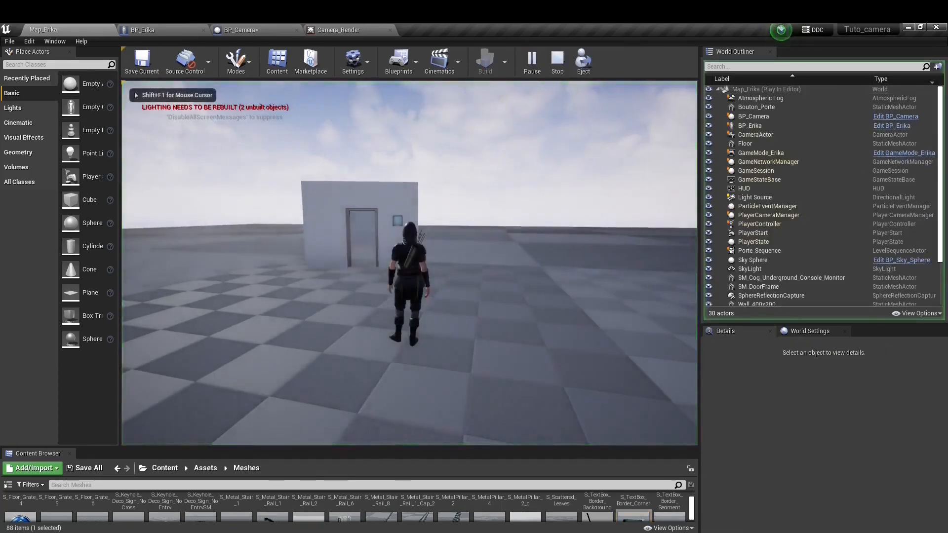
pyautogui.press('w')
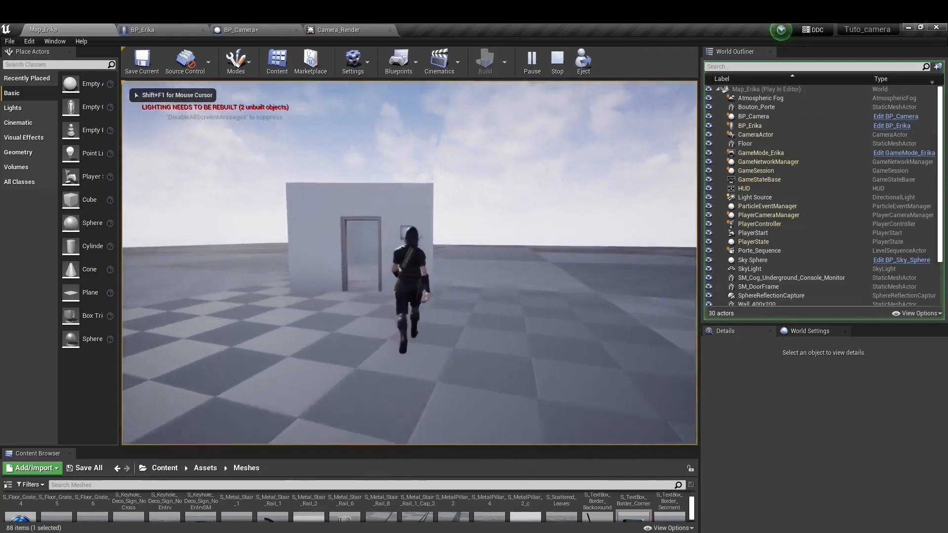
pyautogui.press('w')
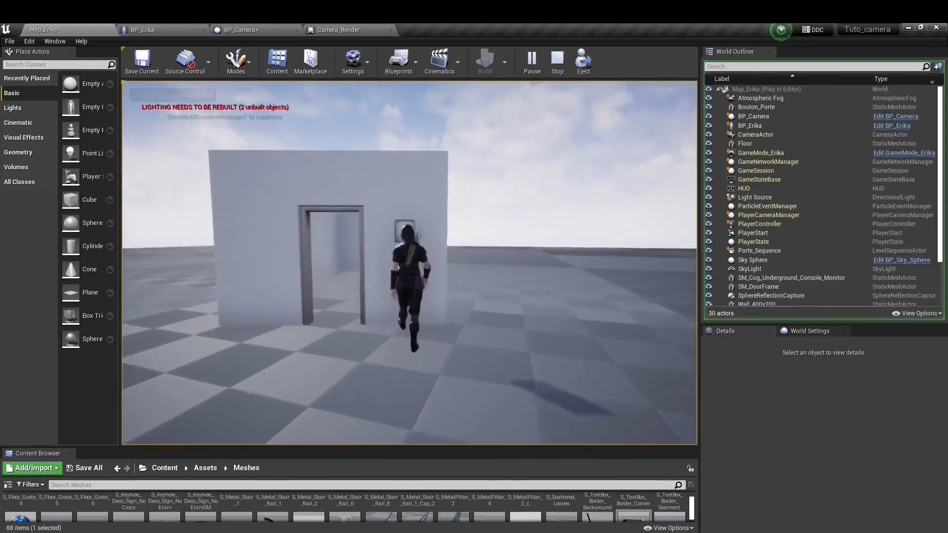
pyautogui.press('w')
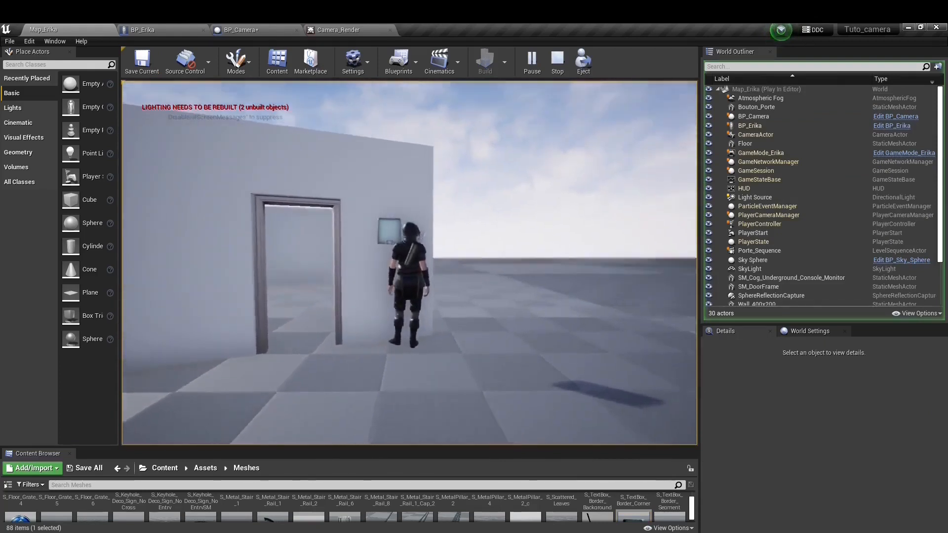
pyautogui.press('w')
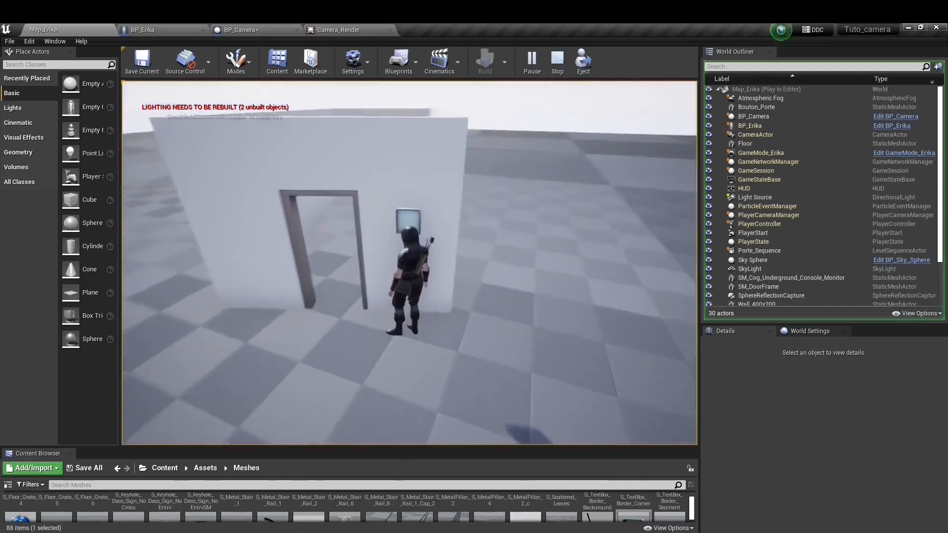
pyautogui.press('Escape')
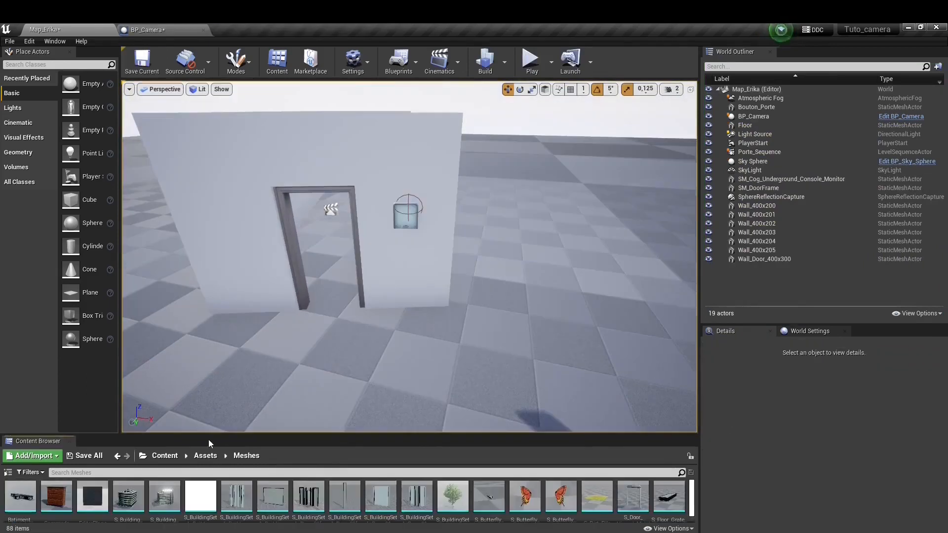
# Assign the Camera_Render_Mat material to Element 1 of SM_Cog_Underground_Console_Monitor.
pyautogui.click(166, 456)
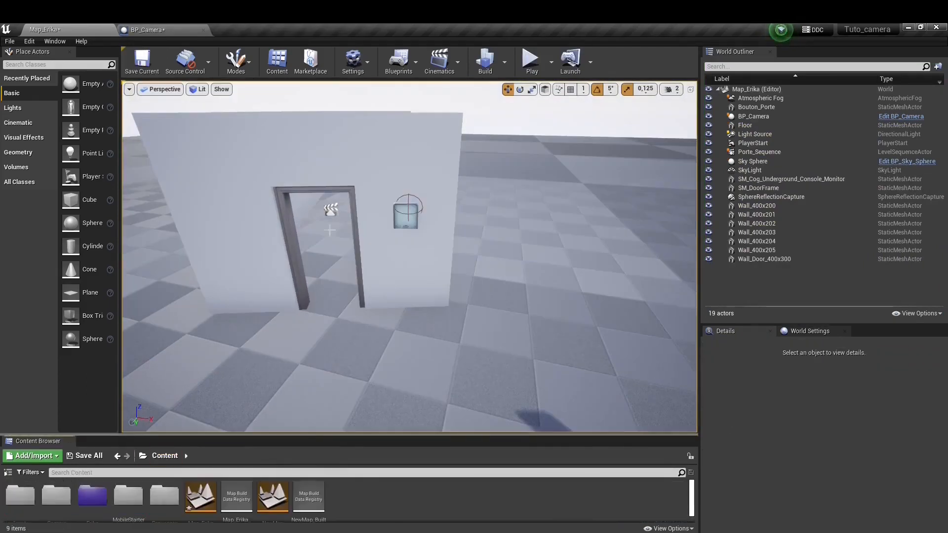
pyautogui.click(770, 180)
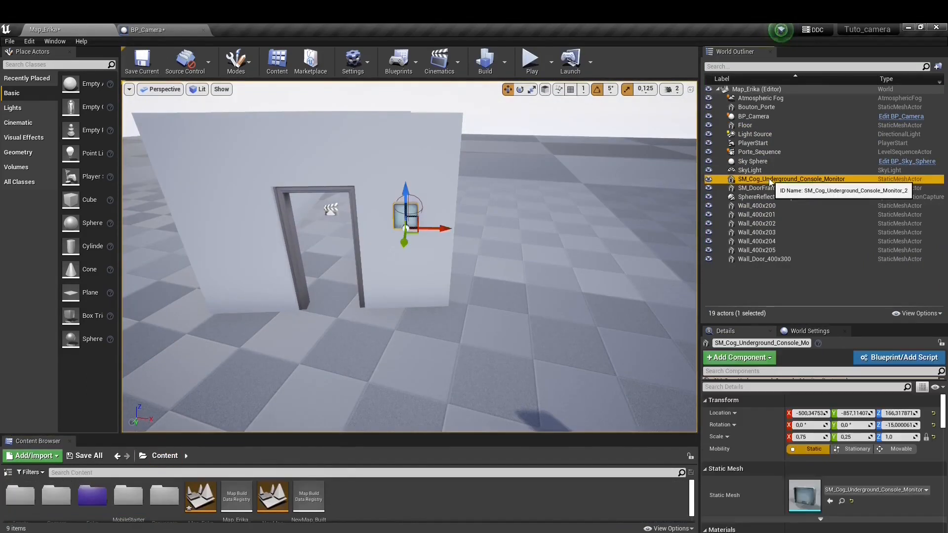
pyautogui.scroll(-5, 854, 399)
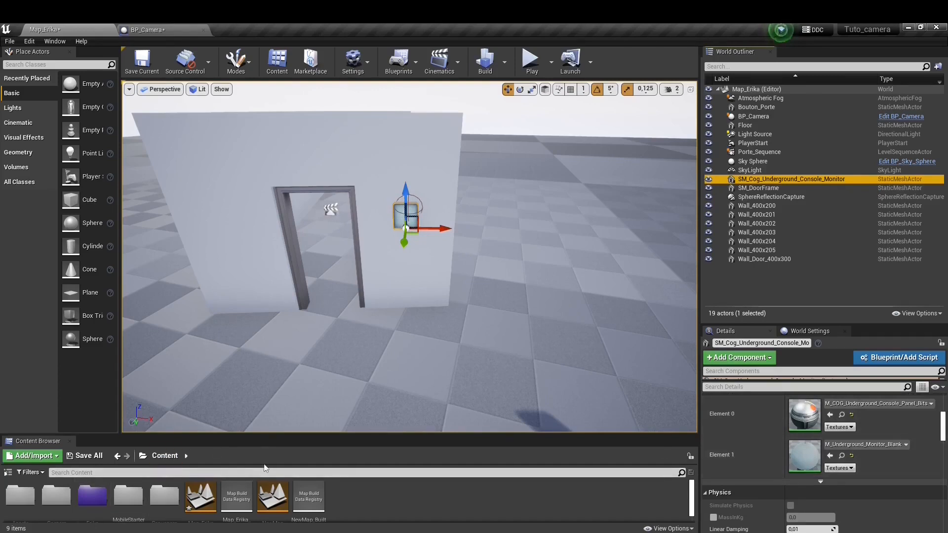
pyautogui.moveTo(294, 431); pyautogui.dragTo(291, 386)
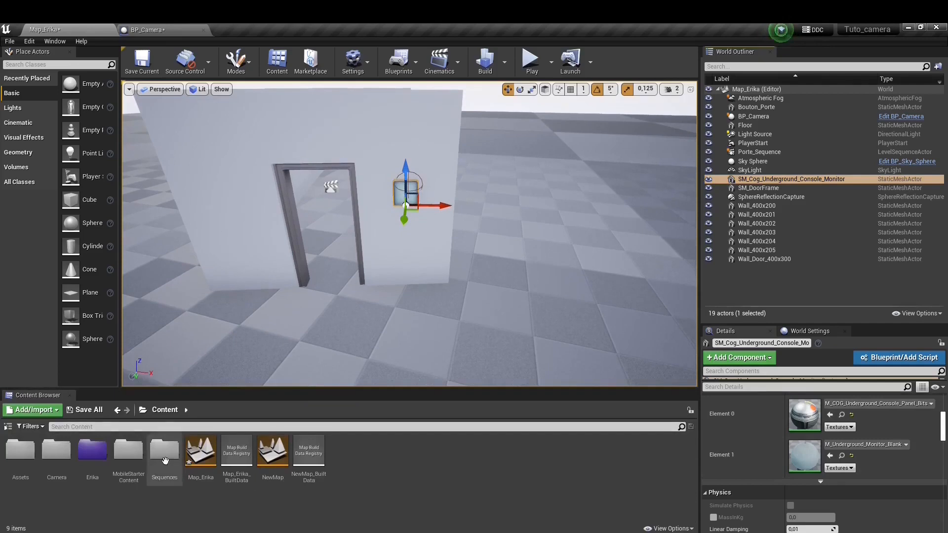
pyautogui.doubleClick(61, 467)
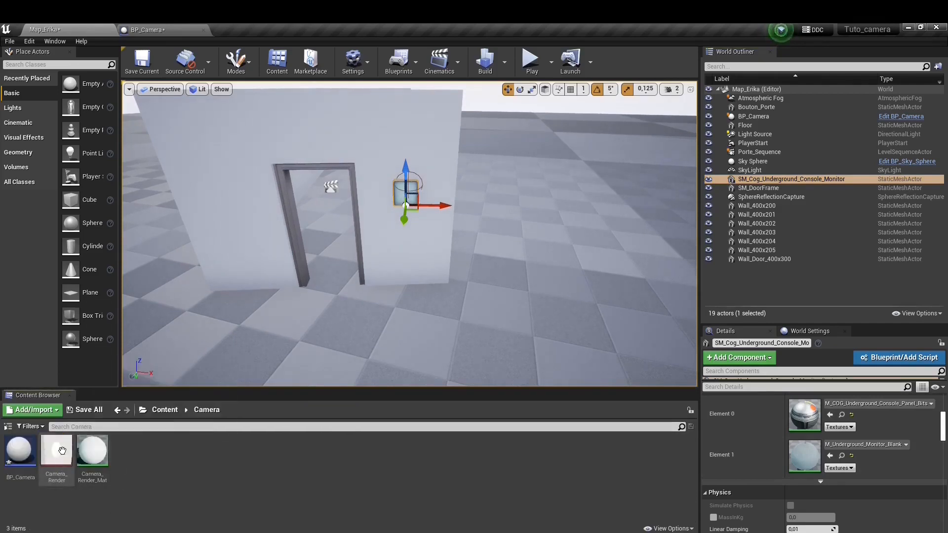
pyautogui.click(906, 445)
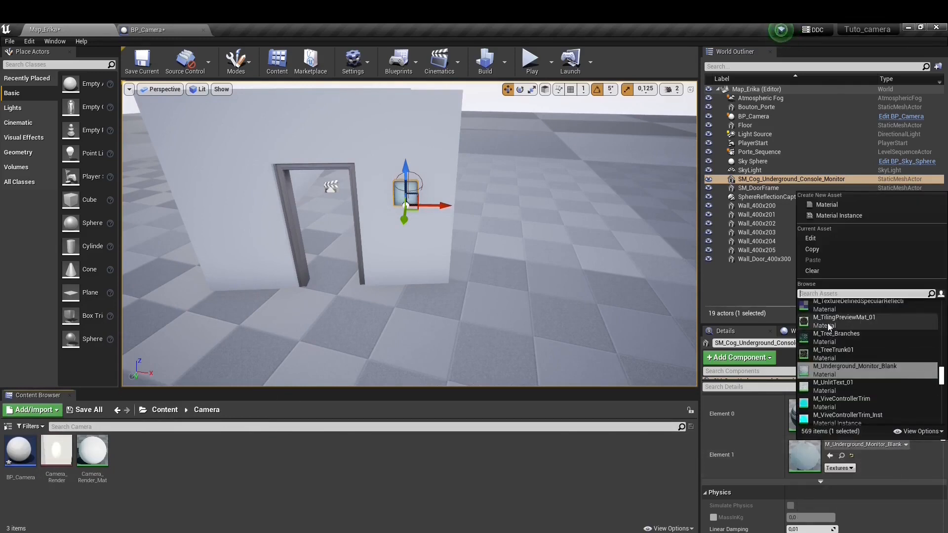
pyautogui.write('cam')
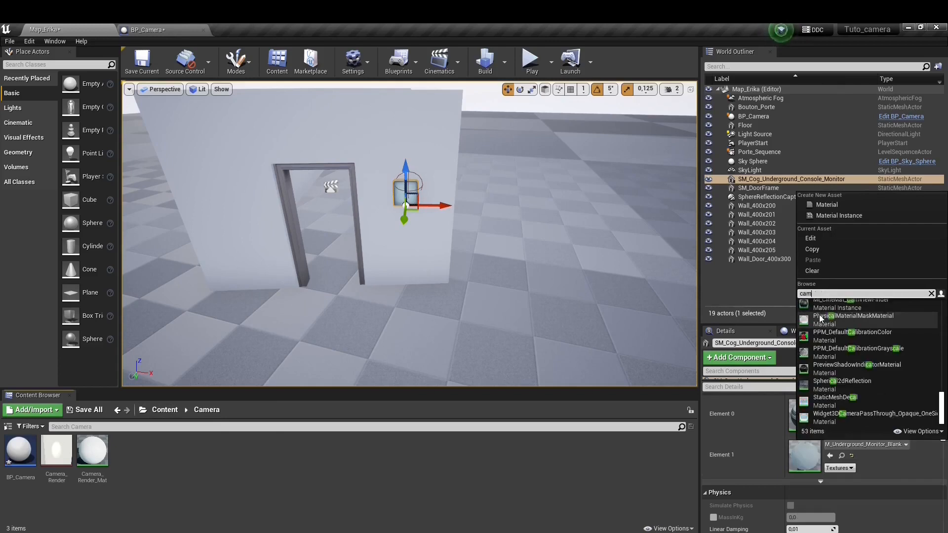
pyautogui.write('era_render')
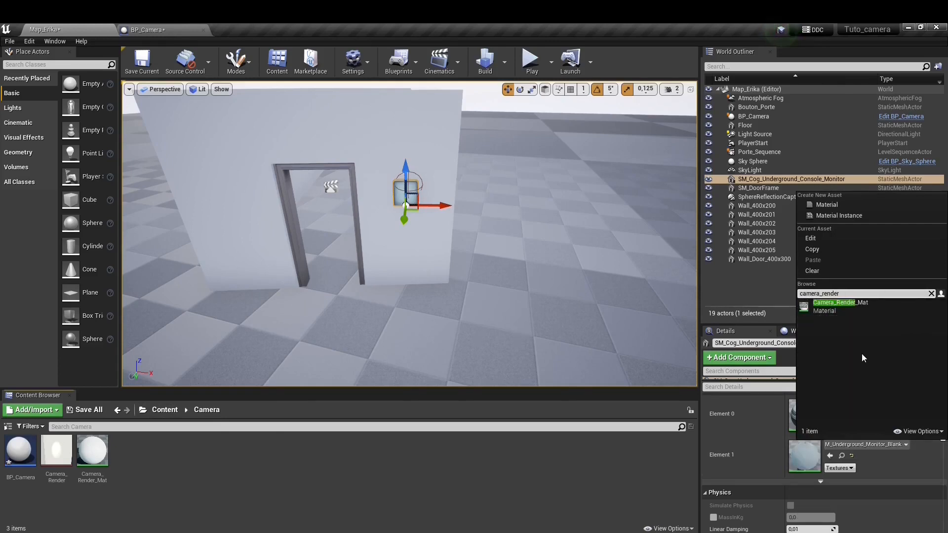
pyautogui.click(839, 305)
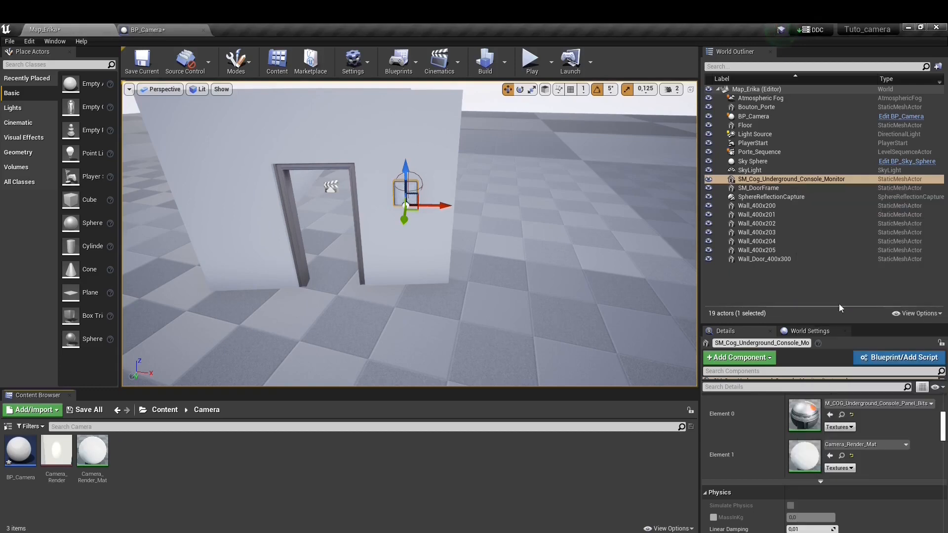
# Create a new folder named Sequence in the project's Content folder.
pyautogui.click(164, 410)
pyautogui.rightClick(378, 487)
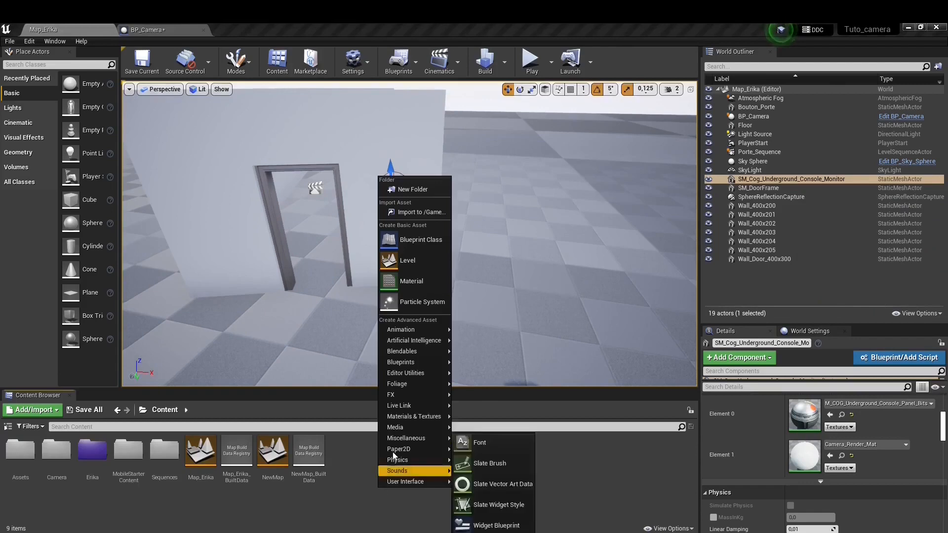
pyautogui.click(419, 192)
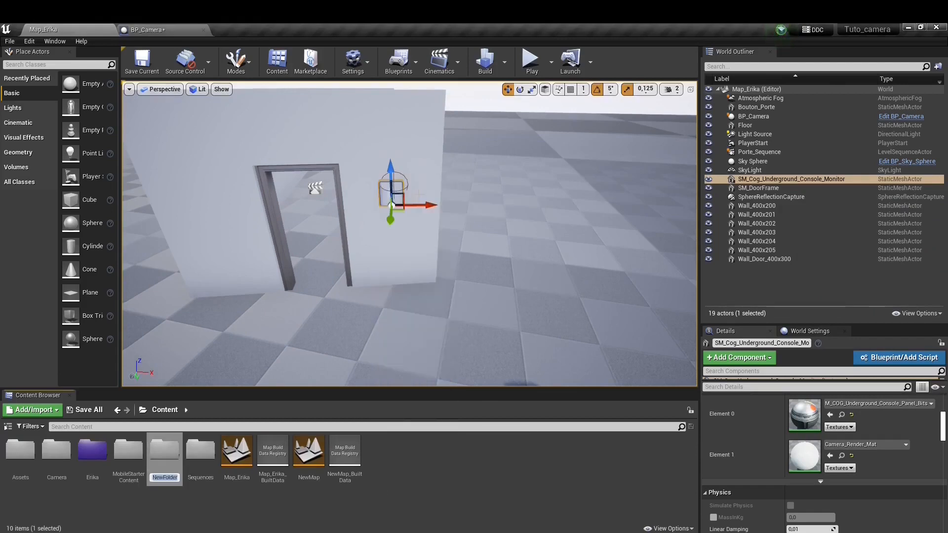
pyautogui.write('Sequence')
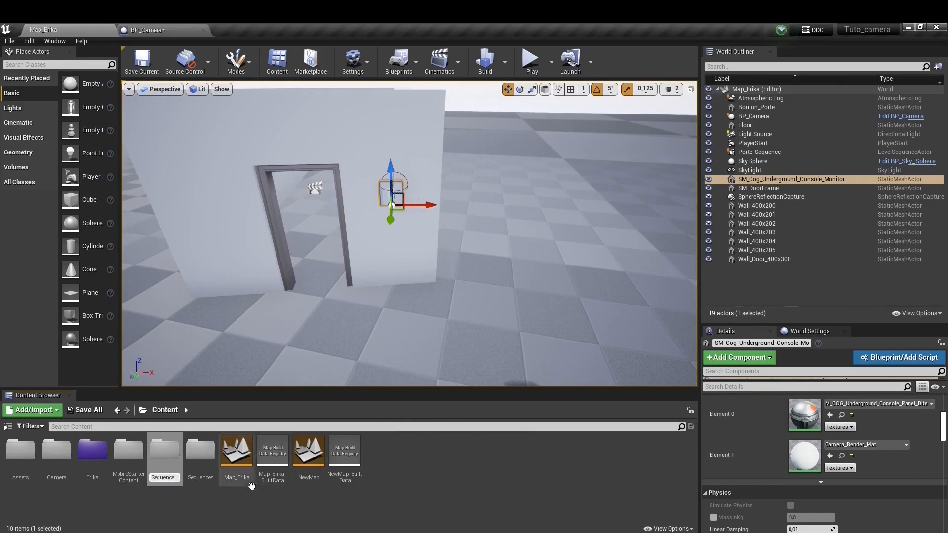
pyautogui.press('Return')
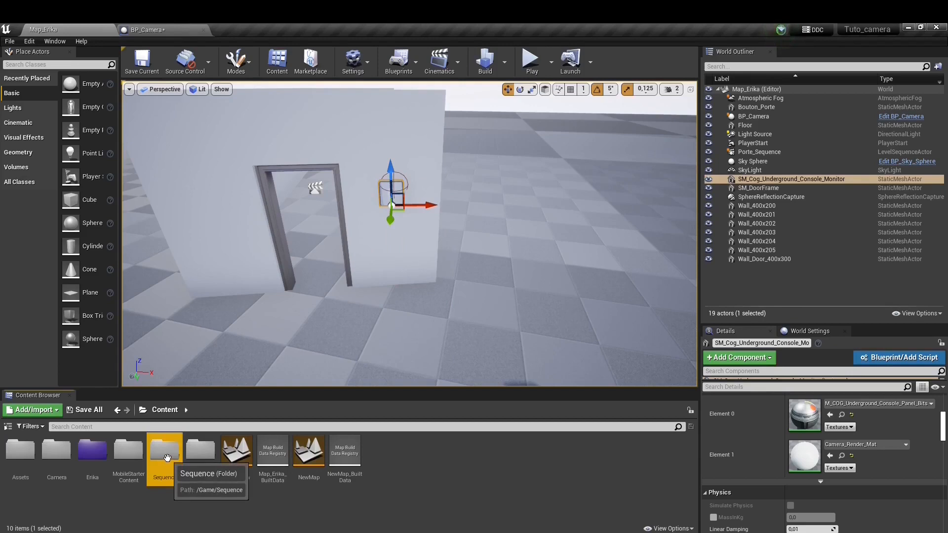
# Add a level sequence to the map and save it as Camera_lSequence in the Content folder.
pyautogui.click(443, 68)
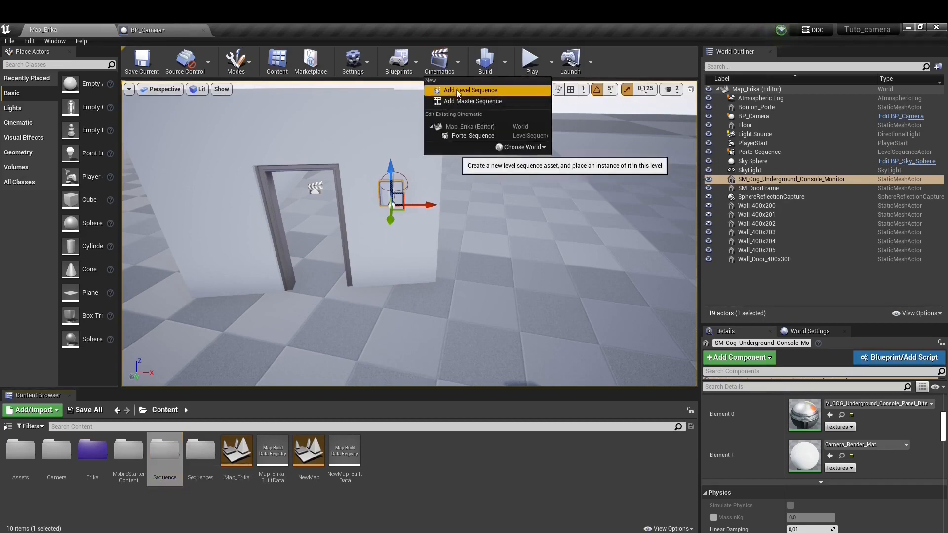
pyautogui.click(457, 90)
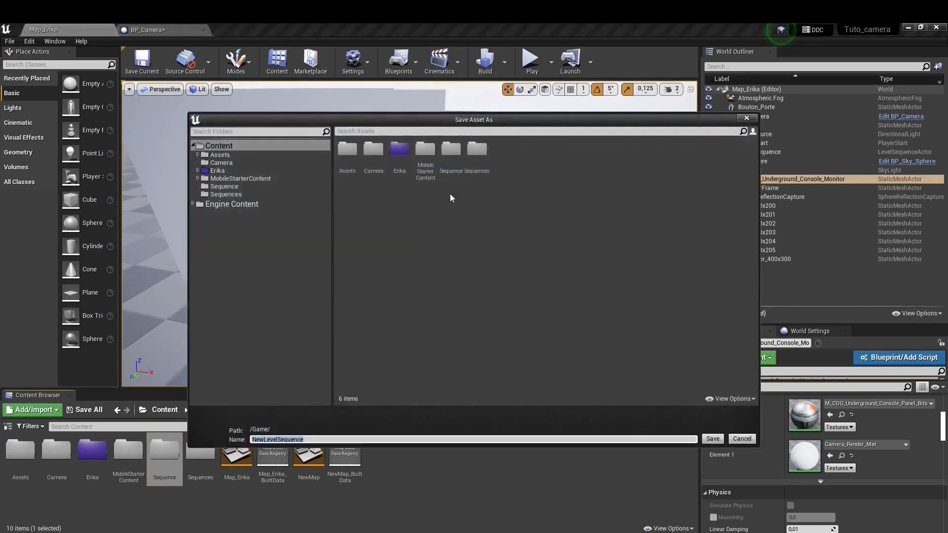
pyautogui.click(476, 153)
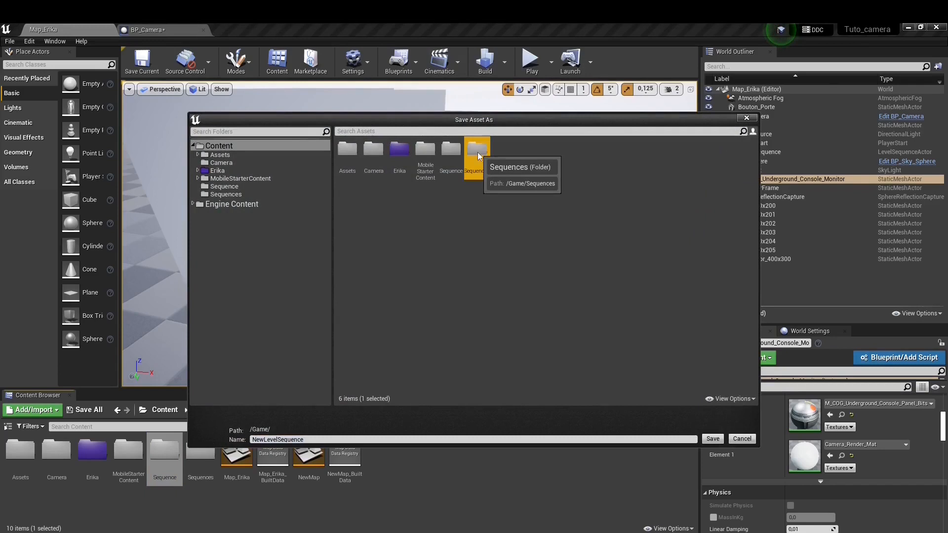
pyautogui.click(276, 440)
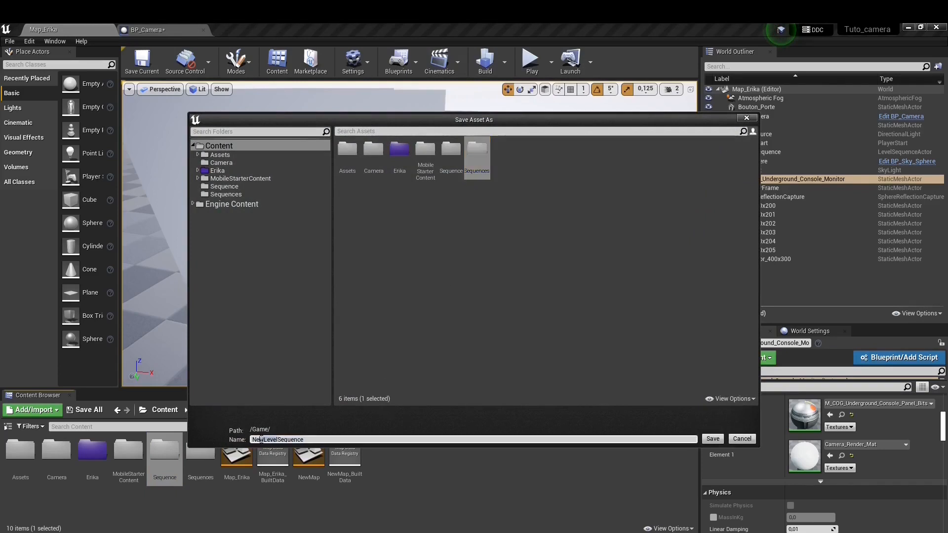
pyautogui.write('Camera_')
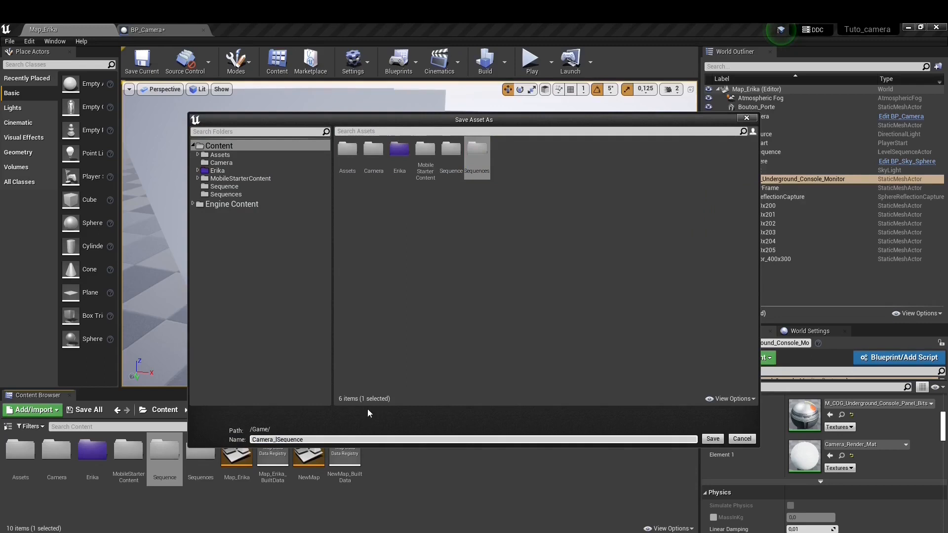
pyautogui.click(711, 440)
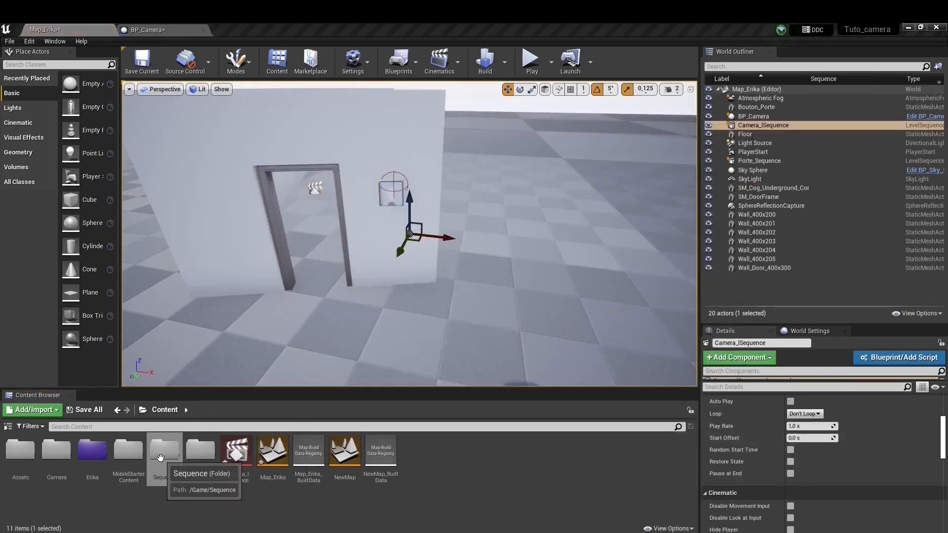
# Add BP_Camera to Camera_lSequence and give it a Transform track.
pyautogui.moveTo(8, 253); pyautogui.dragTo(481, 283)
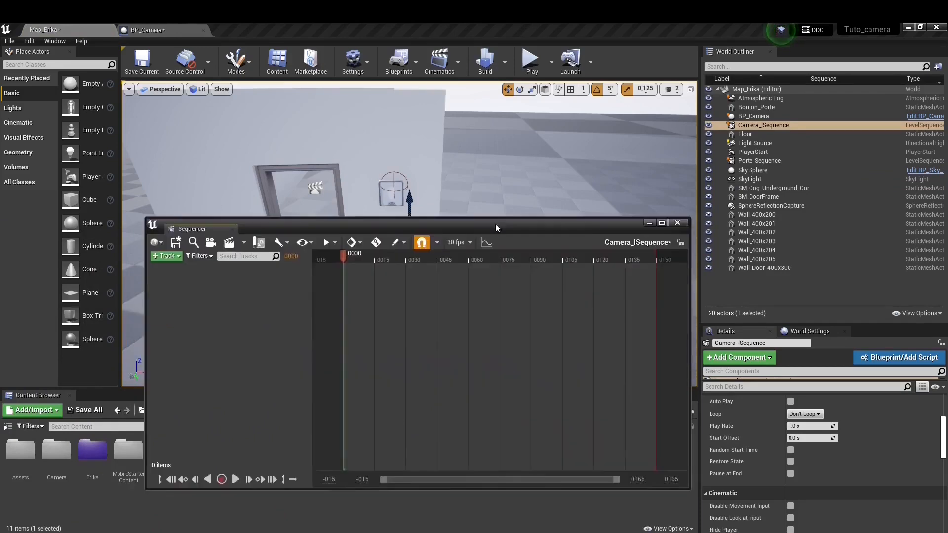
pyautogui.moveTo(496, 224); pyautogui.dragTo(481, 283)
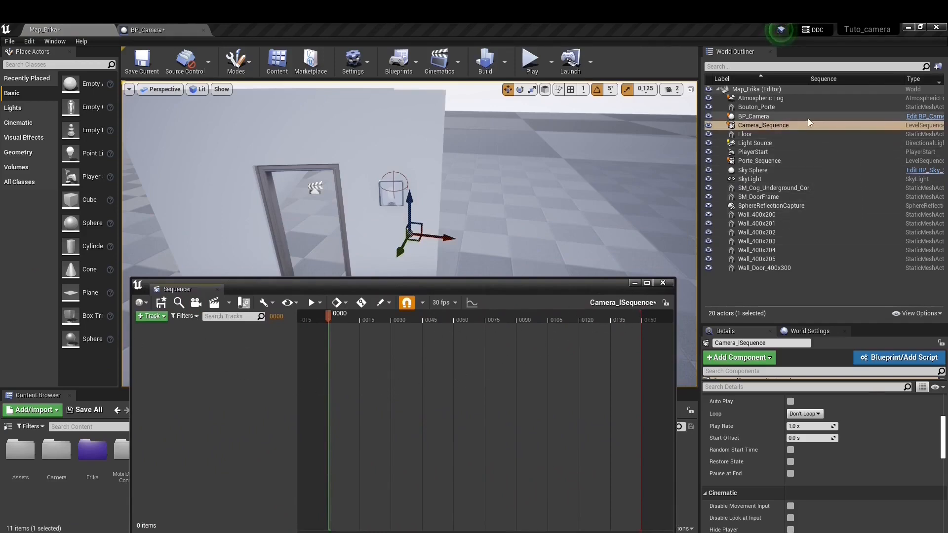
pyautogui.click(762, 117)
pyautogui.moveTo(762, 117); pyautogui.dragTo(145, 331)
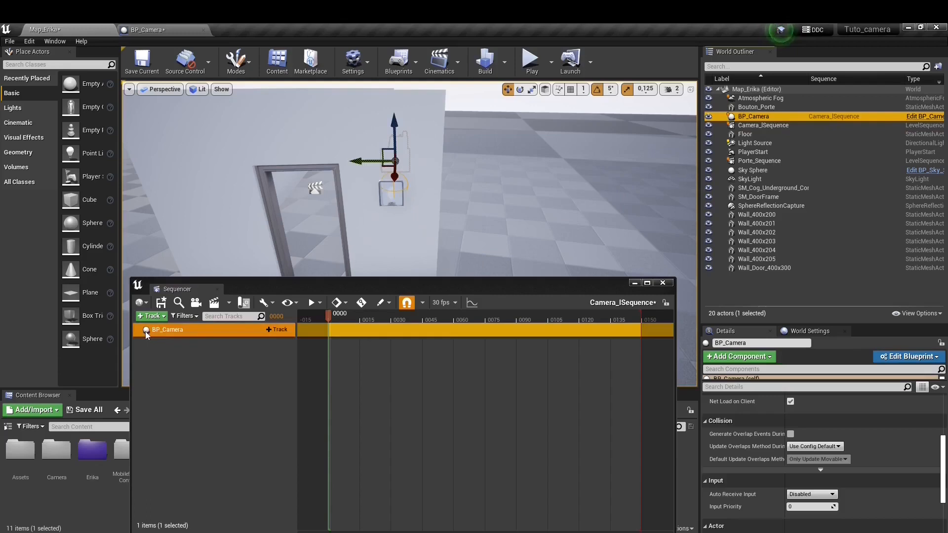
pyautogui.click(269, 329)
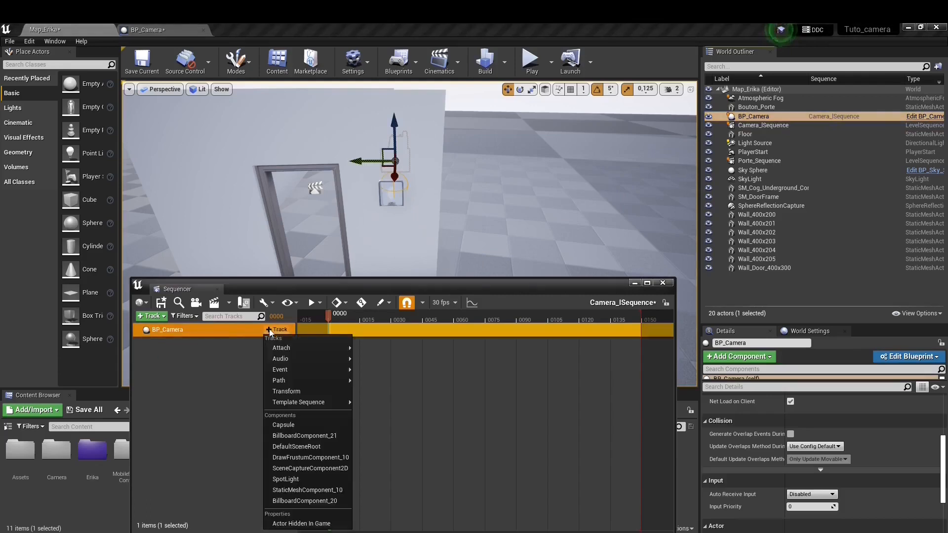
pyautogui.click(296, 391)
# Set a Transform keyframe for BP_Camera at frame 0 of the sequence.
pyautogui.moveTo(348, 284); pyautogui.dragTo(344, 356)
pyautogui.click(395, 247)
pyautogui.moveTo(395, 247); pyautogui.dragTo(486, 248, button='right')
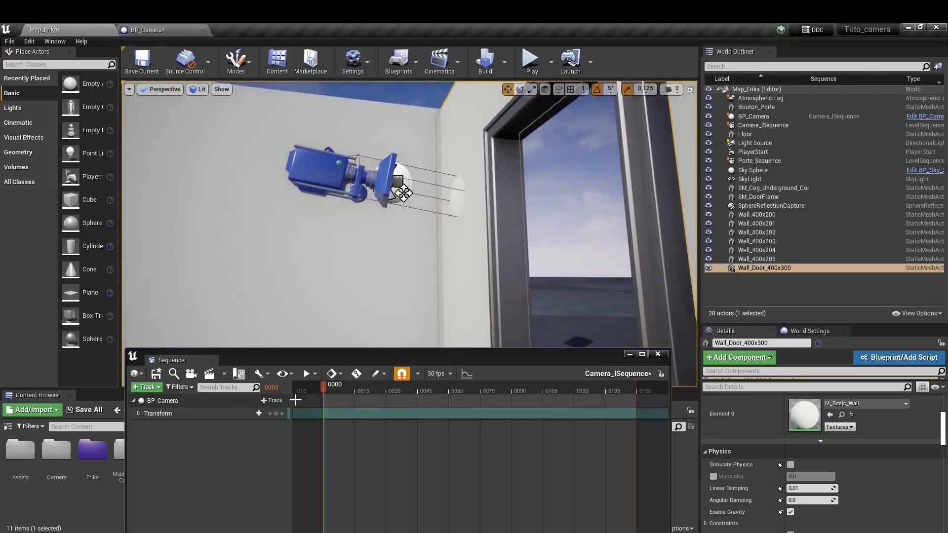
pyautogui.click(277, 414)
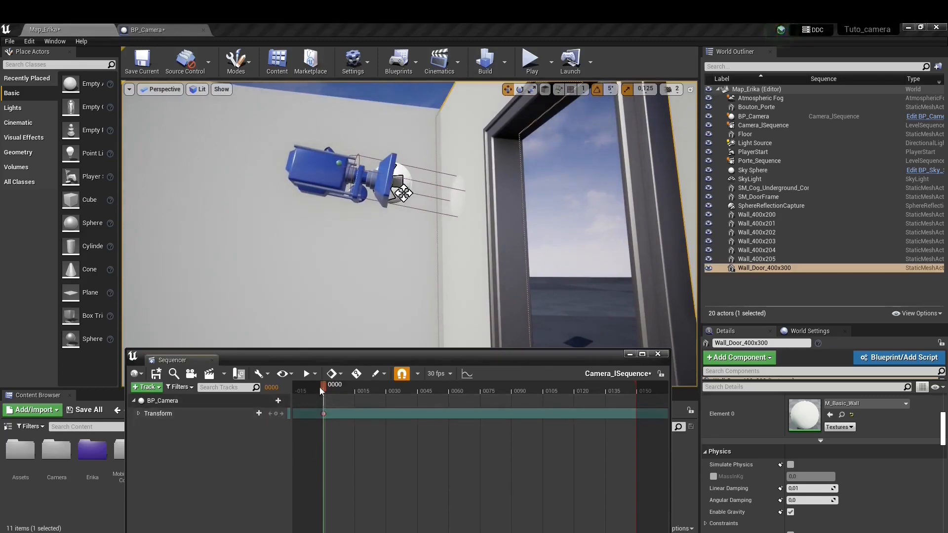
# Go to frame 59 of the sequence and move BP_Camera forward through the wall beside the doorway.
pyautogui.moveTo(328, 391); pyautogui.dragTo(447, 392)
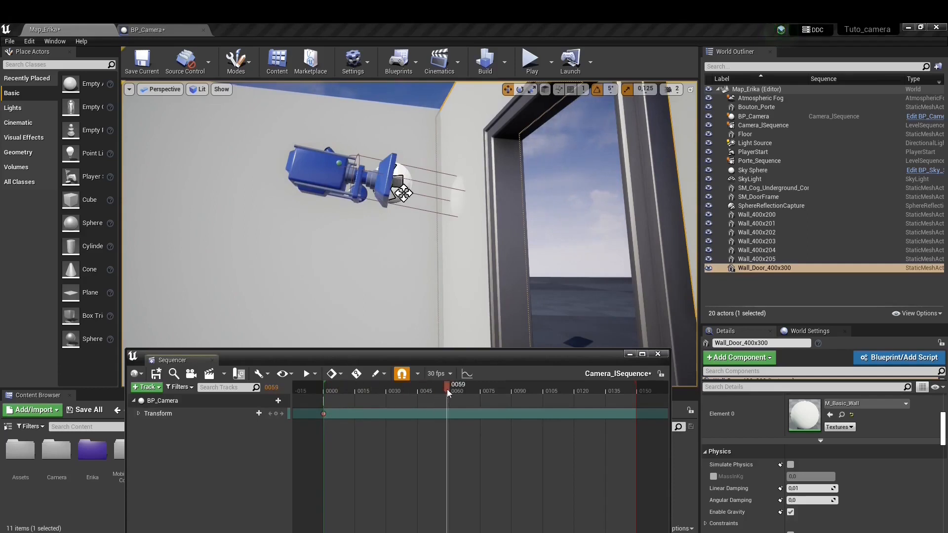
pyautogui.click(385, 176)
pyautogui.moveTo(429, 190); pyautogui.dragTo(505, 202)
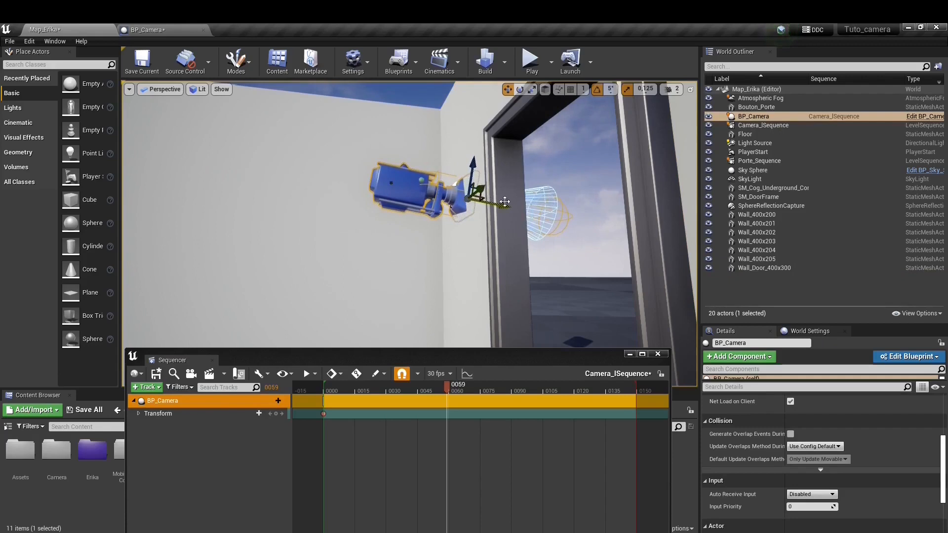
pyautogui.press('d')
pyautogui.moveTo(505, 201)
pyautogui.mouseDown(button='right')
pyautogui.moveTo(476, 190)
pyautogui.moveTo(410, 196)
pyautogui.moveTo(508, 202)
pyautogui.mouseUp(button='right')
pyautogui.moveTo(446, 232); pyautogui.dragTo(466, 231)
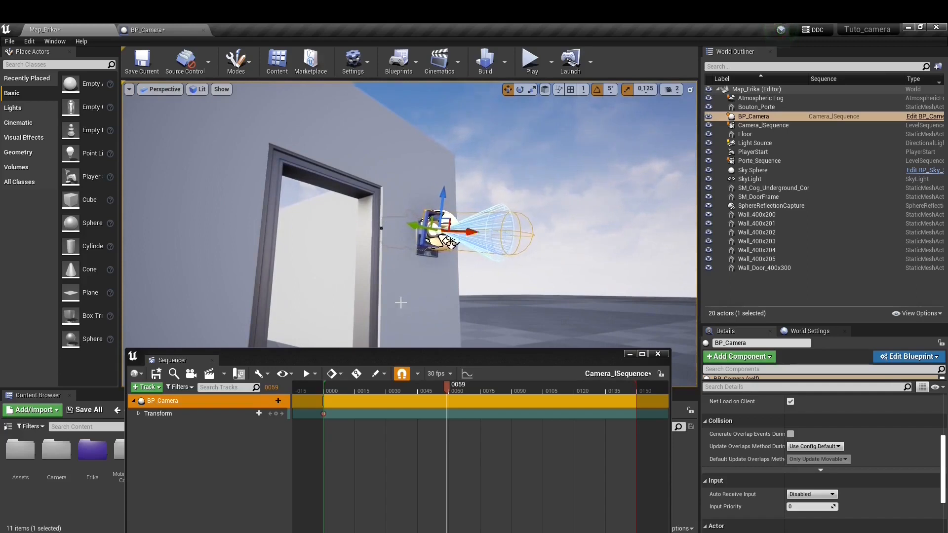
# Raise BP_Camera slightly and set a Transform keyframe for it at frame 59.
pyautogui.moveTo(396, 285); pyautogui.dragTo(461, 300, button='right')
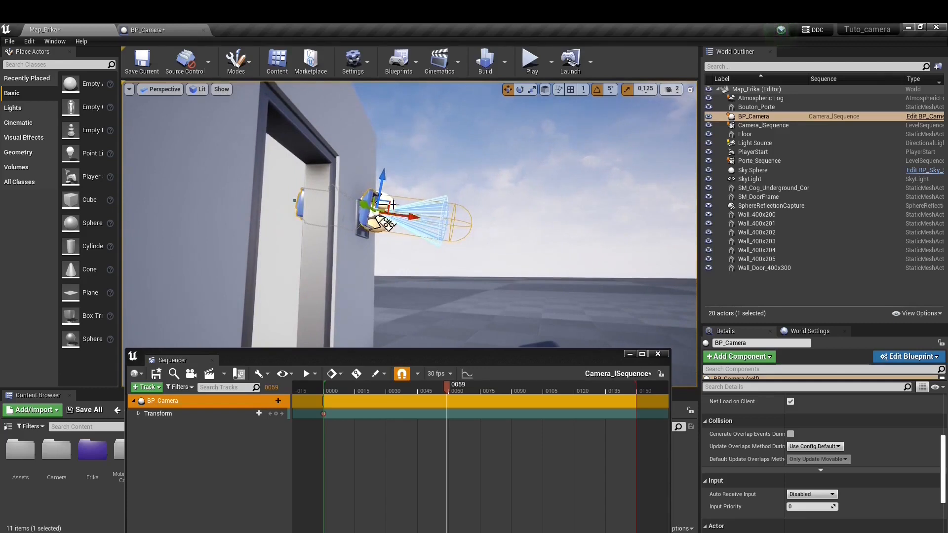
pyautogui.moveTo(384, 183); pyautogui.dragTo(384, 177)
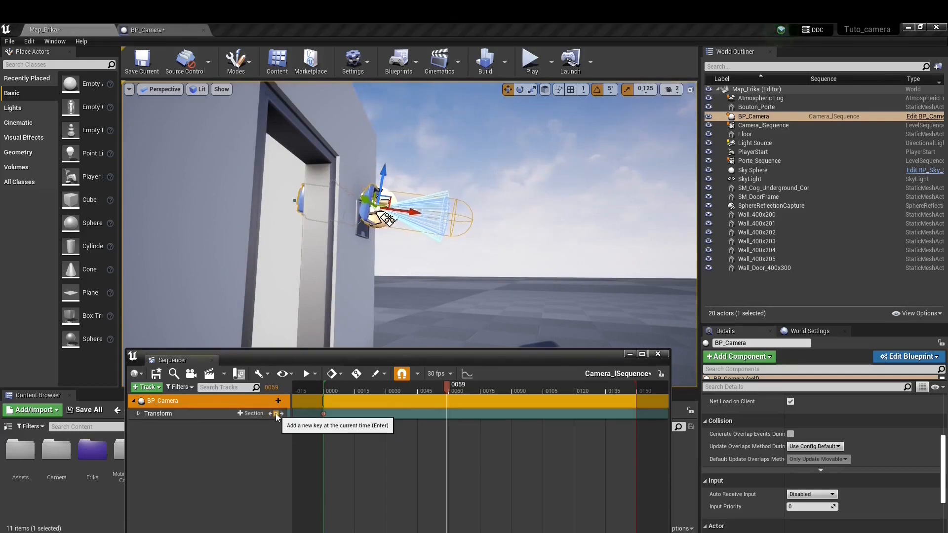
pyautogui.moveTo(448, 390)
pyautogui.mouseDown()
pyautogui.moveTo(324, 389)
pyautogui.moveTo(449, 392)
pyautogui.mouseUp()
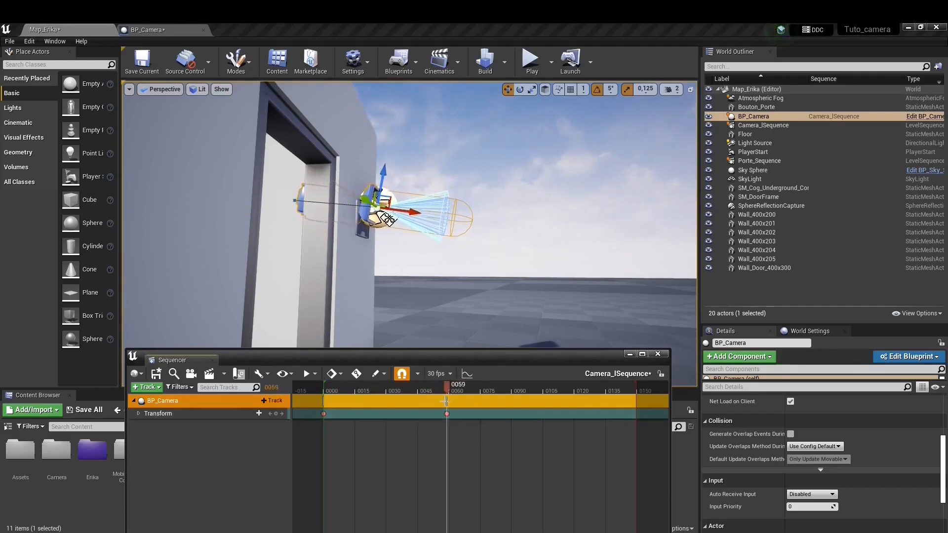
# Repeat BP_Camera's frame 59 Transform keyframe at frame 150 and save Camera_lSequence.
pyautogui.moveTo(398, 482); pyautogui.dragTo(362, 470, button='right')
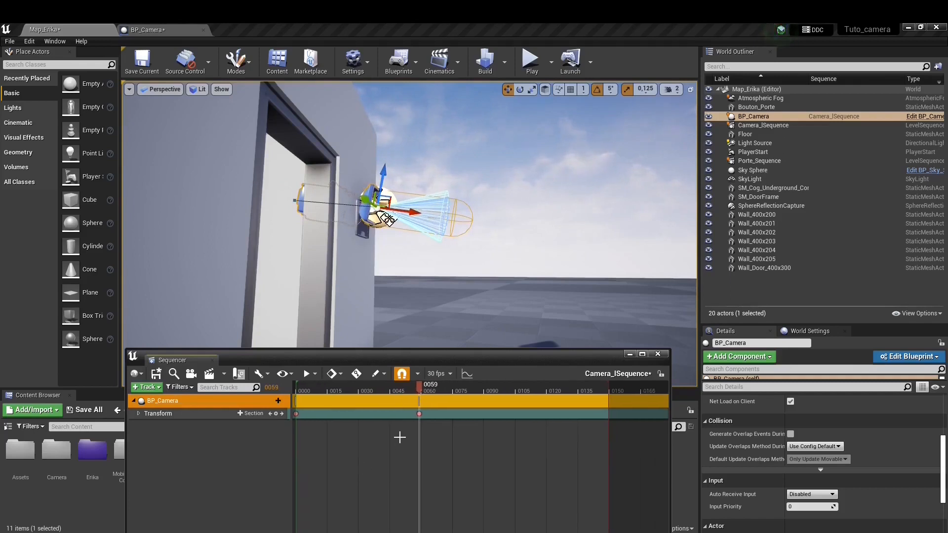
pyautogui.moveTo(407, 411); pyautogui.dragTo(428, 417)
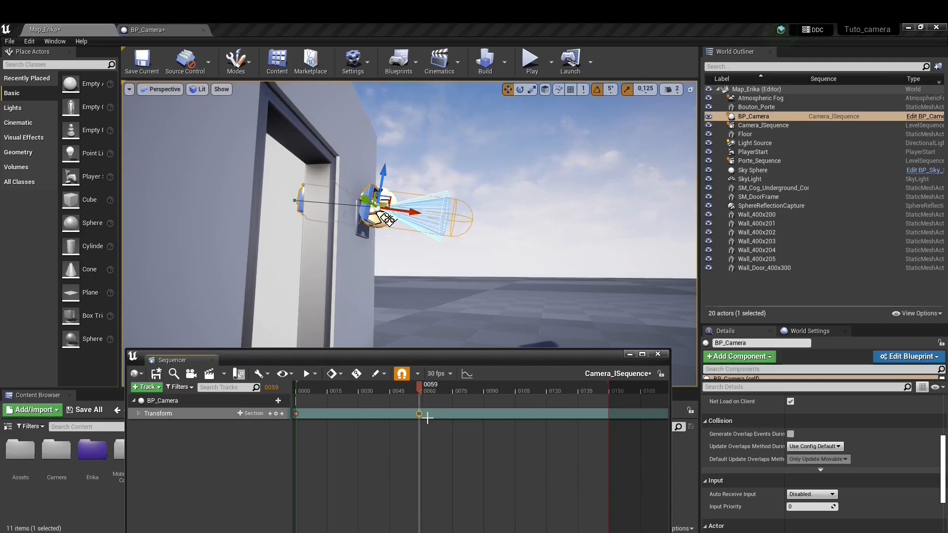
pyautogui.moveTo(422, 384); pyautogui.dragTo(610, 389)
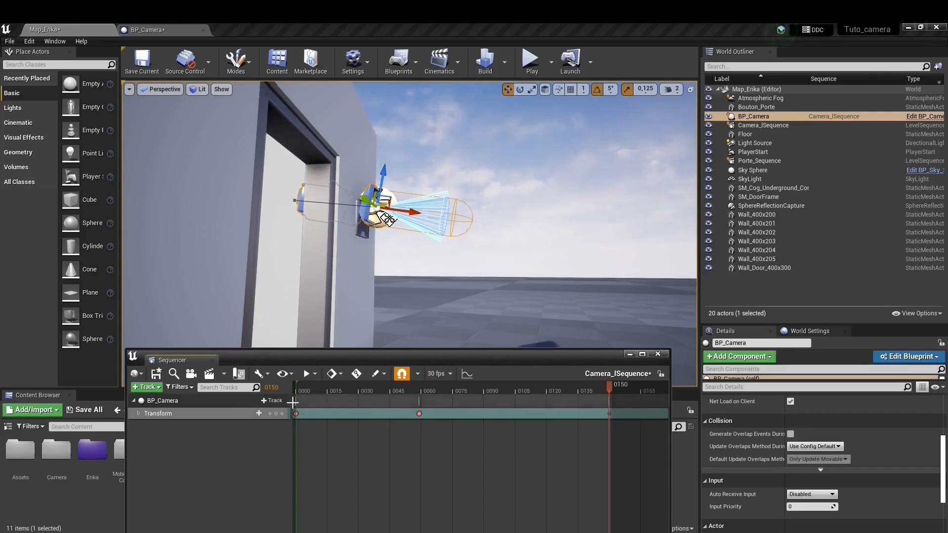
pyautogui.click(156, 373)
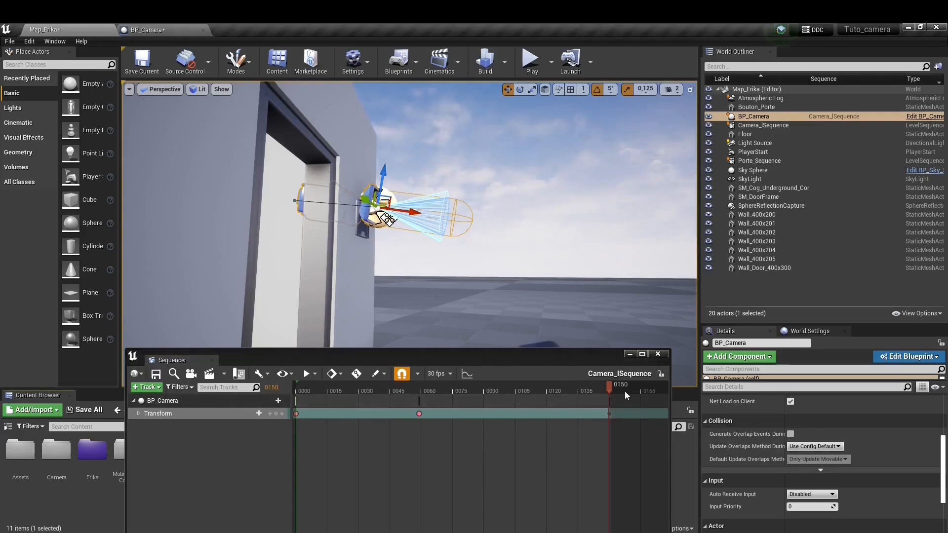
# Return the sequence to frame 0, save the map and close the Sequencer.
pyautogui.moveTo(609, 389); pyautogui.dragTo(297, 410)
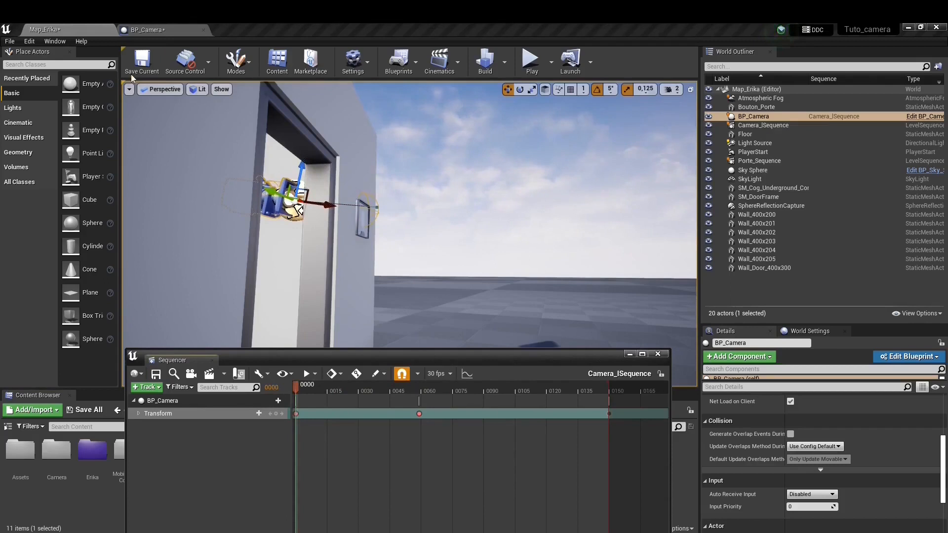
pyautogui.click(141, 63)
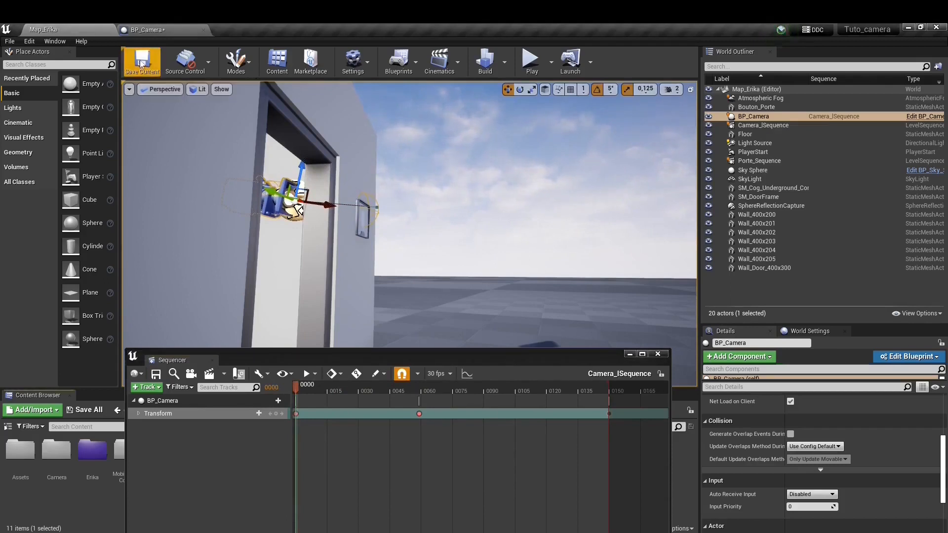
pyautogui.moveTo(346, 362); pyautogui.dragTo(0, 347)
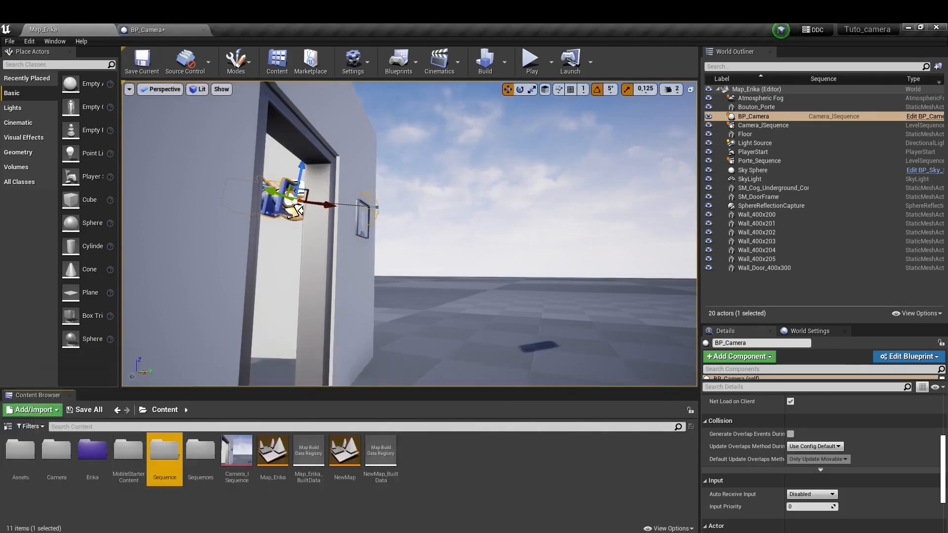
# Find the Box Trigger actor with the search "trig" and place one on the floor below the wall monitor.
pyautogui.moveTo(308, 200); pyautogui.dragTo(347, 261, button='right')
pyautogui.moveTo(262, 175); pyautogui.dragTo(319, 169, button='right')
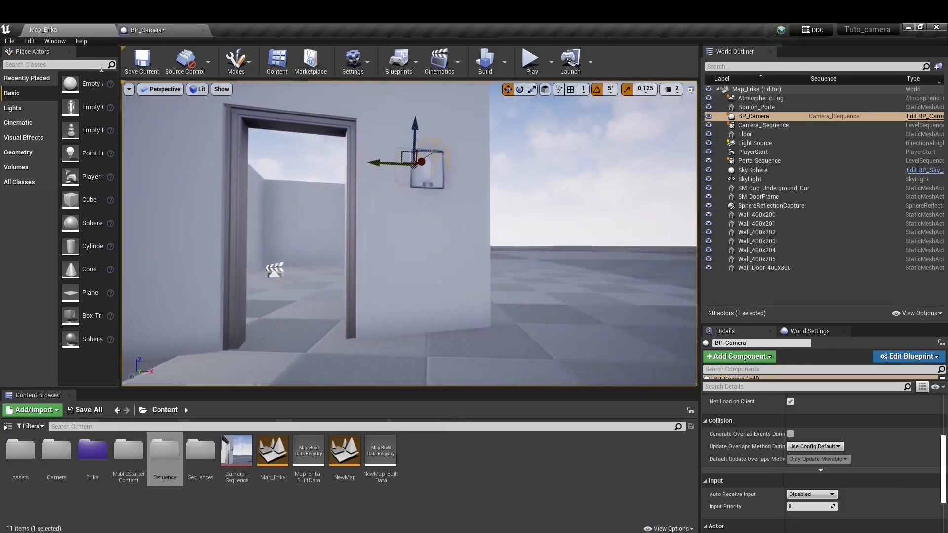
pyautogui.click(23, 64)
pyautogui.write('tr')
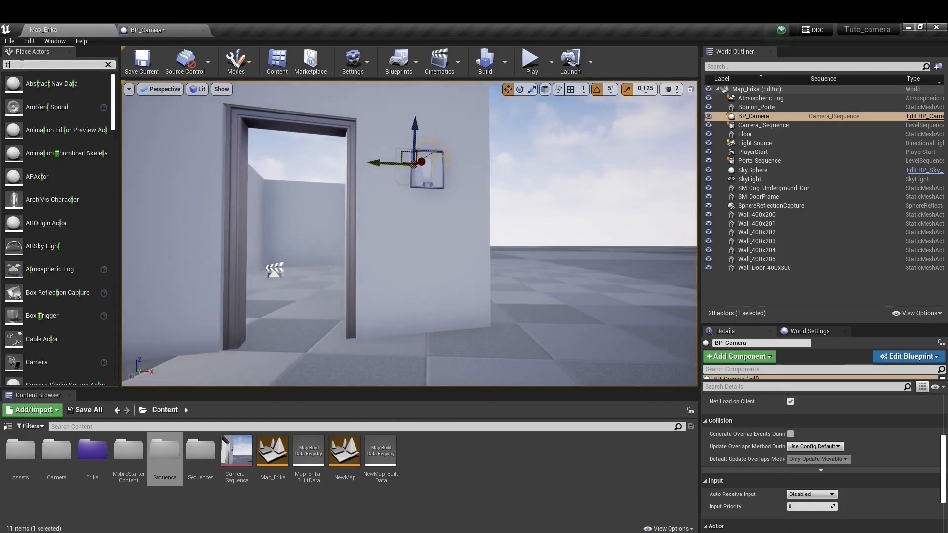
pyautogui.write('ig')
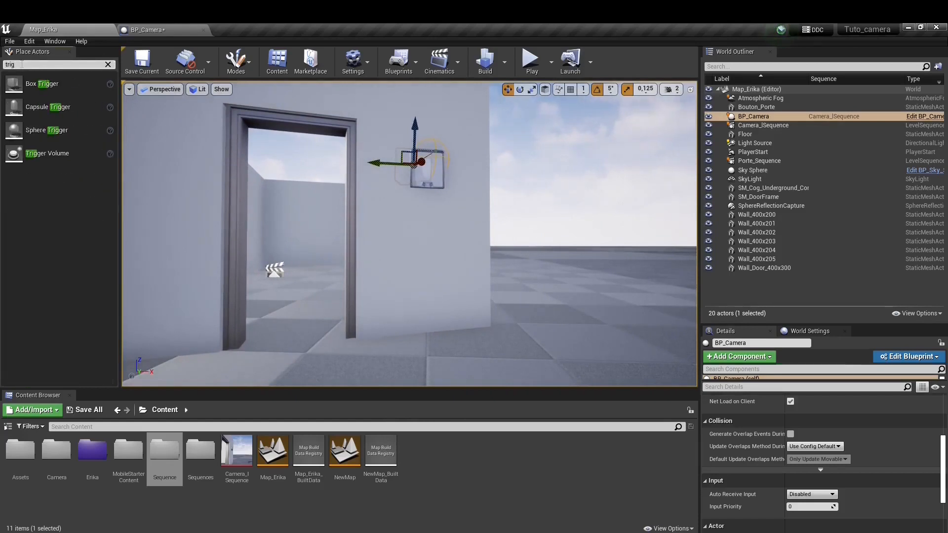
pyautogui.moveTo(155, 167); pyautogui.dragTo(441, 345)
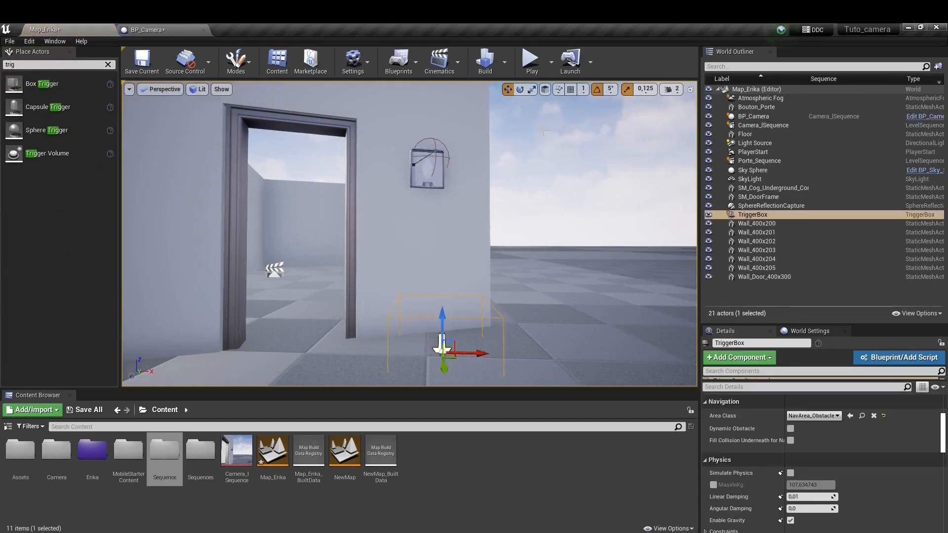
# Rotate the trigger box 10 degrees about its vertical axis to align it with the wall.
pyautogui.click(519, 89)
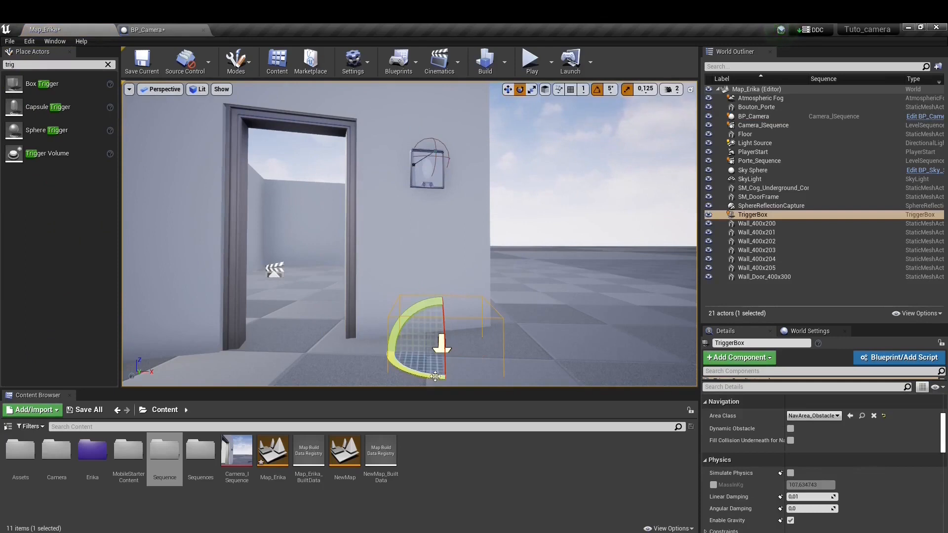
pyautogui.moveTo(432, 380); pyautogui.dragTo(428, 380)
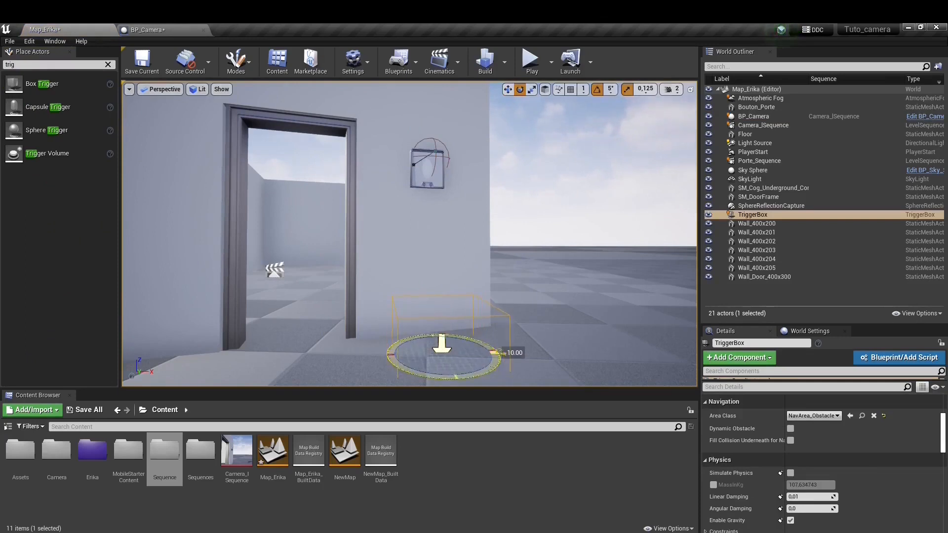
pyautogui.moveTo(497, 352); pyautogui.dragTo(498, 352)
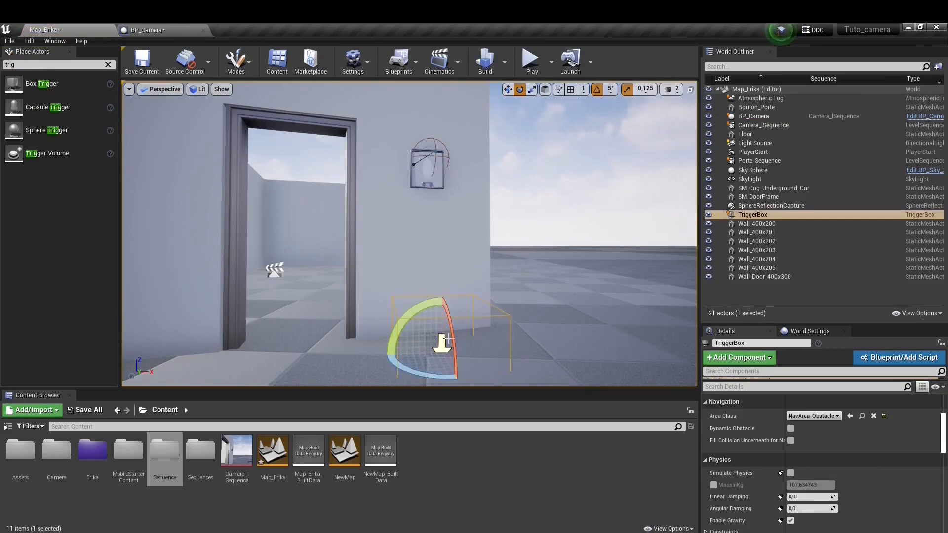
# Scale the trigger box taller and deeper so it extends farther out from the wall.
pyautogui.click(531, 88)
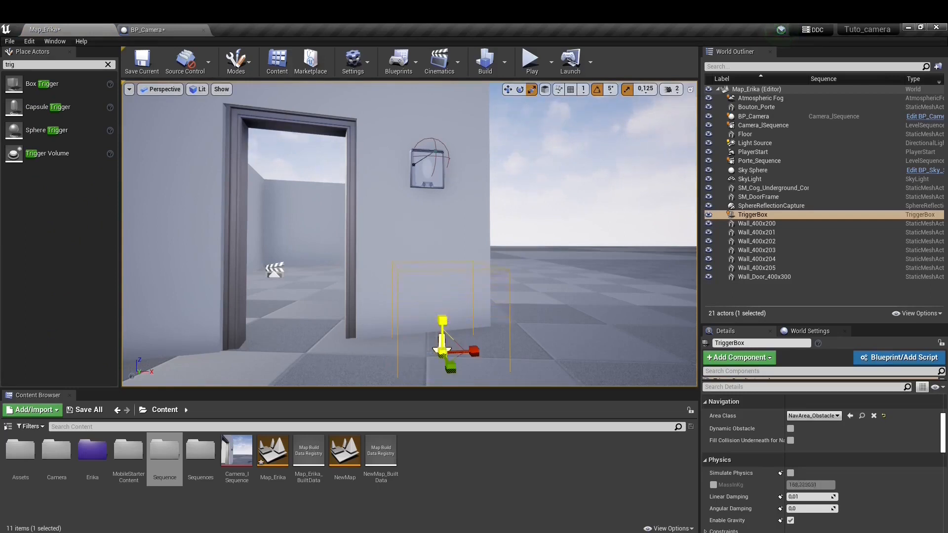
pyautogui.moveTo(448, 321); pyautogui.dragTo(627, 333, button='right')
pyautogui.moveTo(527, 331); pyautogui.dragTo(526, 331, button='right')
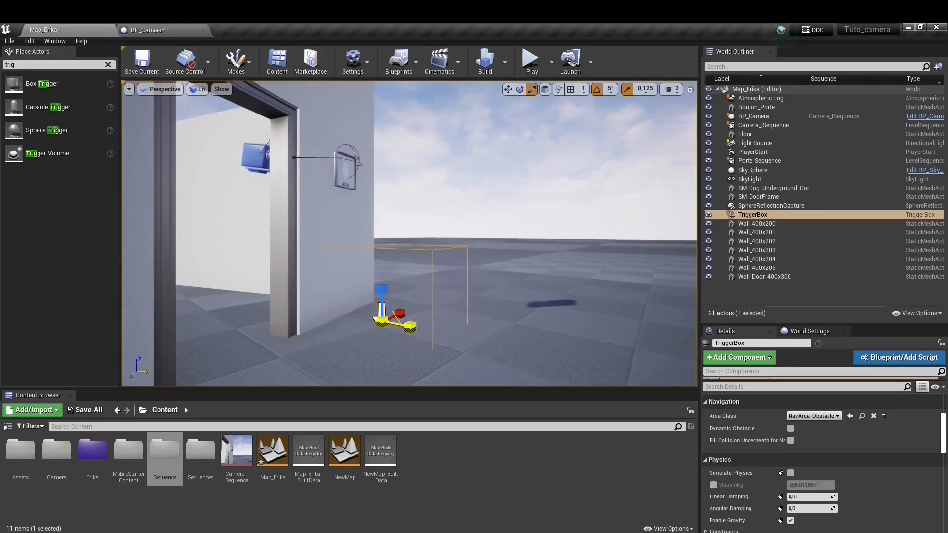
# Move the trigger box away from the wall and raise it until its base sits at floor level.
pyautogui.click(508, 92)
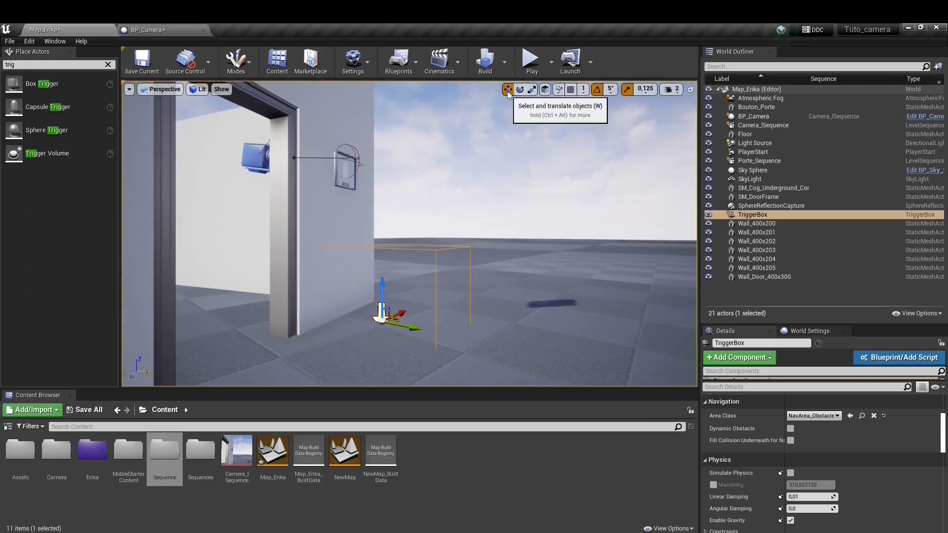
pyautogui.moveTo(419, 335); pyautogui.dragTo(448, 352)
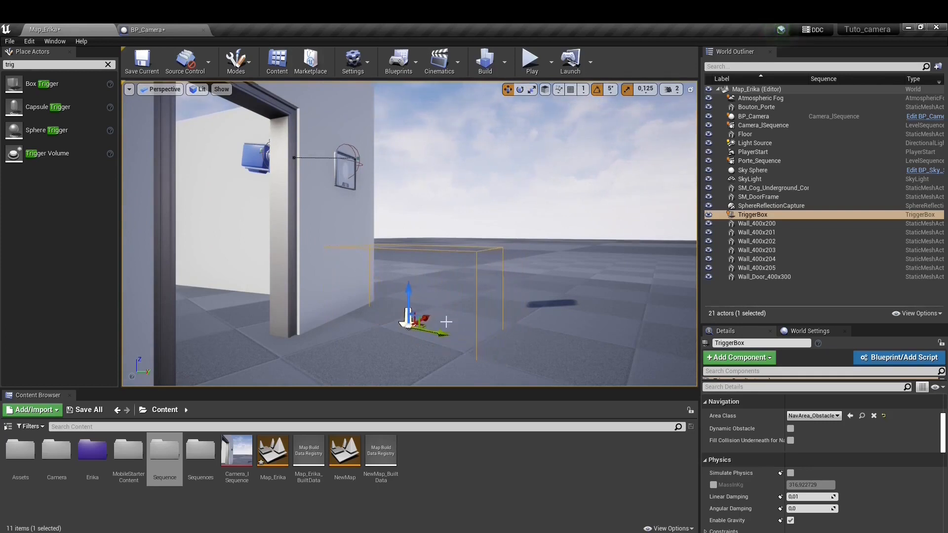
pyautogui.moveTo(413, 283); pyautogui.dragTo(410, 206)
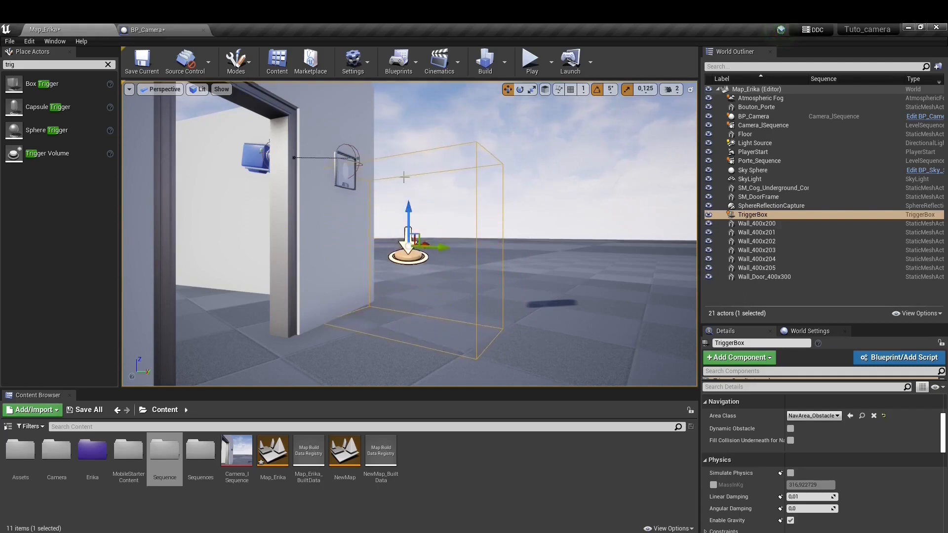
# Reduce the trigger box's height to below the wall monitor and lower its base back to the floor.
pyautogui.click(531, 89)
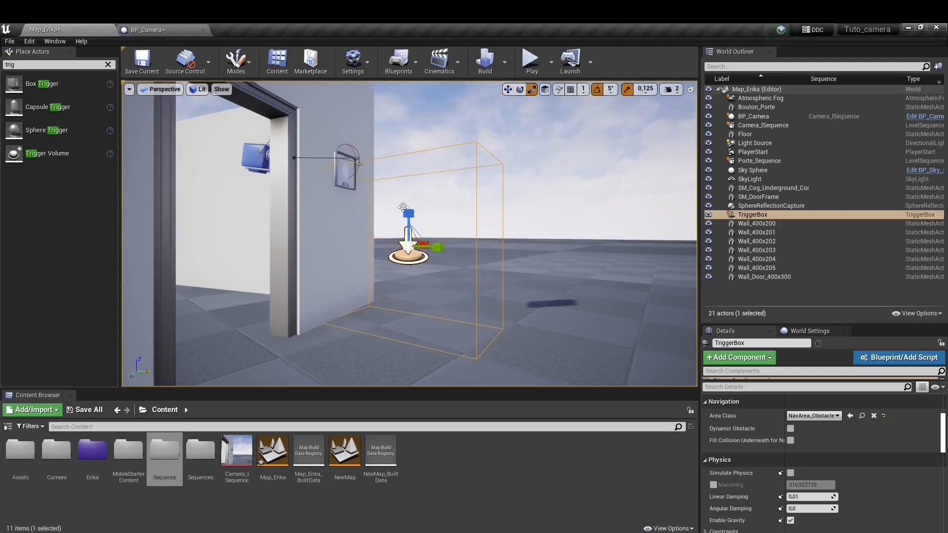
pyautogui.moveTo(408, 214); pyautogui.dragTo(401, 228)
pyautogui.click(508, 89)
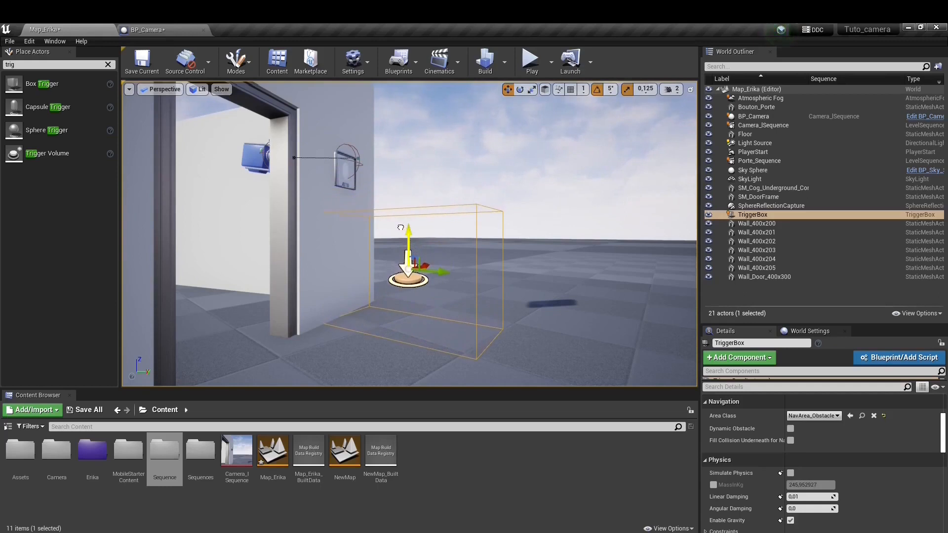
# Fine-tune the trigger box's rotation about its vertical axis to match the wall, and save the map.
pyautogui.moveTo(400, 225)
pyautogui.mouseDown(button='right')
pyautogui.moveTo(373, 244)
pyautogui.moveTo(321, 254)
pyautogui.moveTo(303, 228)
pyautogui.moveTo(391, 254)
pyautogui.moveTo(400, 225)
pyautogui.mouseUp(button='right')
pyautogui.press('w')
pyautogui.press('d')
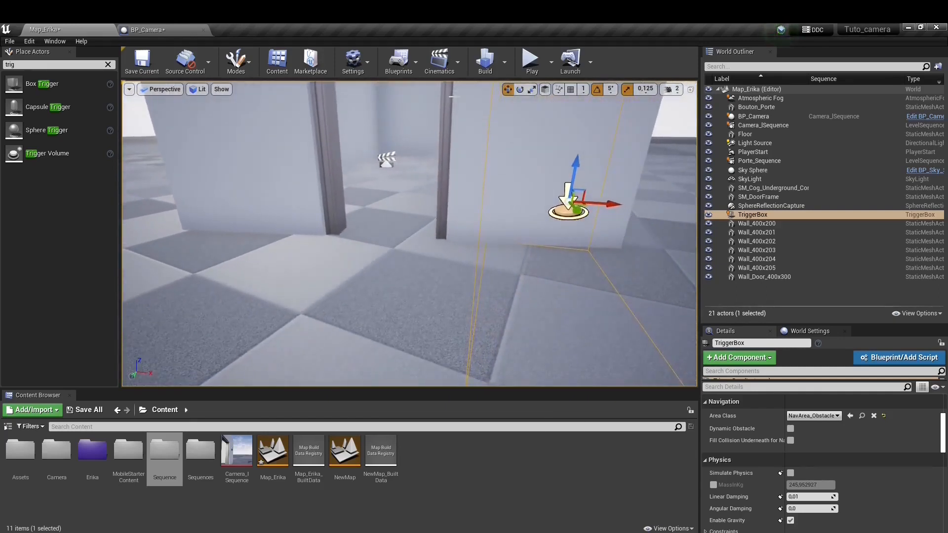
pyautogui.click(519, 89)
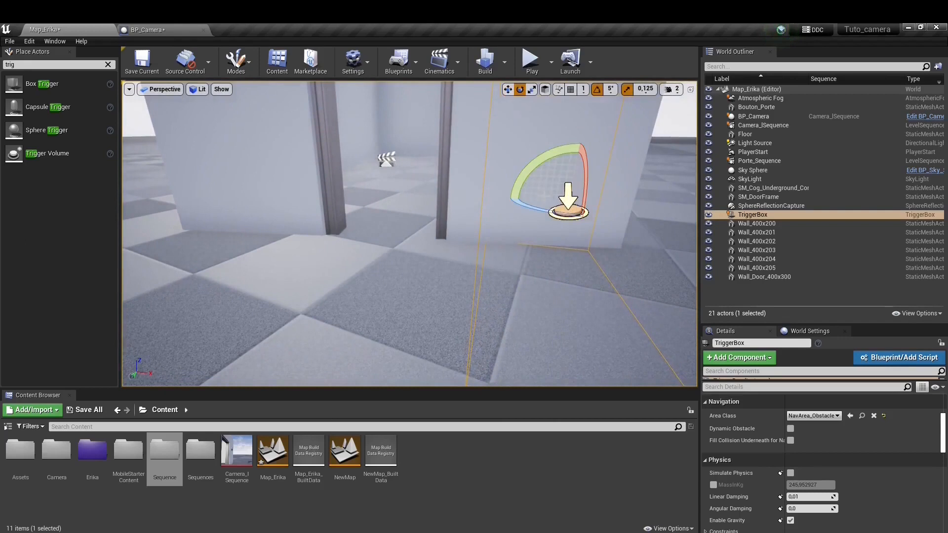
pyautogui.moveTo(545, 212); pyautogui.dragTo(543, 212)
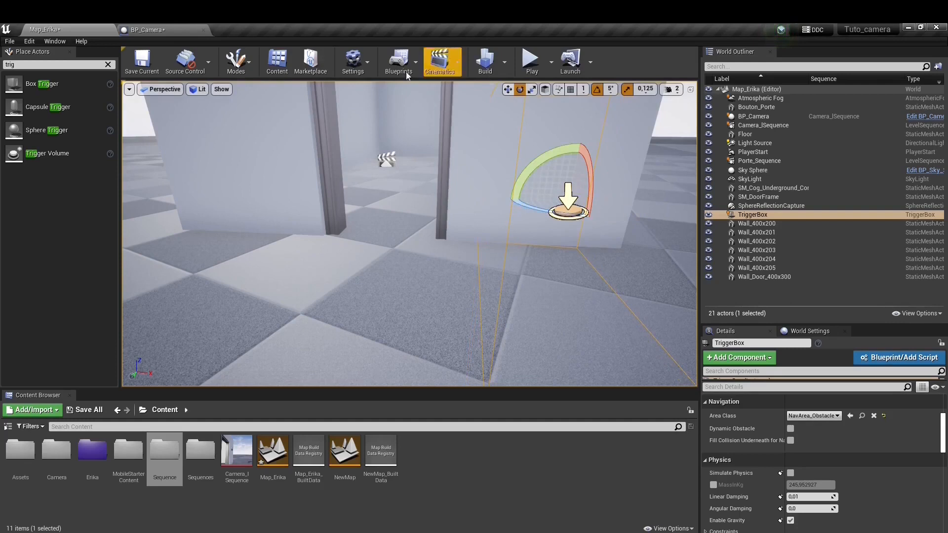
pyautogui.click(141, 66)
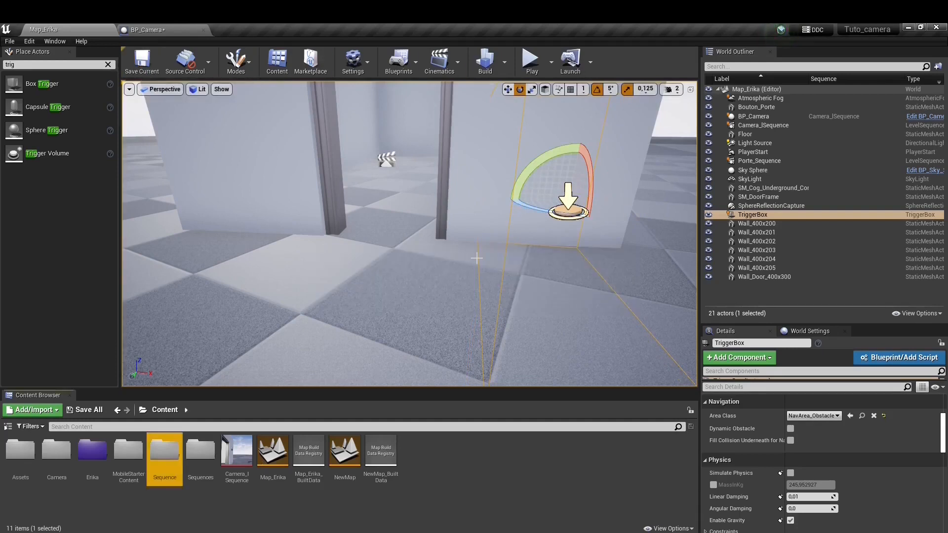
# Rename the trigger box as TriggerCamera and save the map.
pyautogui.click(763, 215)
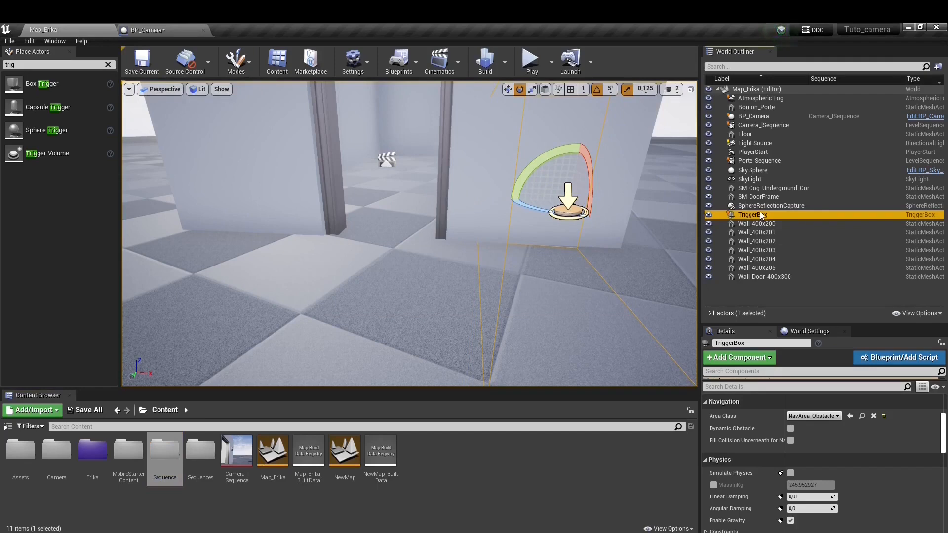
pyautogui.click(765, 216)
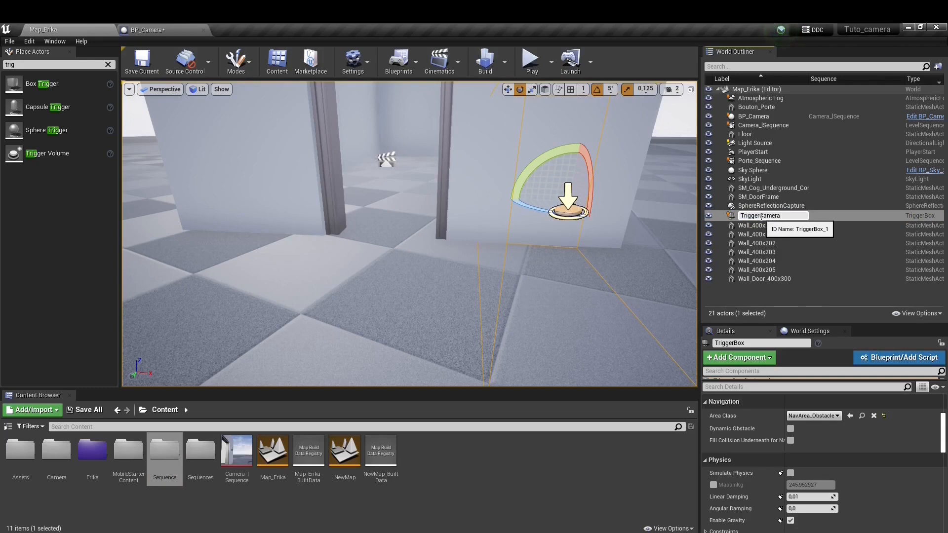
pyautogui.press('Return')
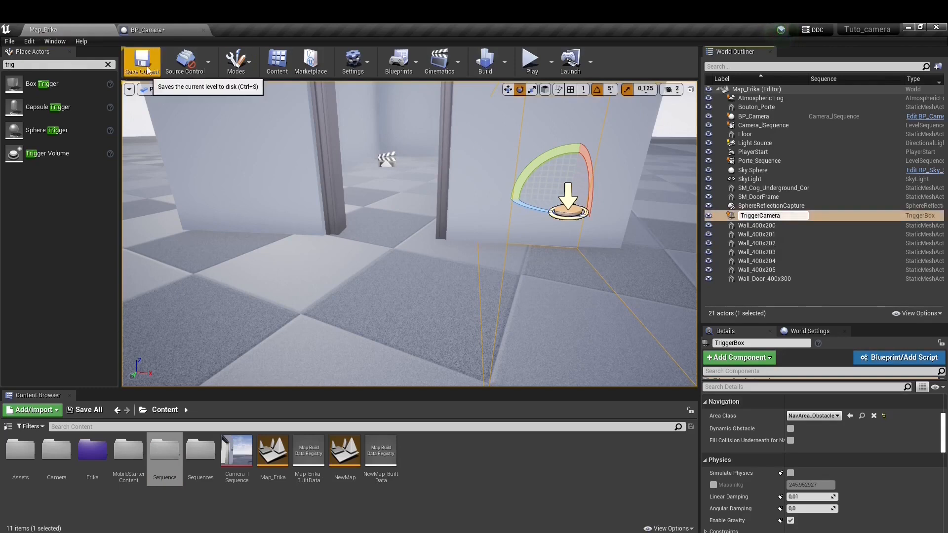
pyautogui.click(149, 66)
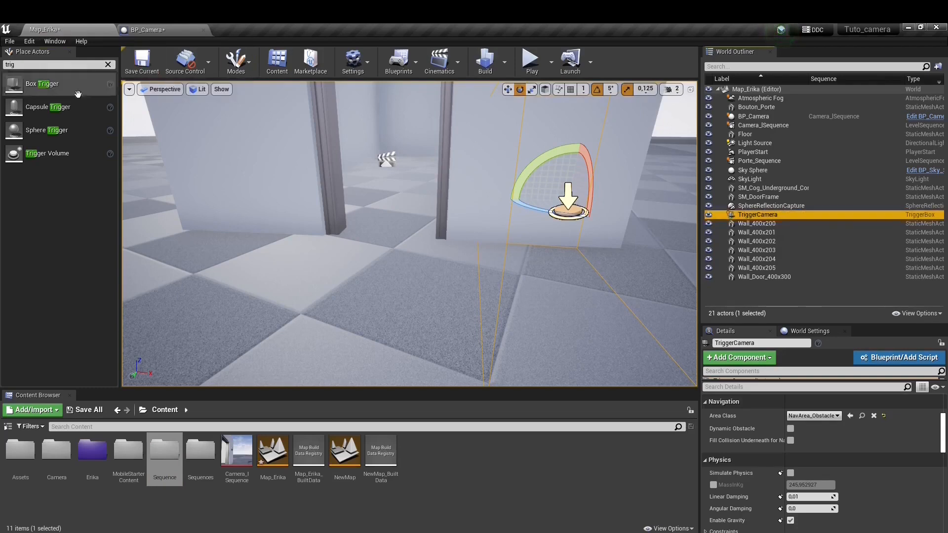
# Add OnActorBeginOverlap and OnActorEndOverlap events for the TriggerCamera actor to the level blueprint.
pyautogui.rightClick(752, 215)
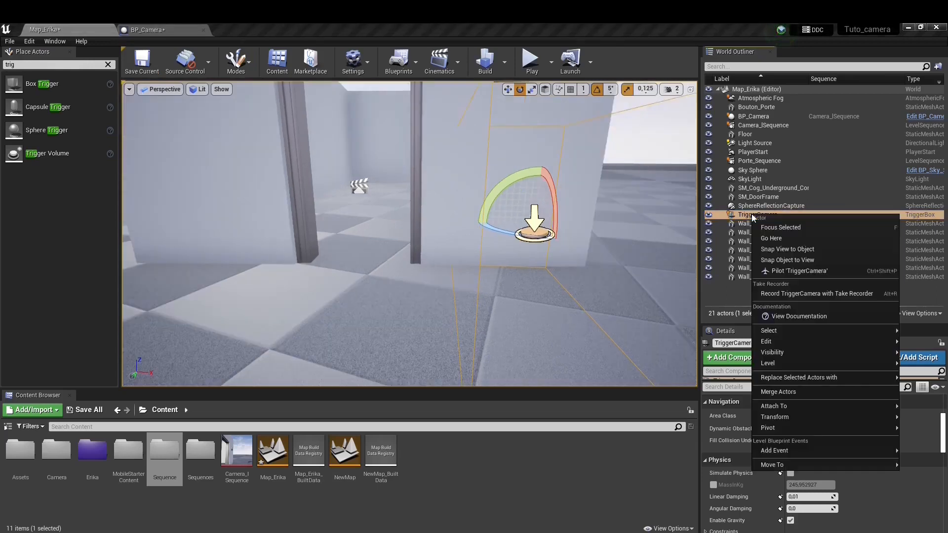
pyautogui.moveTo(776, 450)
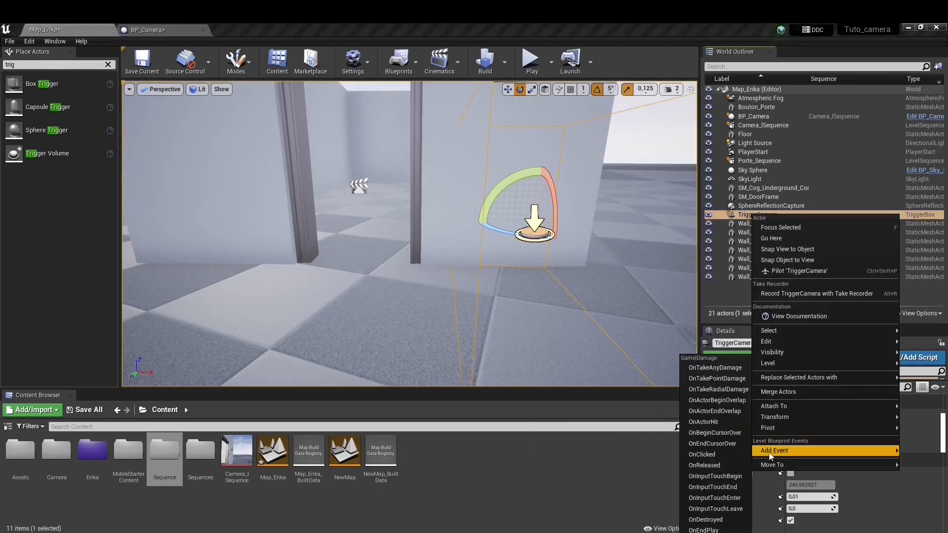
pyautogui.click(715, 401)
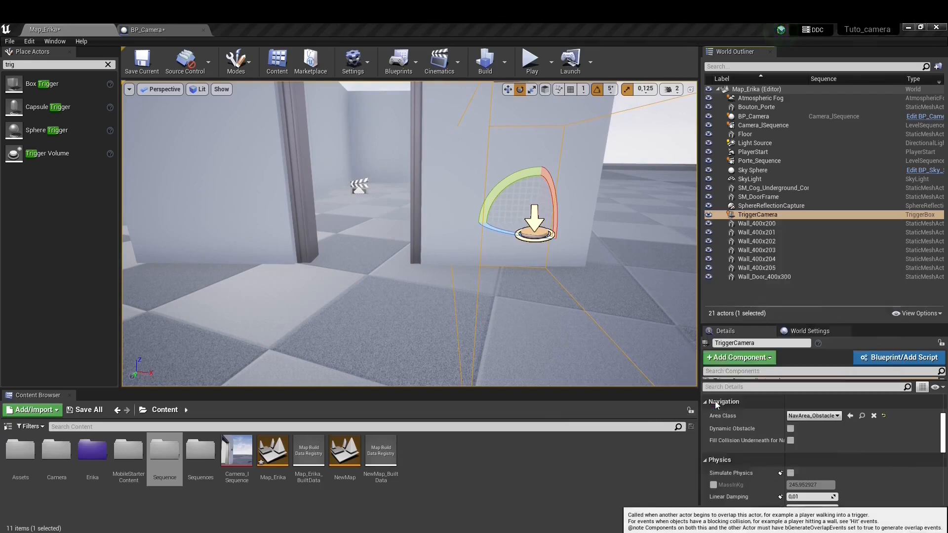
pyautogui.click(67, 28)
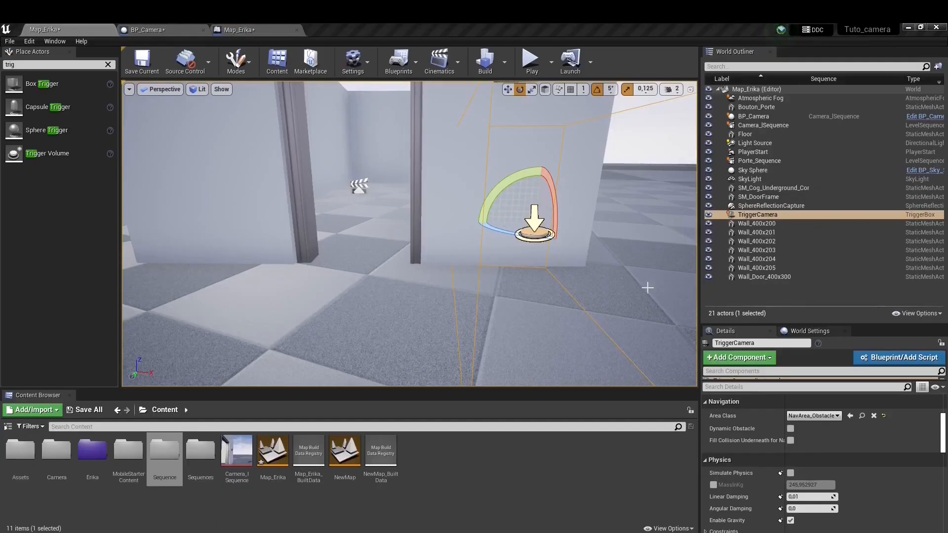
pyautogui.rightClick(769, 215)
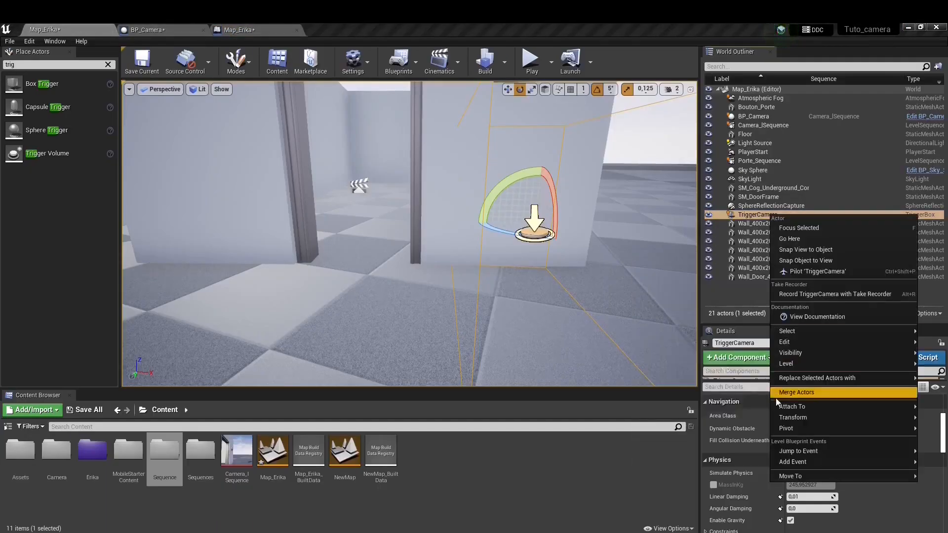
pyautogui.moveTo(791, 466)
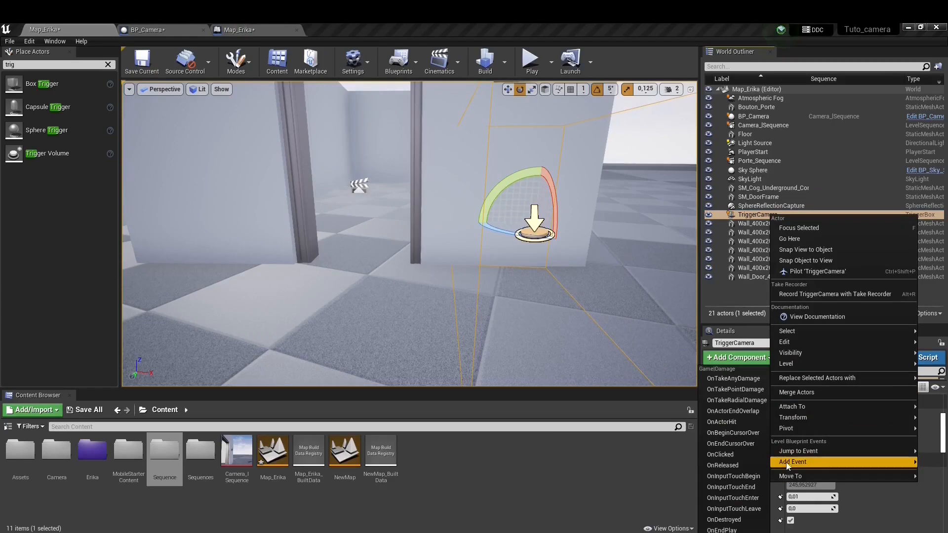
pyautogui.click(745, 412)
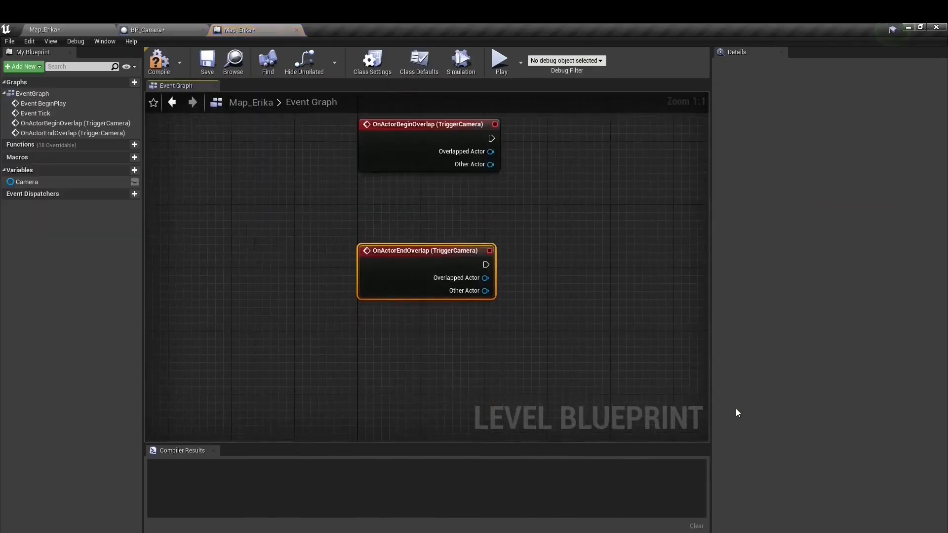
# Add a reference to the Camera_lSequence actor to the level blueprint graph, place it between the two overlap events, and keep the blueprint window docked.
pyautogui.moveTo(260, 317); pyautogui.dragTo(129, 341, button='right')
pyautogui.moveTo(259, 29); pyautogui.dragTo(256, 140)
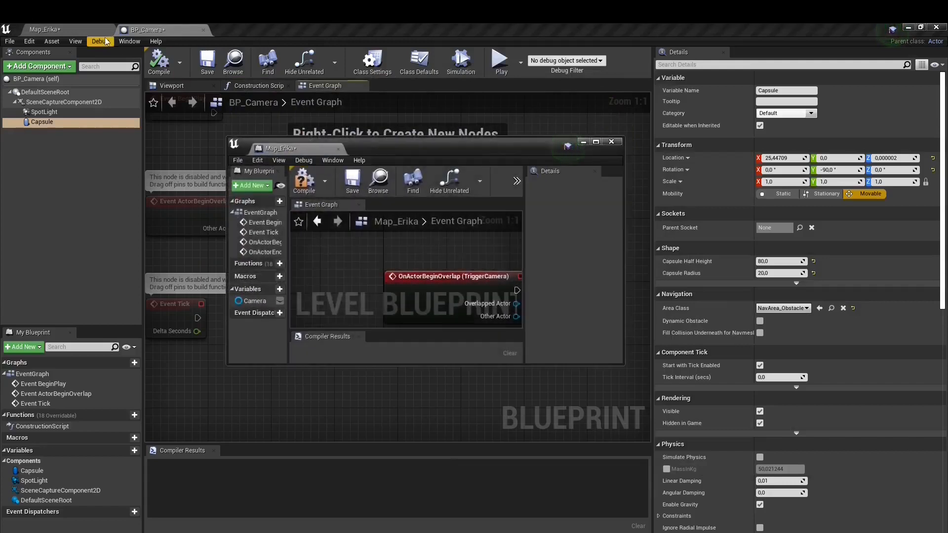
pyautogui.click(44, 29)
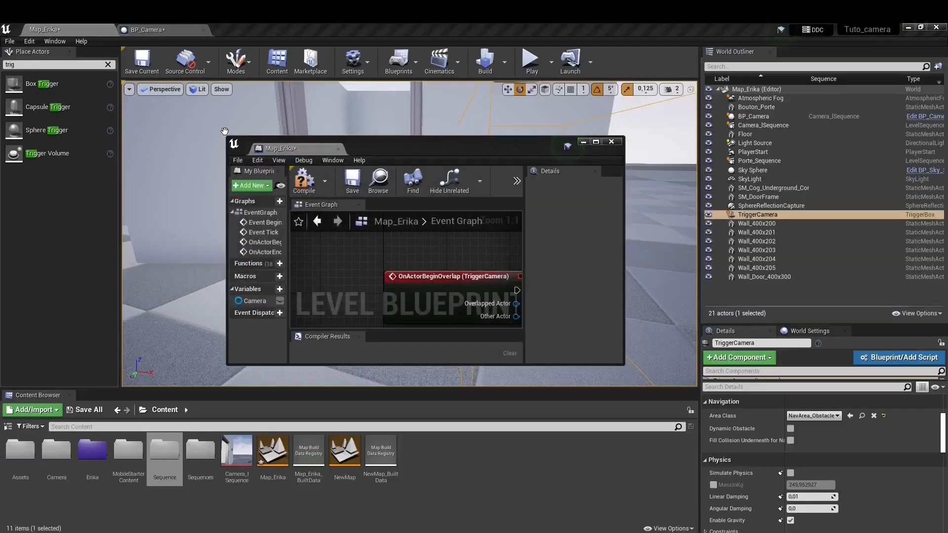
pyautogui.click(770, 125)
pyautogui.moveTo(770, 124); pyautogui.dragTo(335, 250)
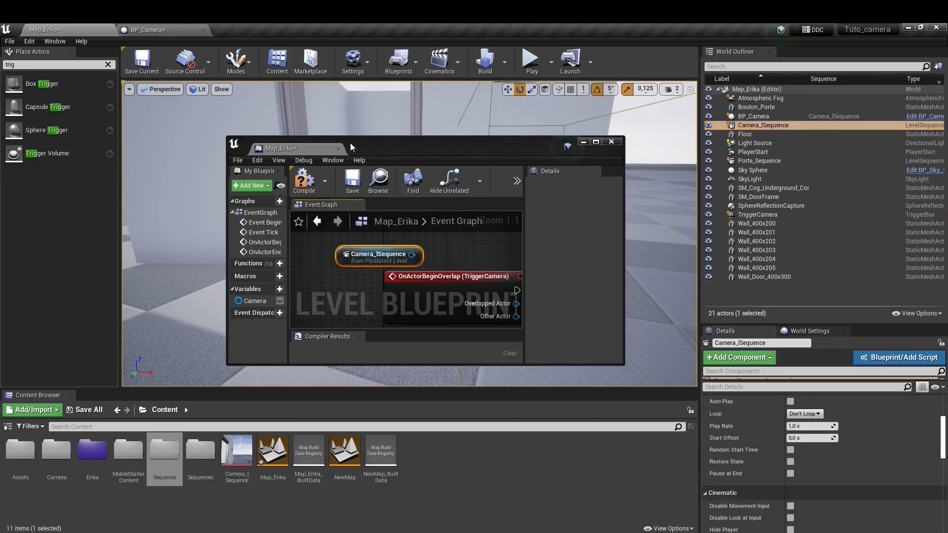
pyautogui.moveTo(310, 149); pyautogui.dragTo(313, 34)
pyautogui.moveTo(201, 136); pyautogui.dragTo(251, 239)
# Search for a "play sequence" action from the Camera_lSequence reference's output, with context sensitivity turned off.
pyautogui.moveTo(314, 239); pyautogui.dragTo(411, 236)
pyautogui.write('pl')
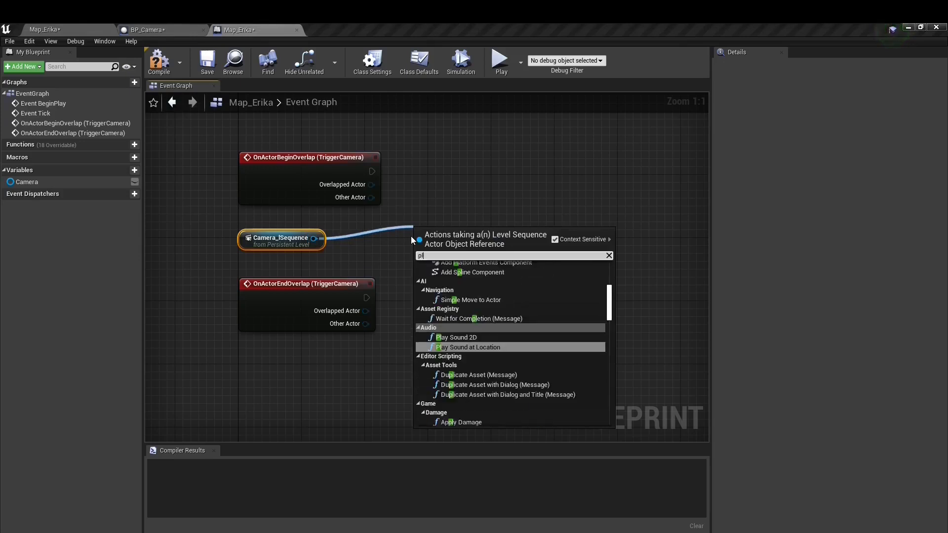
pyautogui.write('ay sequence')
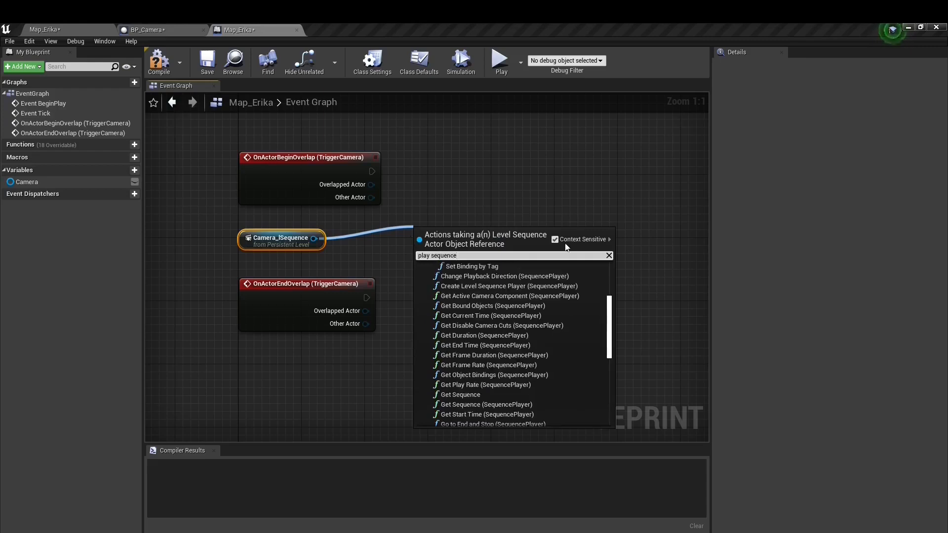
pyautogui.click(555, 239)
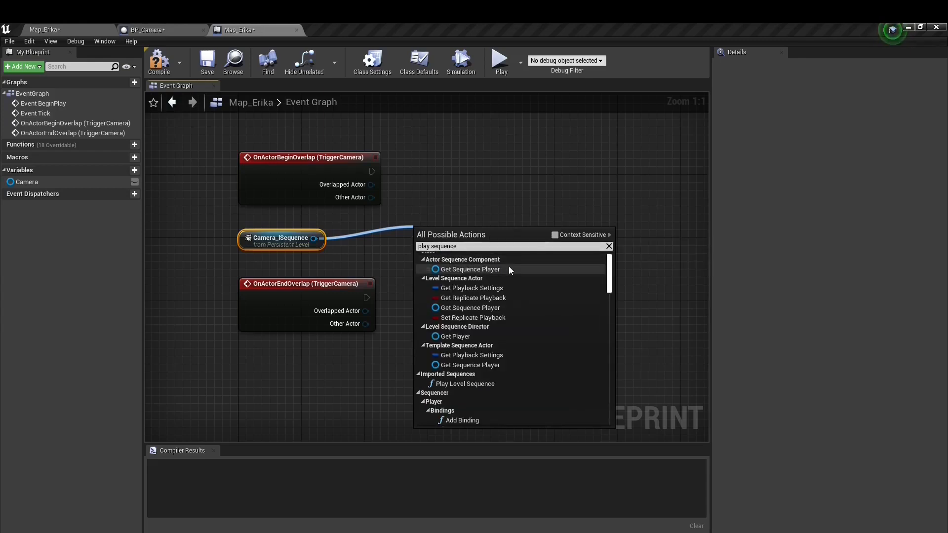
pyautogui.scroll(-3, 600, 279)
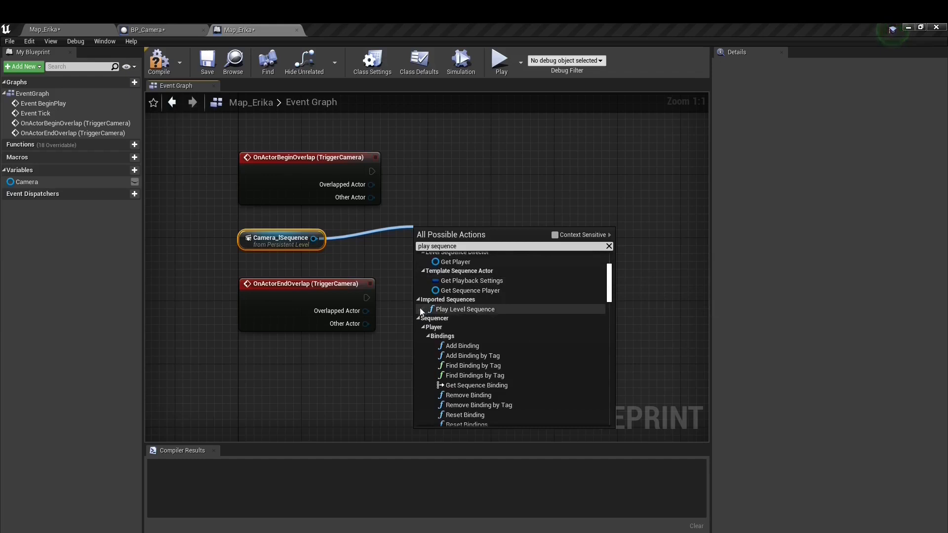
# Add a Movie Scene Sequence Player Play node for the Camera_Sequence reference and place it level with OnActorBeginOverlap.
pyautogui.moveTo(609, 292); pyautogui.dragTo(606, 347)
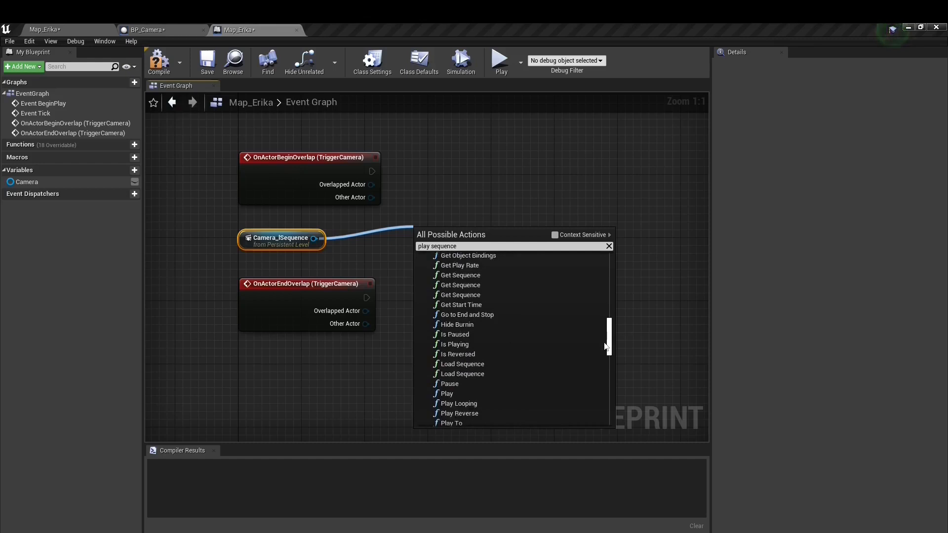
pyautogui.click(447, 394)
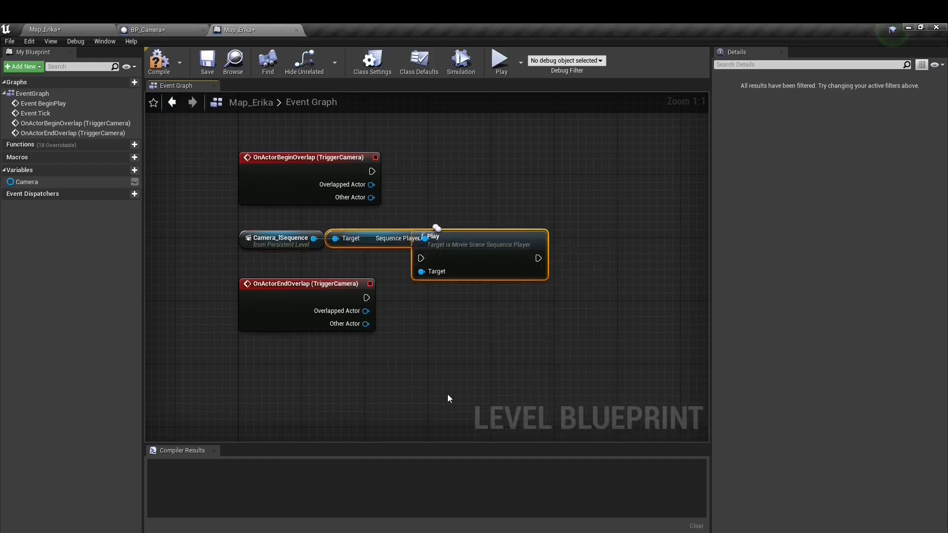
pyautogui.moveTo(498, 240); pyautogui.dragTo(552, 225)
pyautogui.click(526, 173)
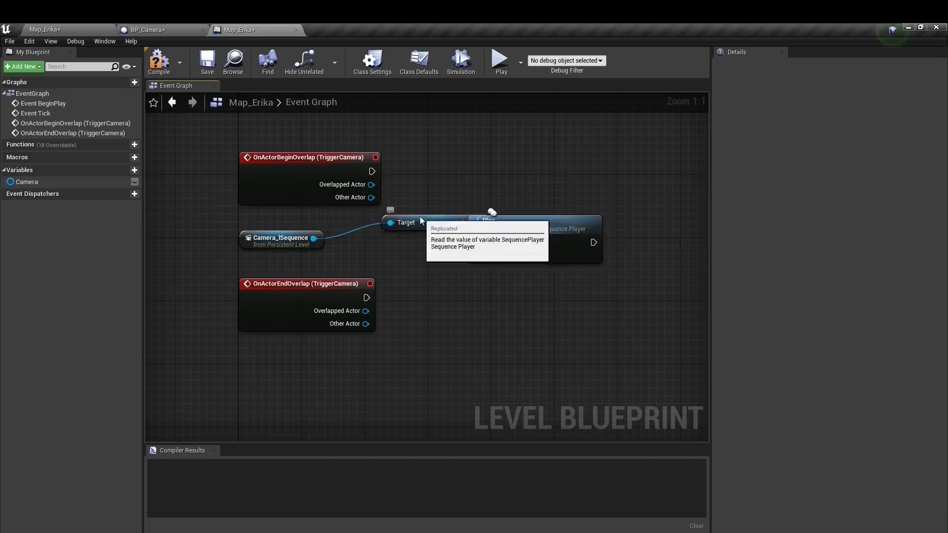
pyautogui.moveTo(422, 218); pyautogui.dragTo(376, 251)
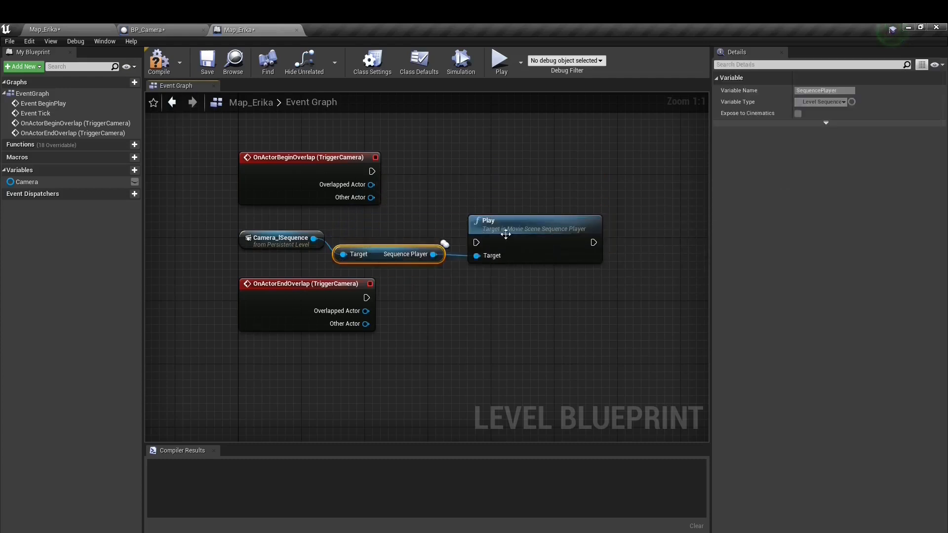
pyautogui.moveTo(549, 225); pyautogui.dragTo(538, 157)
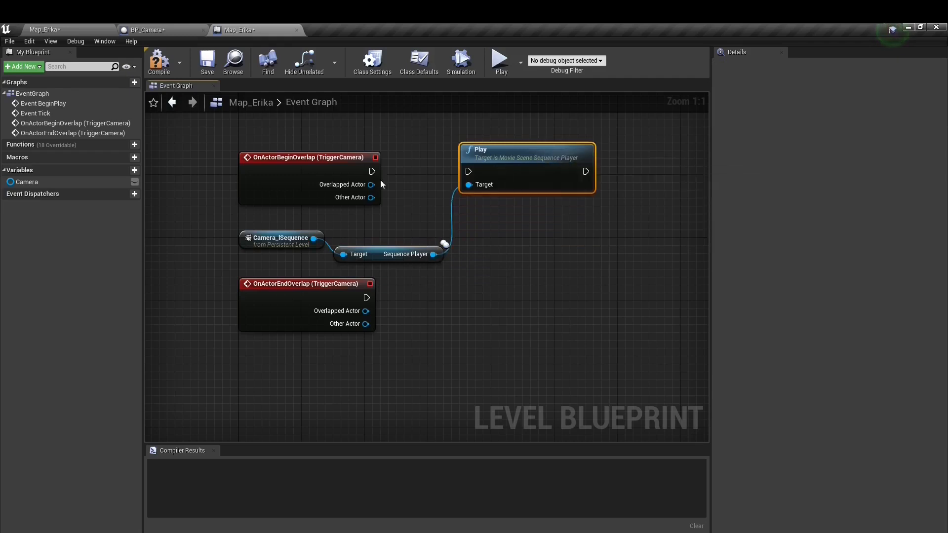
# Connect OnActorBeginOverlap's execution output to Play and align the Sequence Player node with the Camera_Sequence reference.
pyautogui.moveTo(371, 172); pyautogui.dragTo(467, 171)
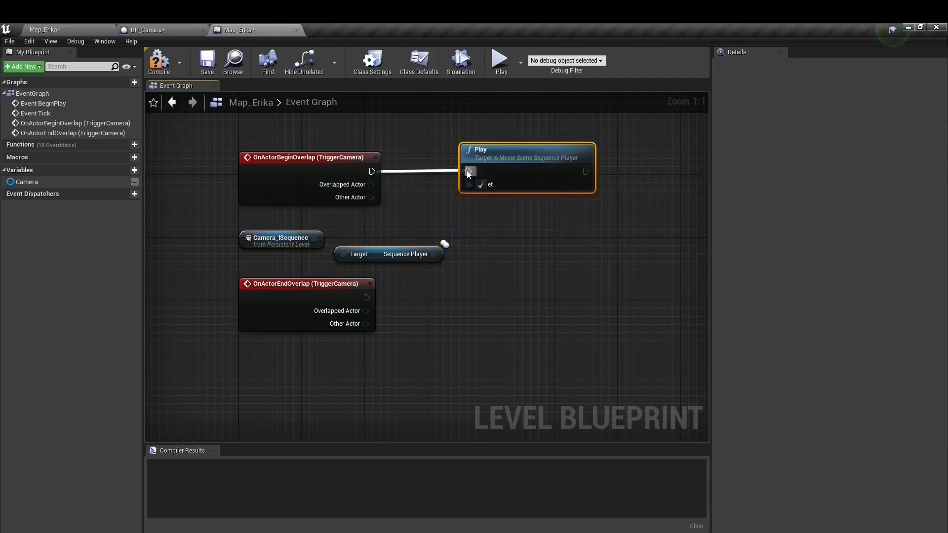
pyautogui.moveTo(538, 152); pyautogui.dragTo(569, 154)
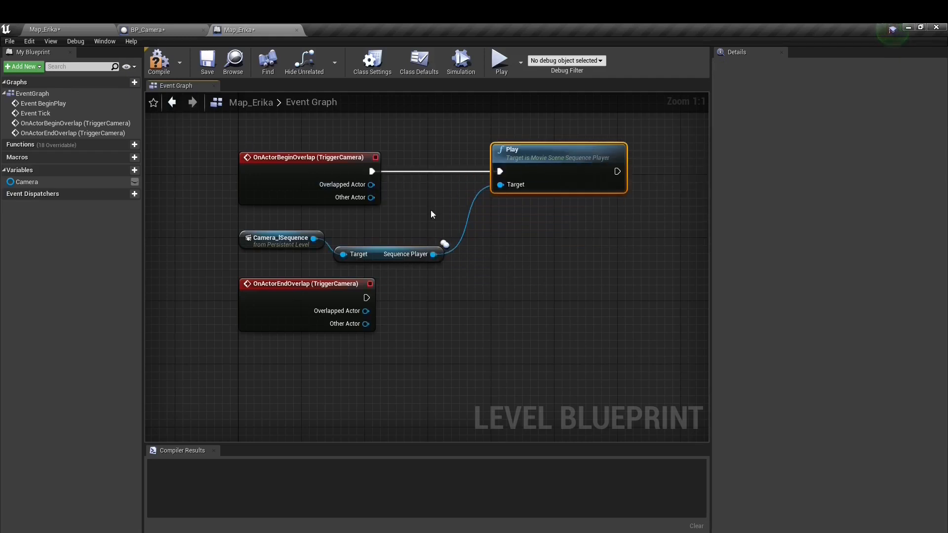
pyautogui.moveTo(387, 247); pyautogui.dragTo(395, 231)
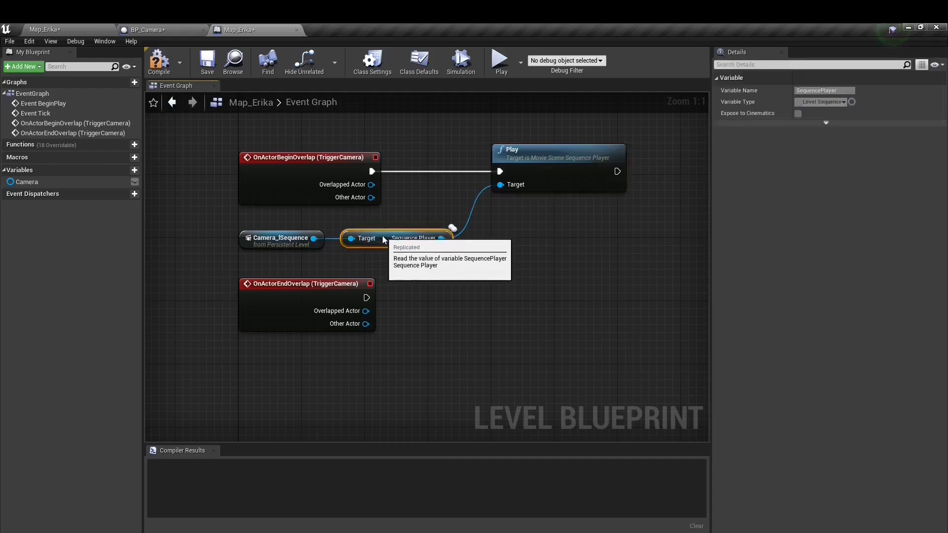
# Add a Sequencer Play Reverse node from the Sequence Player output.
pyautogui.moveTo(441, 239); pyautogui.dragTo(476, 289)
pyautogui.write('play ')
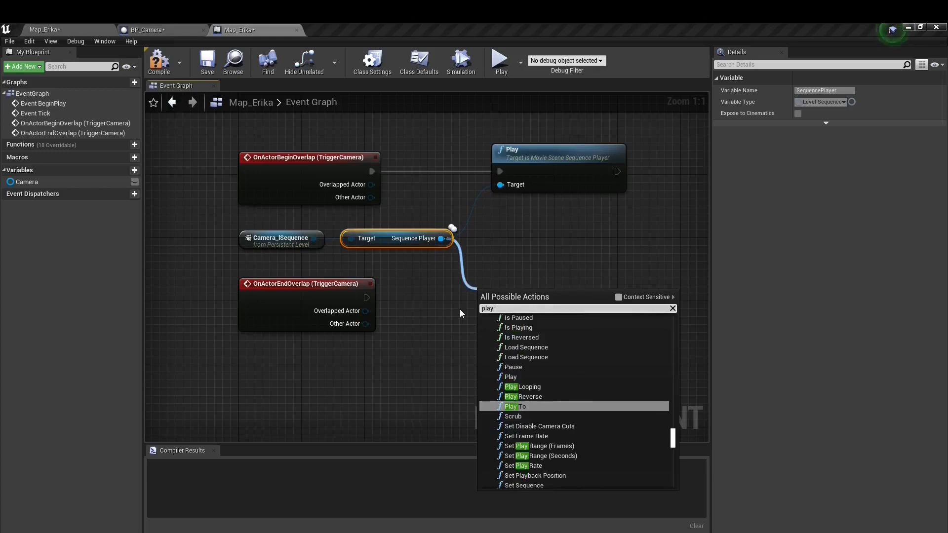
pyautogui.write('reverse')
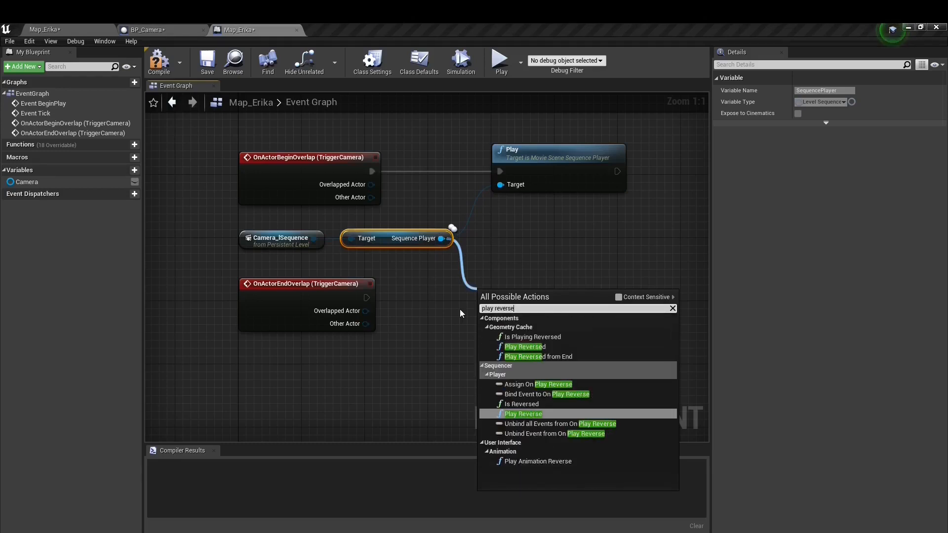
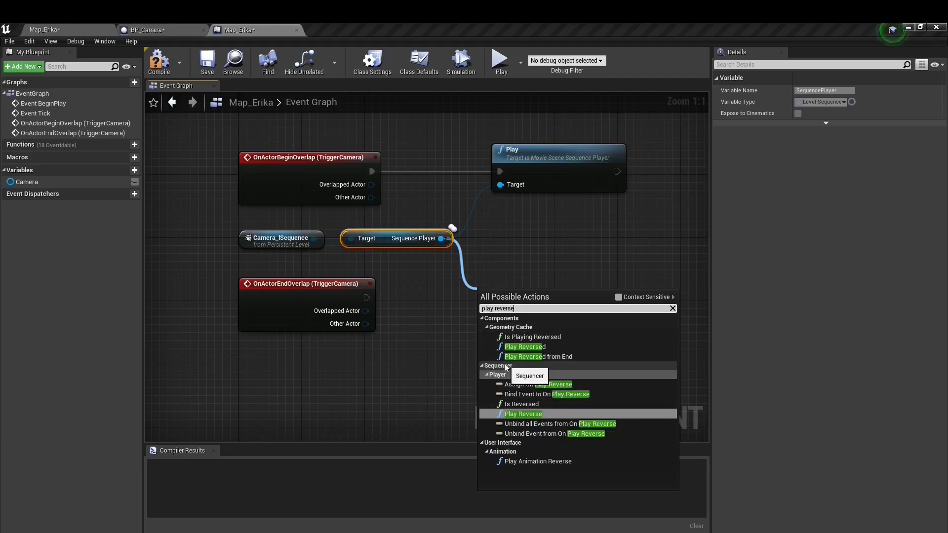
pyautogui.click(517, 413)
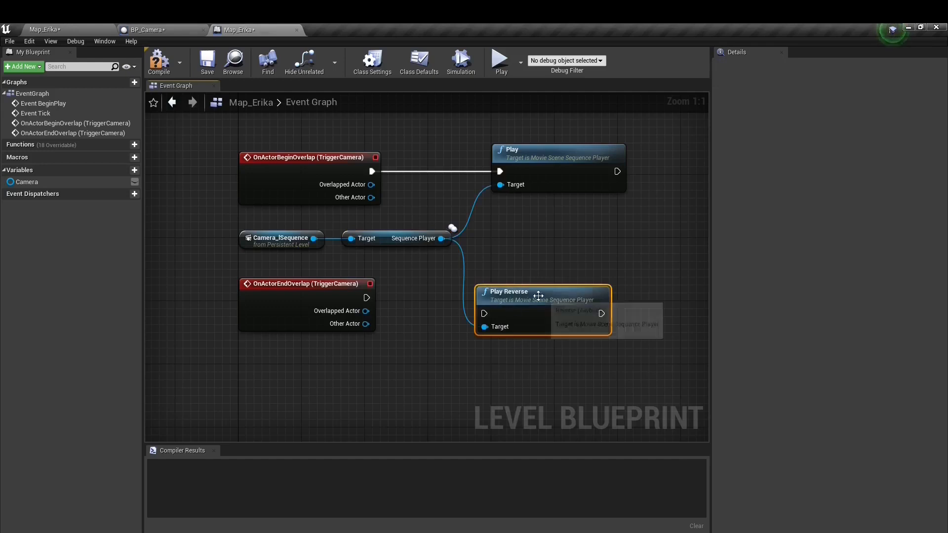
# Connect OnActorEndOverlap's execution output to Play Reverse, straighten the wire and compile the level blueprint.
pyautogui.moveTo(543, 296); pyautogui.dragTo(566, 296)
pyautogui.moveTo(366, 297); pyautogui.dragTo(508, 314)
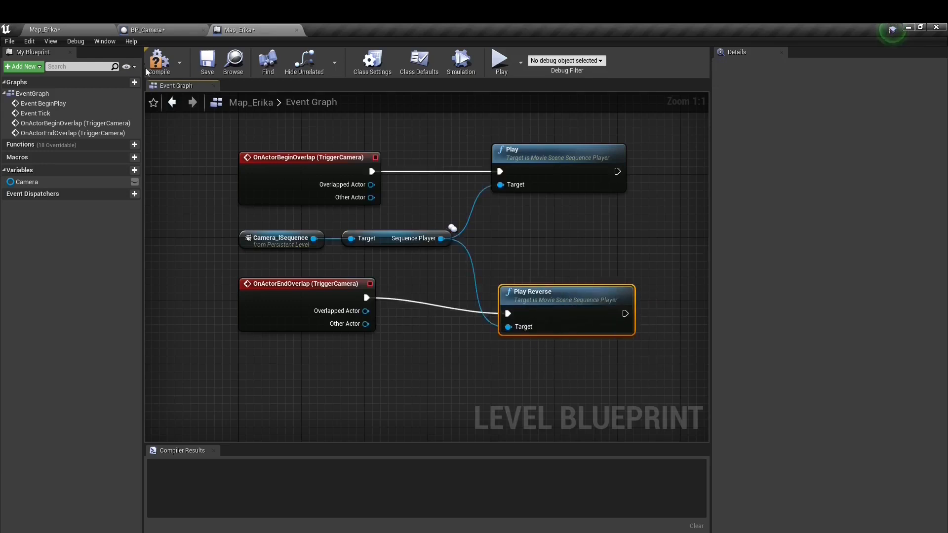
pyautogui.click(160, 62)
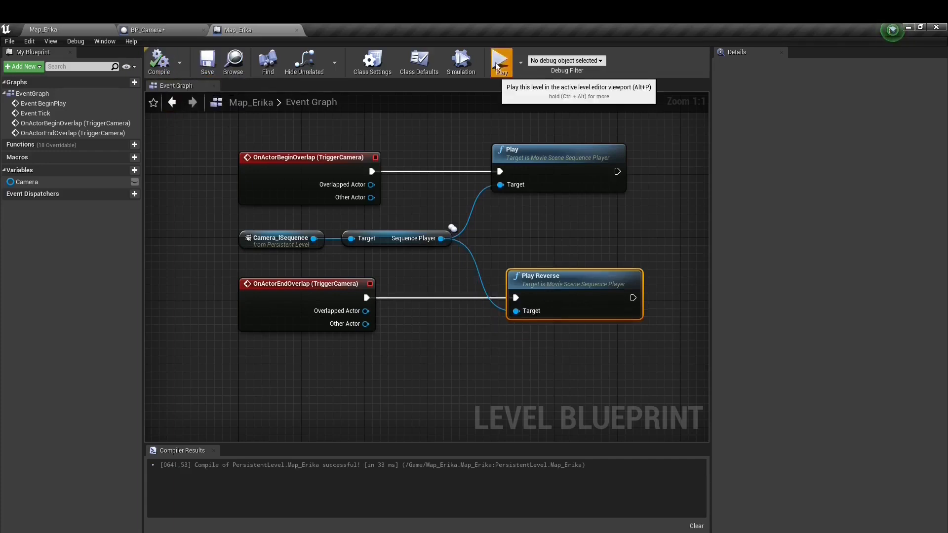
# Playtest the level by walking the character up to the wall panel beside the door to check the camera sequence.
pyautogui.click(499, 63)
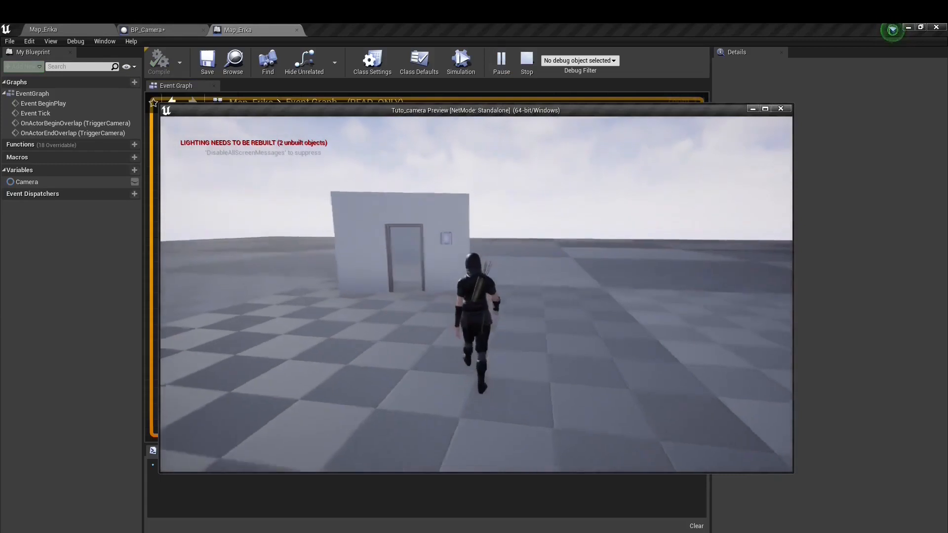
pyautogui.press('w')
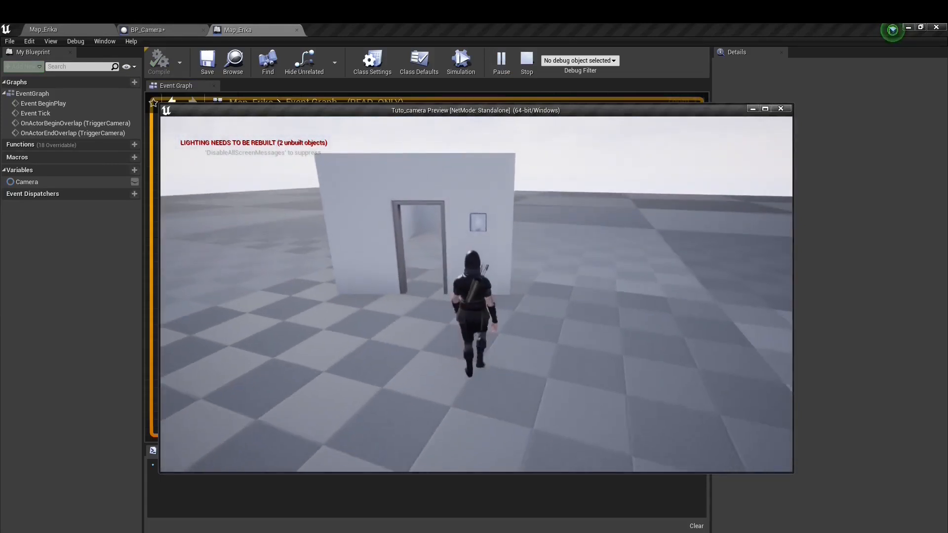
pyautogui.press('w')
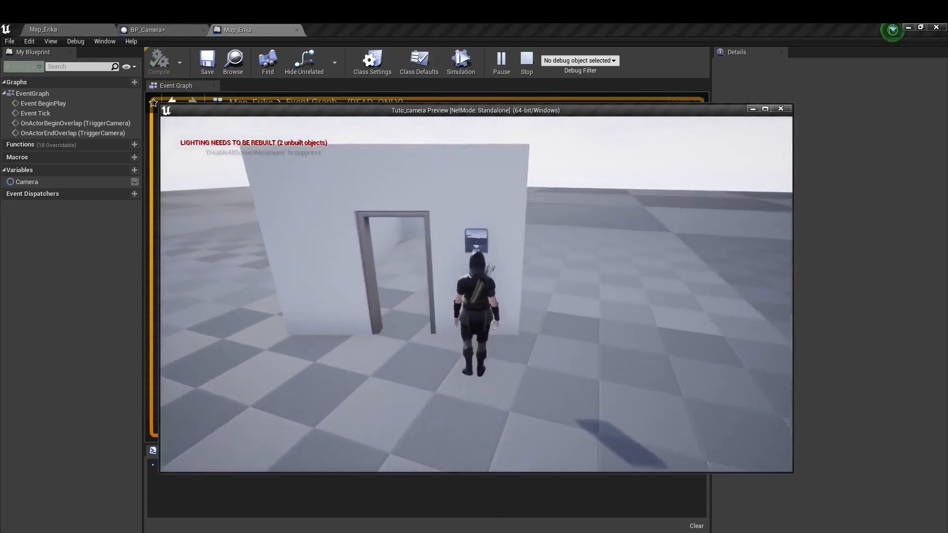
pyautogui.press('w')
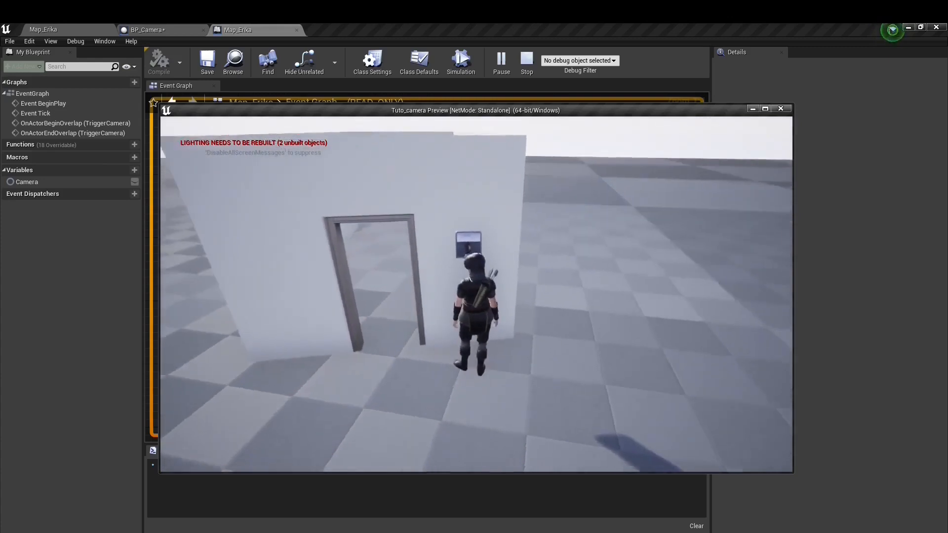
pyautogui.press('Escape')
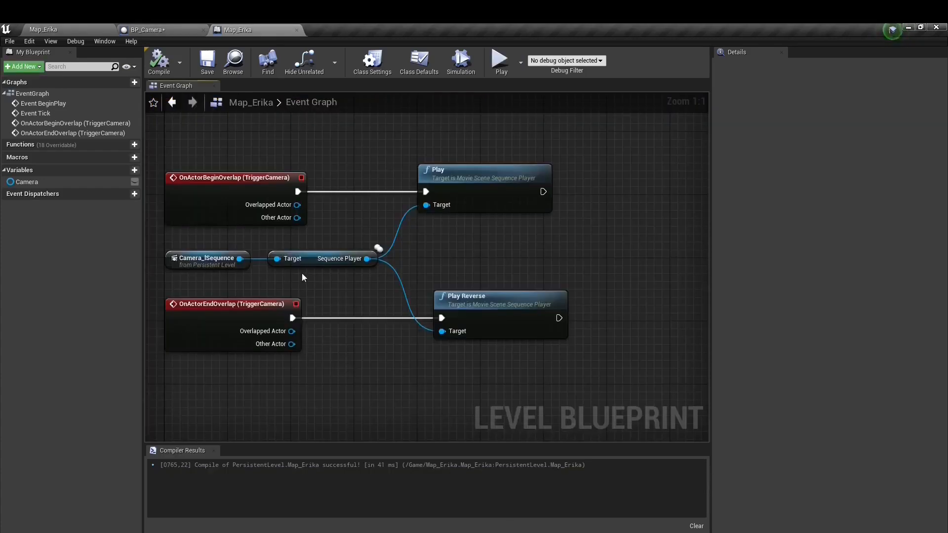
# Set the light color of BP_Camera's SpotLight to blue, hex sRGB 3D68FFFF, and compile and save the blueprint.
pyautogui.click(153, 30)
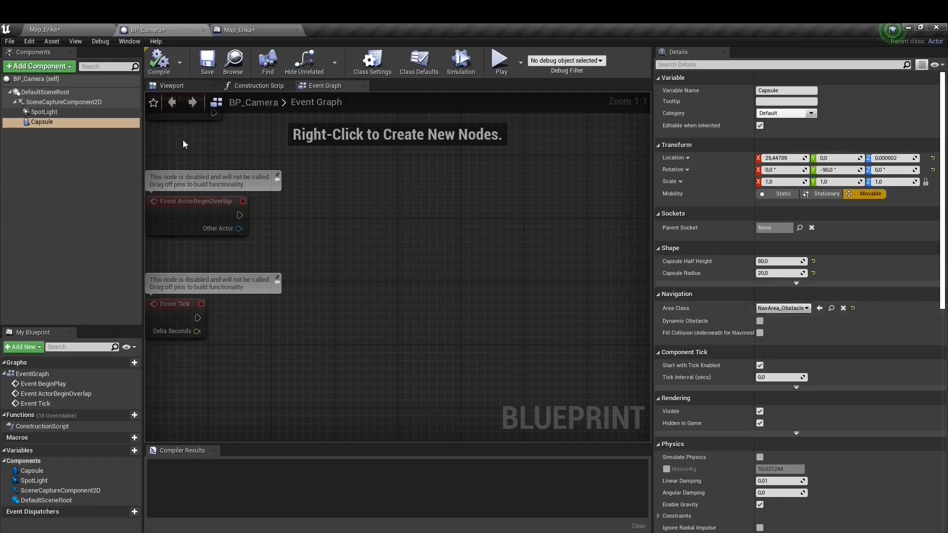
pyautogui.click(44, 111)
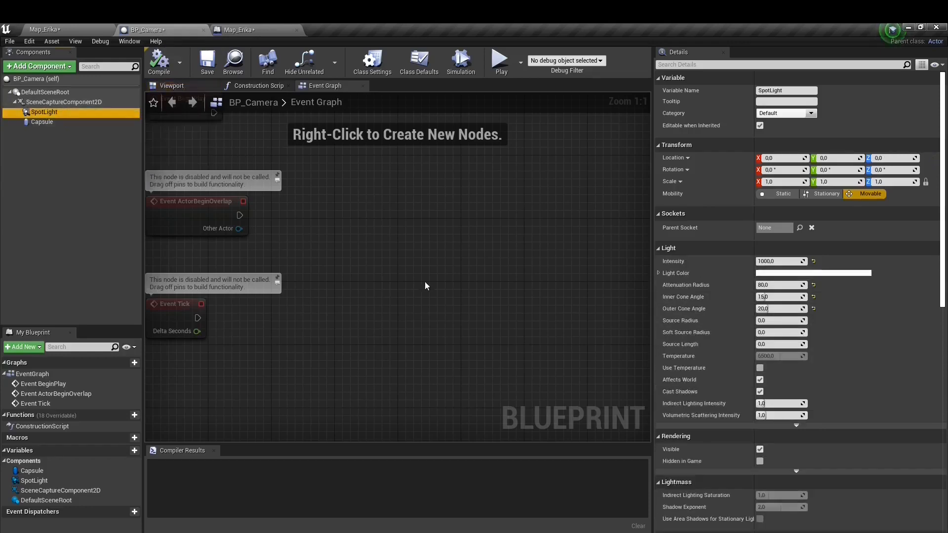
pyautogui.click(781, 273)
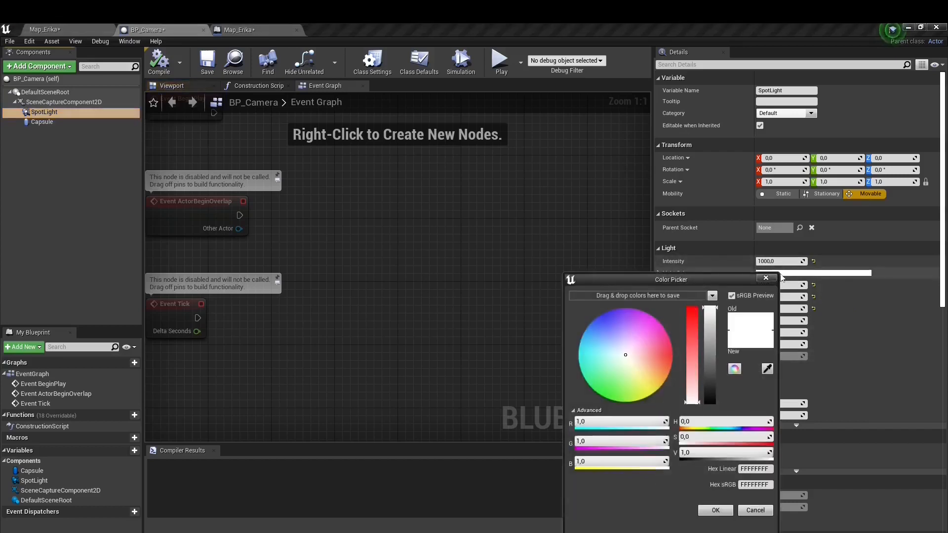
pyautogui.click(599, 320)
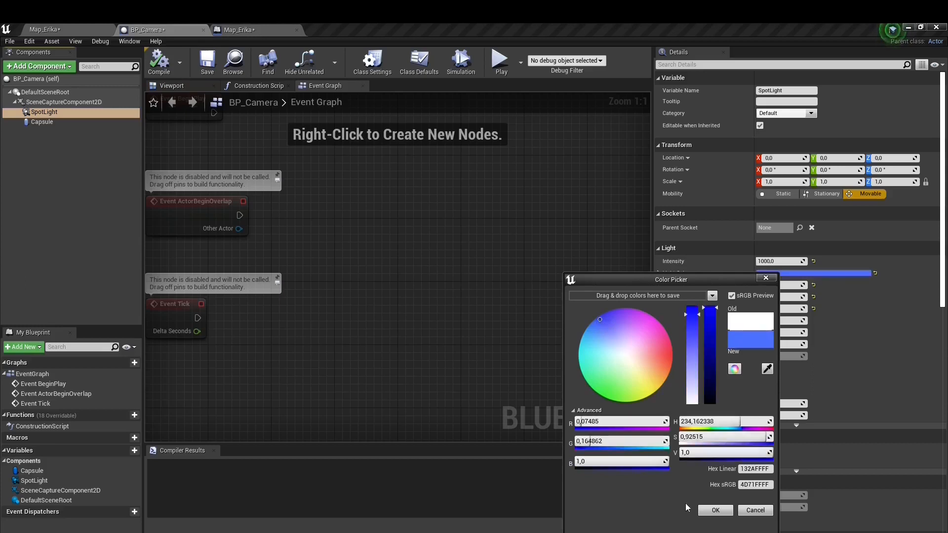
pyautogui.click(698, 314)
pyautogui.moveTo(698, 314); pyautogui.dragTo(698, 311)
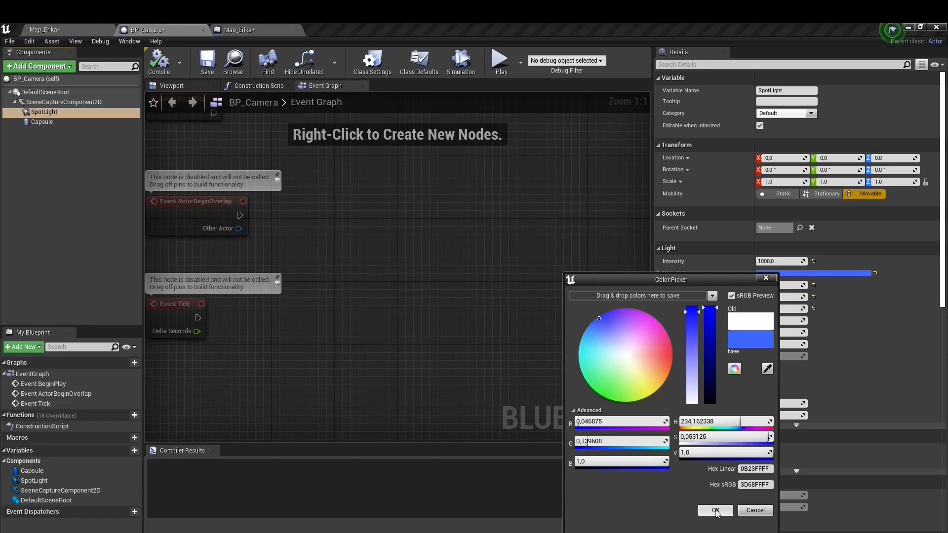
pyautogui.click(715, 510)
pyautogui.click(159, 61)
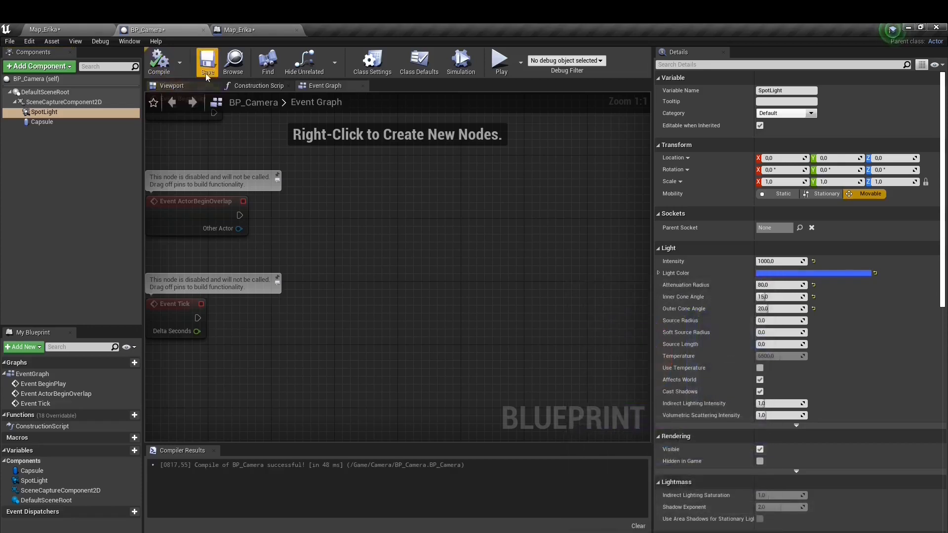
# Playtest the level to check the blue spotlight at the wall panel, moving the character up to it and sideways.
pyautogui.click(502, 67)
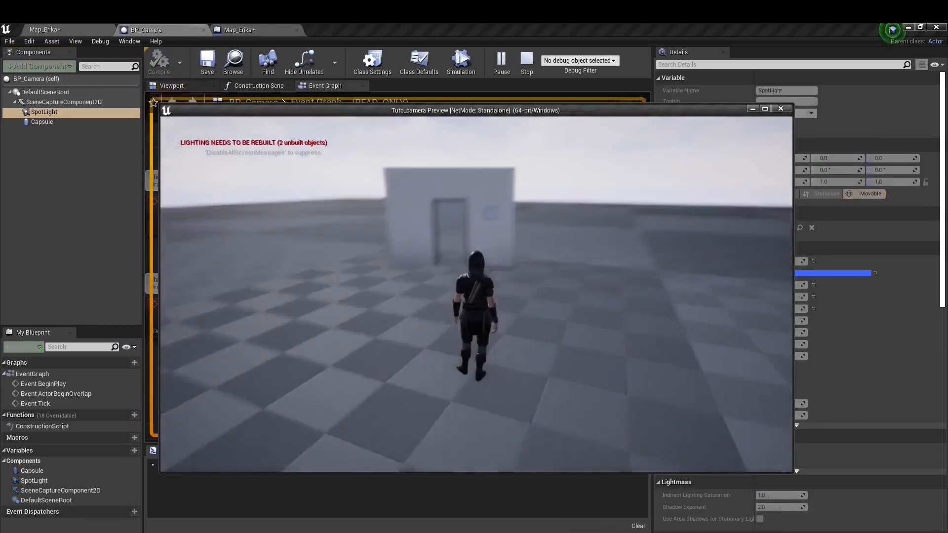
pyautogui.press('d')
pyautogui.press('w')
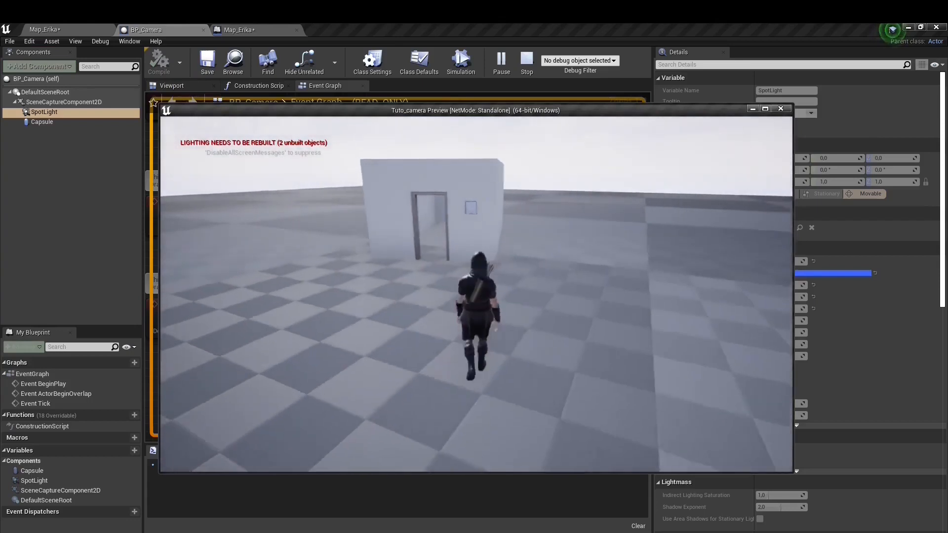
pyautogui.press('w')
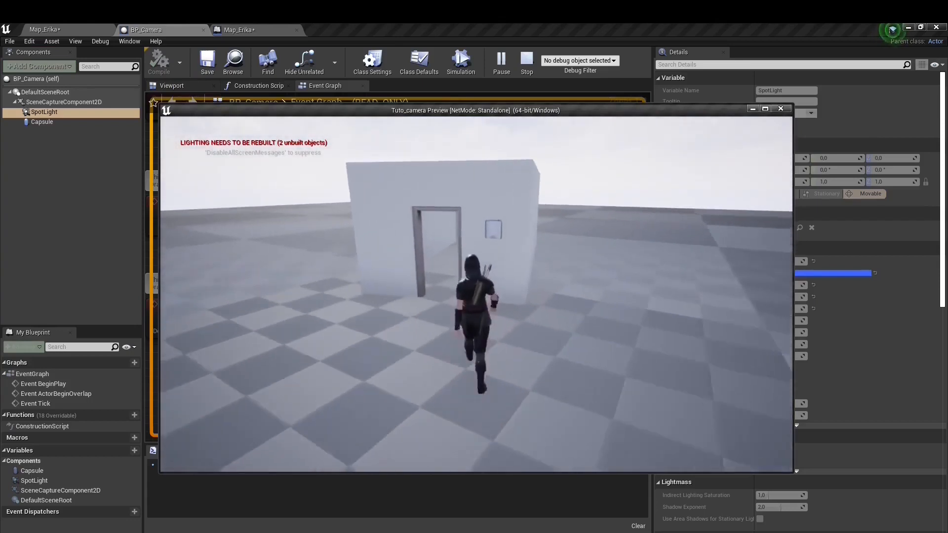
pyautogui.press('w')
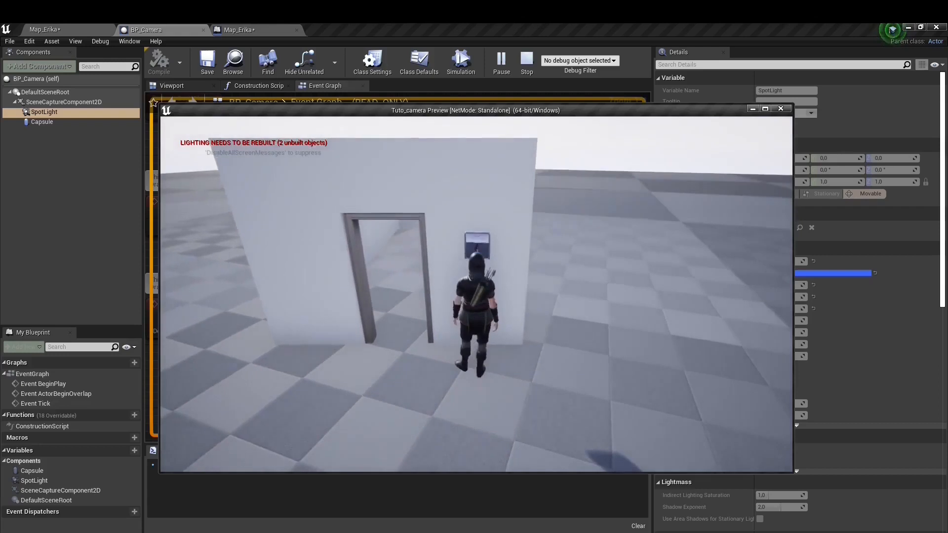
pyautogui.press('a')
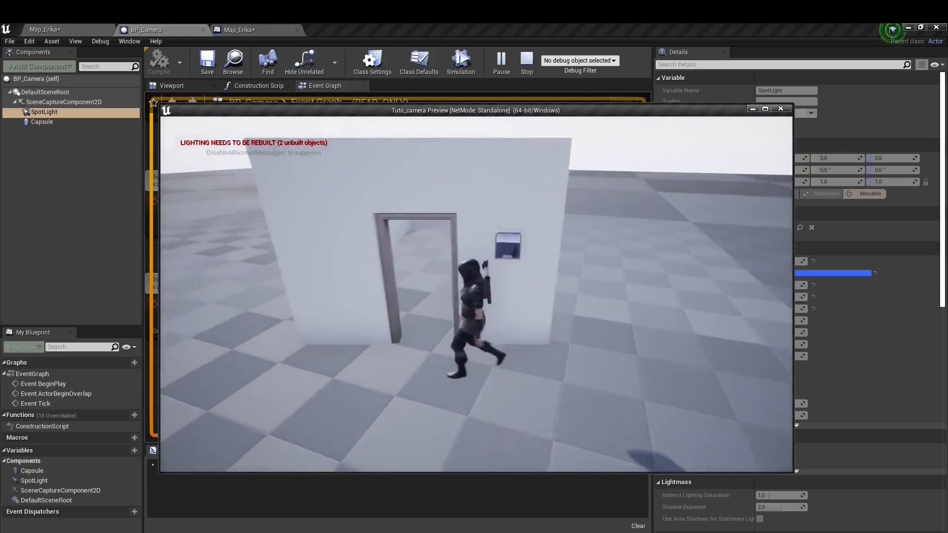
pyautogui.press('Escape')
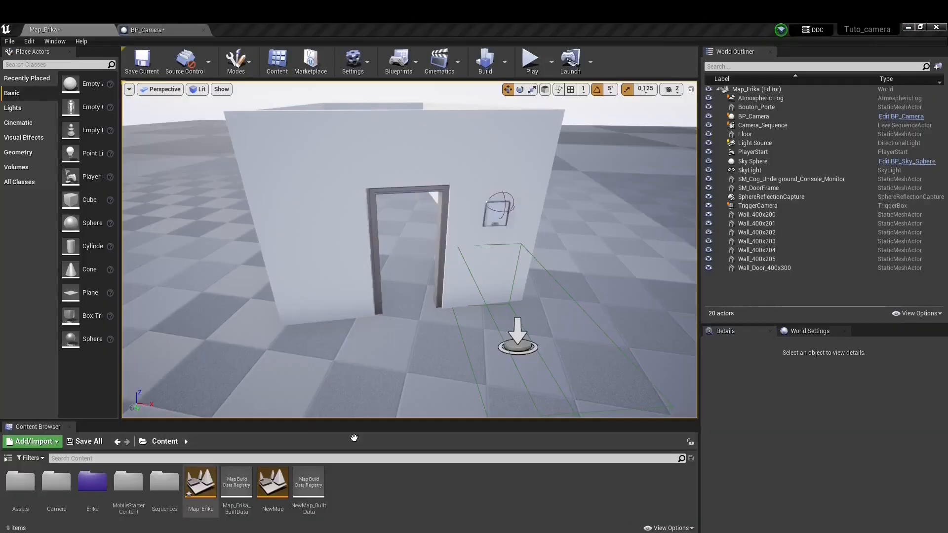
# Place the SM_Door mesh from MobileStarterContent's Props folder on the floor in front of the door frame.
pyautogui.doubleClick(131, 484)
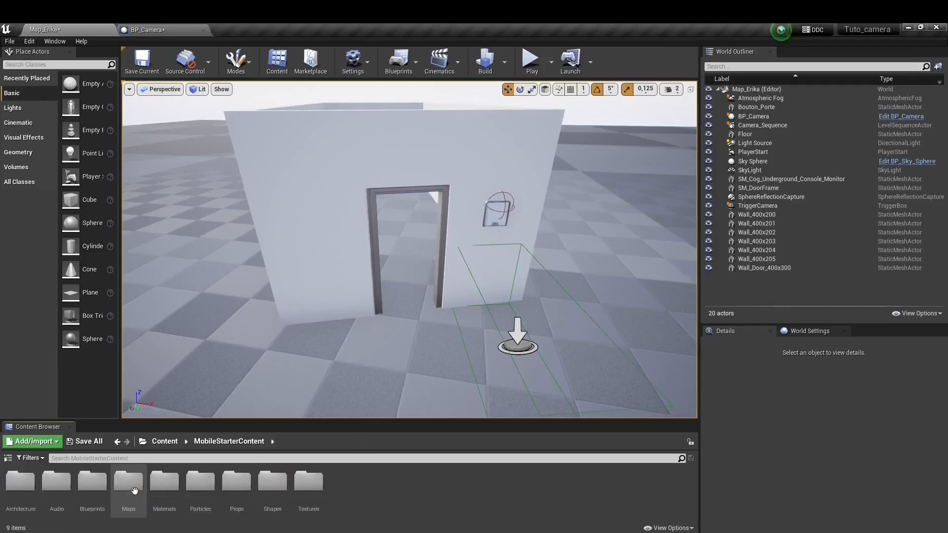
pyautogui.doubleClick(237, 493)
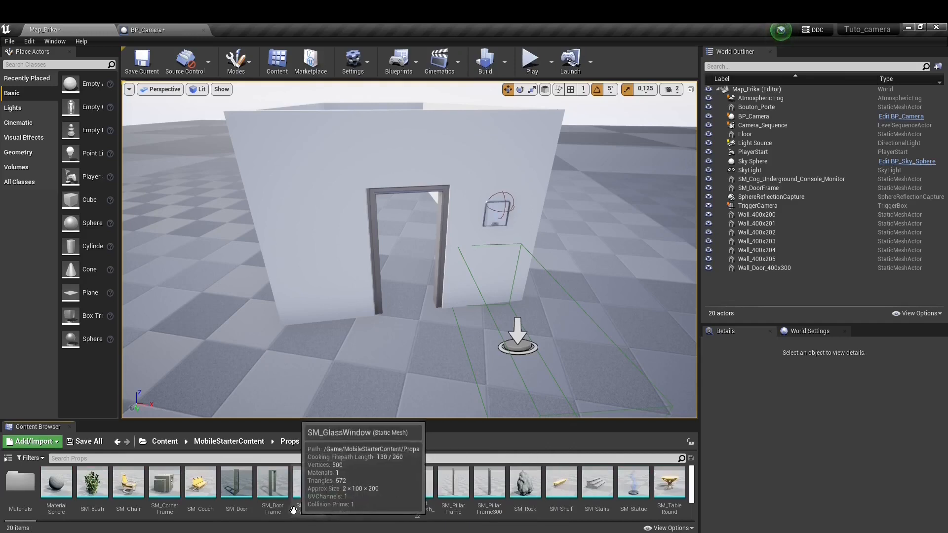
pyautogui.moveTo(236, 500); pyautogui.dragTo(415, 358)
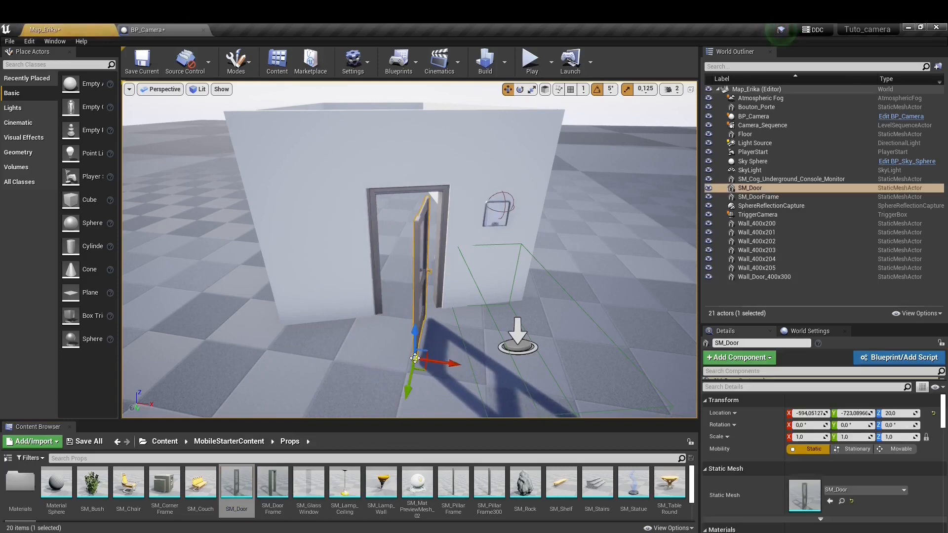
# Rotate SM_Door to about 70° around Z and move it against the door frame, raised to about Z 22.2.
pyautogui.click(520, 90)
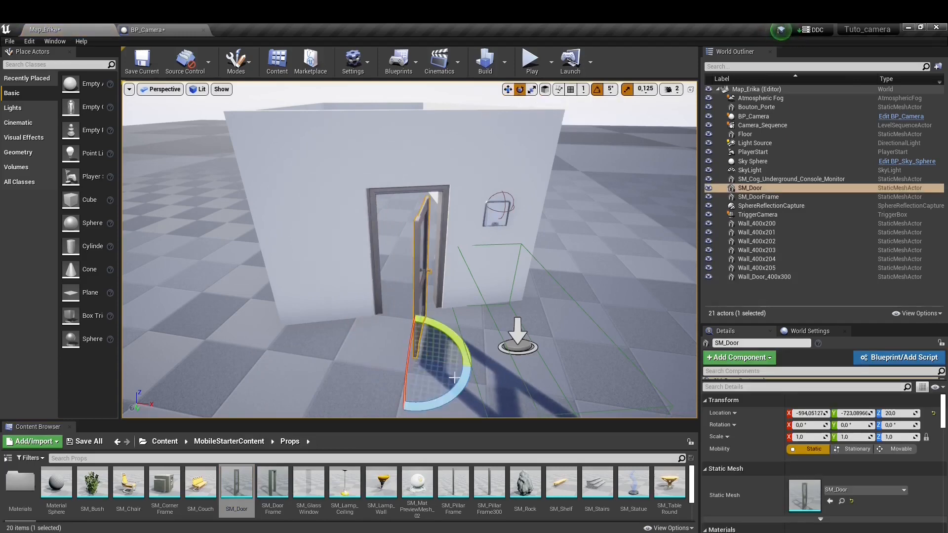
pyautogui.moveTo(454, 378); pyautogui.dragTo(428, 414)
pyautogui.click(508, 90)
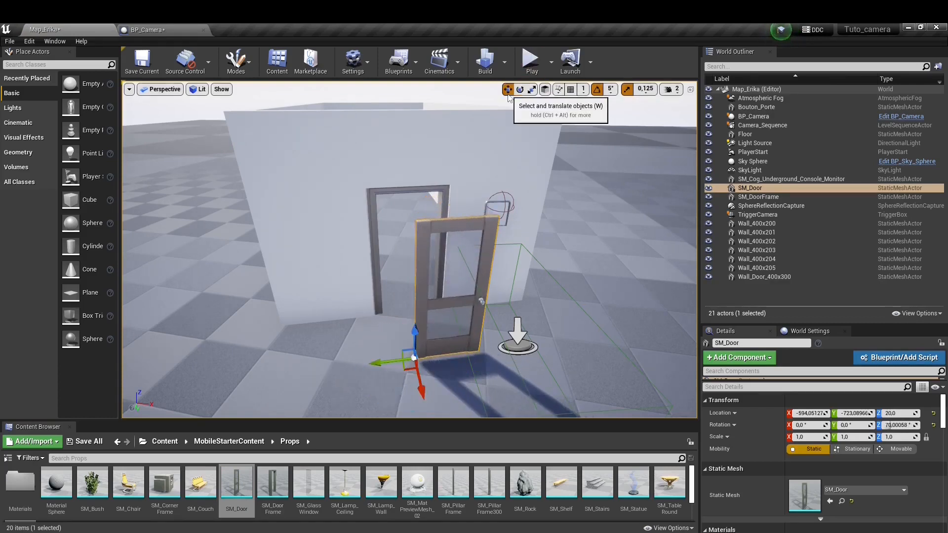
pyautogui.moveTo(380, 361); pyautogui.dragTo(340, 357)
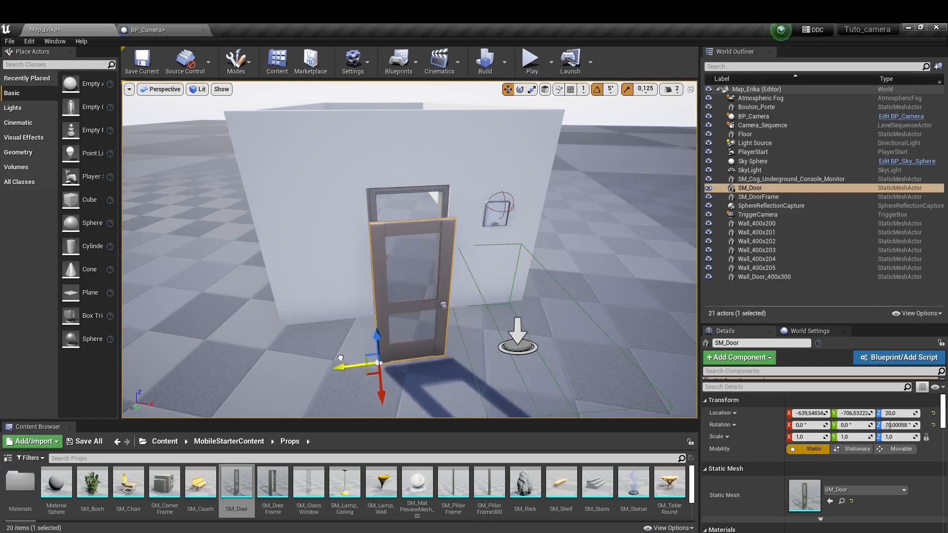
pyautogui.moveTo(382, 397); pyautogui.dragTo(379, 341)
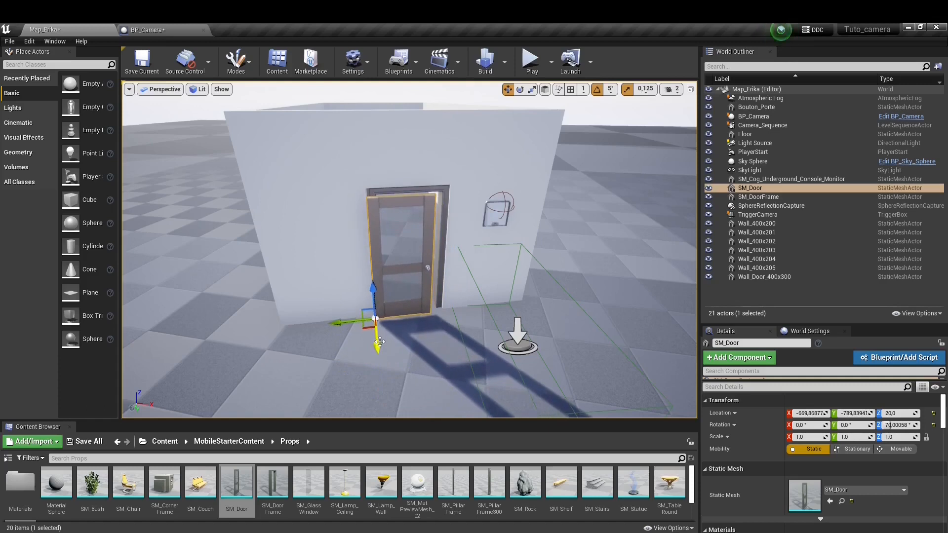
pyautogui.moveTo(374, 285)
pyautogui.mouseDown()
pyautogui.moveTo(374, 297)
pyautogui.moveTo(376, 285)
pyautogui.mouseUp()
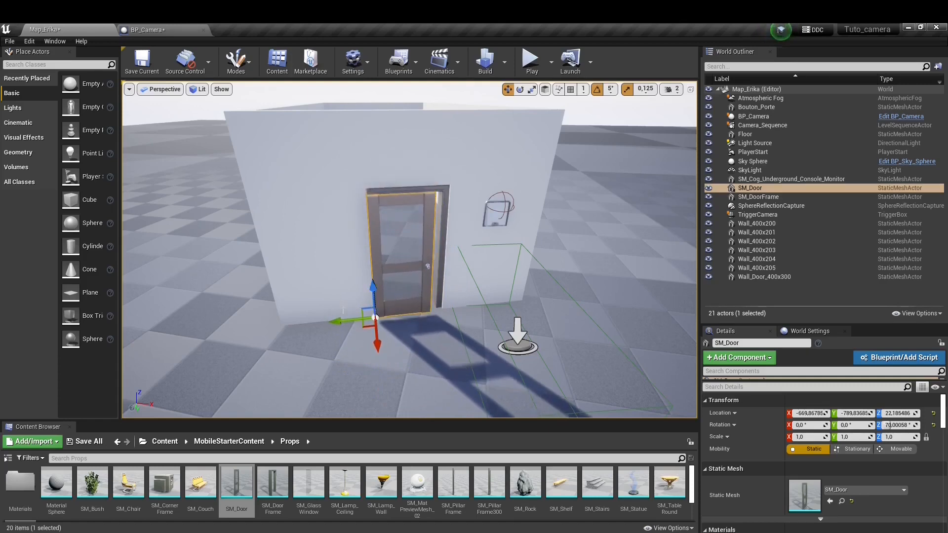
pyautogui.moveTo(336, 329); pyautogui.dragTo(352, 329, button='right')
pyautogui.moveTo(315, 328); pyautogui.dragTo(322, 326)
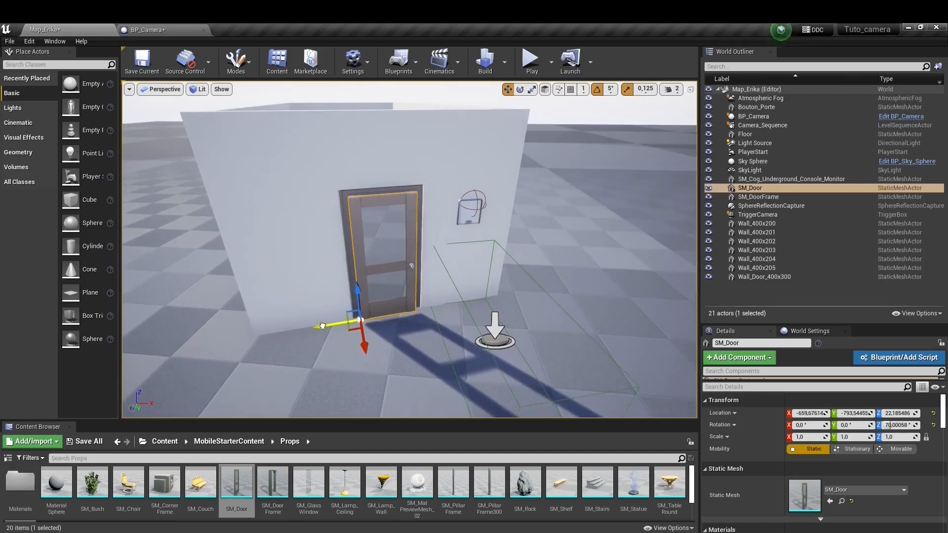
# In the Top view, shift SM_Door into the thickness of the door frame, to about X -654, Y -807.
pyautogui.click(160, 89)
pyautogui.click(173, 122)
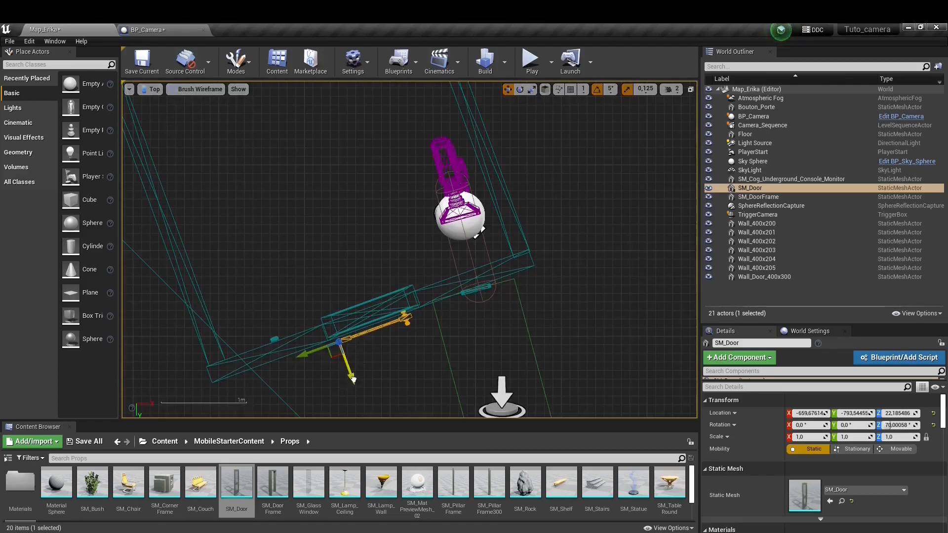
pyautogui.moveTo(354, 379); pyautogui.dragTo(346, 376)
pyautogui.moveTo(297, 351); pyautogui.dragTo(301, 349)
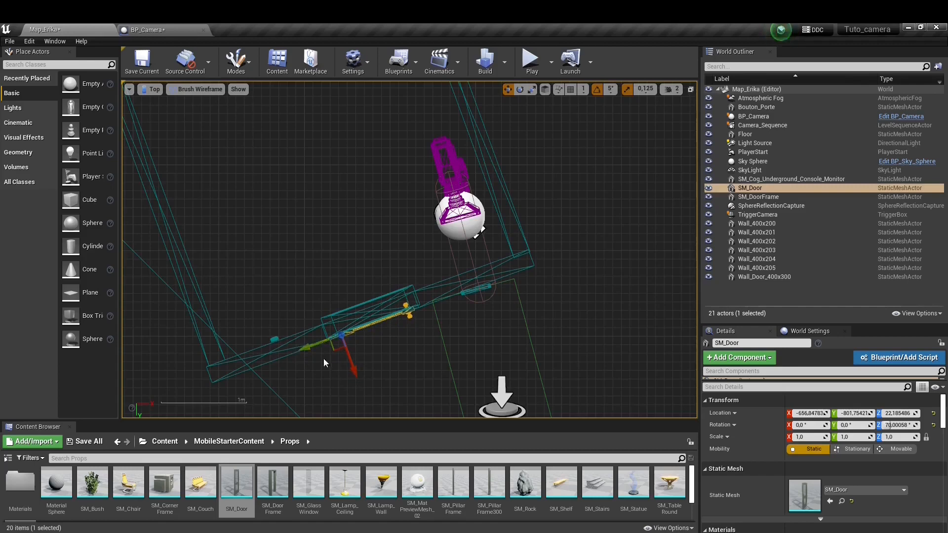
pyautogui.moveTo(354, 367); pyautogui.dragTo(349, 365)
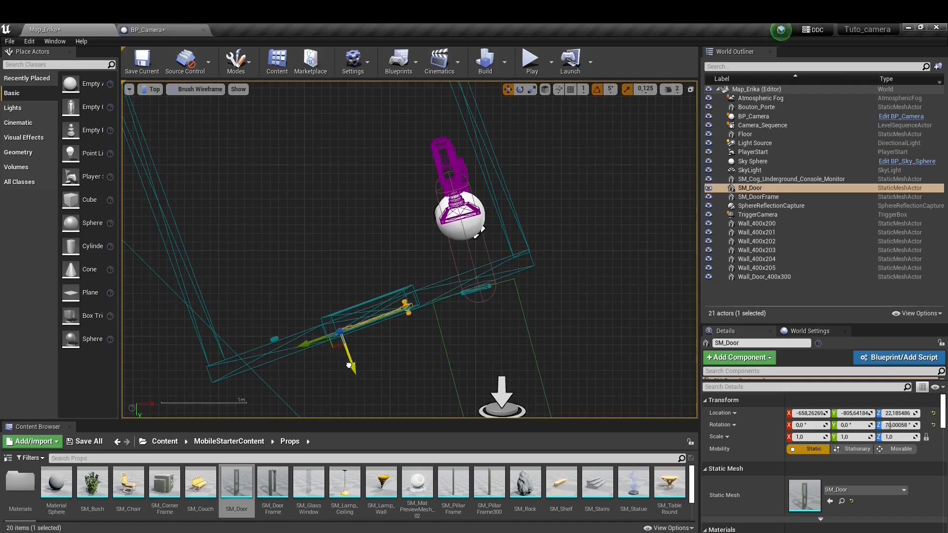
pyautogui.click(308, 345)
pyautogui.click(759, 188)
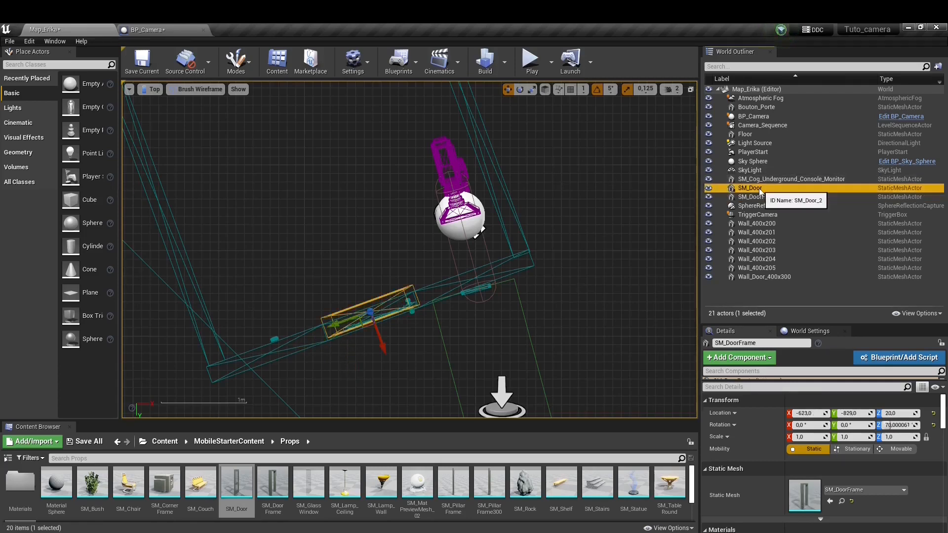
# In the Right view, slide SM_Door sideways between the frame's jambs, to about X -664.5, Y -803.4.
pyautogui.click(154, 92)
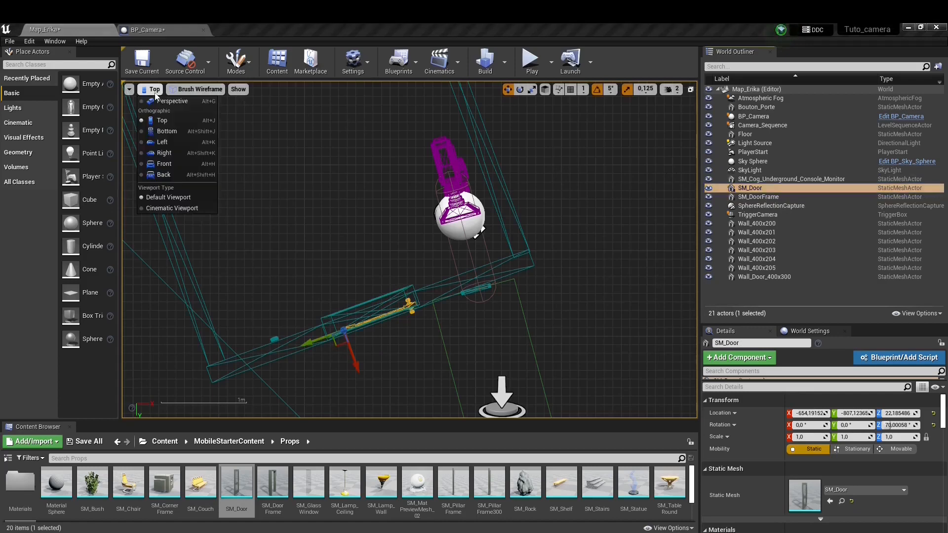
pyautogui.click(167, 153)
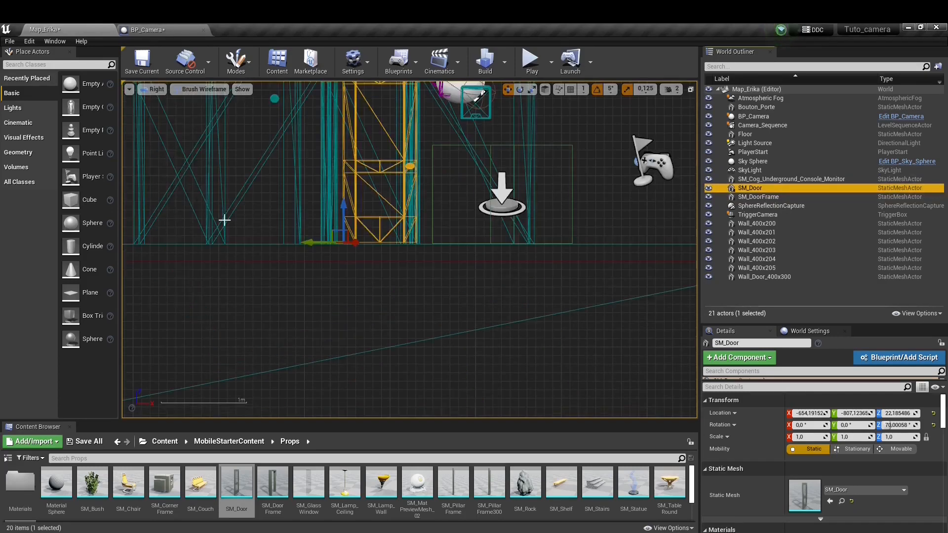
pyautogui.moveTo(326, 281); pyautogui.dragTo(315, 354, button='right')
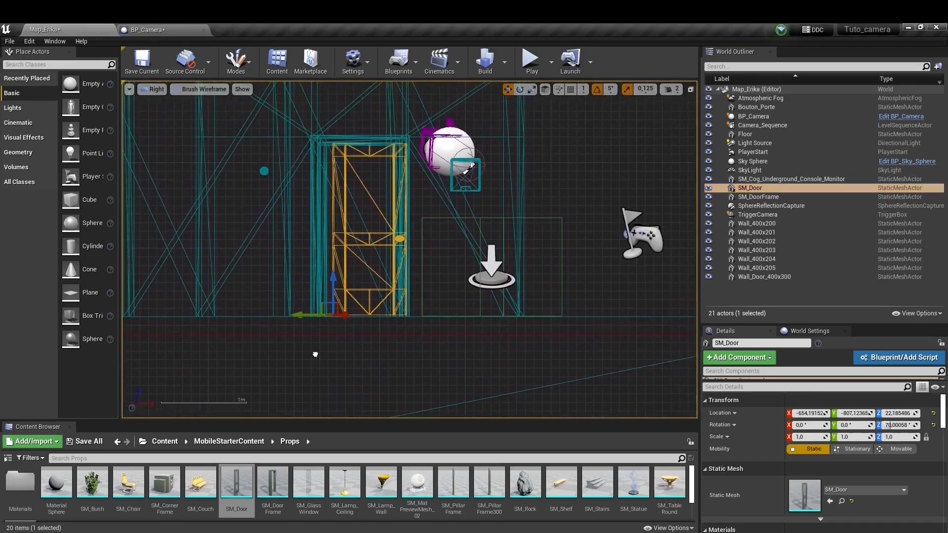
pyautogui.moveTo(302, 315)
pyautogui.mouseDown()
pyautogui.moveTo(288, 316)
pyautogui.moveTo(293, 325)
pyautogui.mouseUp()
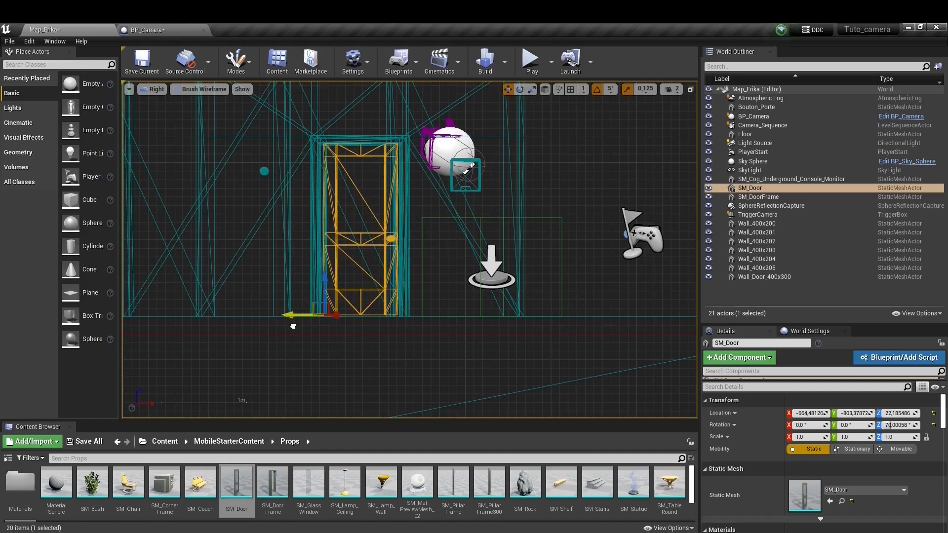
# Fine-tune SM_Door in the Perspective view to about X -662, Y -805.7, Z 19.3 inside the frame, and save the map.
pyautogui.click(153, 90)
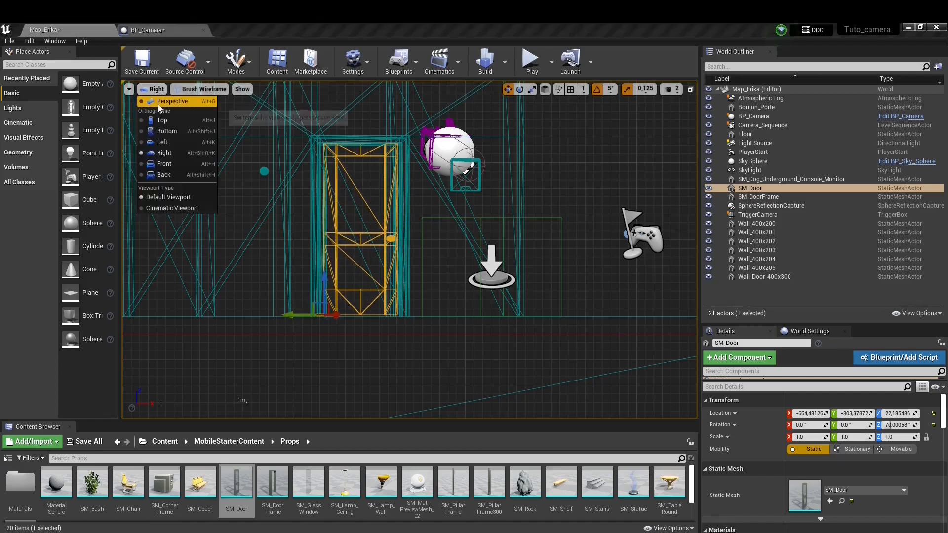
pyautogui.click(157, 101)
pyautogui.moveTo(185, 169); pyautogui.dragTo(371, 316, button='right')
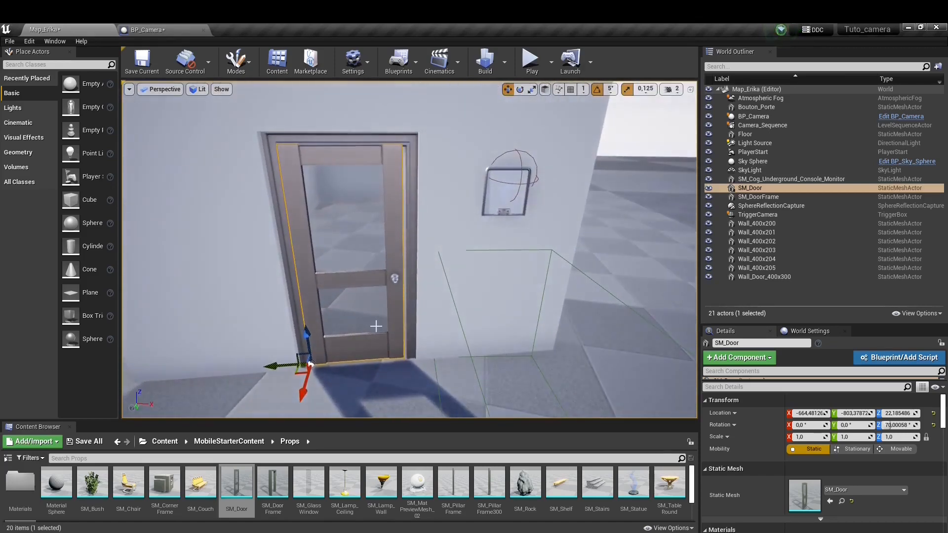
pyautogui.moveTo(271, 367)
pyautogui.mouseDown()
pyautogui.moveTo(256, 370)
pyautogui.moveTo(276, 372)
pyautogui.mouseUp()
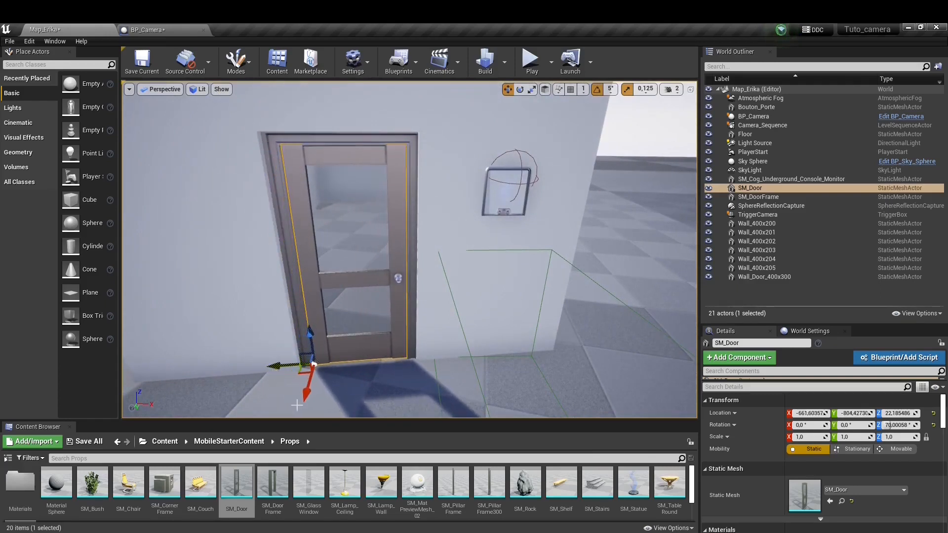
pyautogui.moveTo(305, 400); pyautogui.dragTo(303, 397)
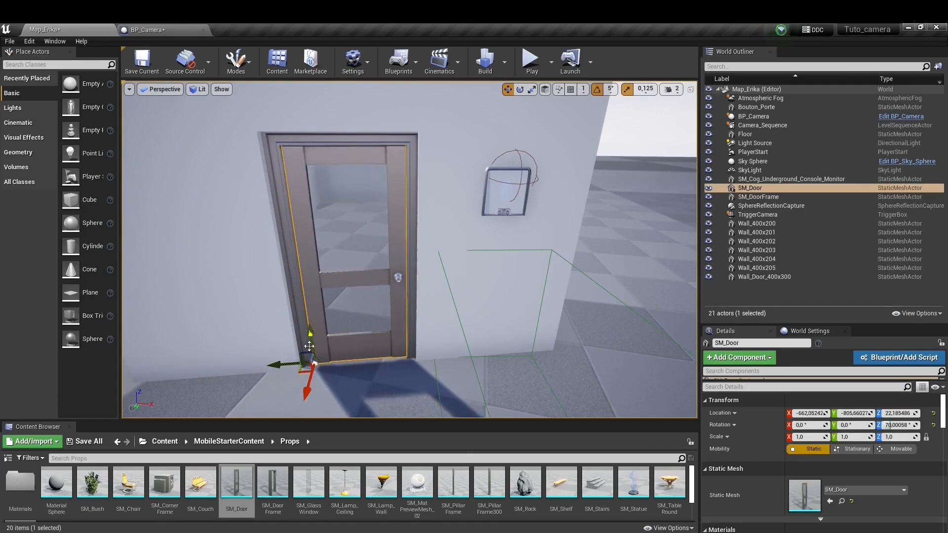
pyautogui.moveTo(309, 336); pyautogui.dragTo(310, 338)
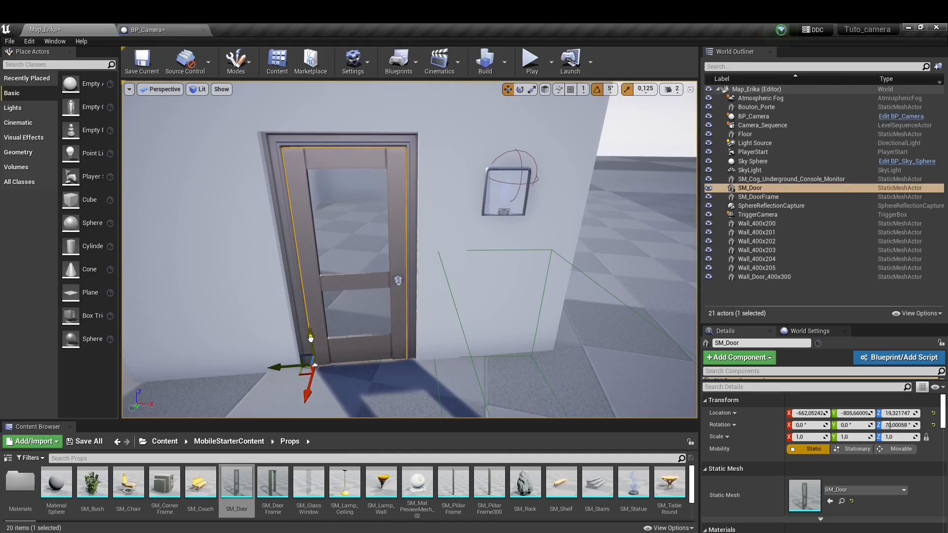
pyautogui.hotkey('ctrl', 's')
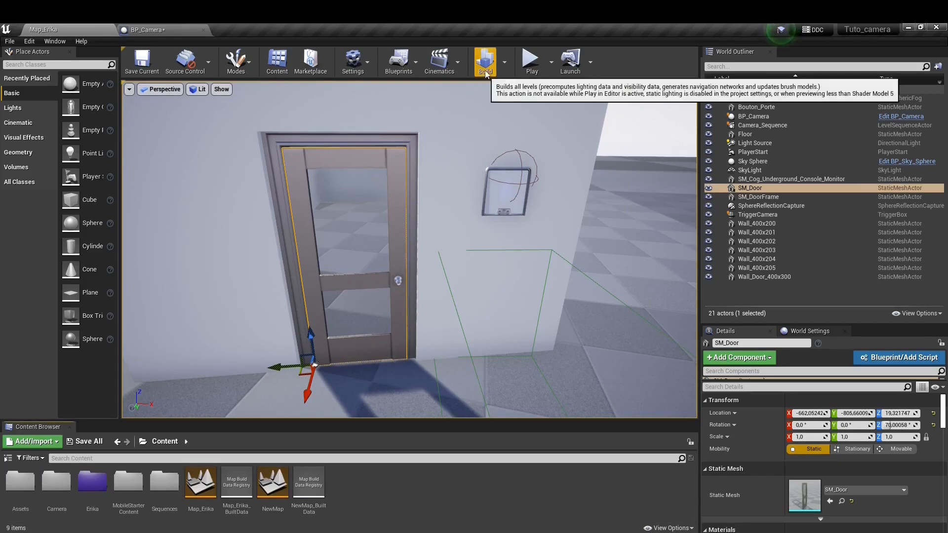
# Add a level sequence named Porte_lSequence in the Sequences folder.
pyautogui.click(444, 65)
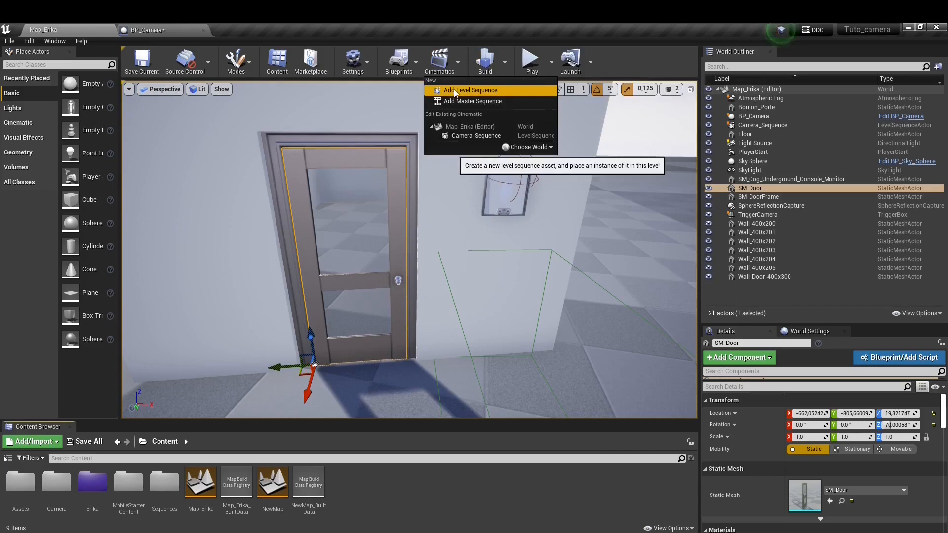
pyautogui.click(454, 91)
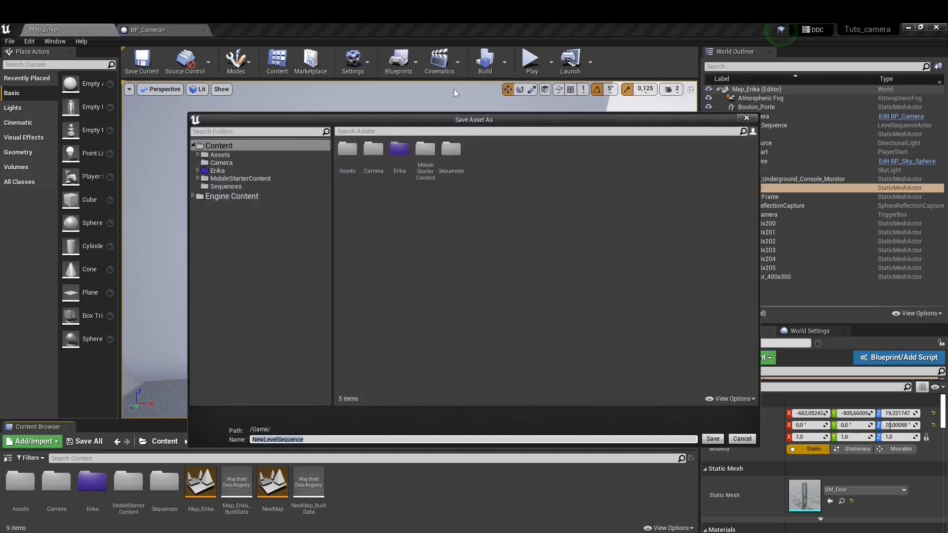
pyautogui.doubleClick(451, 153)
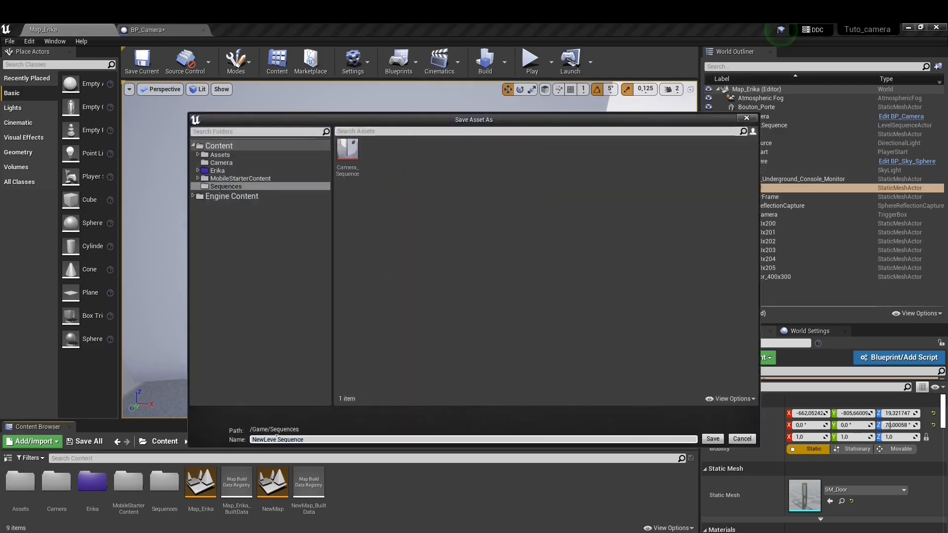
pyautogui.moveTo(276, 439); pyautogui.dragTo(239, 437)
pyautogui.click(714, 440)
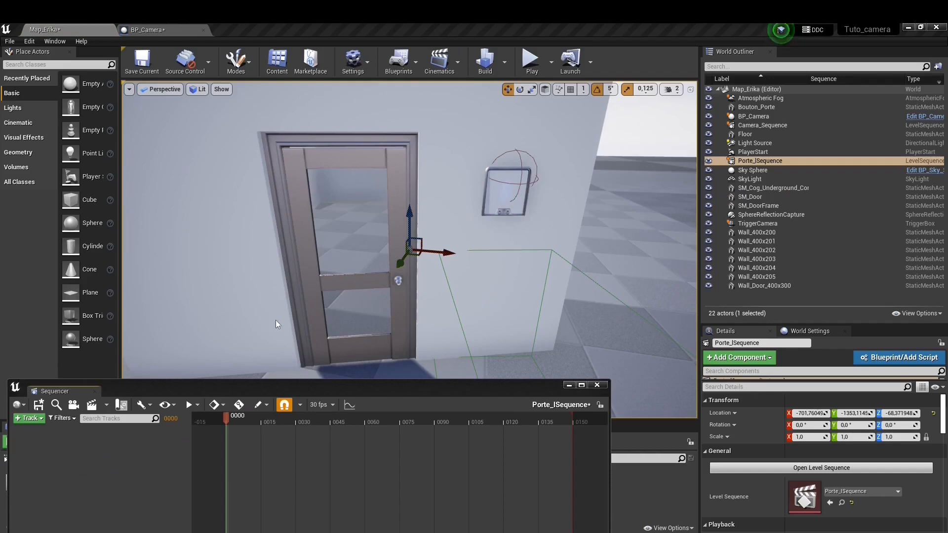
# Add the SM_Door actor to Porte_lSequence and set a Transform keyframe at frame 0.
pyautogui.moveTo(329, 383); pyautogui.dragTo(425, 381)
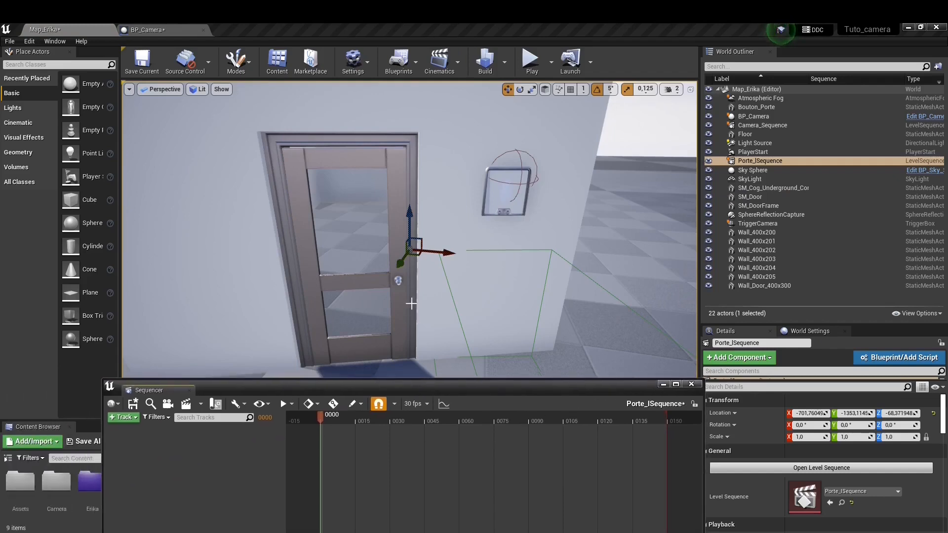
pyautogui.scroll(-3, 409, 295)
pyautogui.scroll(-2, 409, 294)
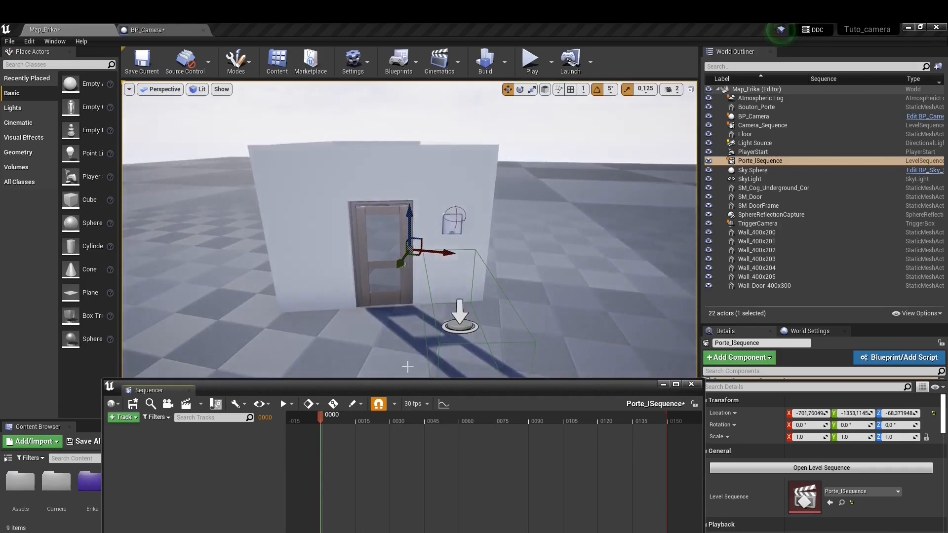
pyautogui.moveTo(410, 389); pyautogui.dragTo(395, 345)
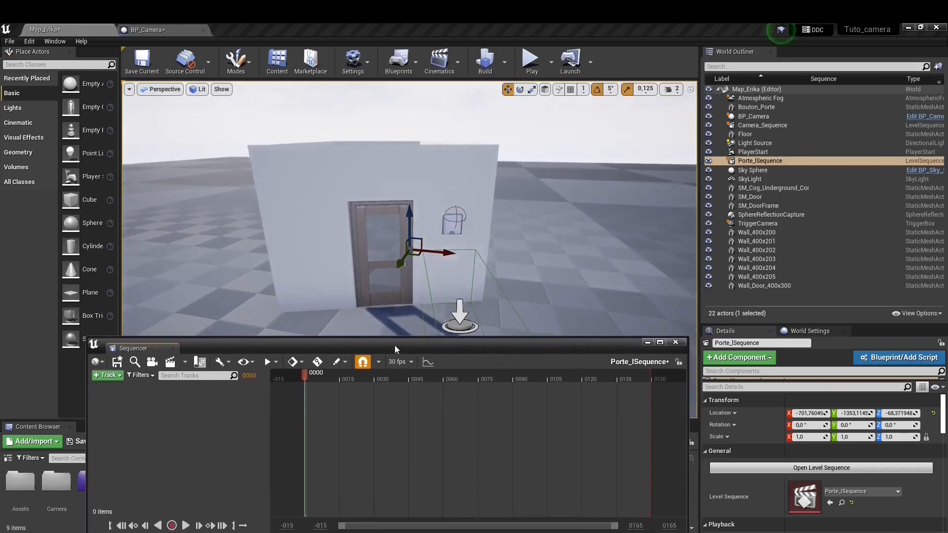
pyautogui.click(755, 198)
pyautogui.moveTo(755, 200); pyautogui.dragTo(94, 392)
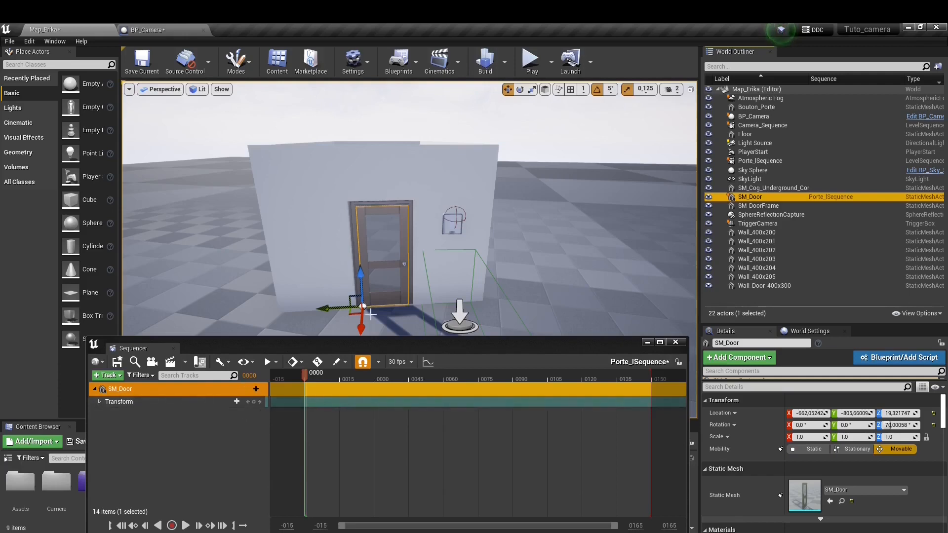
pyautogui.click(254, 403)
# At frame 65, rotate SM_Door open to about 160° around Z, set a Transform keyframe there and select it.
pyautogui.click(520, 89)
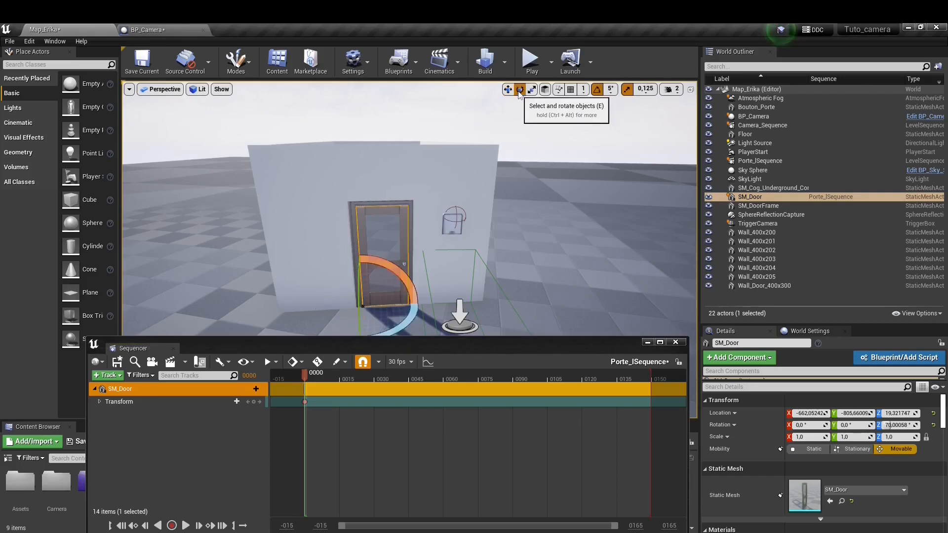
pyautogui.moveTo(422, 344); pyautogui.dragTo(420, 358)
pyautogui.moveTo(442, 400)
pyautogui.mouseDown()
pyautogui.moveTo(465, 399)
pyautogui.moveTo(448, 404)
pyautogui.mouseUp()
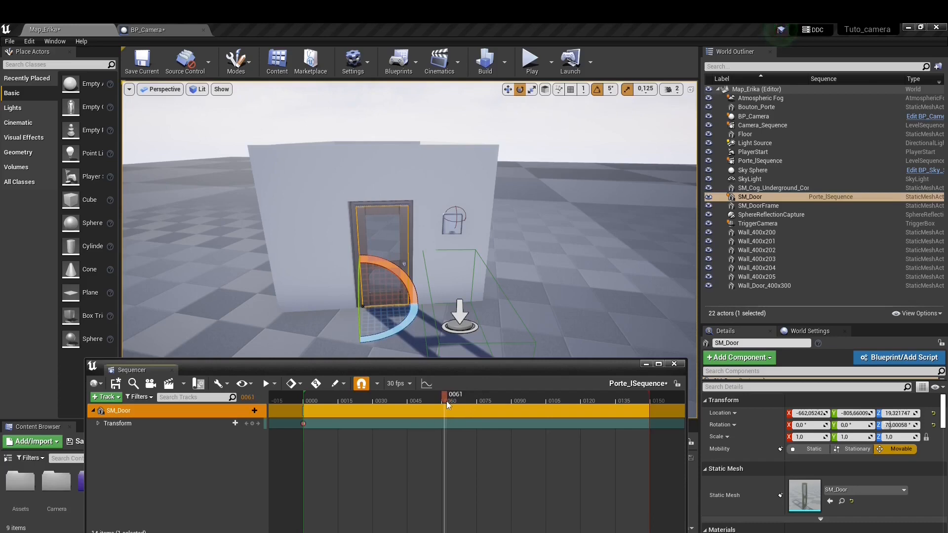
pyautogui.moveTo(446, 403); pyautogui.dragTo(456, 403)
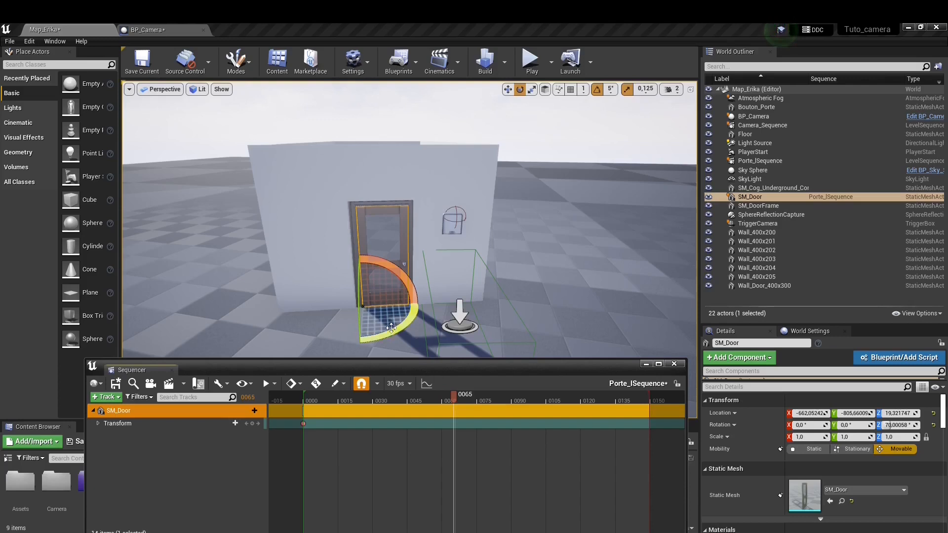
pyautogui.moveTo(409, 323); pyautogui.dragTo(397, 330)
pyautogui.moveTo(300, 352); pyautogui.dragTo(283, 315)
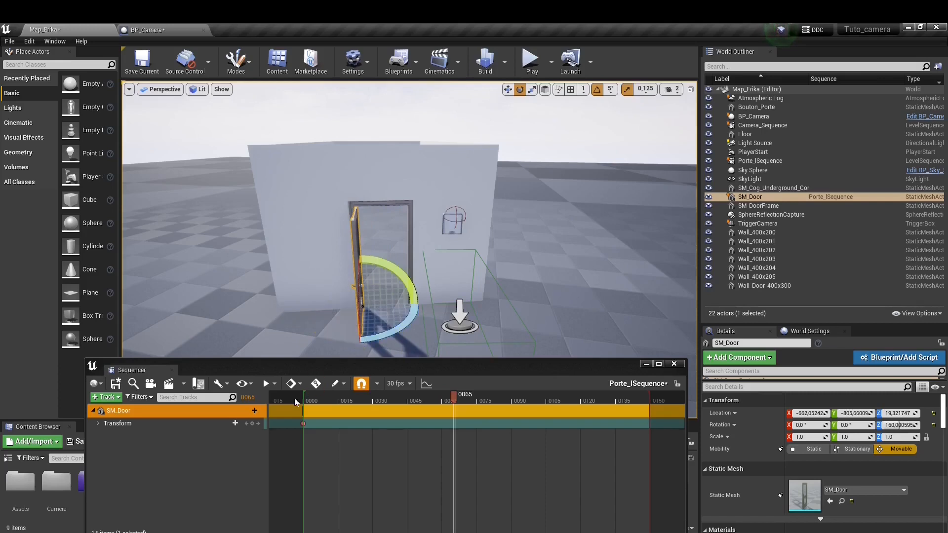
pyautogui.click(251, 423)
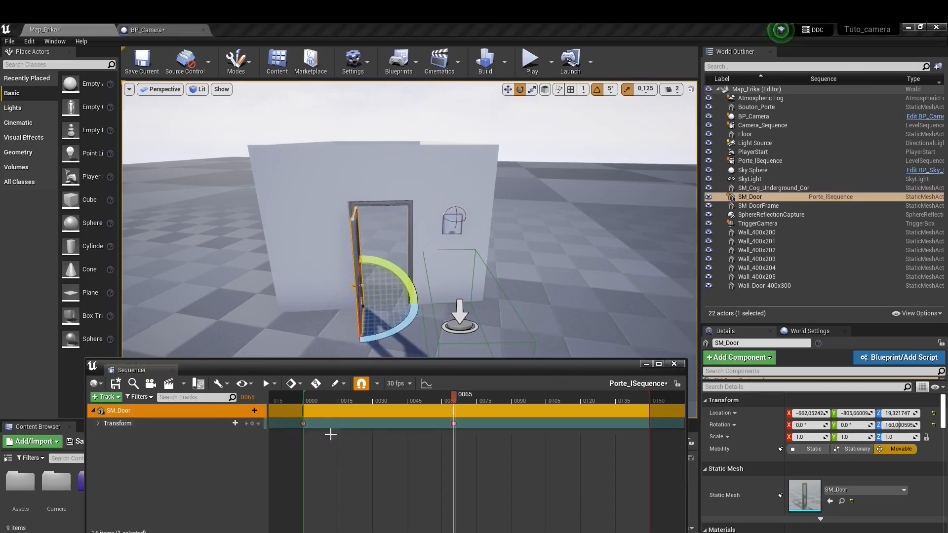
pyautogui.click(452, 422)
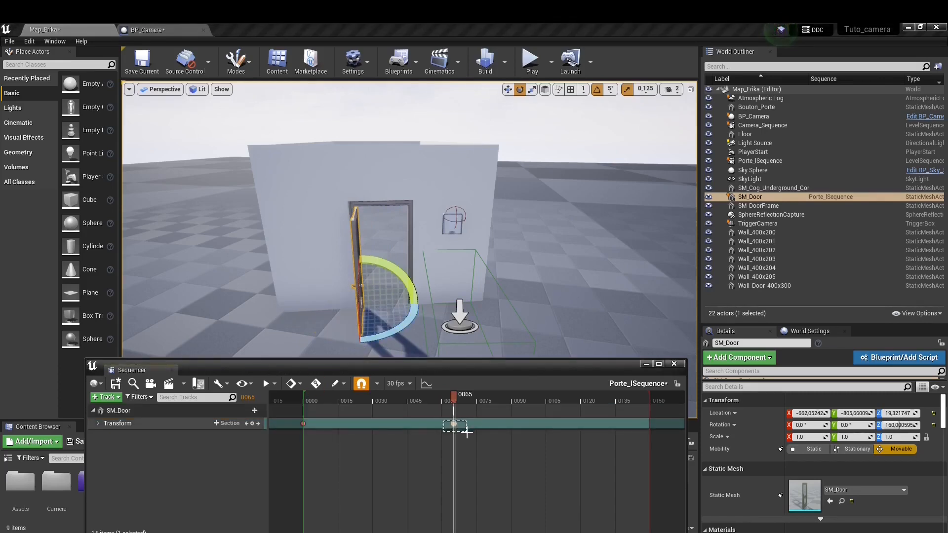
pyautogui.moveTo(467, 433); pyautogui.dragTo(467, 432)
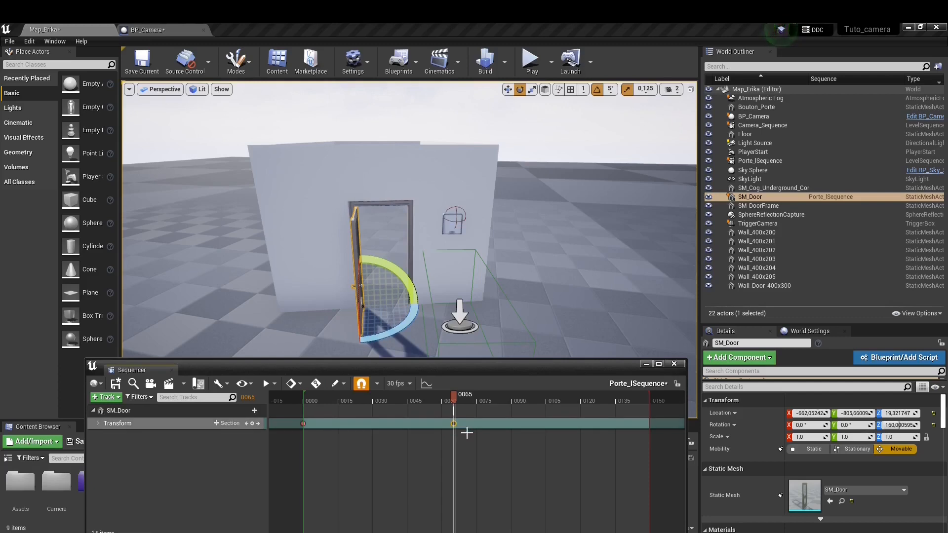
# Set an SM_Door Transform keyframe at frame 149, return the playhead to frame 0, and save Porte_lSequence.
pyautogui.moveTo(455, 400)
pyautogui.mouseDown()
pyautogui.moveTo(608, 402)
pyautogui.moveTo(653, 414)
pyautogui.moveTo(648, 435)
pyautogui.mouseUp()
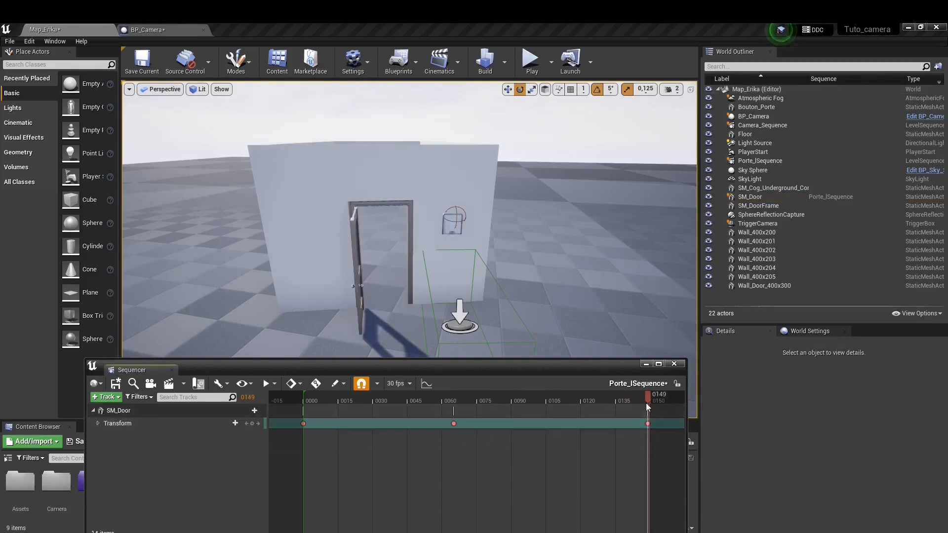
pyautogui.moveTo(650, 397); pyautogui.dragTo(306, 399)
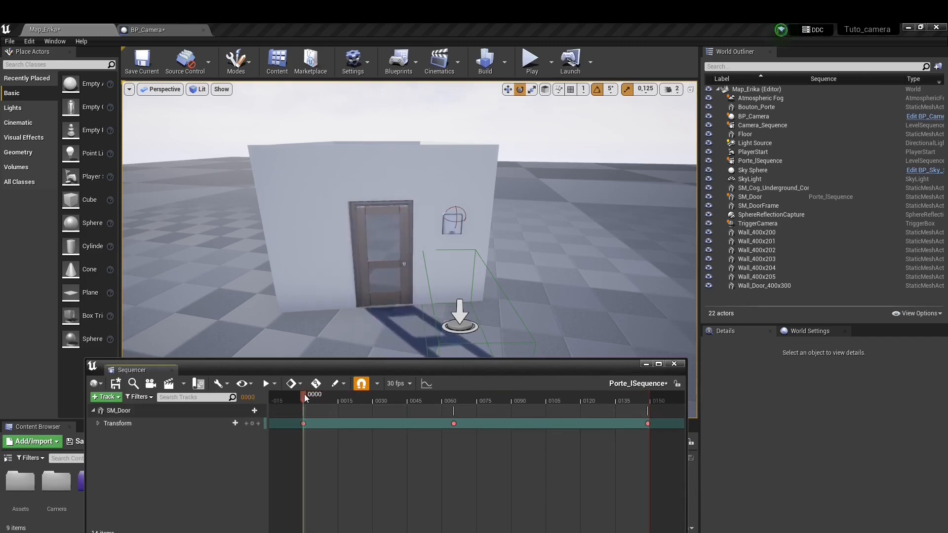
pyautogui.click(114, 386)
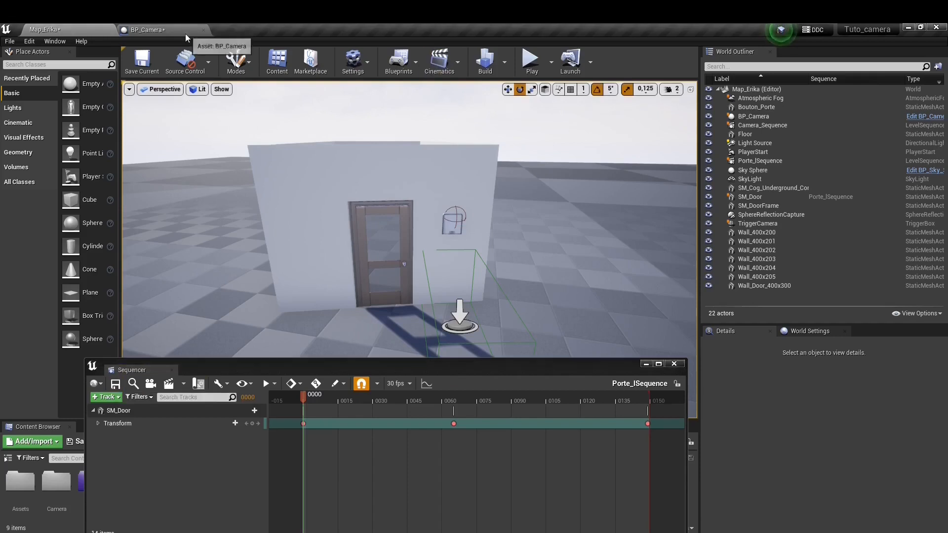
pyautogui.moveTo(354, 365); pyautogui.dragTo(0, 301)
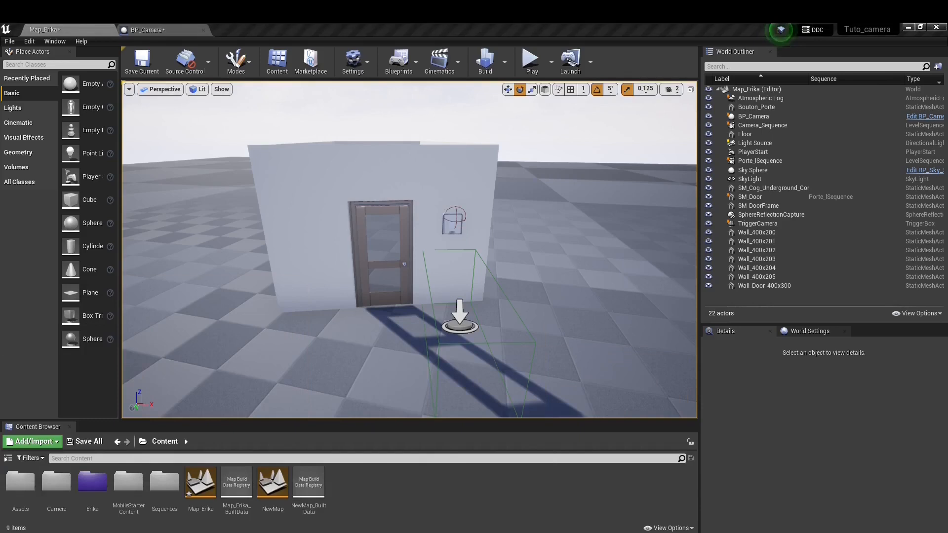
# In the BP_Camera blueprint, add an OnComponentBeginOverlap event for the Capsule component.
pyautogui.click(126, 29)
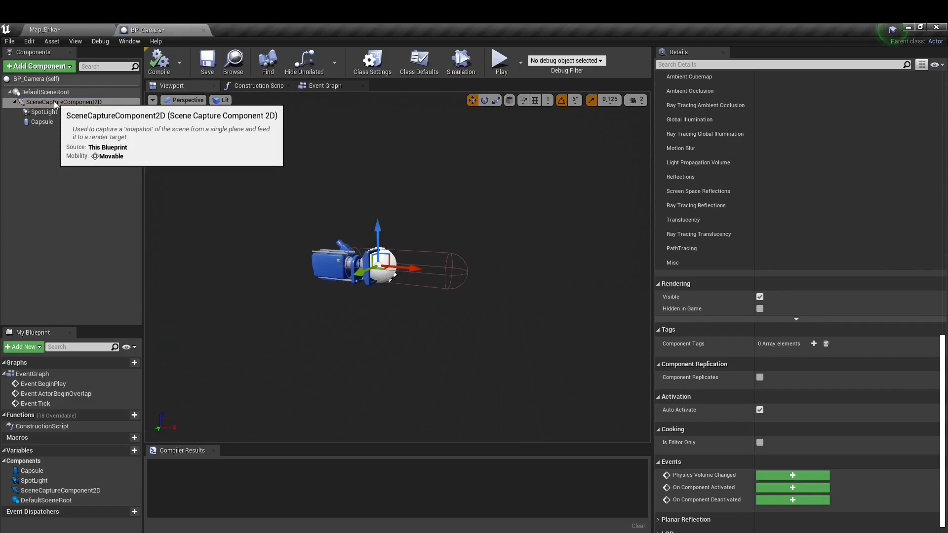
pyautogui.click(50, 122)
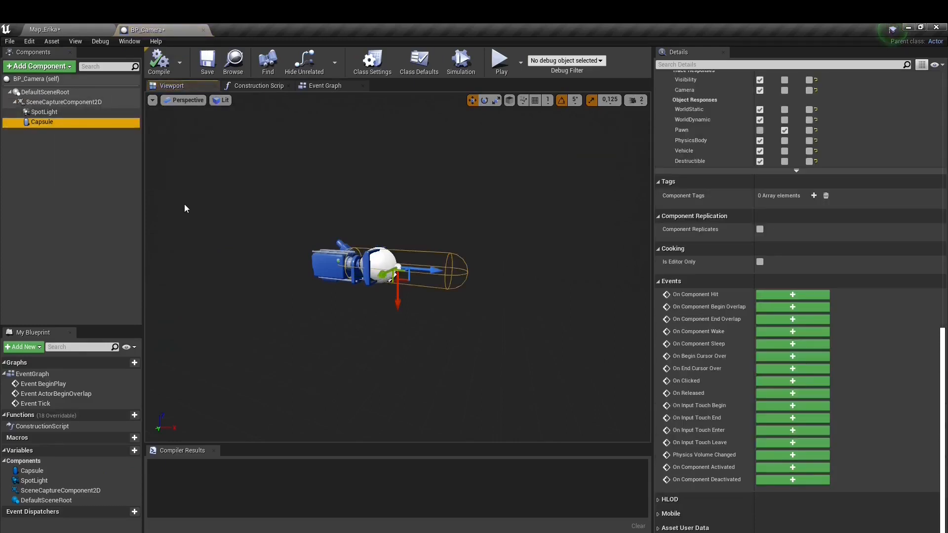
pyautogui.moveTo(217, 242)
pyautogui.mouseDown(button='right')
pyautogui.moveTo(231, 238)
pyautogui.moveTo(223, 252)
pyautogui.mouseUp(button='right')
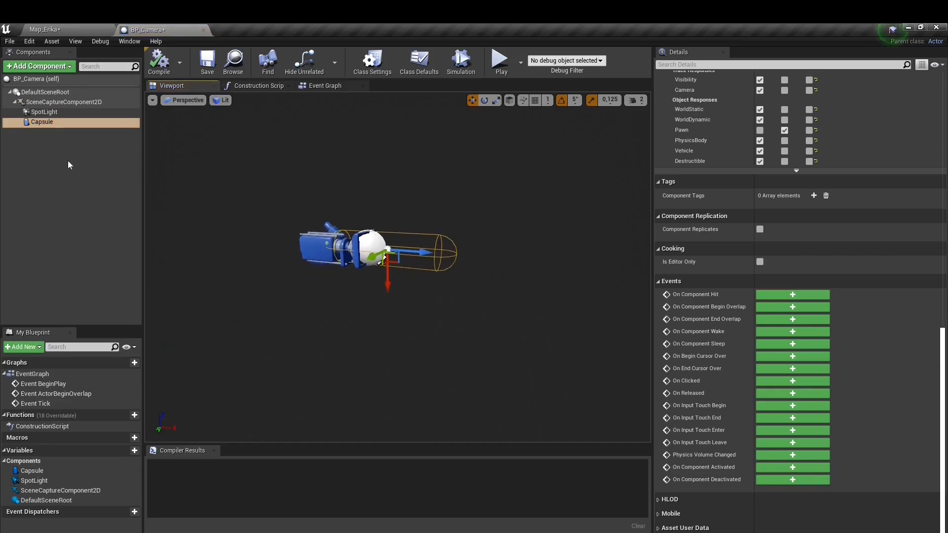
pyautogui.rightClick(48, 122)
pyautogui.moveTo(77, 137)
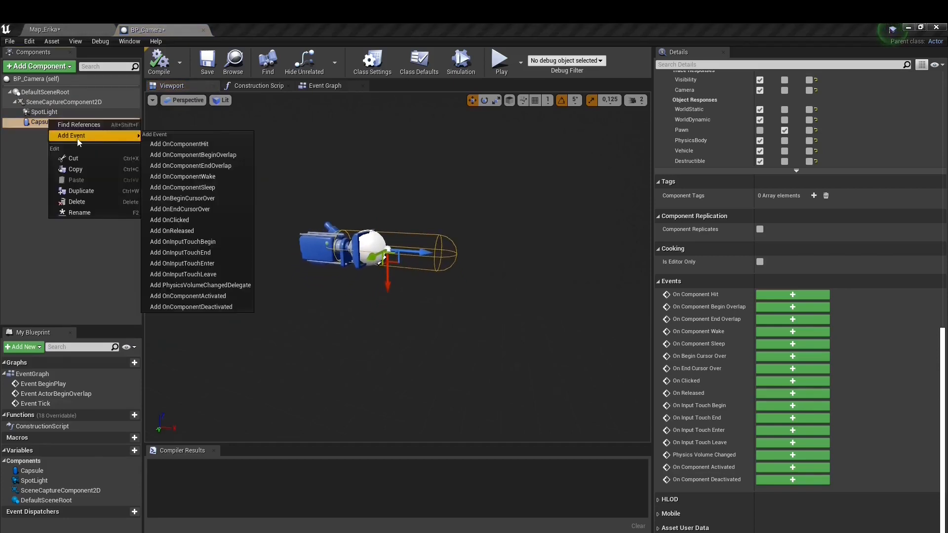
pyautogui.click(191, 156)
# Add an OnComponentEndOverlap event for the Capsule and place it below the Begin Overlap event.
pyautogui.moveTo(202, 196); pyautogui.dragTo(111, 194, button='right')
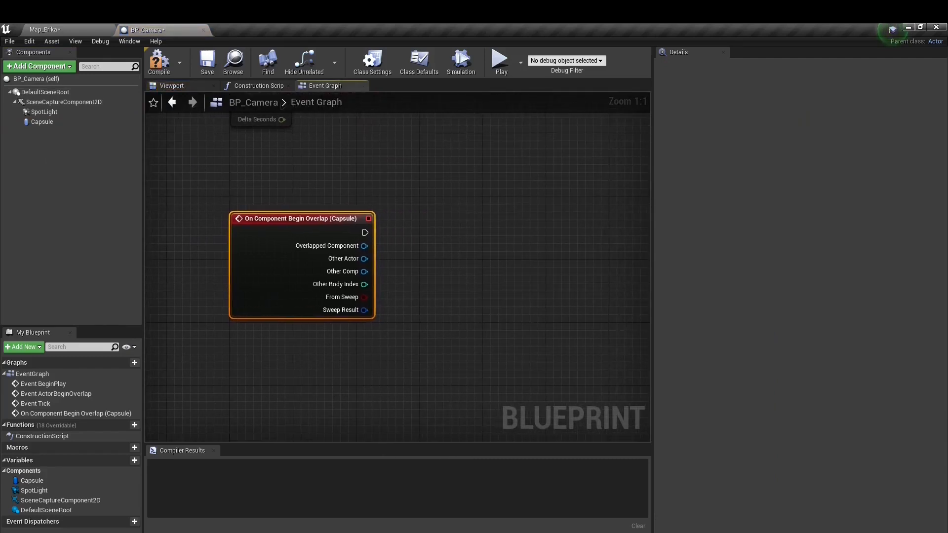
pyautogui.click(47, 120)
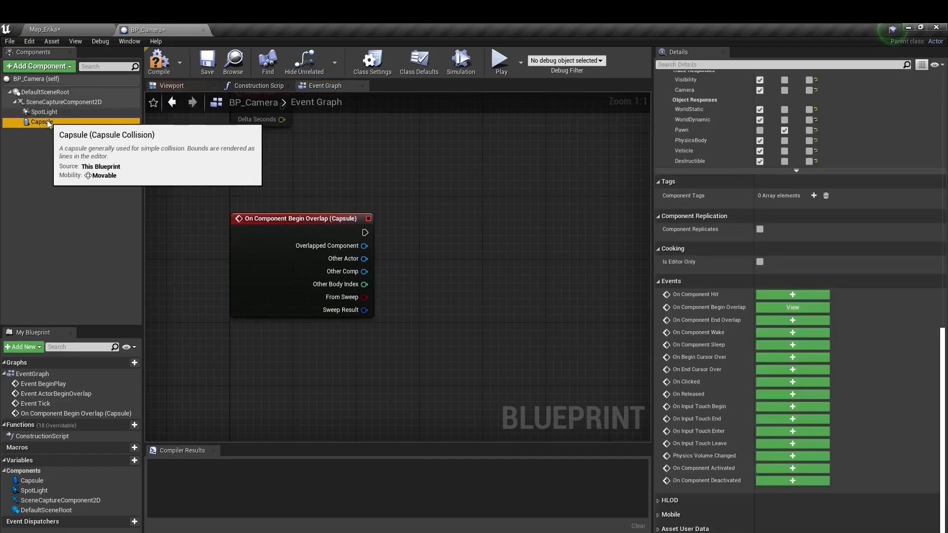
pyautogui.rightClick(46, 120)
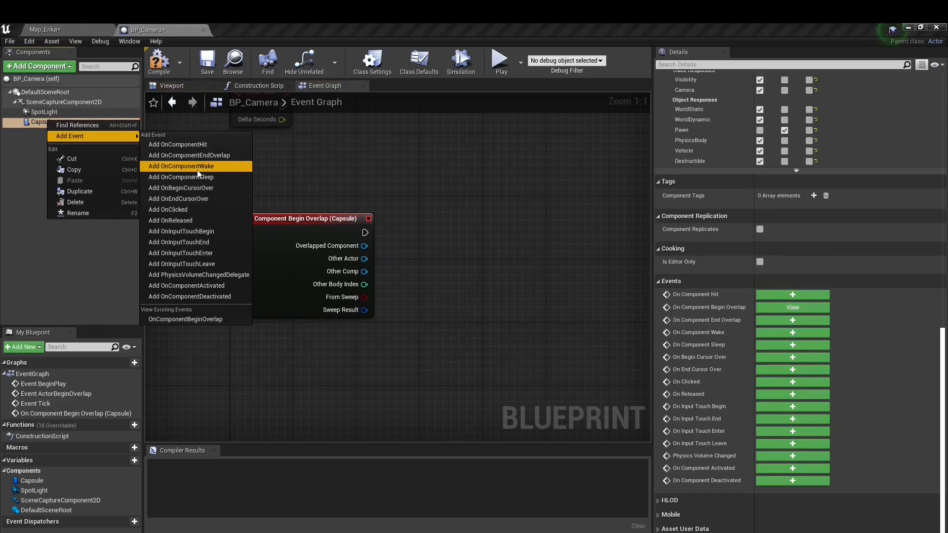
pyautogui.click(207, 156)
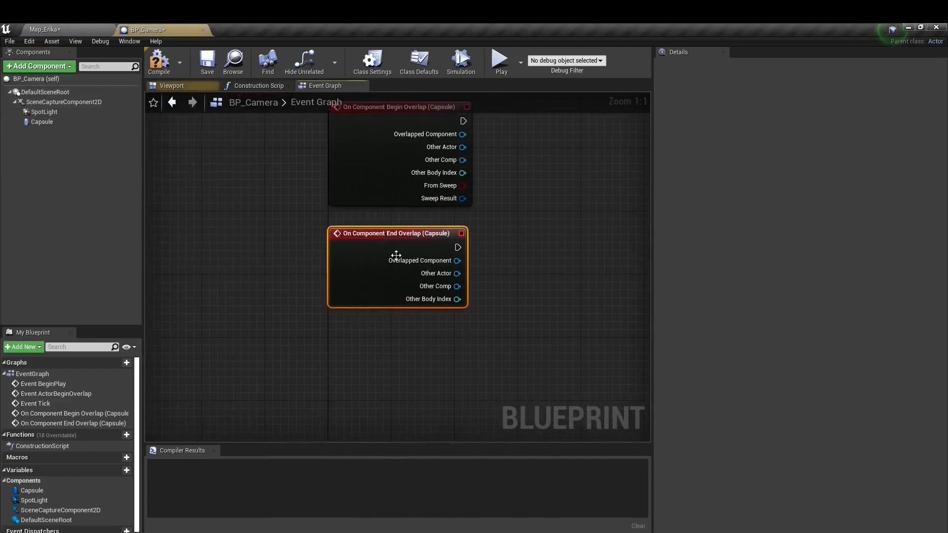
pyautogui.moveTo(389, 232); pyautogui.dragTo(389, 277)
# Add a Cast To BP_Erika node run by the Begin Overlap event, with Other Actor feeding its Object input.
pyautogui.moveTo(301, 256); pyautogui.dragTo(188, 320, button='right')
pyautogui.moveTo(345, 189); pyautogui.dragTo(378, 194)
pyautogui.write('cast t')
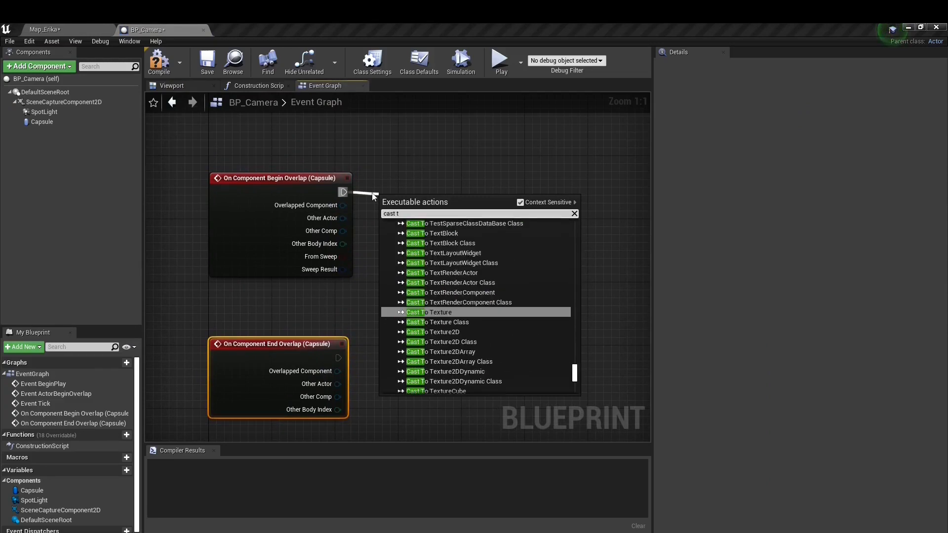
pyautogui.write('o bp')
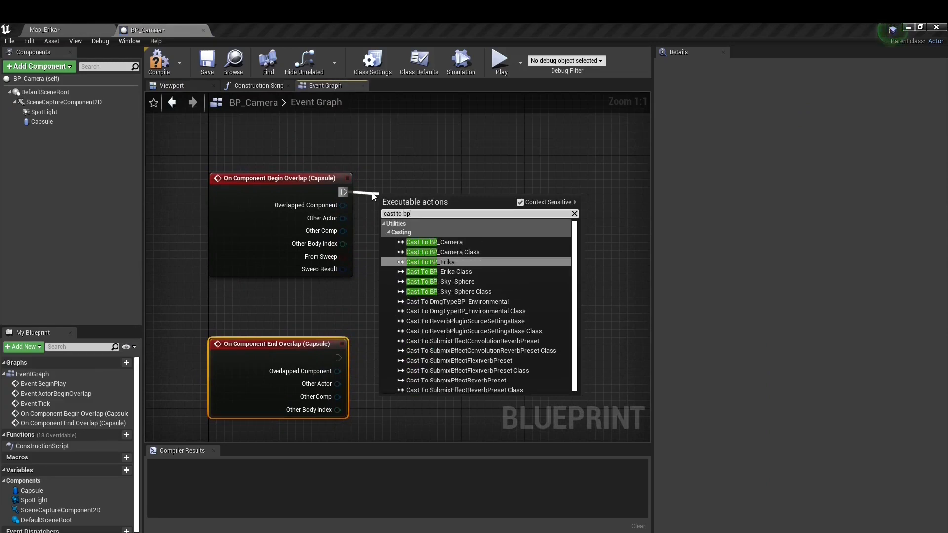
pyautogui.click(428, 262)
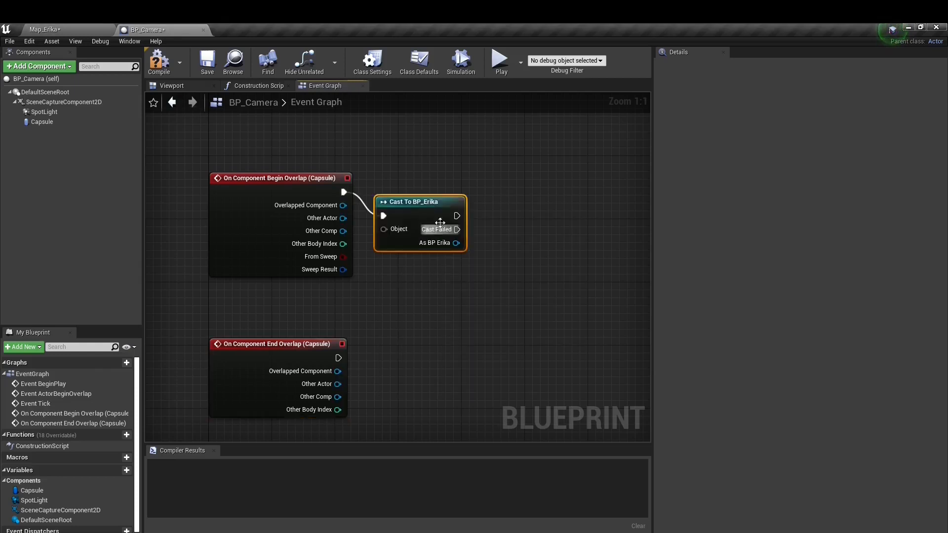
pyautogui.moveTo(443, 198); pyautogui.dragTo(484, 183)
pyautogui.moveTo(342, 218); pyautogui.dragTo(422, 214)
# Duplicate the Cast To BP_Erika node for the End Overlap event, connecting its execution and Other Actor outputs to the copy.
pyautogui.moveTo(443, 169); pyautogui.dragTo(485, 240)
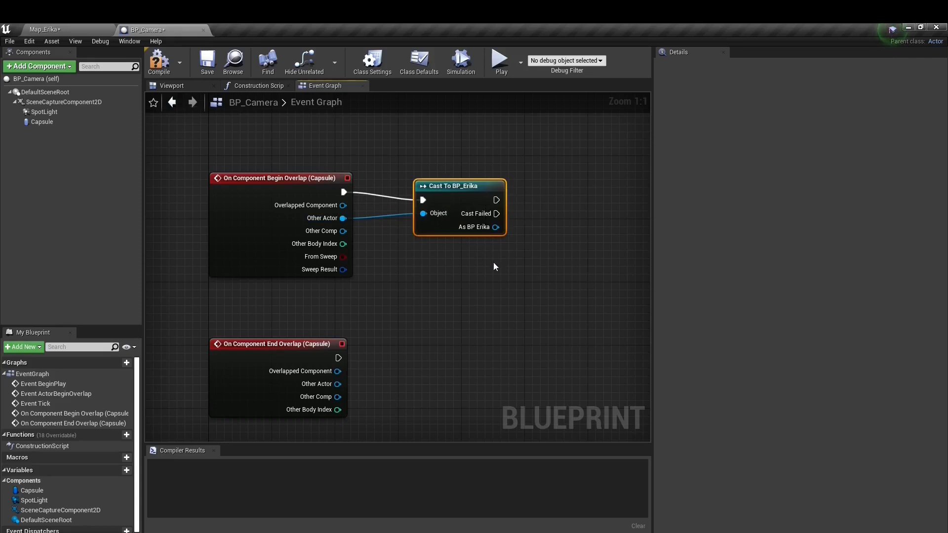
pyautogui.hotkey('ctrl', 'v')
pyautogui.moveTo(513, 258); pyautogui.dragTo(441, 347)
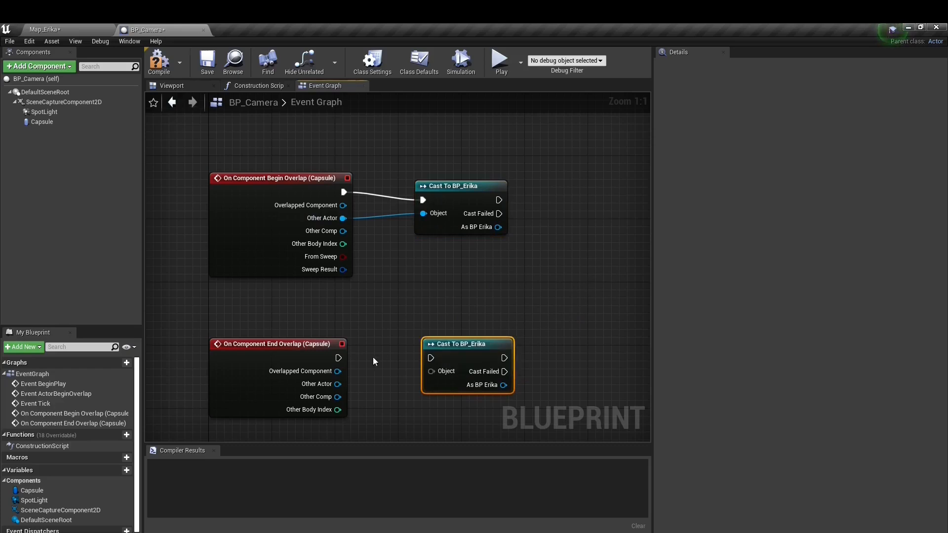
pyautogui.moveTo(339, 358); pyautogui.dragTo(431, 358)
pyautogui.moveTo(344, 380); pyautogui.dragTo(429, 371)
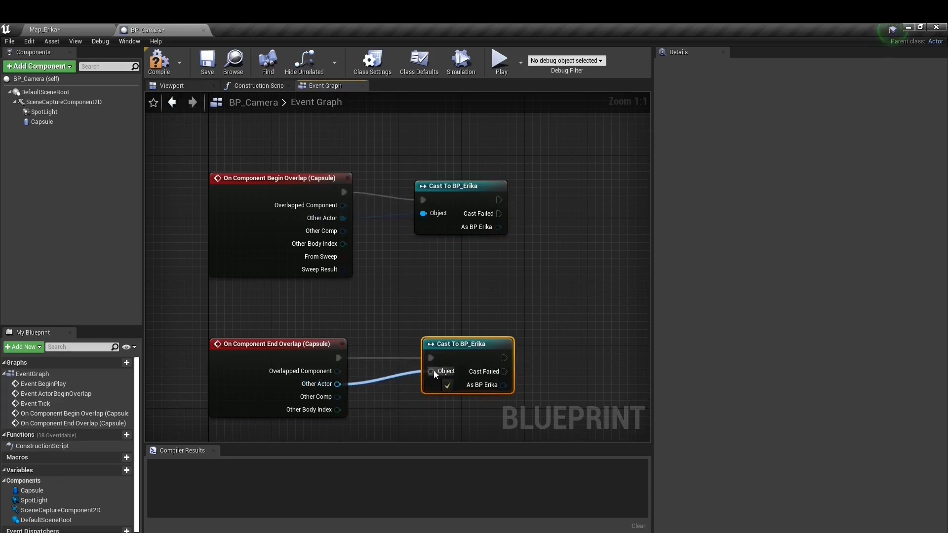
# Add a Create Level Sequence Player node after the Begin Overlap cast, with Porte_lSequence as its level sequence.
pyautogui.moveTo(469, 305); pyautogui.dragTo(323, 352, button='right')
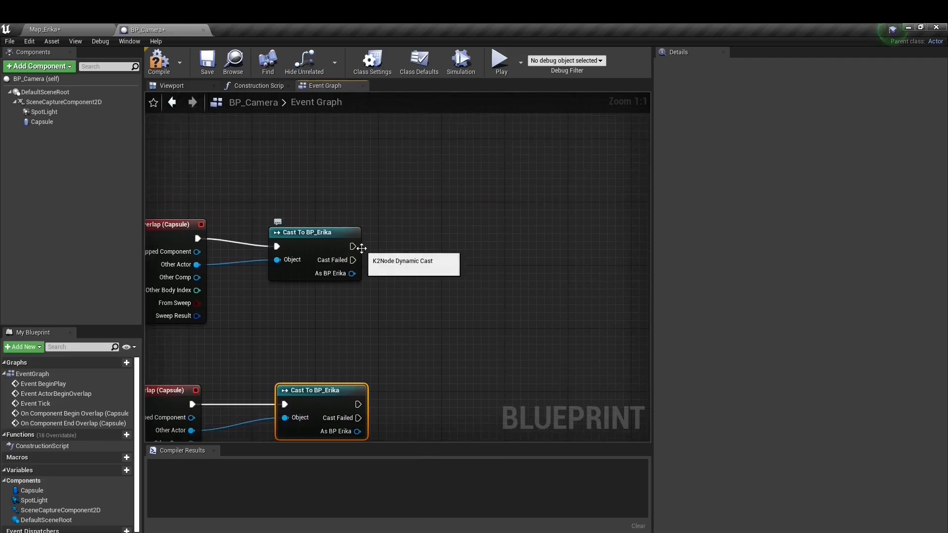
pyautogui.moveTo(351, 246); pyautogui.dragTo(395, 230)
pyautogui.write('create')
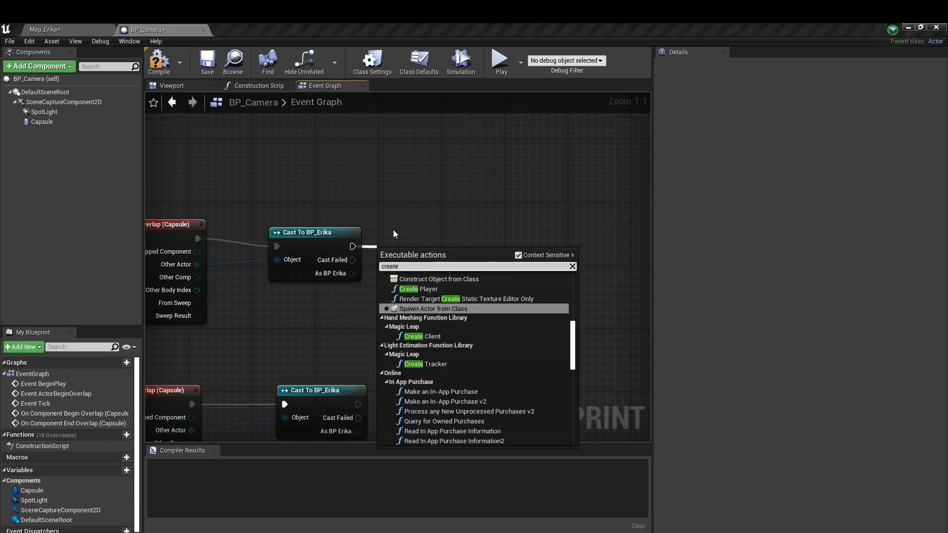
pyautogui.write(' le')
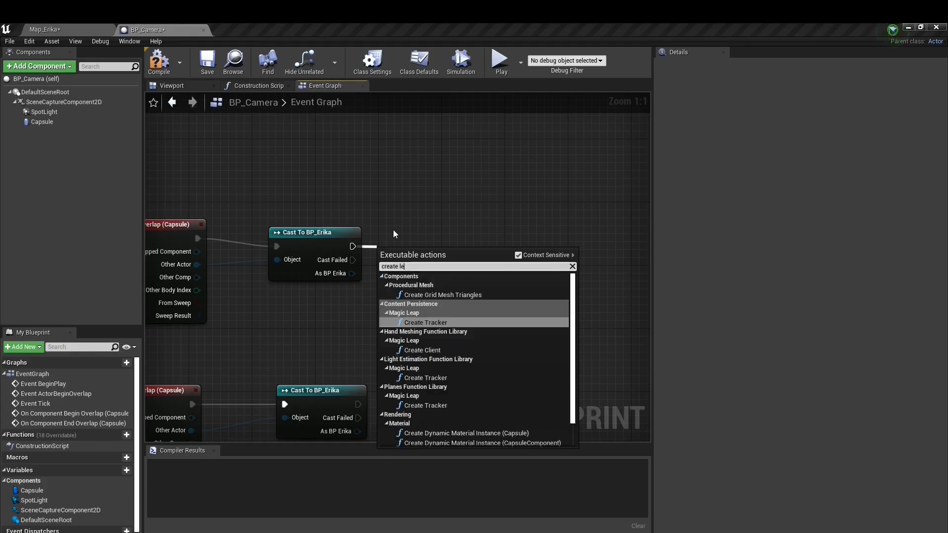
pyautogui.write('vel')
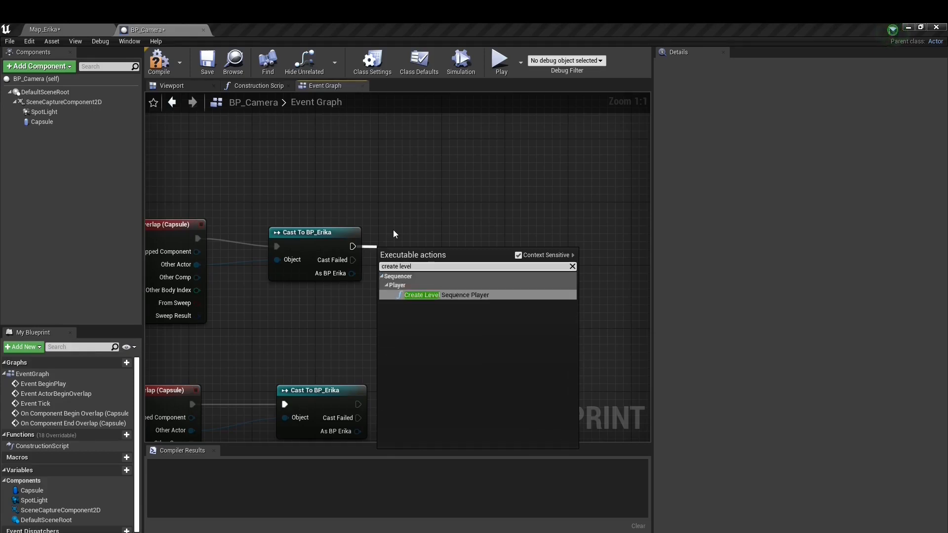
pyautogui.click(431, 296)
pyautogui.moveTo(484, 257); pyautogui.dragTo(493, 230)
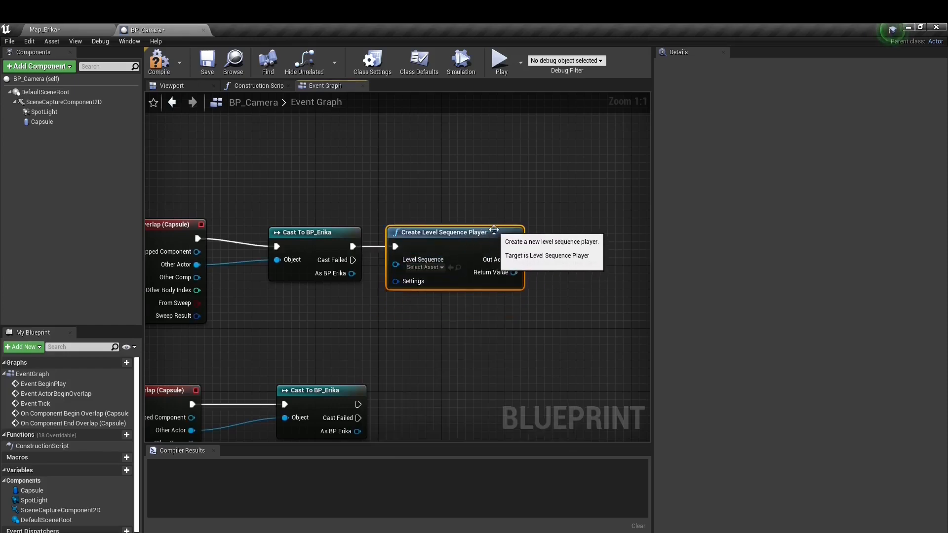
pyautogui.click(441, 267)
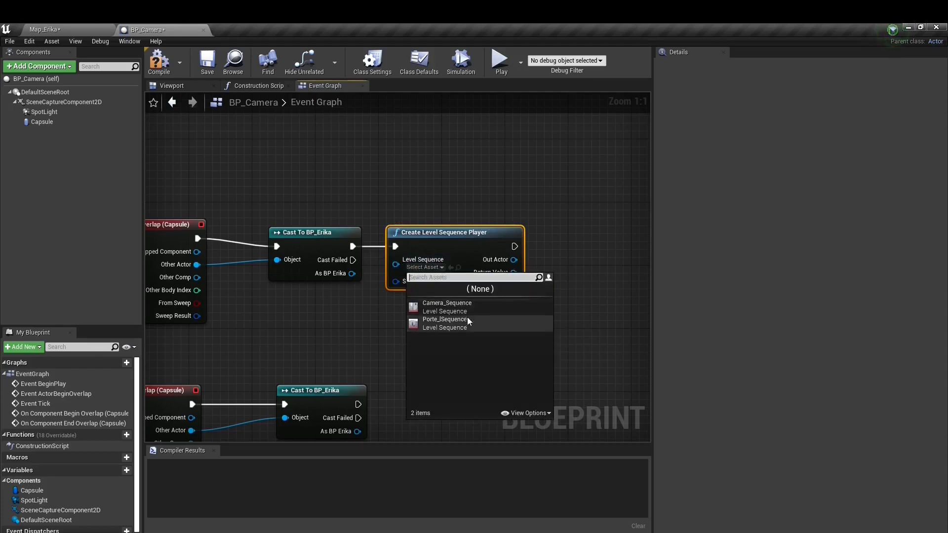
pyautogui.click(455, 322)
# Add a Movie Scene Sequence Player Play node after Create Level Sequence Player and connect Out Actor to its Target.
pyautogui.moveTo(429, 370); pyautogui.dragTo(271, 368, button='right')
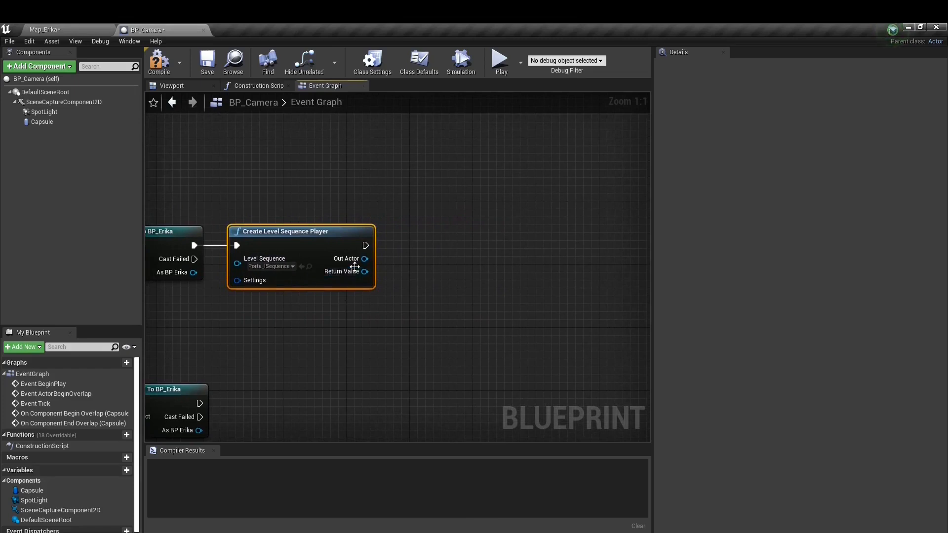
pyautogui.moveTo(365, 245); pyautogui.dragTo(392, 242)
pyautogui.write('play')
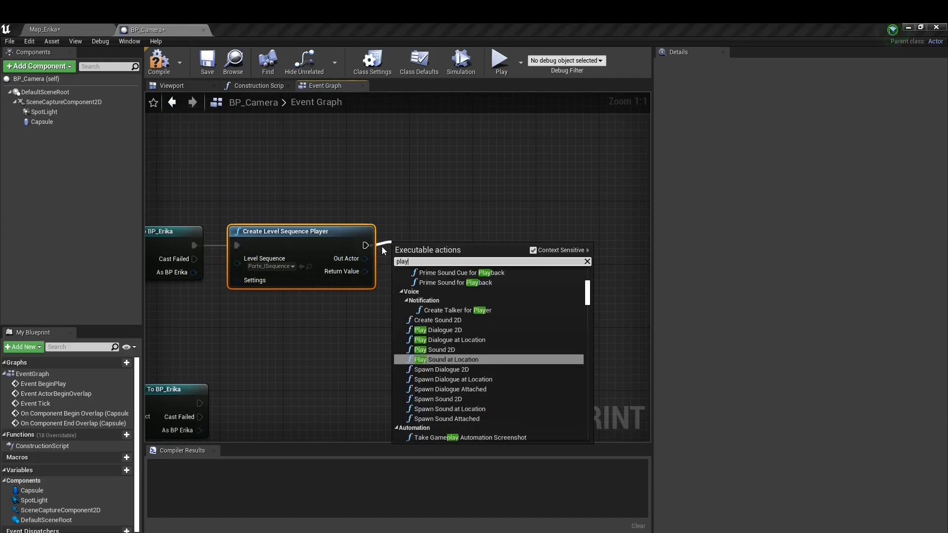
pyautogui.write(' sequence')
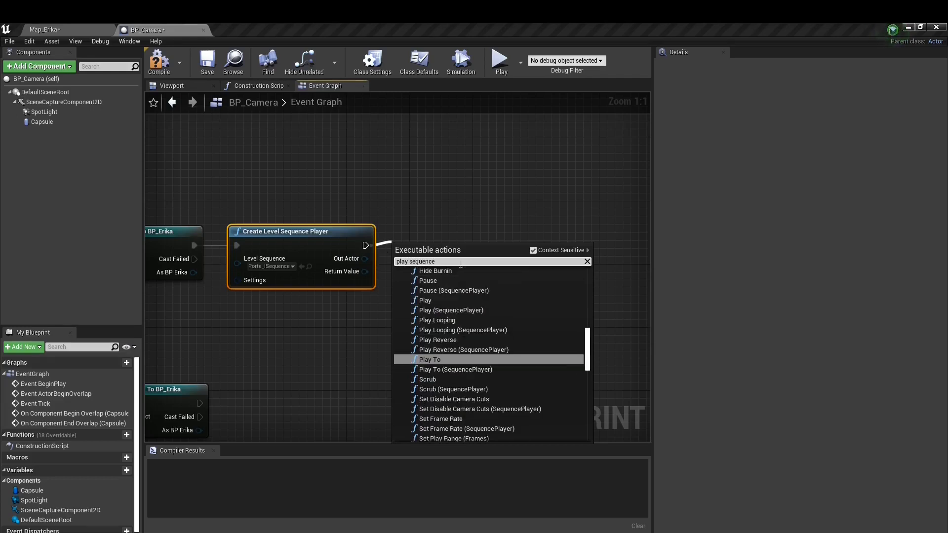
pyautogui.click(533, 250)
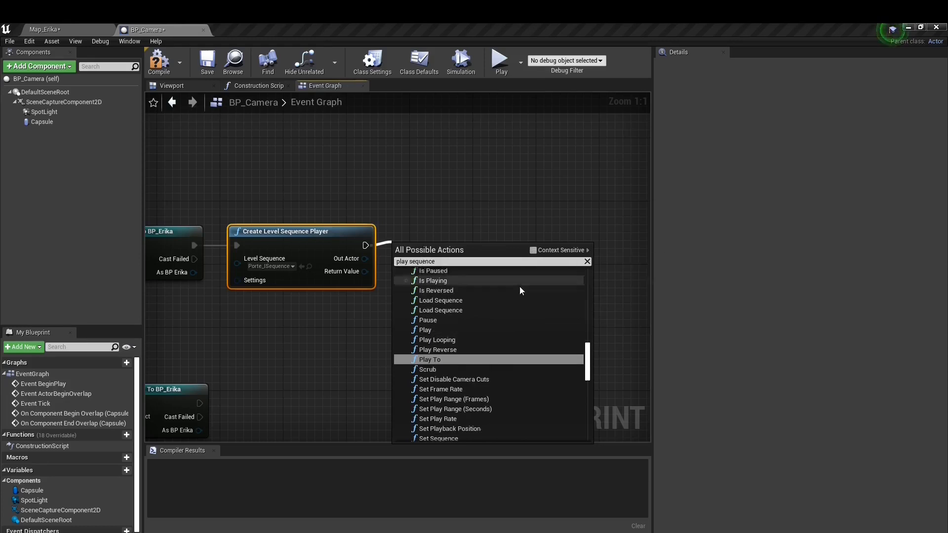
pyautogui.click(425, 330)
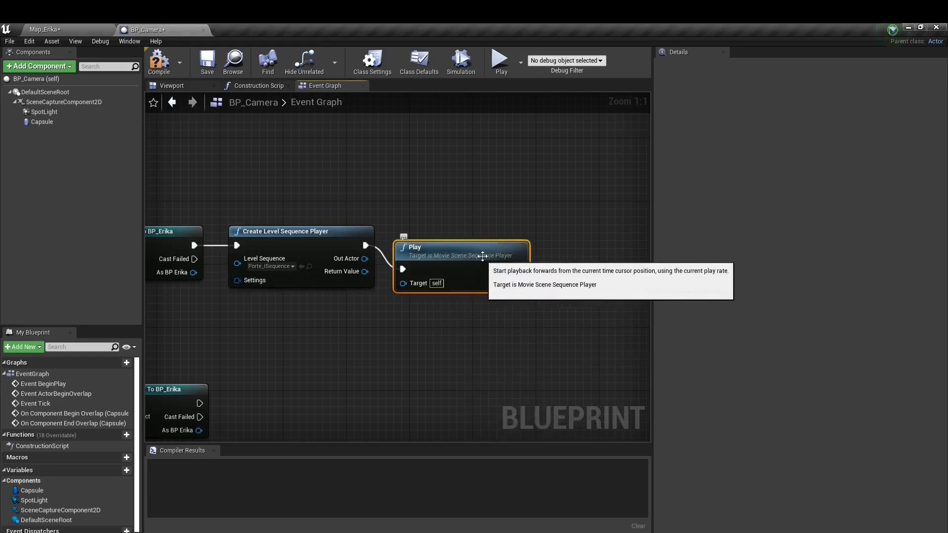
pyautogui.moveTo(482, 255); pyautogui.dragTo(506, 240)
pyautogui.moveTo(372, 257); pyautogui.dragTo(427, 266)
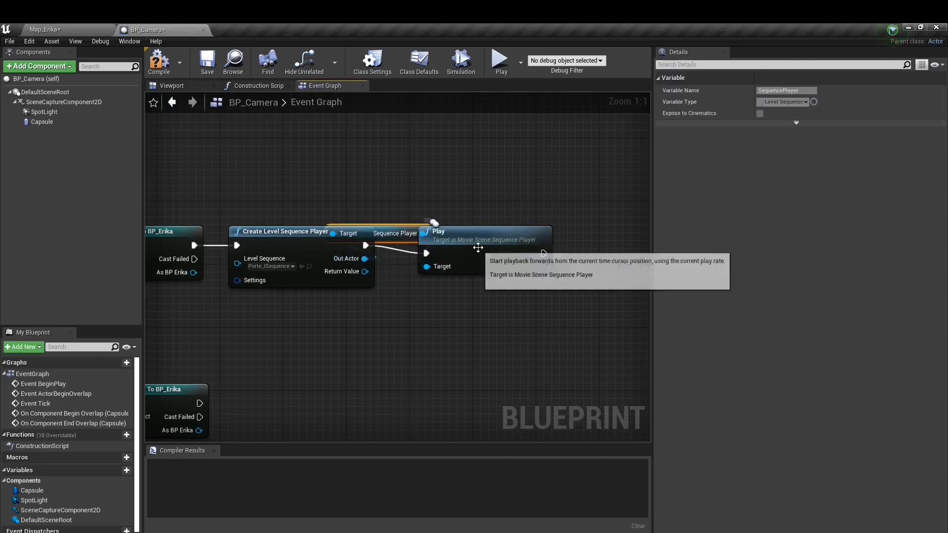
# Arrange the Sequence Player getter between the two nodes and align Play with Create Level Sequence Player's execution line.
pyautogui.moveTo(400, 235); pyautogui.dragTo(391, 330)
pyautogui.moveTo(483, 232); pyautogui.dragTo(552, 231)
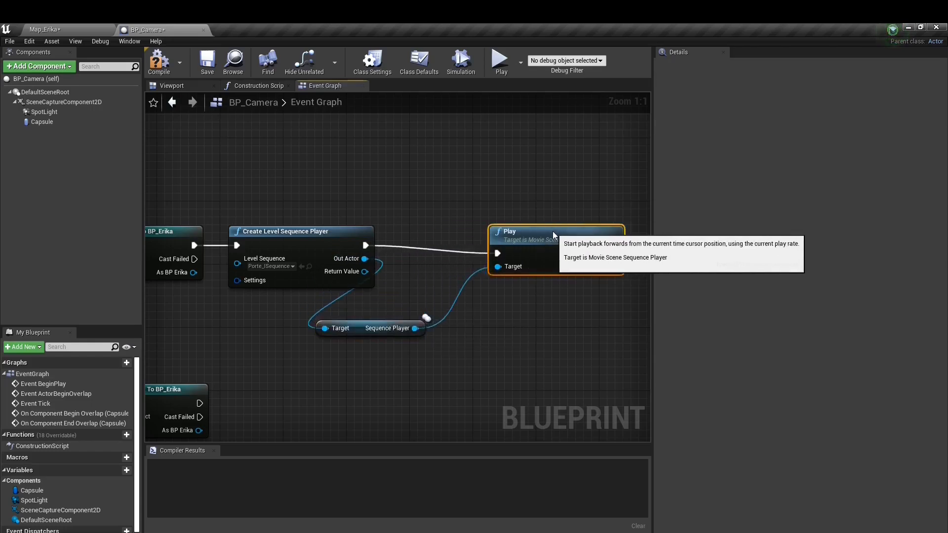
pyautogui.moveTo(355, 326); pyautogui.dragTo(422, 280)
pyautogui.moveTo(543, 238); pyautogui.dragTo(565, 230)
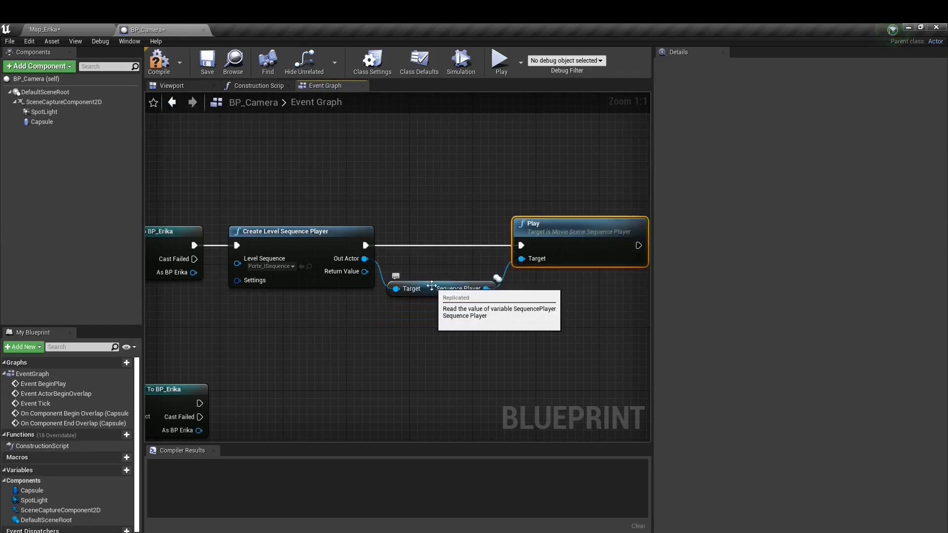
pyautogui.moveTo(431, 286); pyautogui.dragTo(430, 281)
# Add a Movie Scene Sequence Player Play Reverse node after the End Overlap cast and place it below the Play node.
pyautogui.moveTo(367, 373); pyautogui.dragTo(387, 322, button='right')
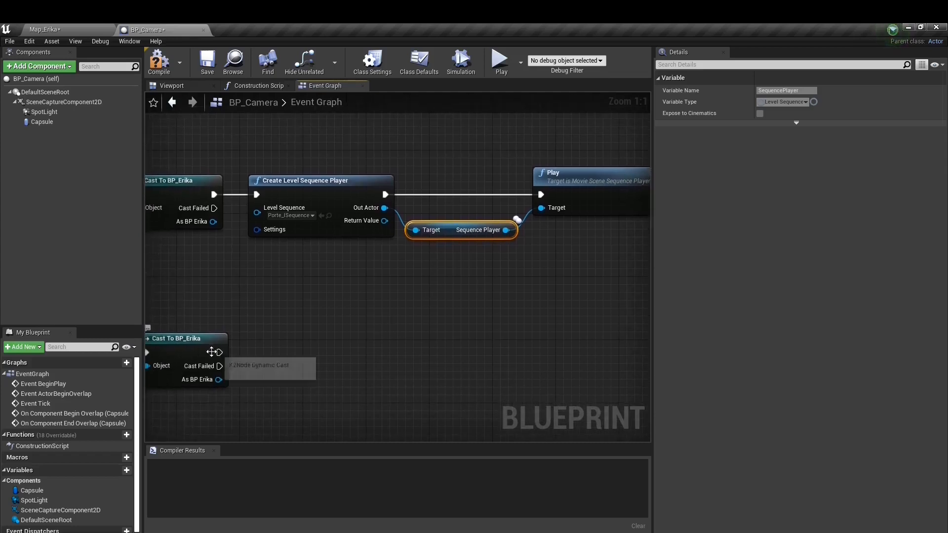
pyautogui.moveTo(217, 352); pyautogui.dragTo(431, 352)
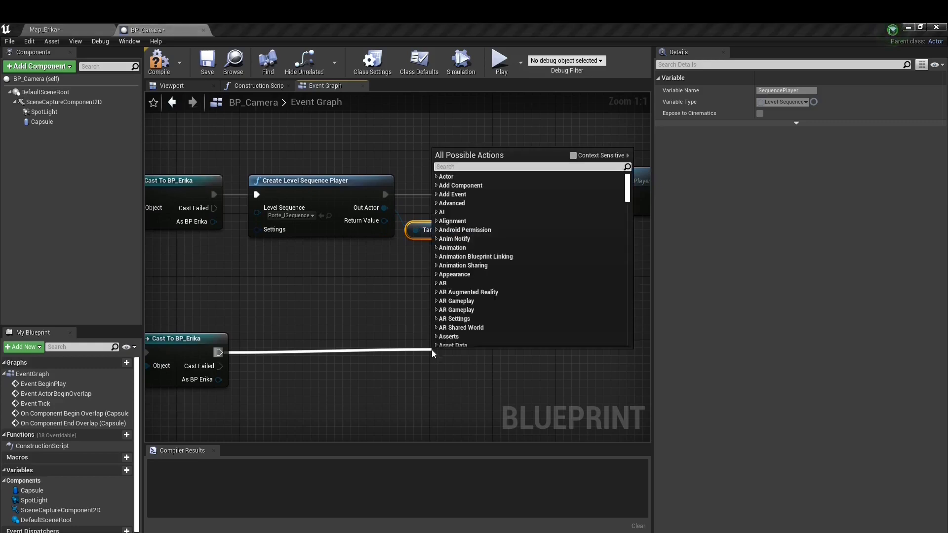
pyautogui.write('reverse')
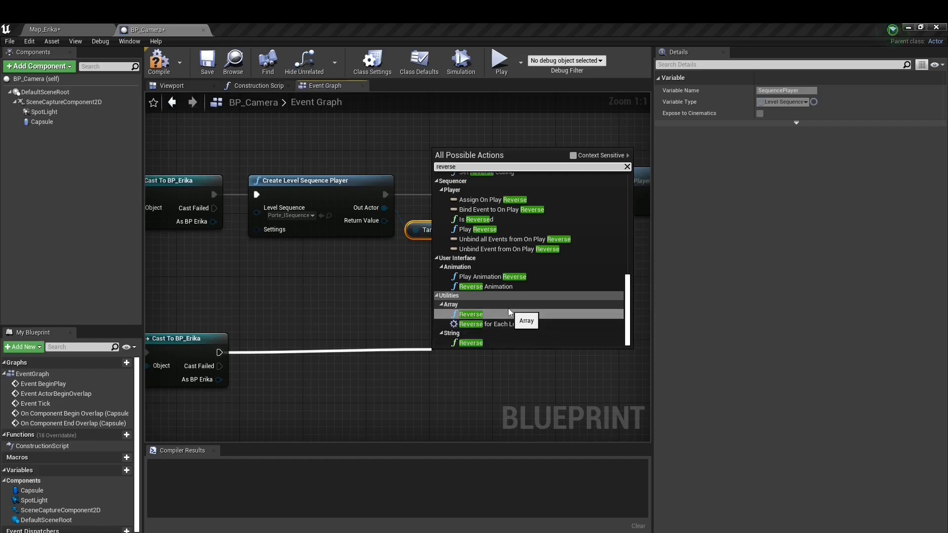
pyautogui.scroll(3, 507, 282)
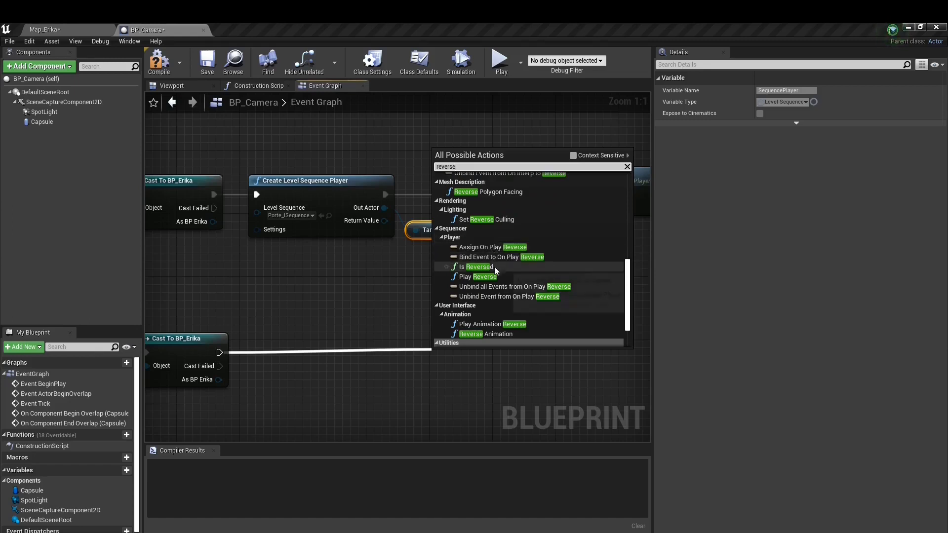
pyautogui.click(494, 277)
pyautogui.moveTo(501, 350); pyautogui.dragTo(594, 328)
pyautogui.moveTo(594, 324); pyautogui.dragTo(491, 330, button='right')
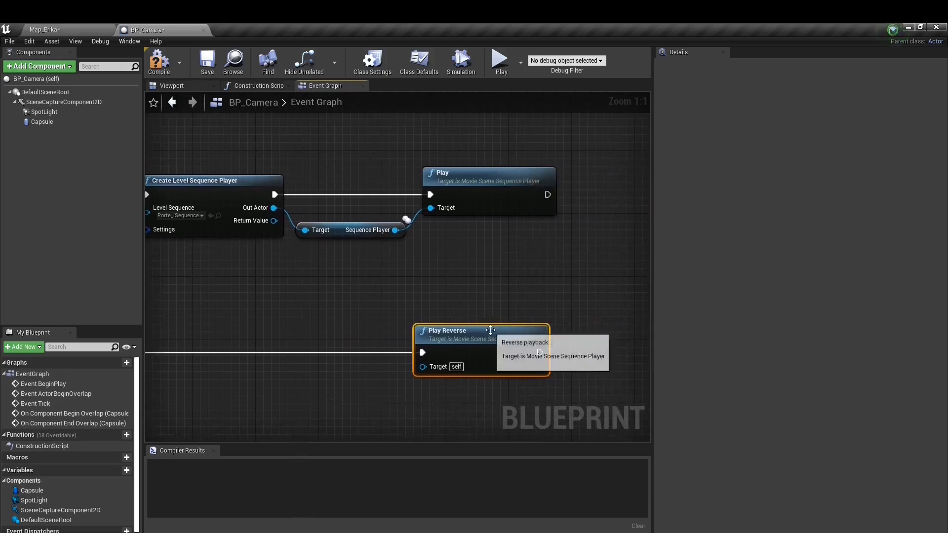
pyautogui.moveTo(490, 330); pyautogui.dragTo(506, 330)
# Connect the Sequence Player output to Play Reverse's Target with the getter between both rows, and compile and save BP_Camera.
pyautogui.moveTo(395, 230); pyautogui.dragTo(438, 366)
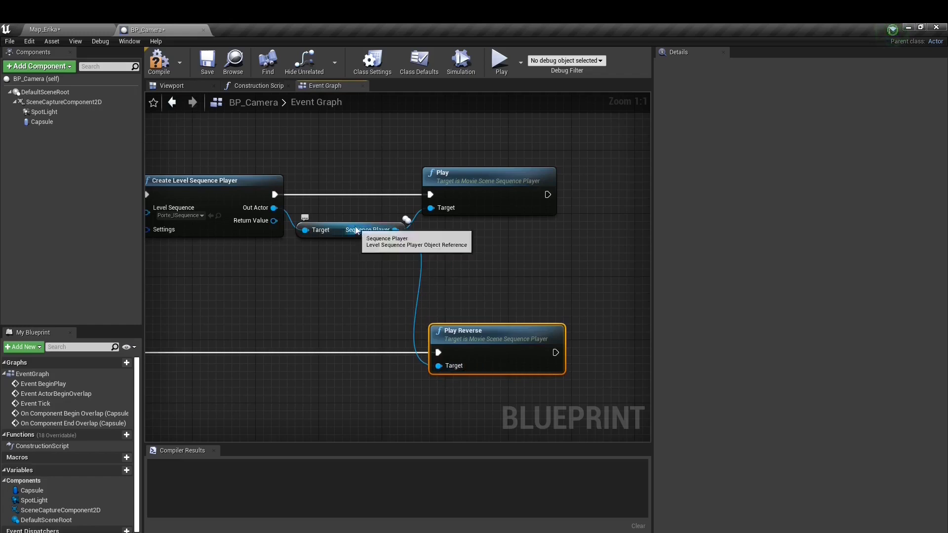
pyautogui.moveTo(350, 229); pyautogui.dragTo(343, 278)
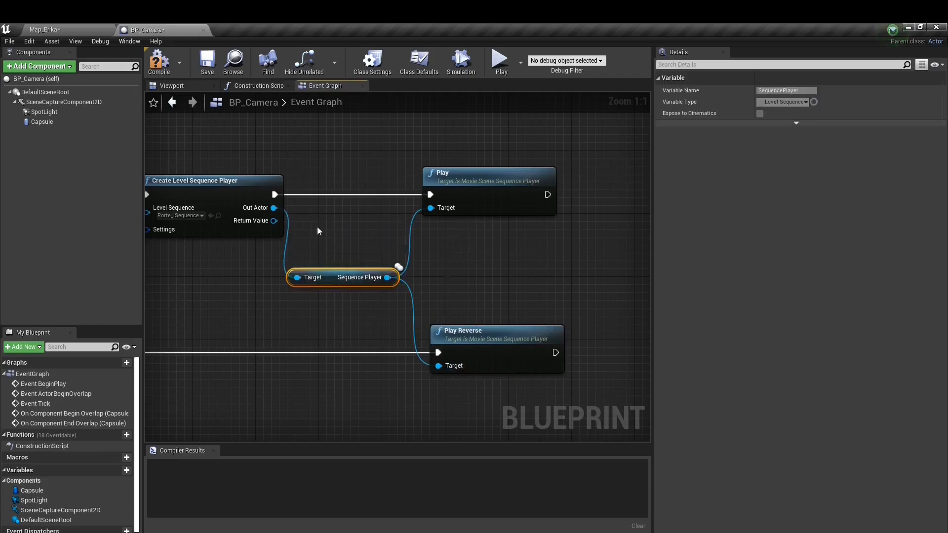
pyautogui.click(148, 68)
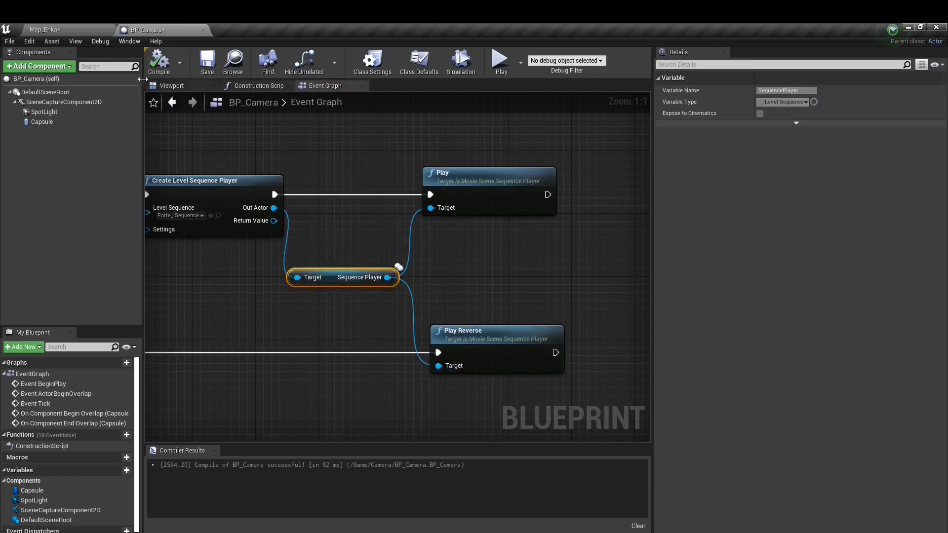
pyautogui.click(205, 62)
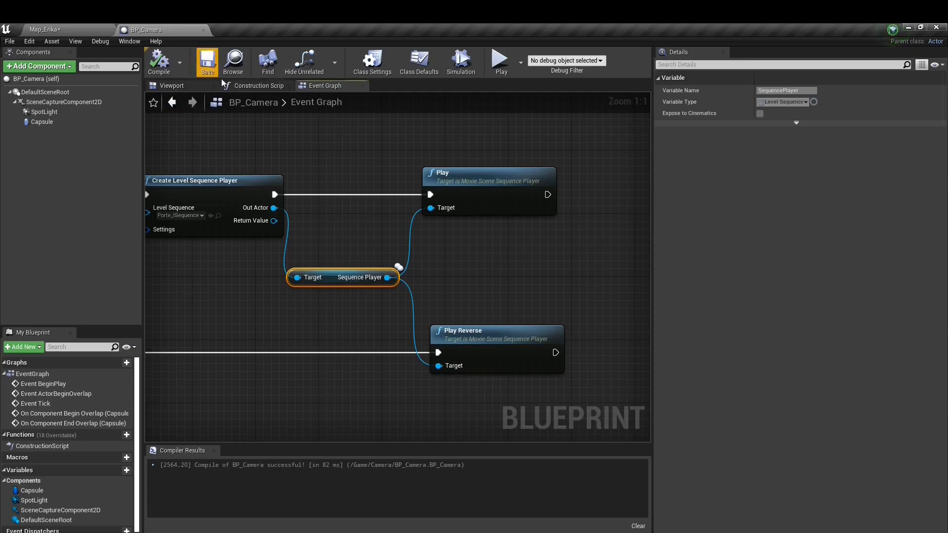
# Play-test the level by walking the character to the camera, through the door and back to it from inside the room.
pyautogui.click(512, 62)
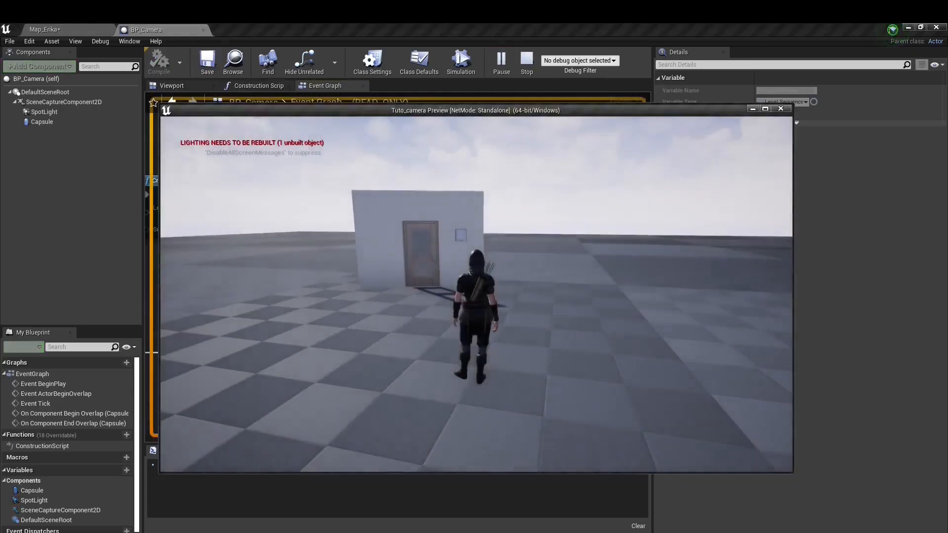
pyautogui.press('w')
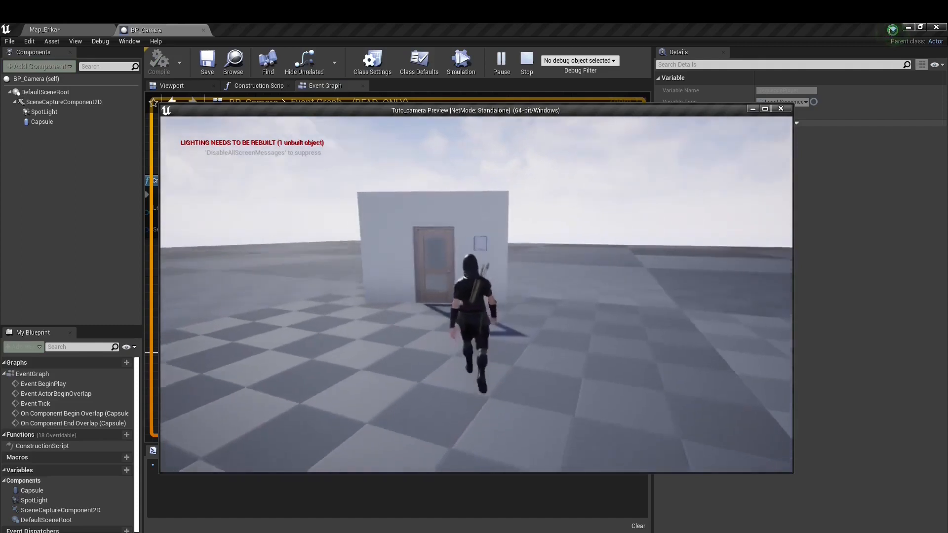
pyautogui.press('w')
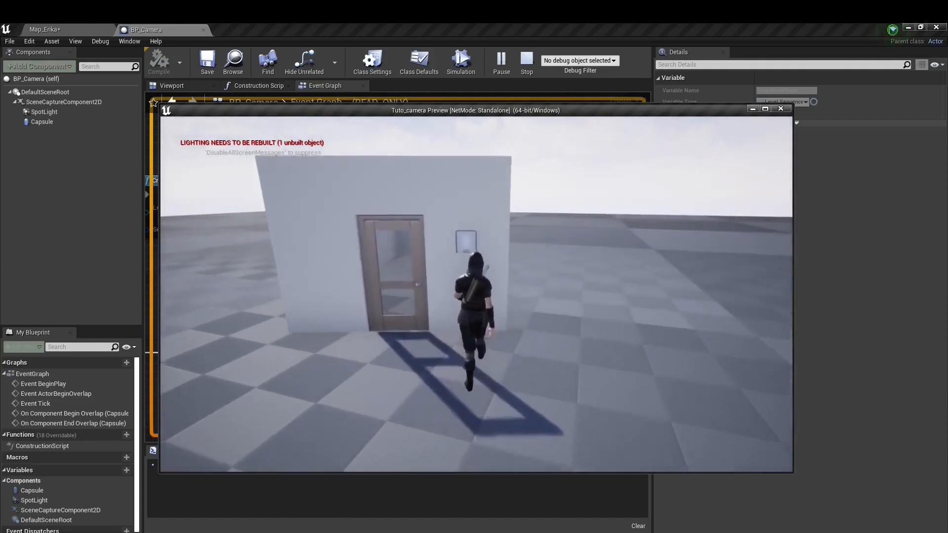
pyautogui.press('e')
pyautogui.press('a')
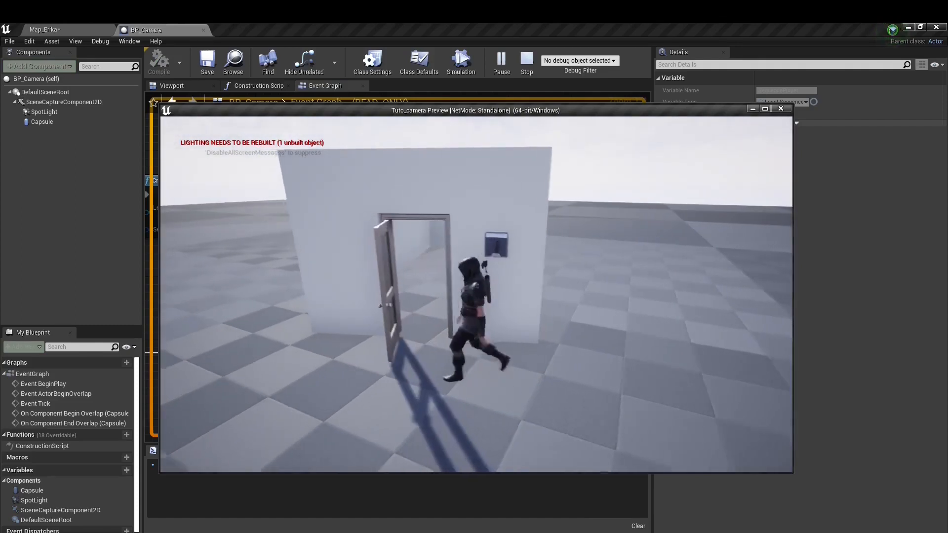
pyautogui.press('w')
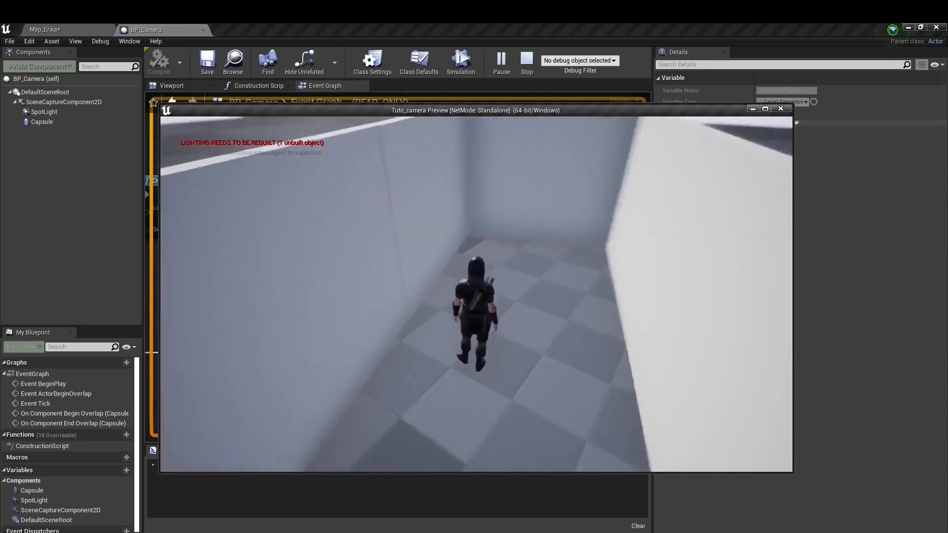
pyautogui.press('w')
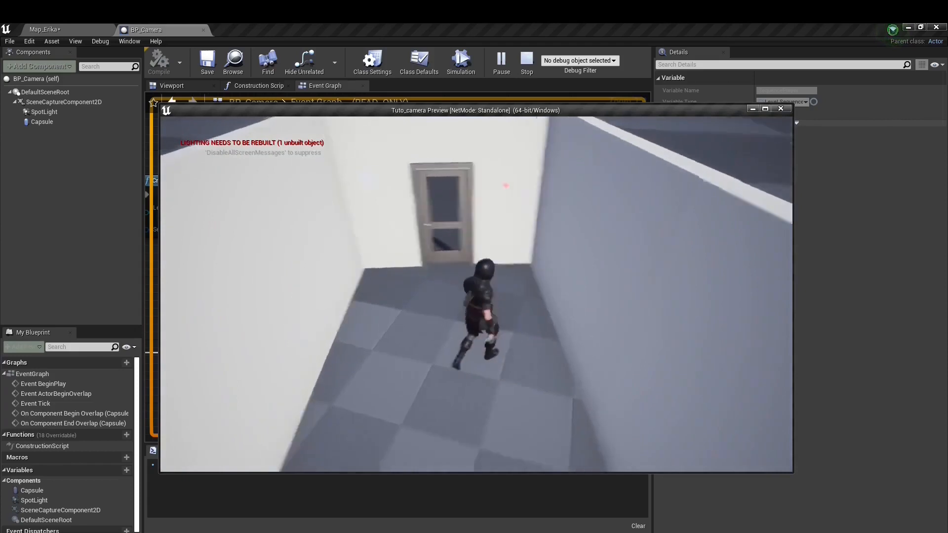
pyautogui.press('w')
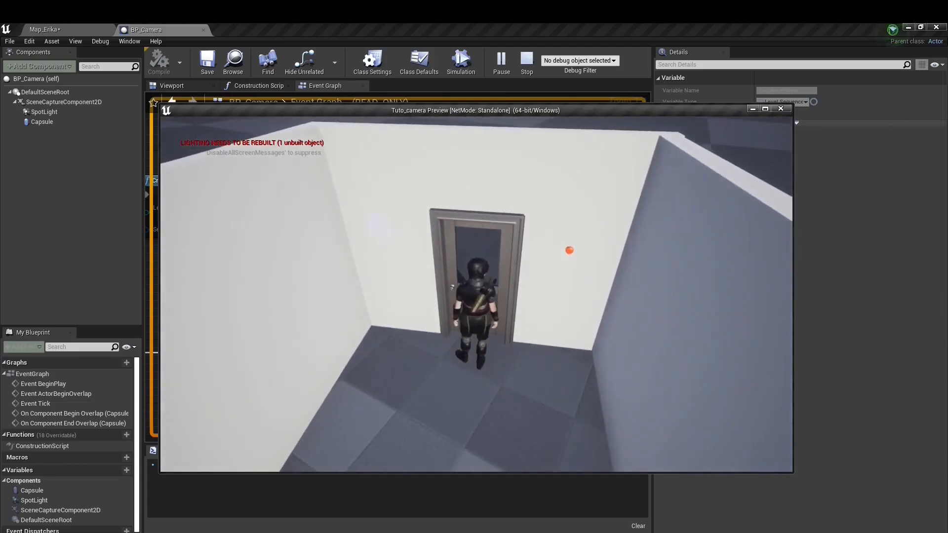
pyautogui.press('Escape')
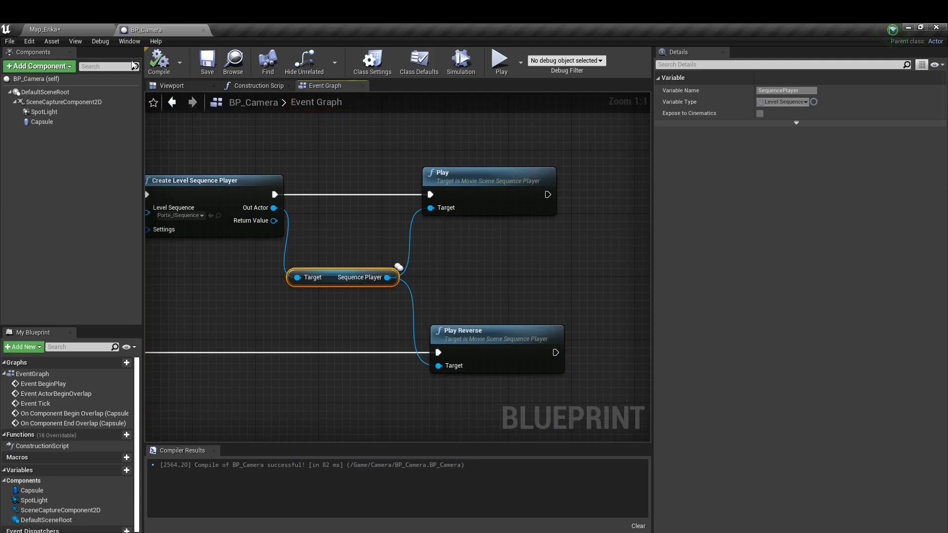
# Place a Box Trigger in Map_Erika on the floor inside the room near the door and rotate it -20° about Z.
pyautogui.click(57, 28)
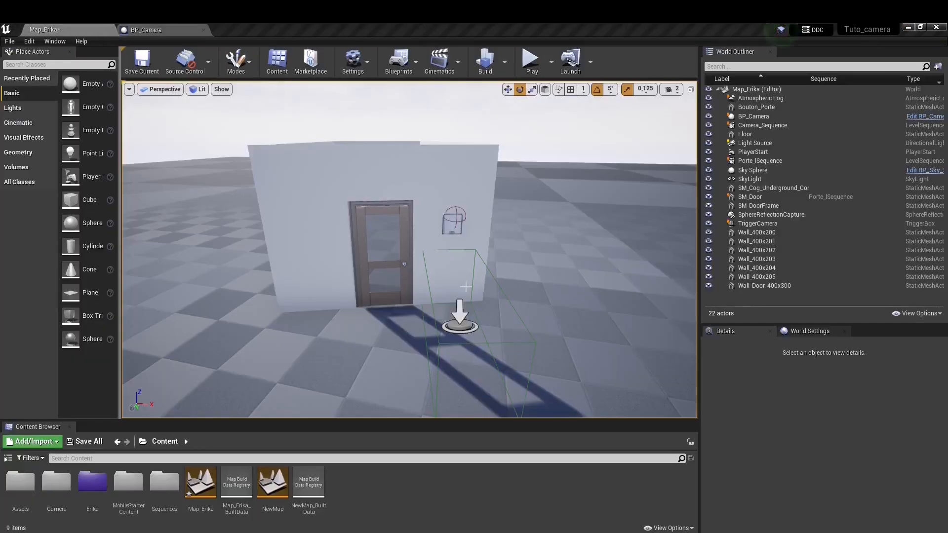
pyautogui.moveTo(410, 249); pyautogui.dragTo(411, 207, button='right')
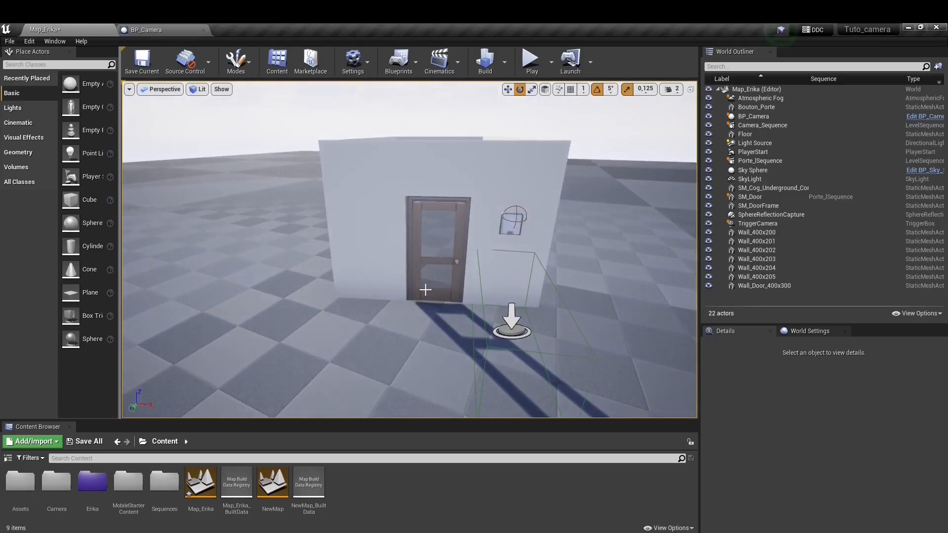
pyautogui.press('w')
pyautogui.moveTo(426, 290); pyautogui.dragTo(223, 281, button='right')
pyautogui.press('w')
pyautogui.press('w')
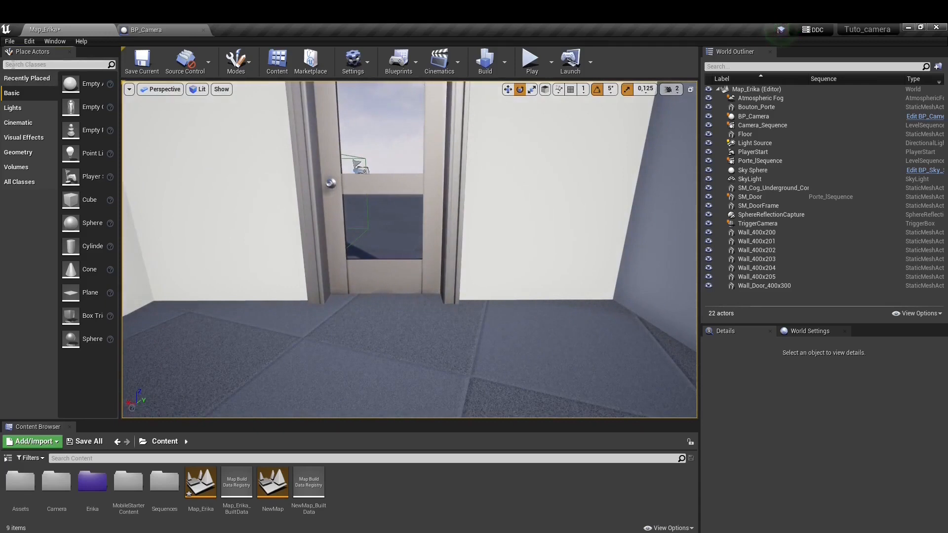
pyautogui.write('tr')
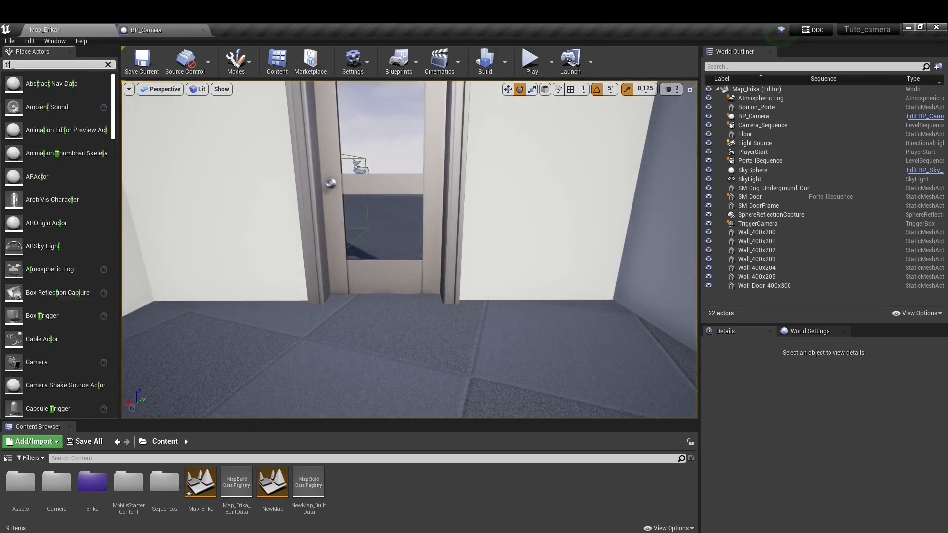
pyautogui.write('i')
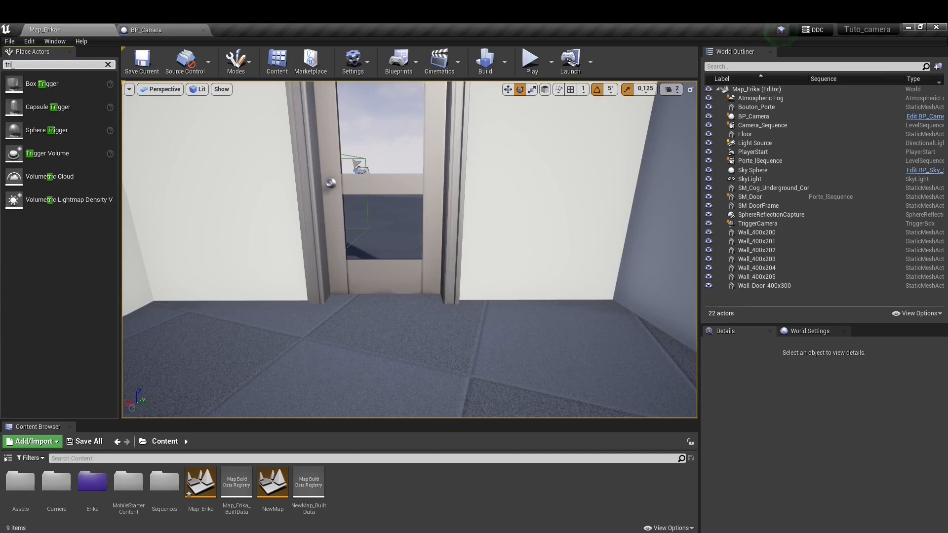
pyautogui.moveTo(42, 83); pyautogui.dragTo(395, 307)
pyautogui.moveTo(384, 348); pyautogui.dragTo(385, 348)
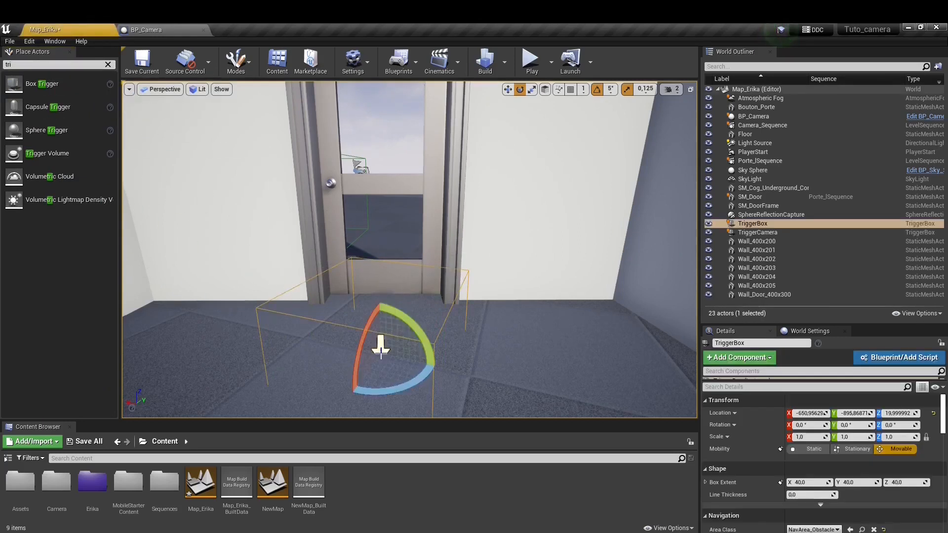
pyautogui.moveTo(377, 395)
pyautogui.mouseDown()
pyautogui.moveTo(358, 396)
pyautogui.moveTo(378, 395)
pyautogui.mouseUp()
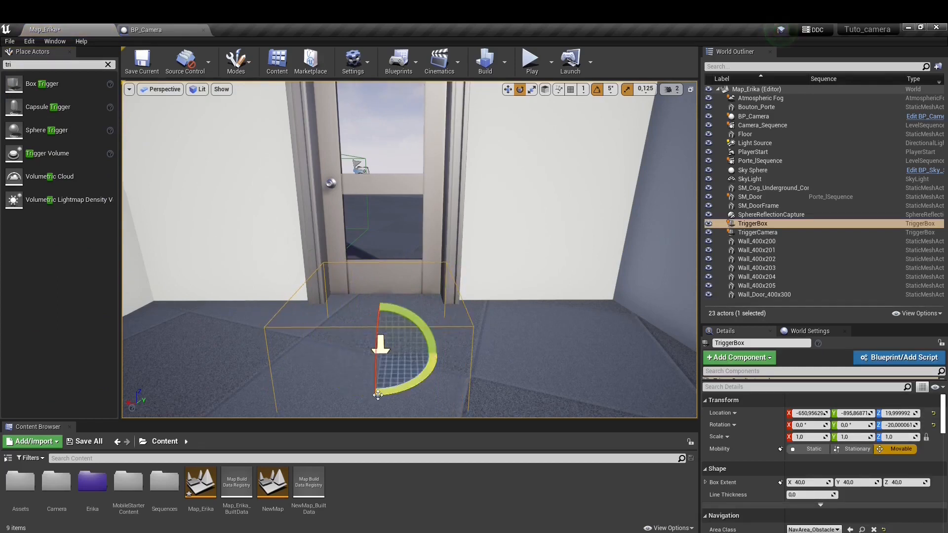
# Move the trigger box against the door's inner side at about X -637, Y -857, Z 60, and save the level.
pyautogui.moveTo(499, 385); pyautogui.dragTo(419, 409, button='right')
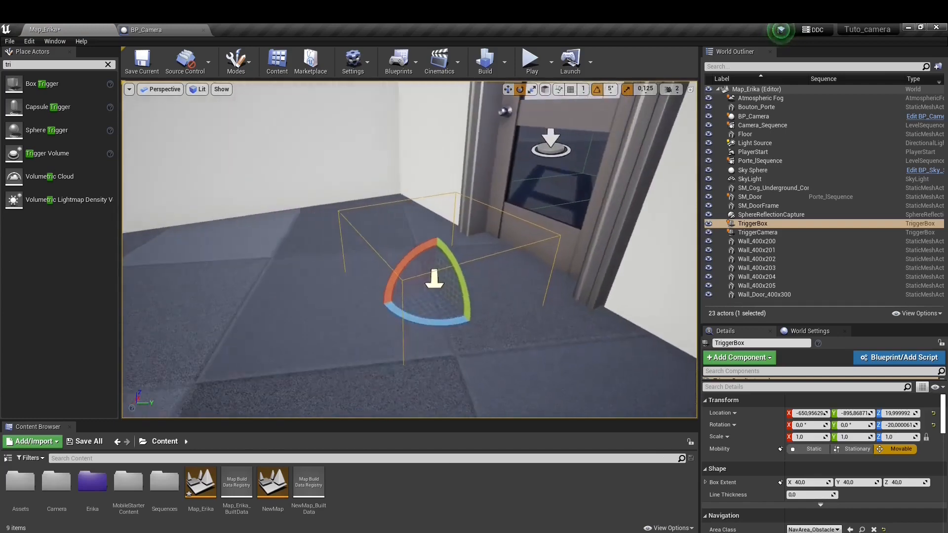
pyautogui.click(508, 88)
pyautogui.moveTo(459, 280); pyautogui.dragTo(473, 164)
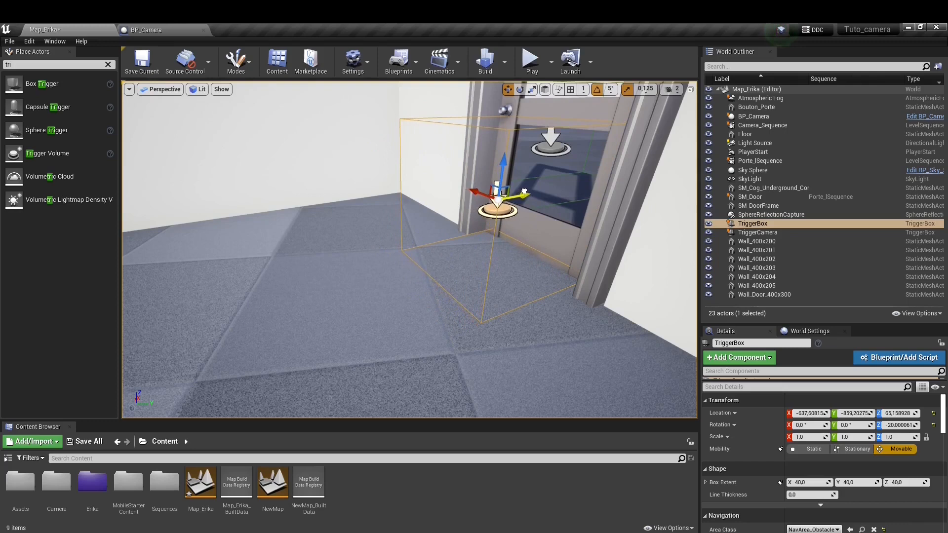
pyautogui.moveTo(507, 162); pyautogui.dragTo(507, 165)
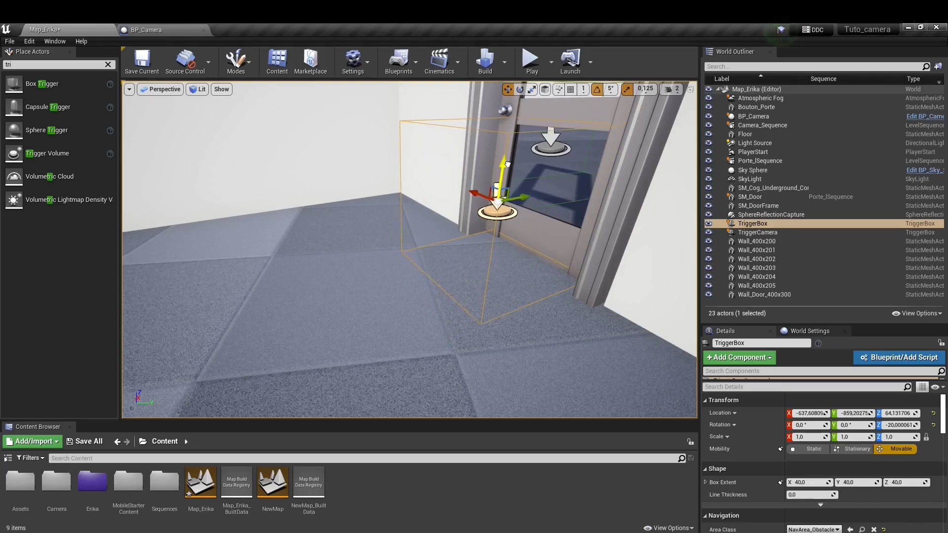
pyautogui.moveTo(507, 169); pyautogui.dragTo(451, 152, button='right')
pyautogui.press('d')
pyautogui.press('d')
pyautogui.press('d')
pyautogui.moveTo(424, 208); pyautogui.dragTo(430, 226)
pyautogui.moveTo(408, 168); pyautogui.dragTo(408, 173)
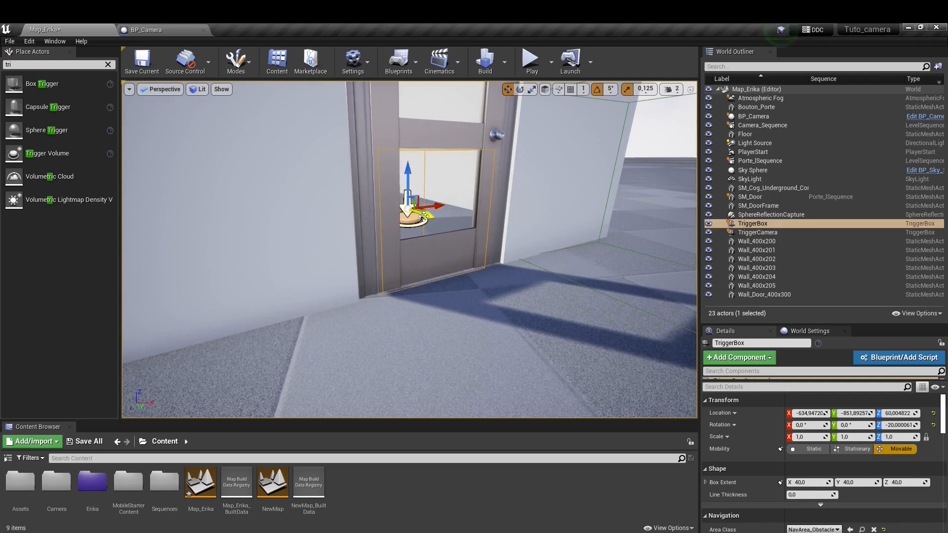
pyautogui.moveTo(429, 221); pyautogui.dragTo(425, 220)
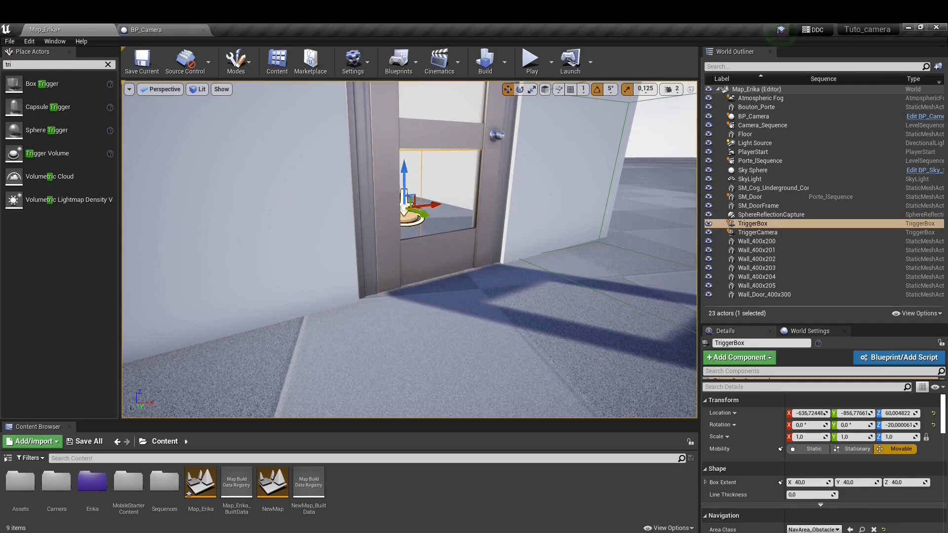
pyautogui.click(146, 60)
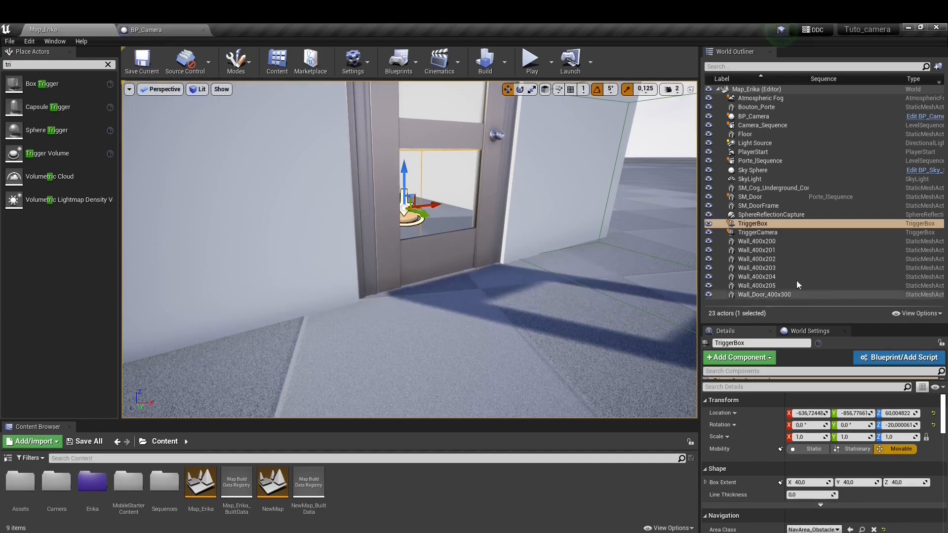
# Rename the new trigger box as TriggerPorte.
pyautogui.click(763, 226)
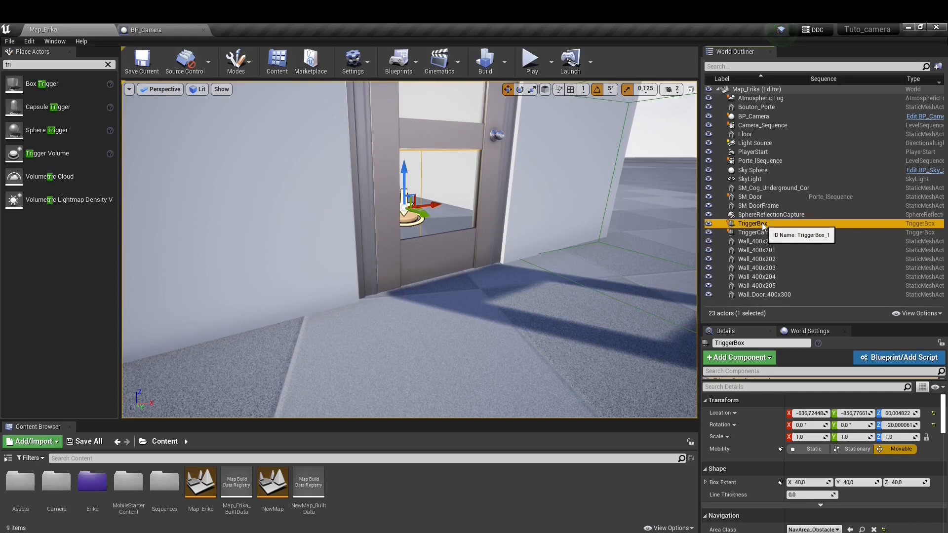
pyautogui.click(763, 225)
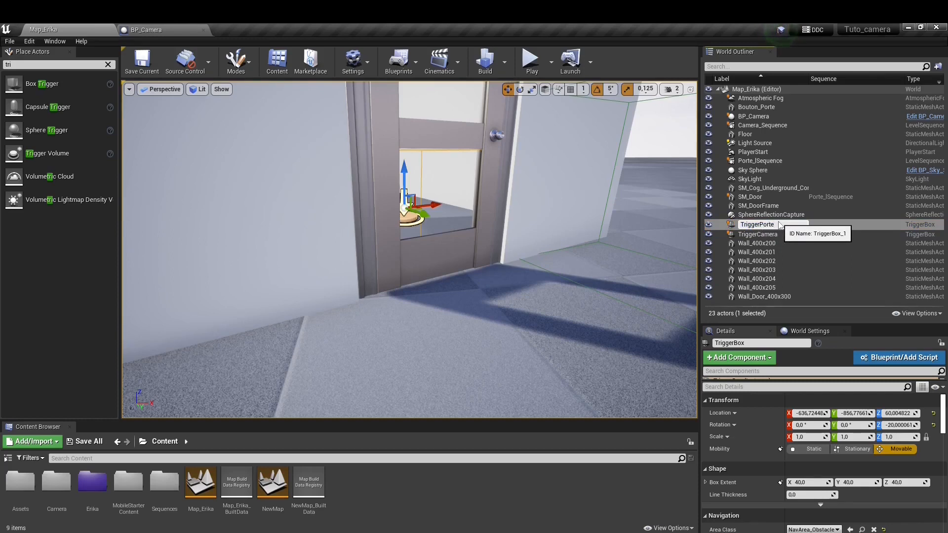
pyautogui.press('Return')
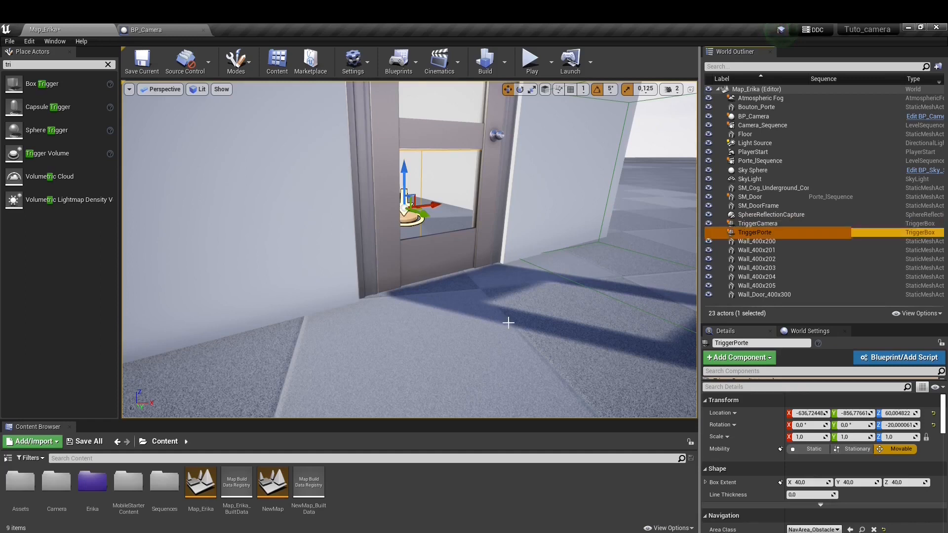
# Add OnActorBeginOverlap and OnActorEndOverlap events for TriggerPorte to the level blueprint.
pyautogui.rightClick(754, 235)
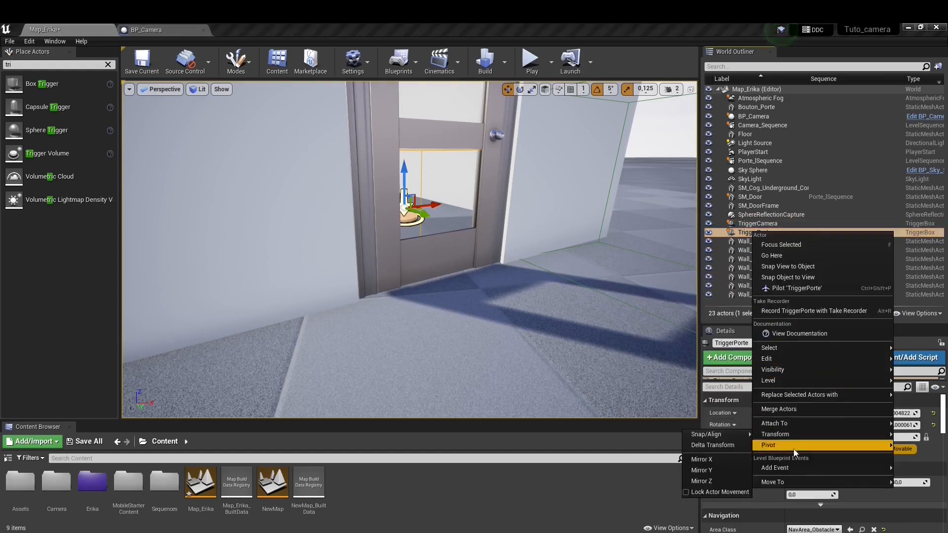
pyautogui.moveTo(786, 468)
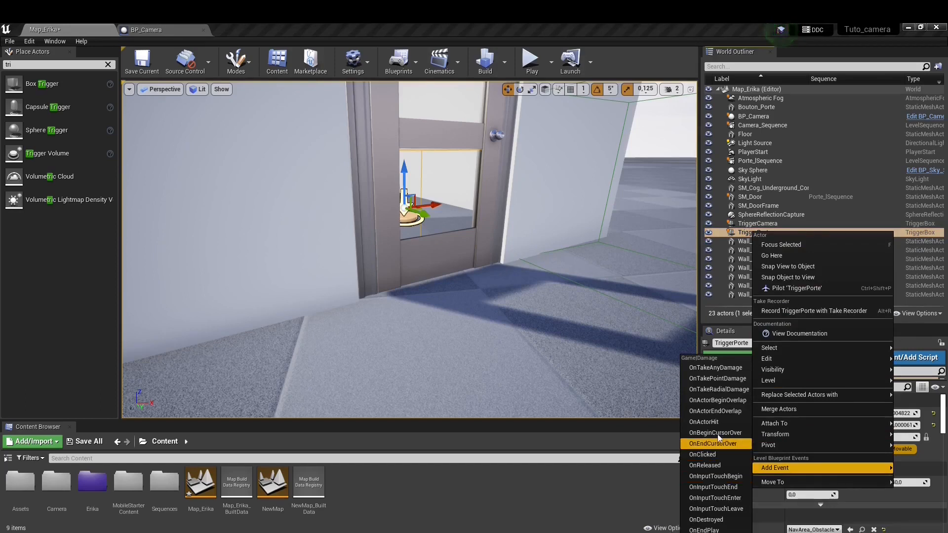
pyautogui.click(713, 401)
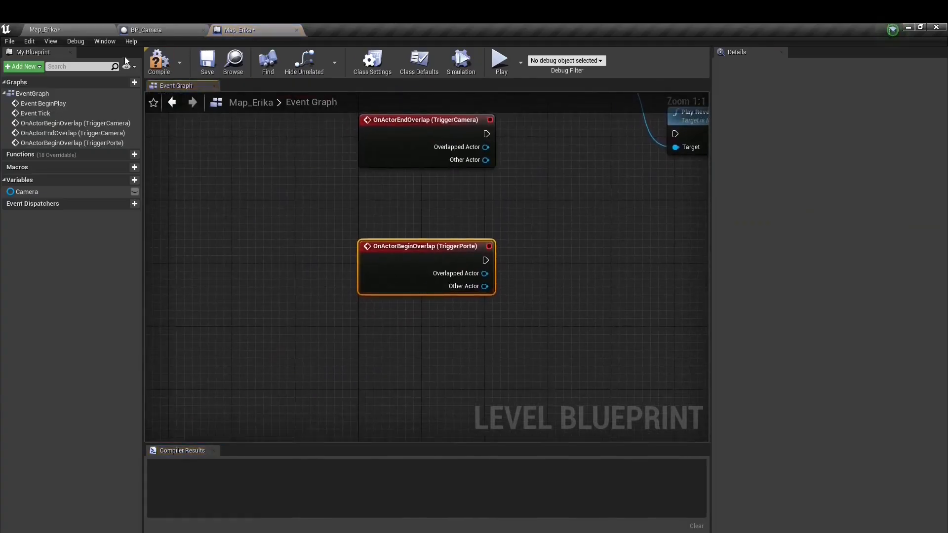
pyautogui.click(84, 25)
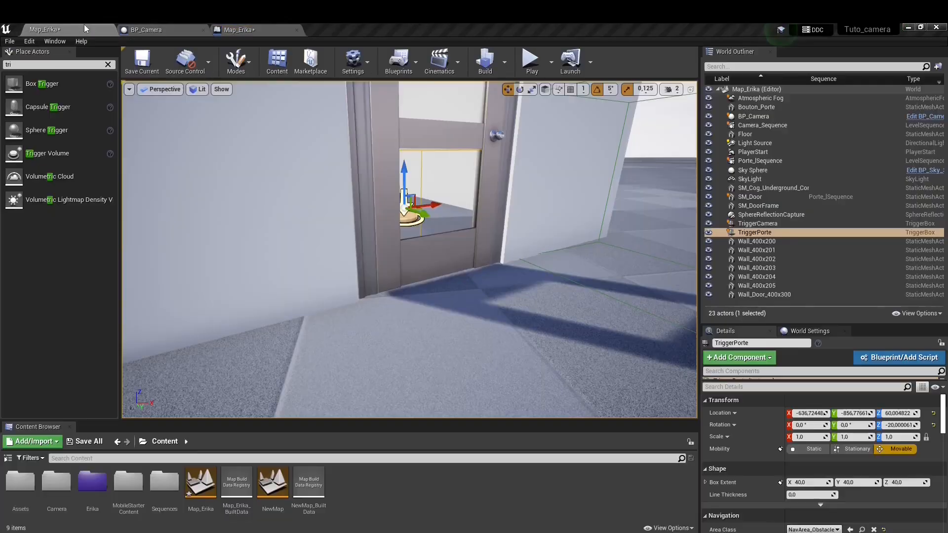
pyautogui.rightClick(759, 232)
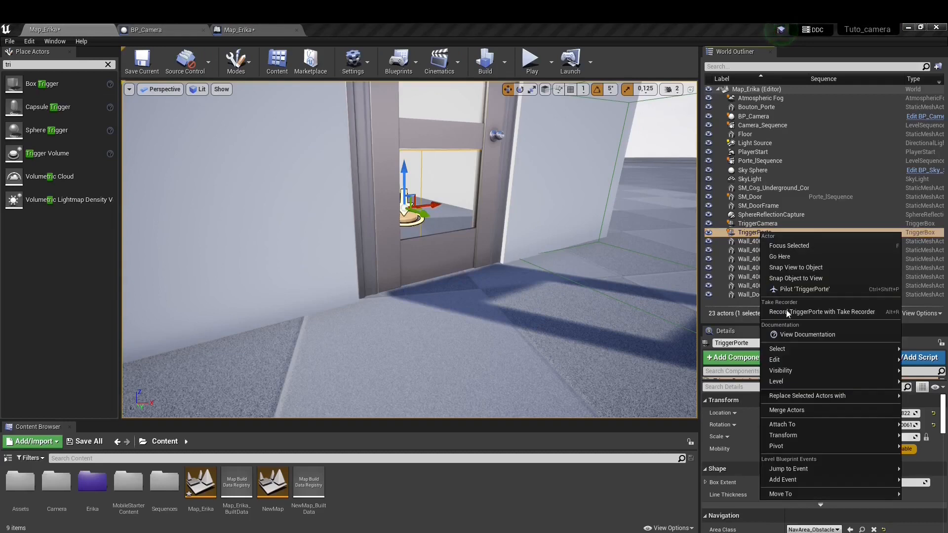
pyautogui.moveTo(783, 484)
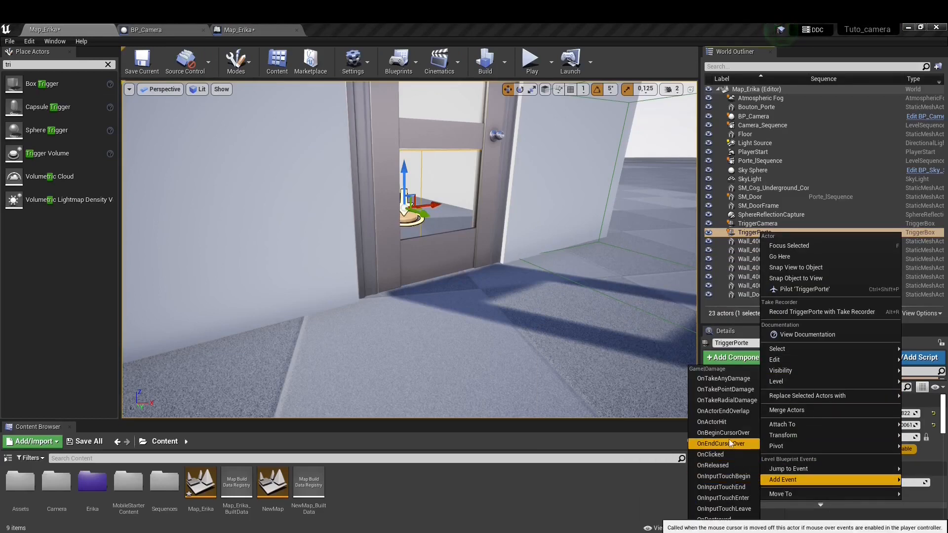
pyautogui.click(728, 411)
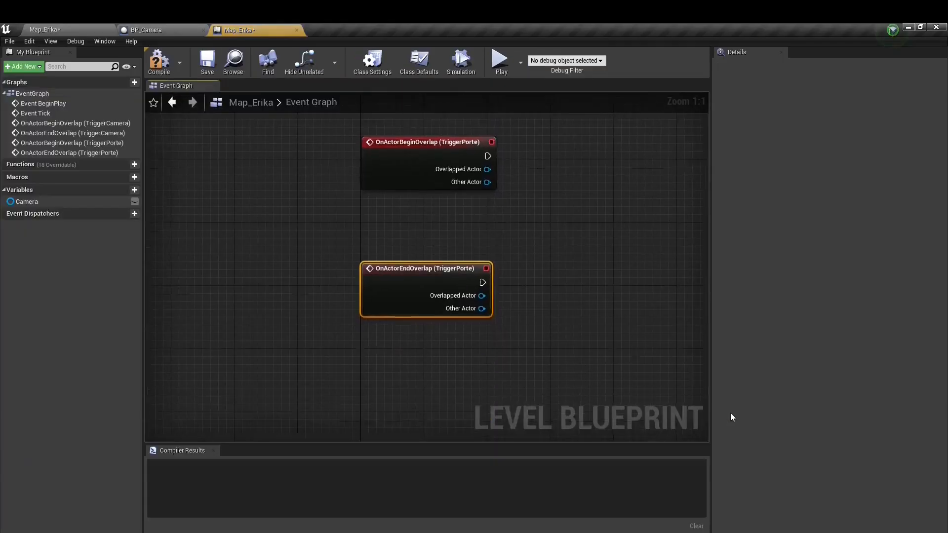
# Duplicate the camera's Sequence Player, Play and Play Reverse nodes beside the two TriggerPorte overlap events.
pyautogui.moveTo(375, 332); pyautogui.dragTo(269, 423, button='right')
pyautogui.scroll(-2, 429, 353)
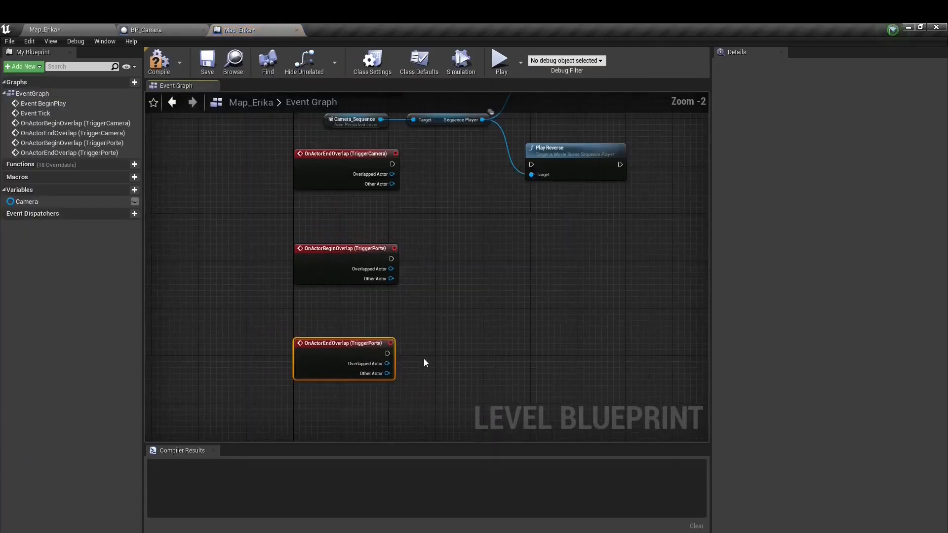
pyautogui.moveTo(461, 313); pyautogui.dragTo(332, 413, button='right')
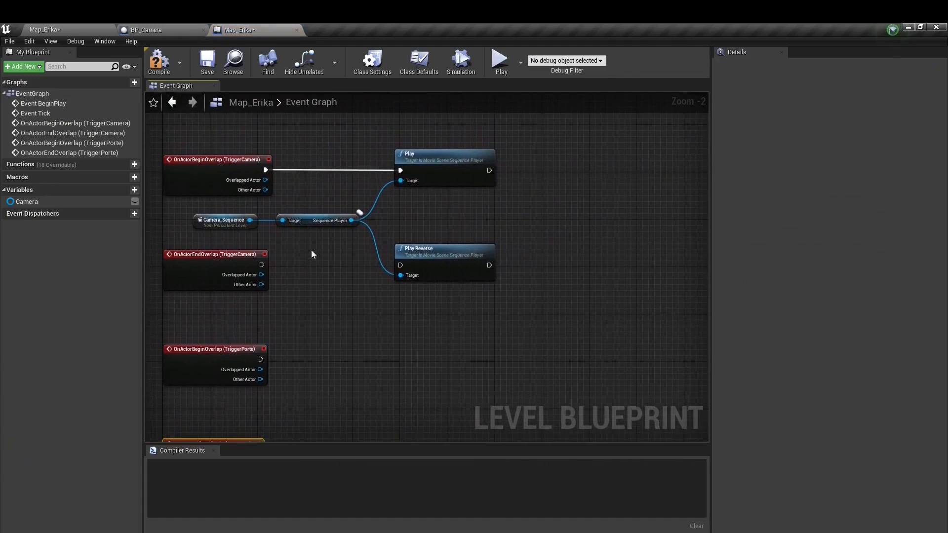
pyautogui.moveTo(332, 148); pyautogui.dragTo(484, 296)
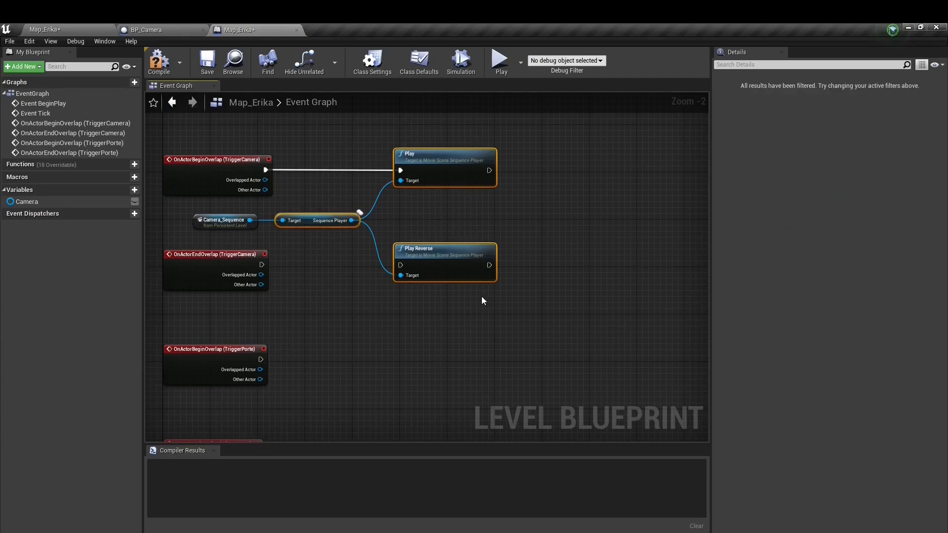
pyautogui.moveTo(476, 364); pyautogui.dragTo(520, 235, button='right')
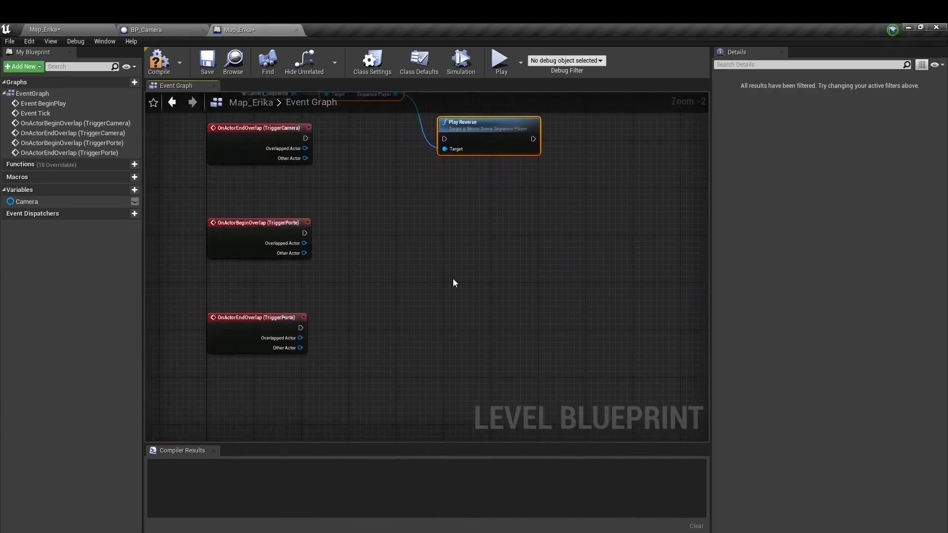
pyautogui.click(453, 279)
pyautogui.hotkey('ctrl', 'v')
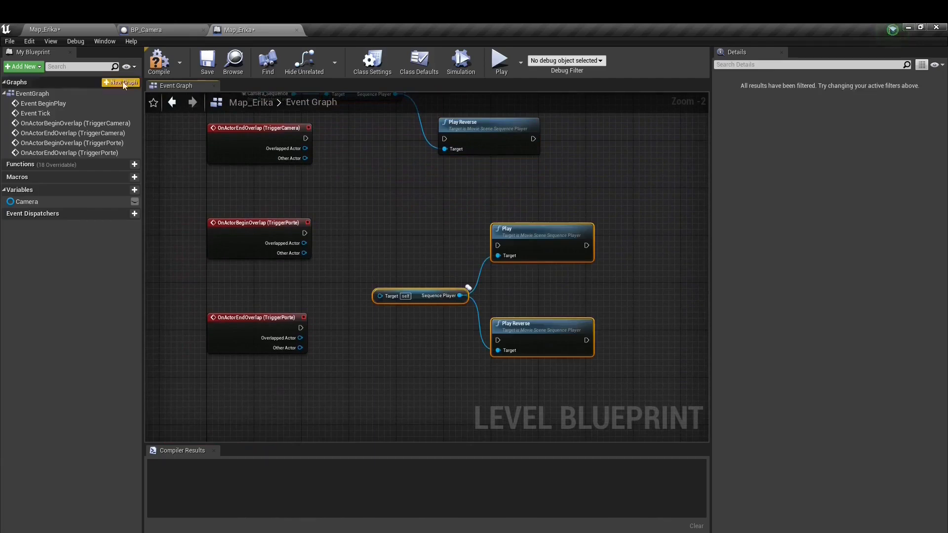
# Add a Porte_lSequence reference from the level to the event graph, connect it to the copied Sequence Player's Target, and place it between the TriggerPorte events.
pyautogui.click(84, 30)
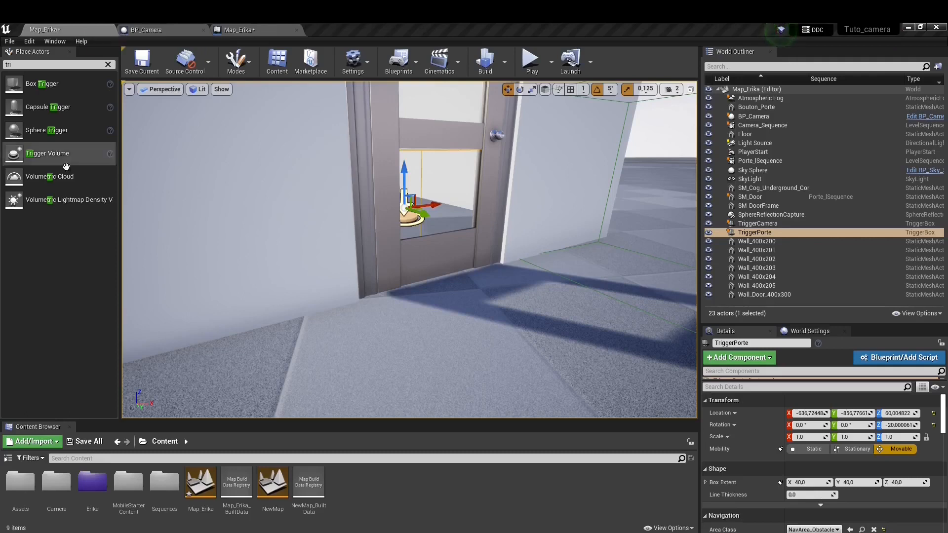
pyautogui.click(260, 30)
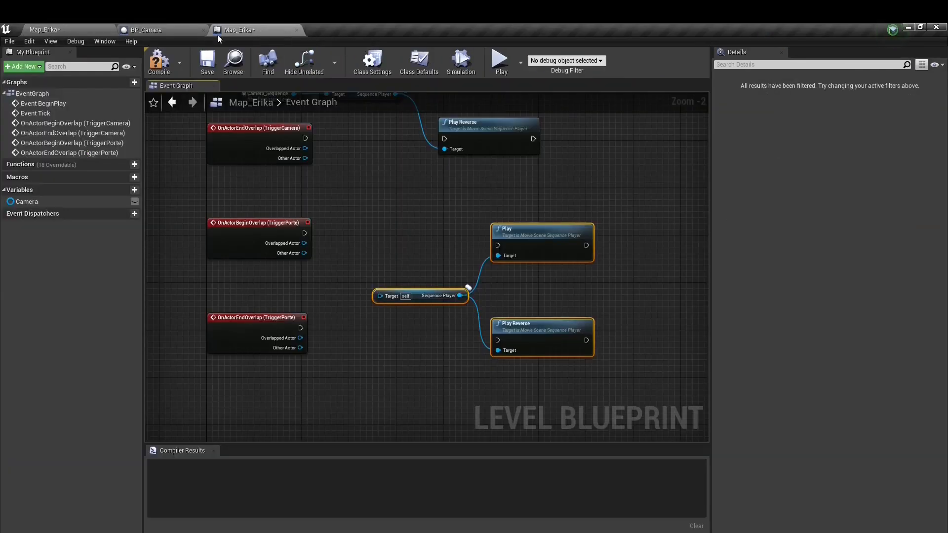
pyautogui.moveTo(260, 30); pyautogui.dragTo(256, 180)
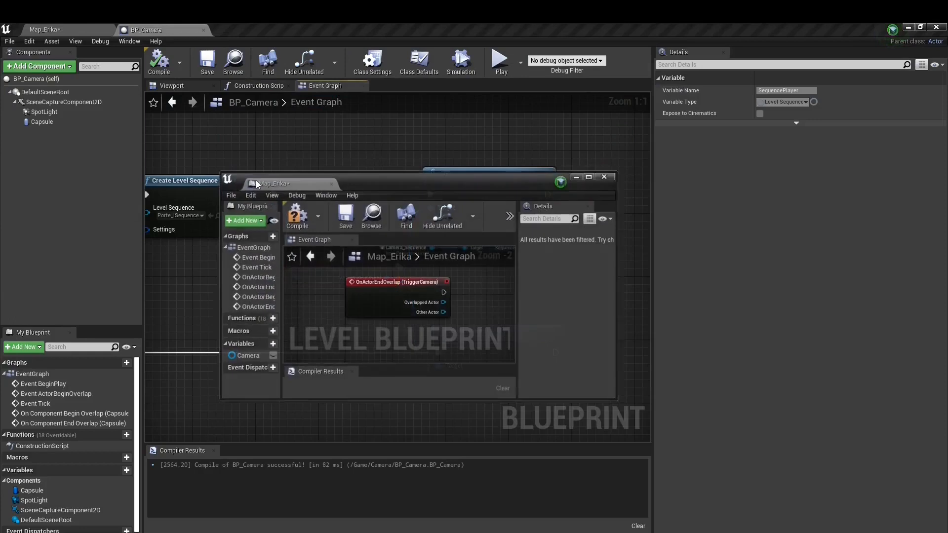
pyautogui.click(90, 28)
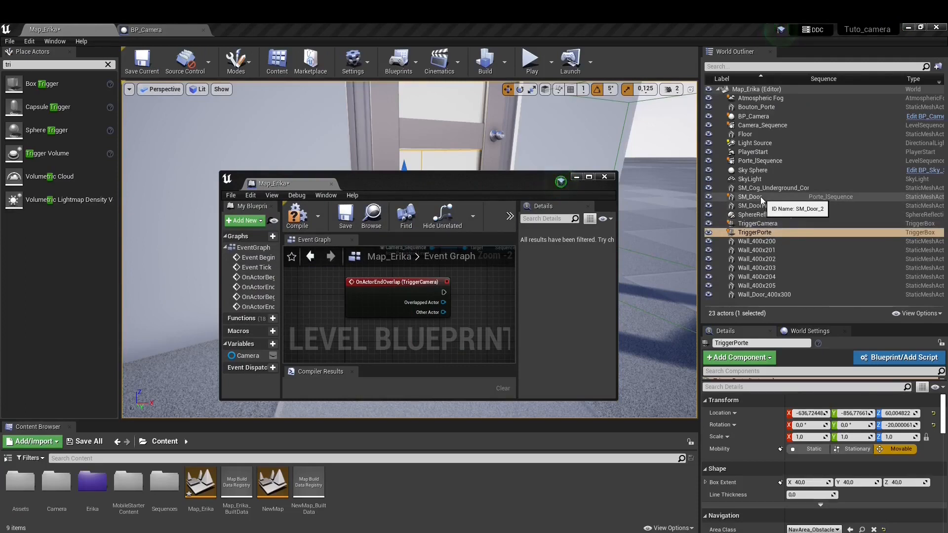
pyautogui.moveTo(768, 160); pyautogui.dragTo(295, 292)
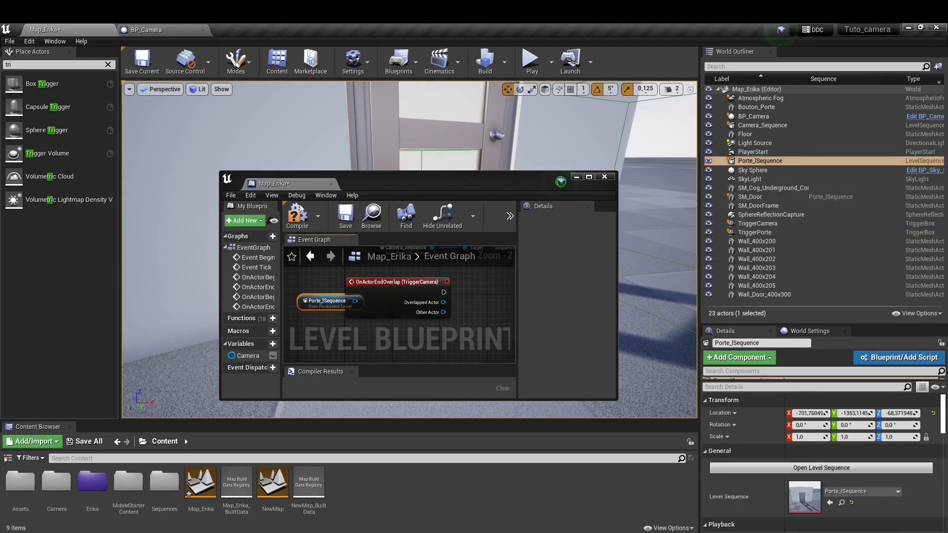
pyautogui.moveTo(294, 182); pyautogui.dragTo(322, 22)
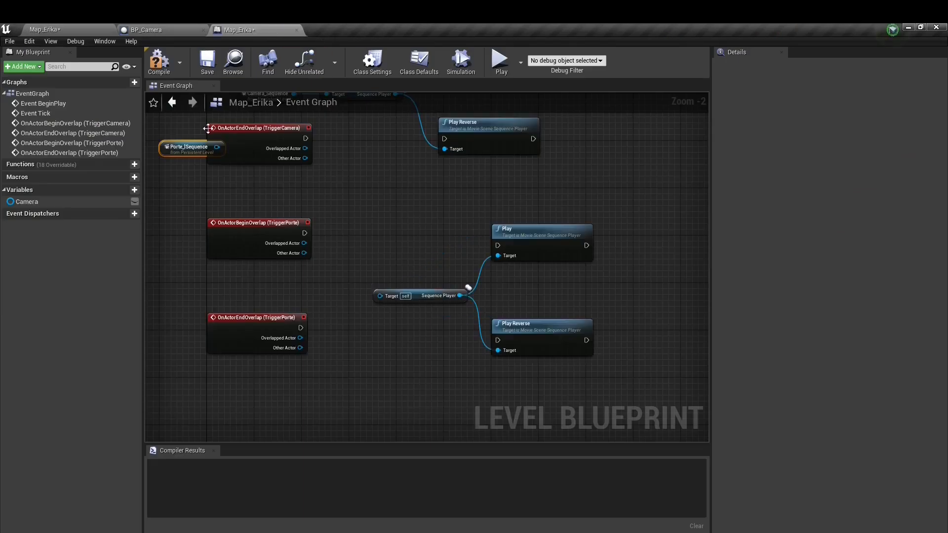
pyautogui.moveTo(198, 184); pyautogui.dragTo(379, 295)
pyautogui.moveTo(232, 285); pyautogui.dragTo(280, 291)
# Connect TriggerPorte's OnActorBeginOverlap to the copied Play node and its OnActorEndOverlap to the copied Play Reverse node.
pyautogui.moveTo(304, 233); pyautogui.dragTo(367, 233)
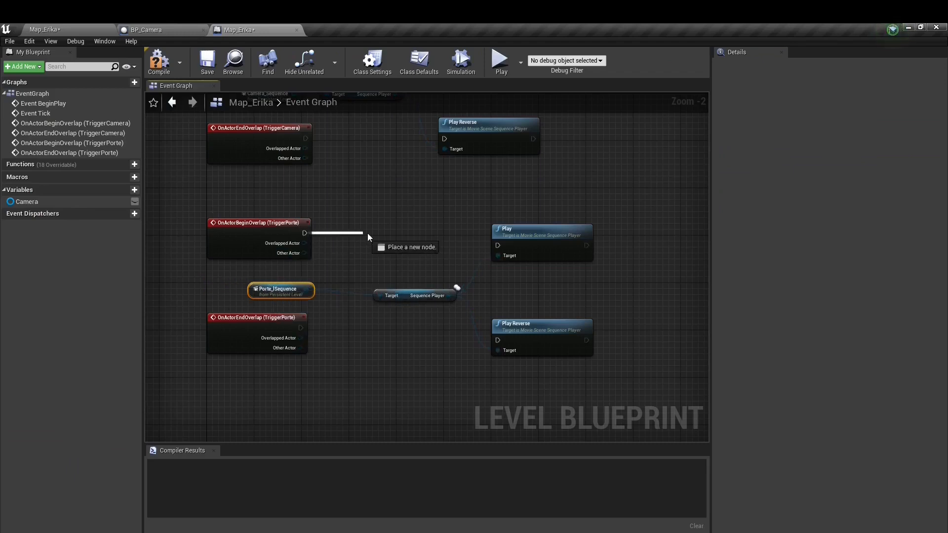
pyautogui.moveTo(500, 248); pyautogui.dragTo(533, 229)
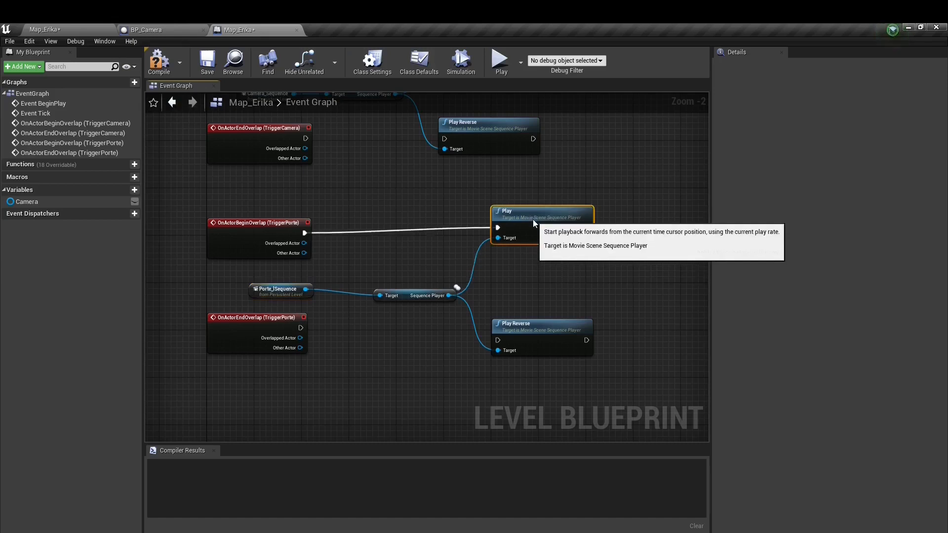
pyautogui.moveTo(301, 326); pyautogui.dragTo(436, 344)
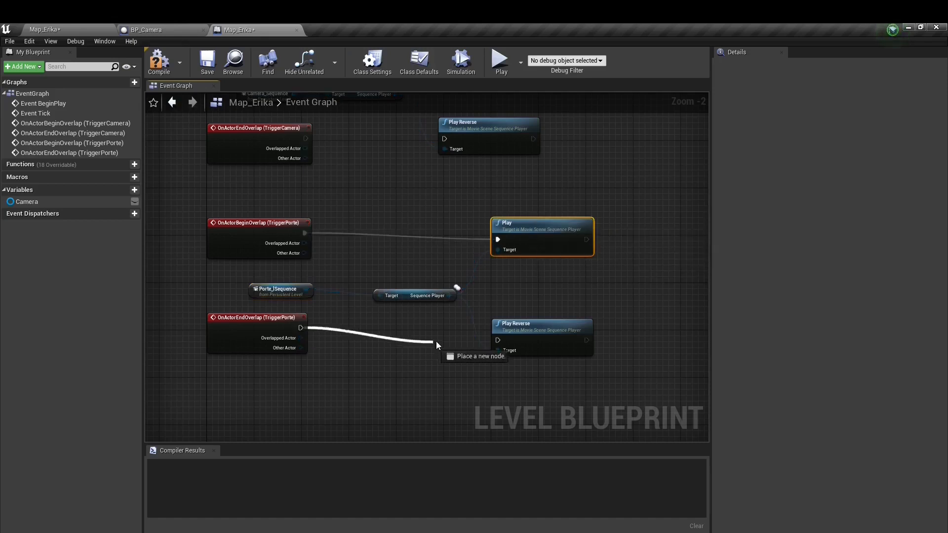
pyautogui.moveTo(498, 342); pyautogui.dragTo(498, 342)
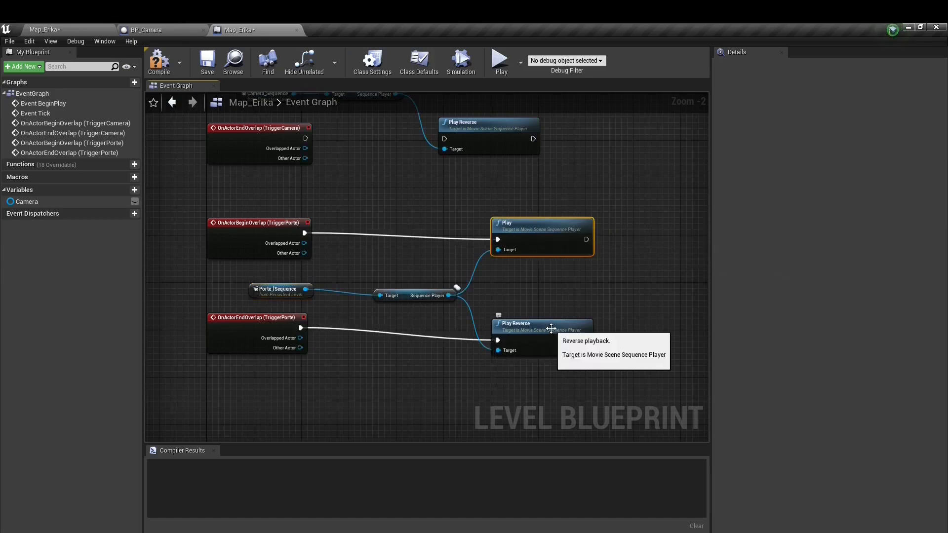
# Align the copied Play and Play Reverse nodes with their TriggerPorte events, and compile and save the level blueprint.
pyautogui.moveTo(549, 326); pyautogui.dragTo(549, 320)
pyautogui.moveTo(537, 228); pyautogui.dragTo(537, 222)
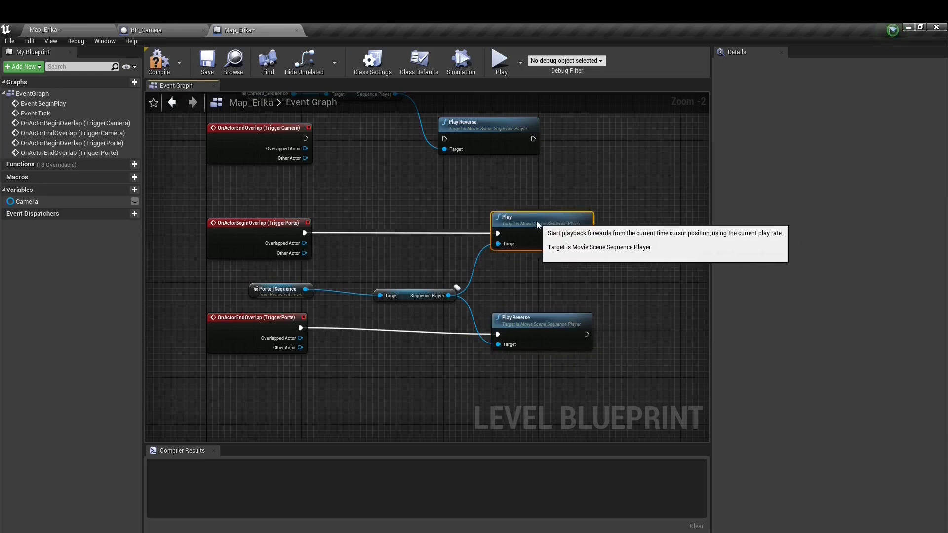
pyautogui.moveTo(543, 315); pyautogui.dragTo(543, 309)
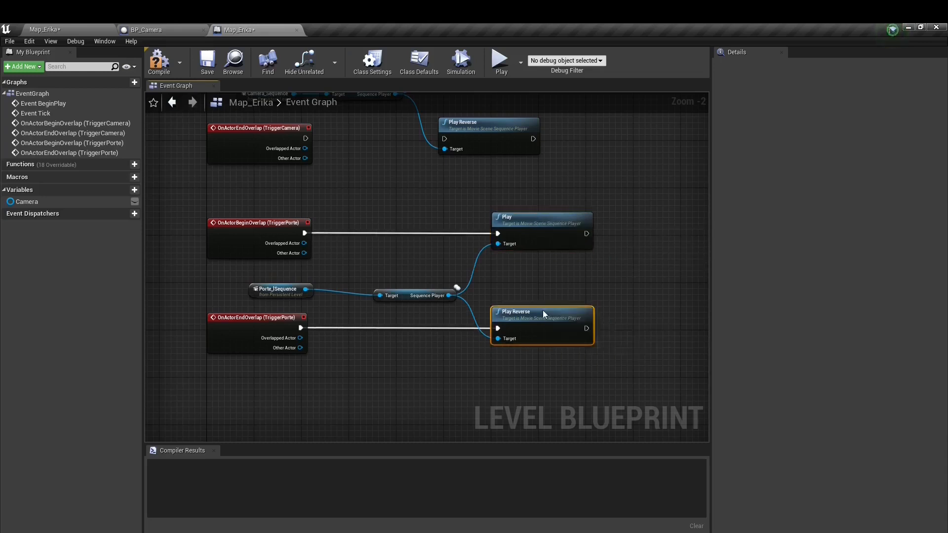
pyautogui.click(157, 63)
pyautogui.click(207, 62)
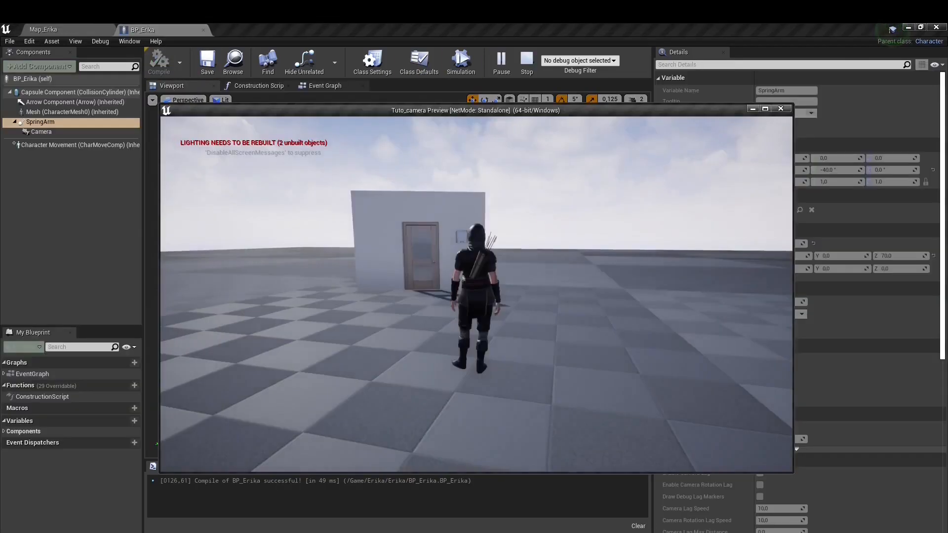
# Play-test the level by walking the character to the wall console, through the door into the room and back out through the door.
pyautogui.press('w')
pyautogui.press('w')
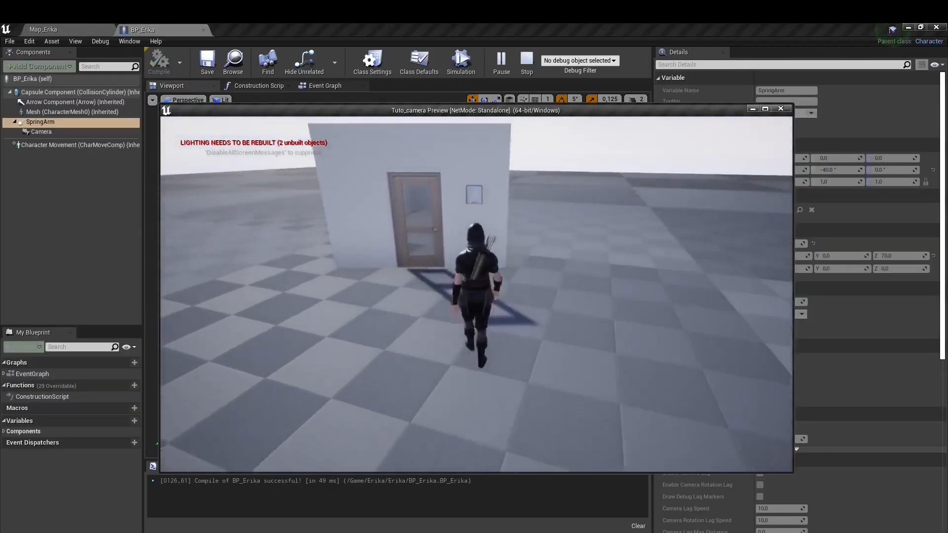
pyautogui.press('e')
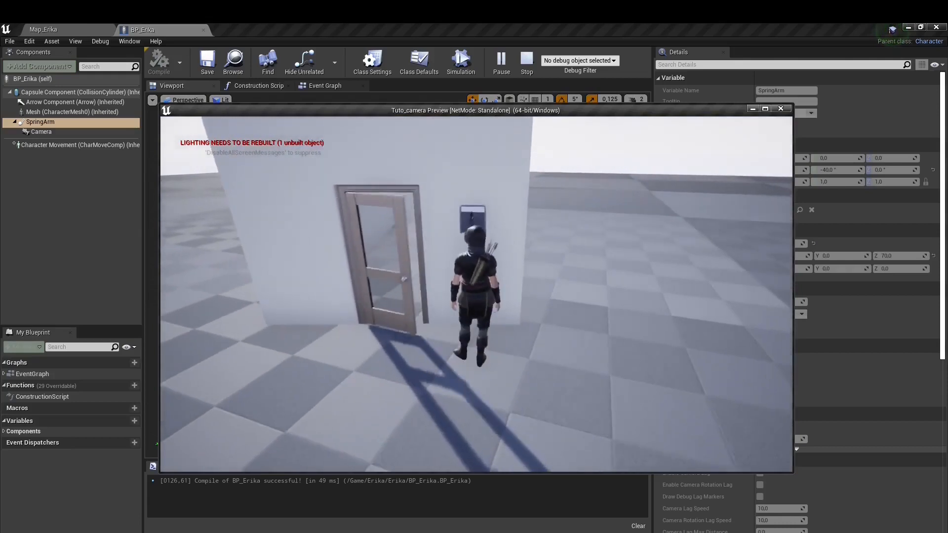
pyautogui.press('a')
pyautogui.press('w')
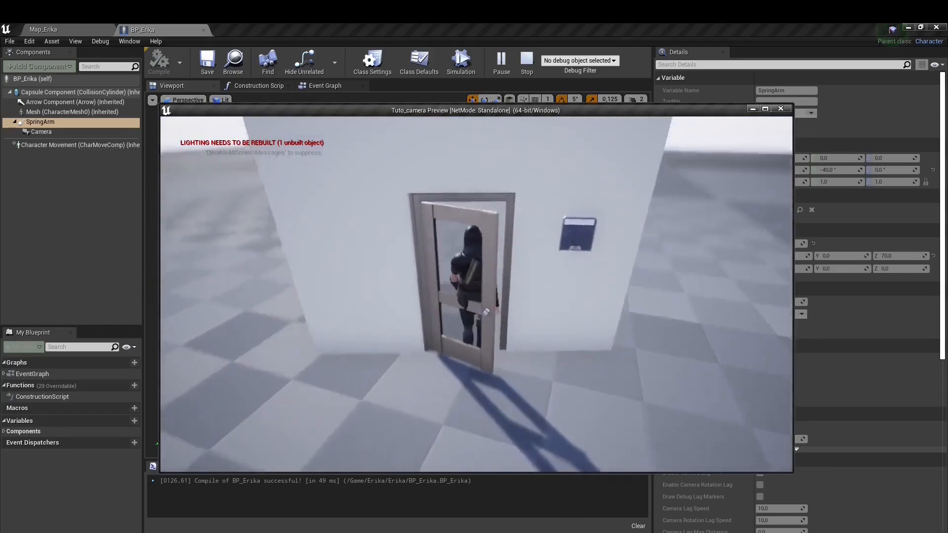
pyautogui.press('w')
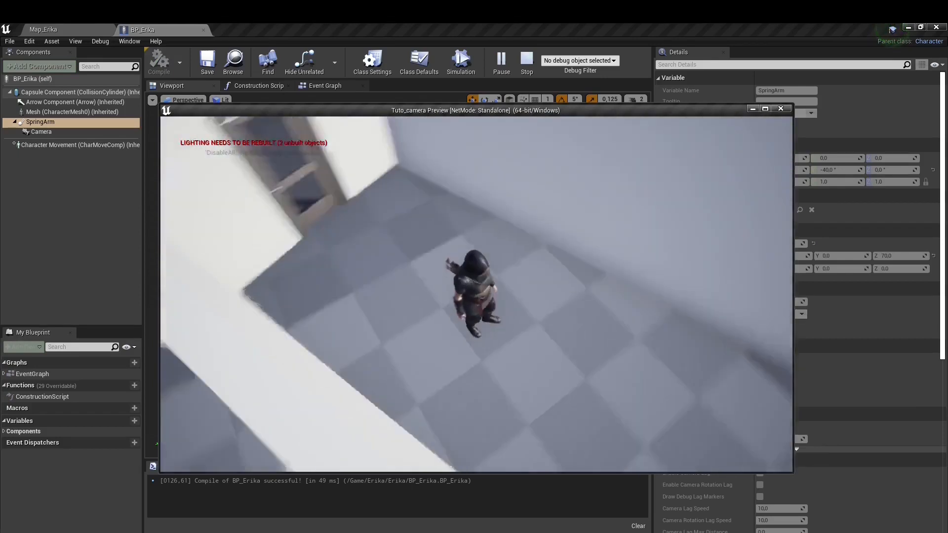
pyautogui.press('w')
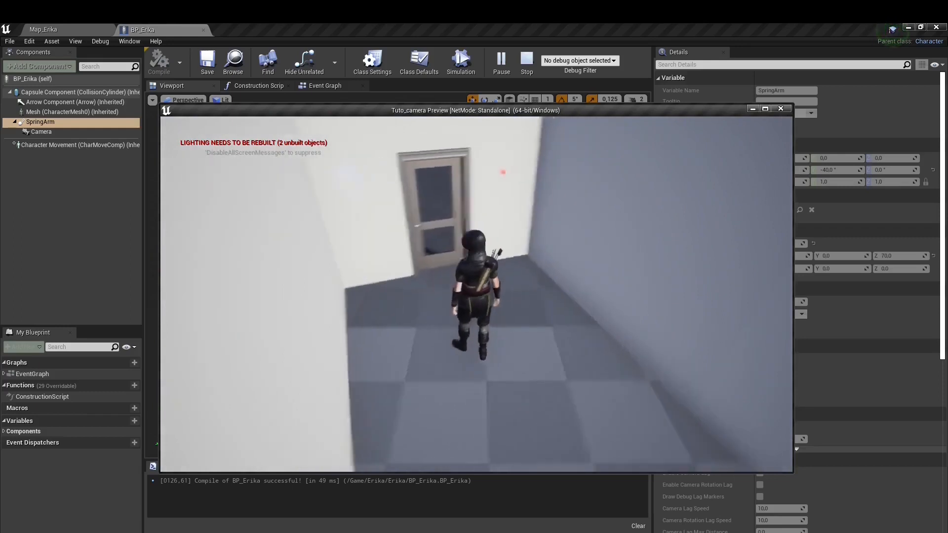
pyautogui.press('w')
pyautogui.press('w')
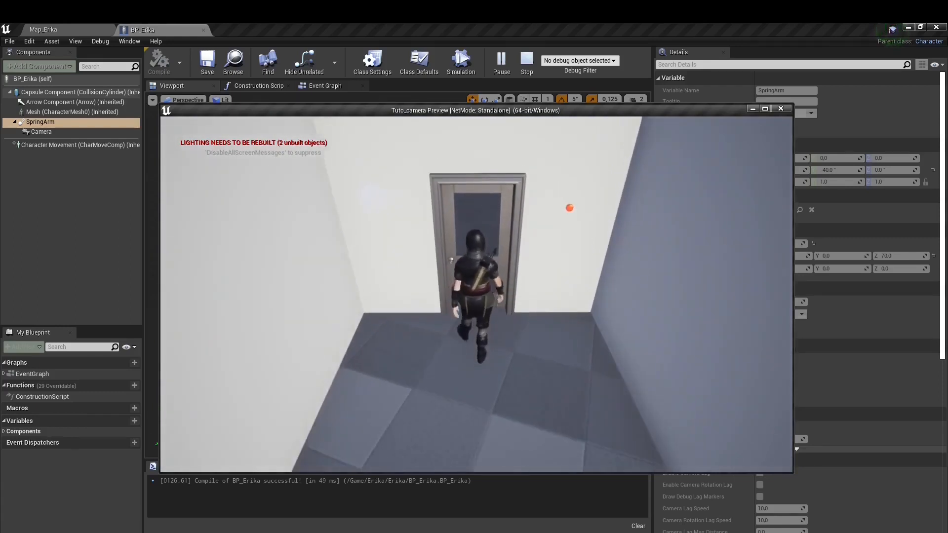
pyautogui.press('w')
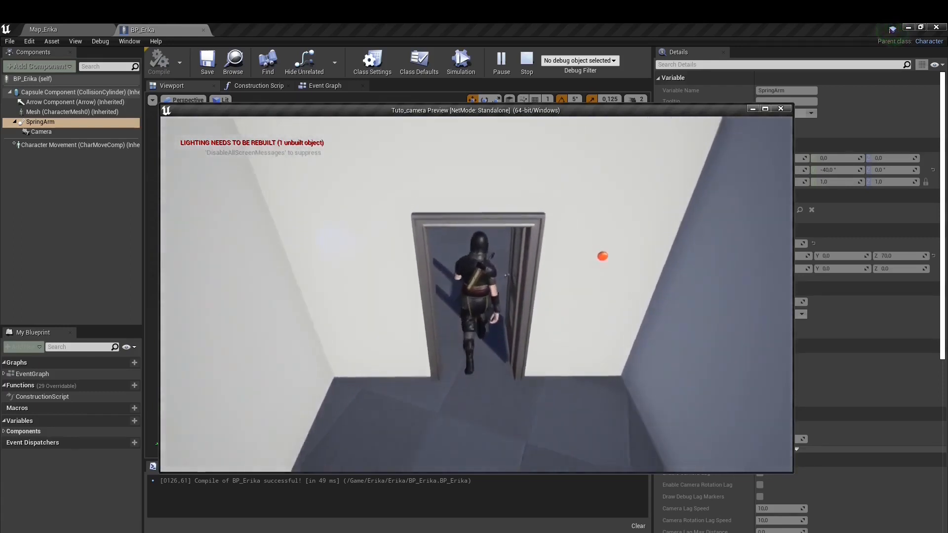
pyautogui.press('w')
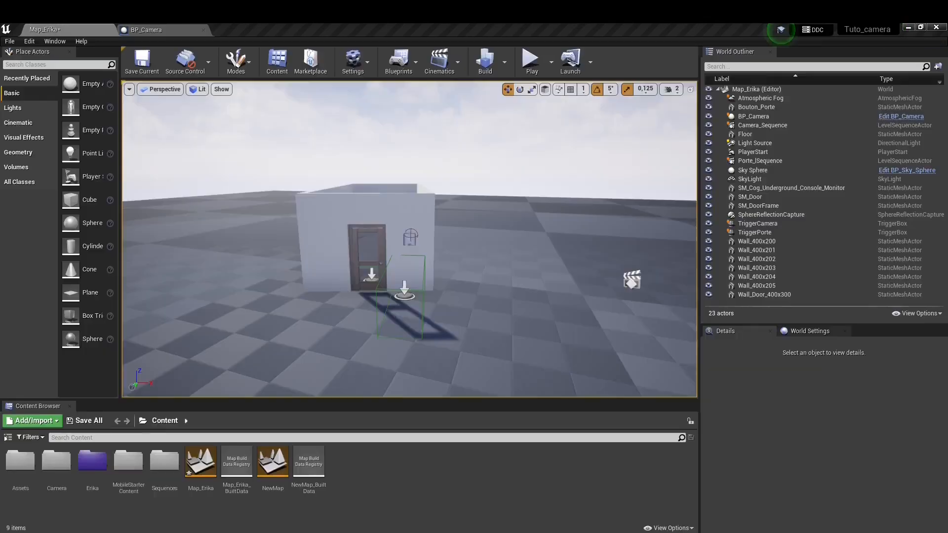
# Open the level blueprint, detach it as a floating window, and bring the Map_Erika level editor up behind it.
pyautogui.click(400, 63)
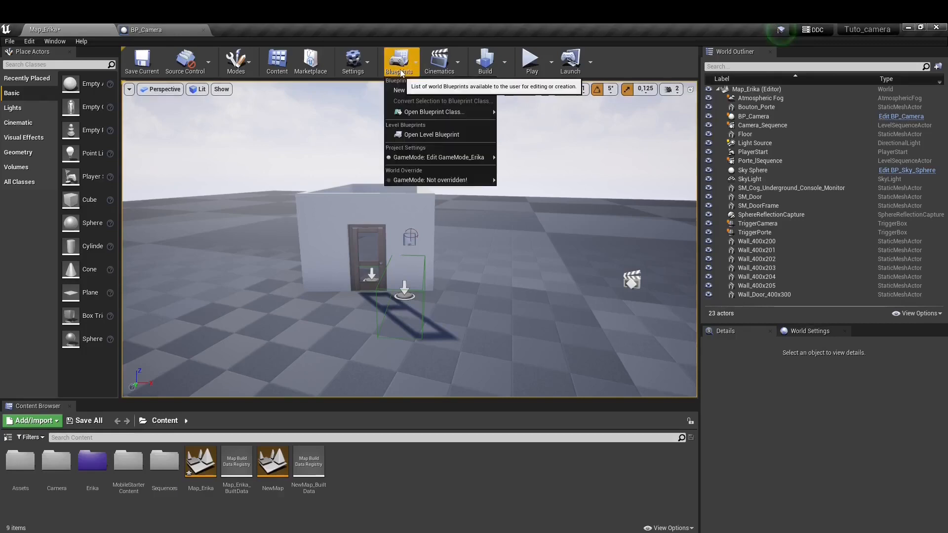
pyautogui.click(413, 135)
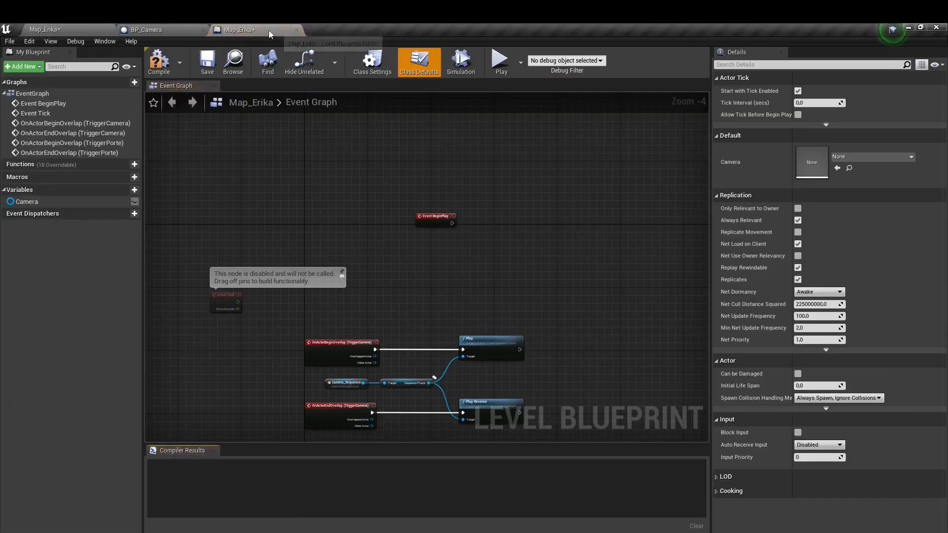
pyautogui.moveTo(268, 28); pyautogui.dragTo(253, 113)
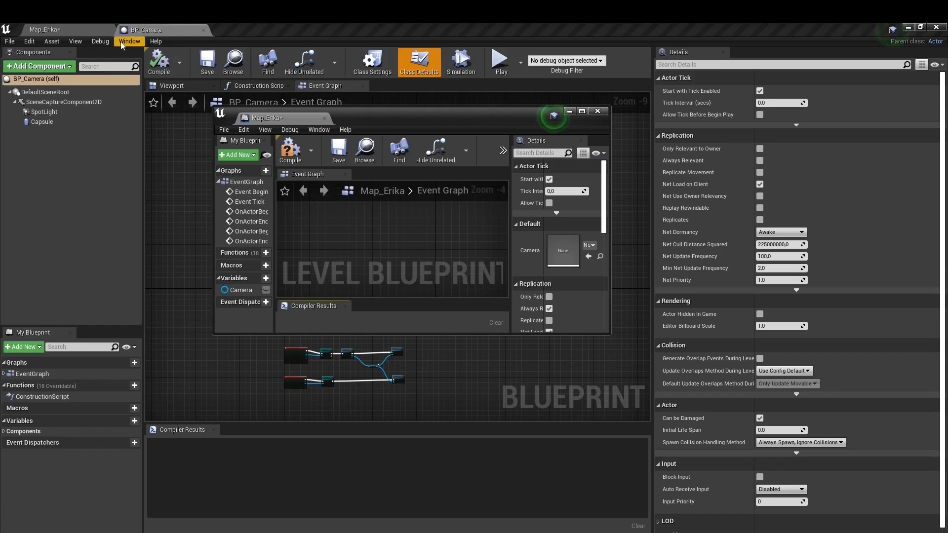
pyautogui.click(83, 29)
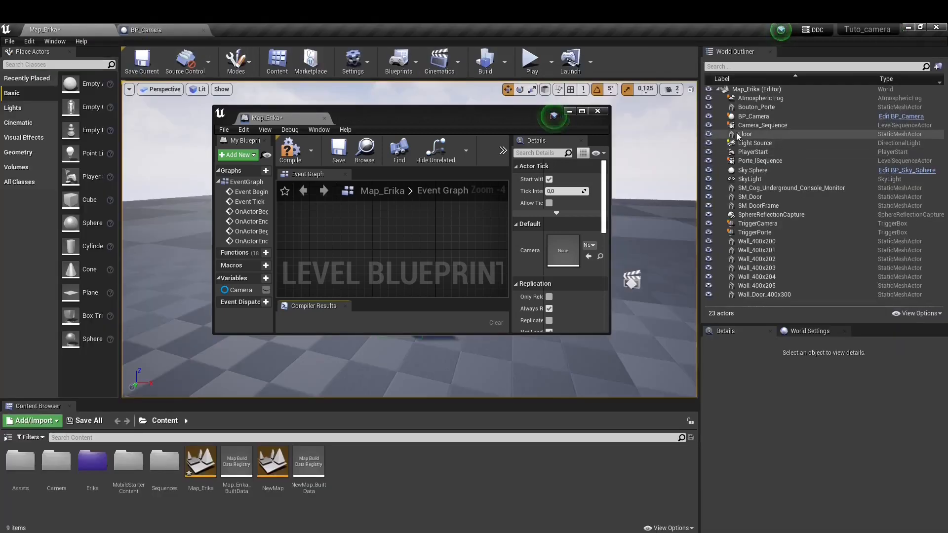
# Check the console monitor's material slots, add a SM_Cog_Underground_Console_Monitor reference to the event graph, and dock the level blueprint again.
pyautogui.click(754, 189)
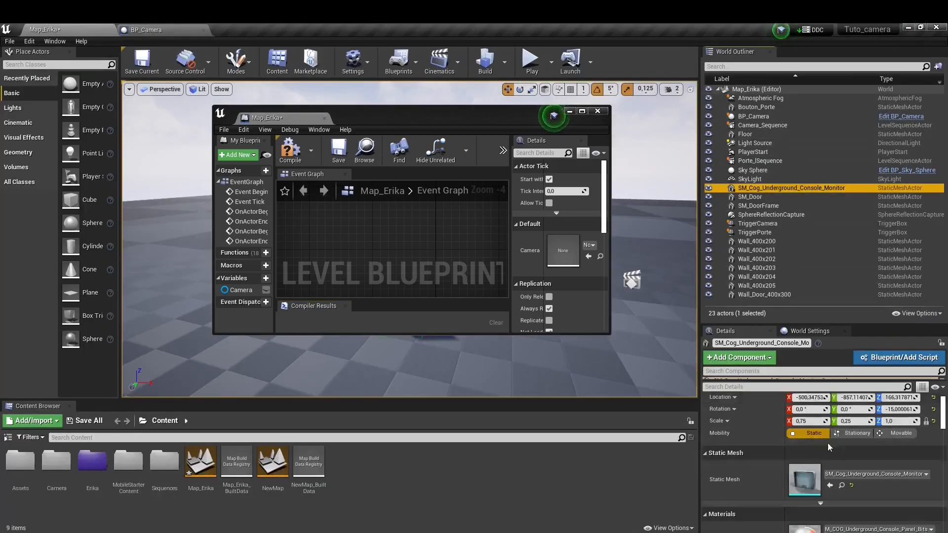
pyautogui.scroll(-2, 817, 428)
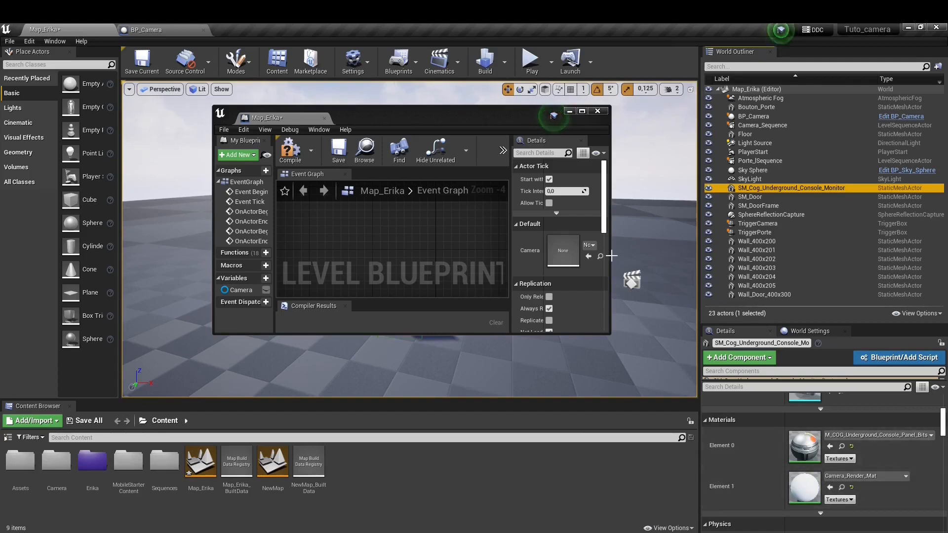
pyautogui.moveTo(770, 188); pyautogui.dragTo(319, 228)
pyautogui.moveTo(283, 126); pyautogui.dragTo(293, 28)
pyautogui.moveTo(292, 242); pyautogui.dragTo(237, 218, button='right')
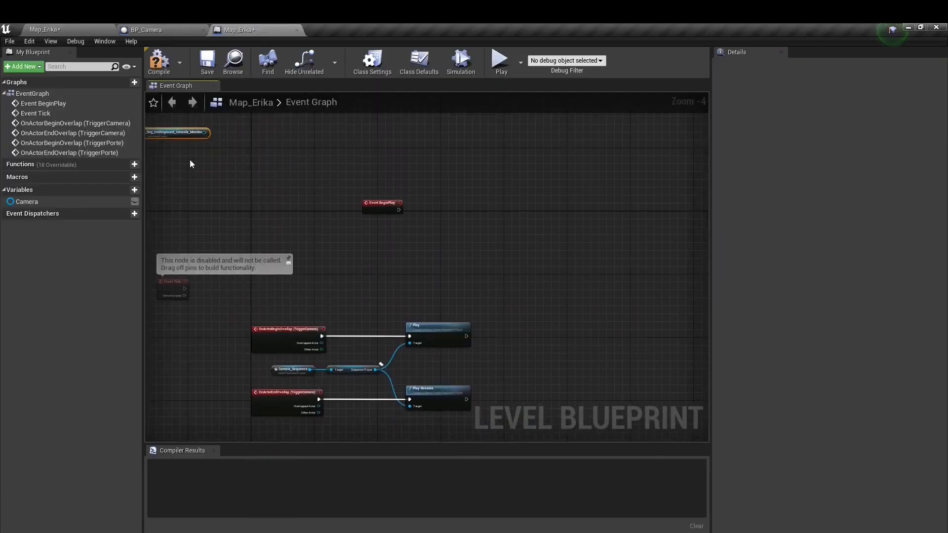
# Place the console monitor reference below Event BeginPlay and create a Set Material node from it.
pyautogui.moveTo(181, 133); pyautogui.dragTo(473, 205)
pyautogui.scroll(4, 436, 241)
pyautogui.write('materaial')
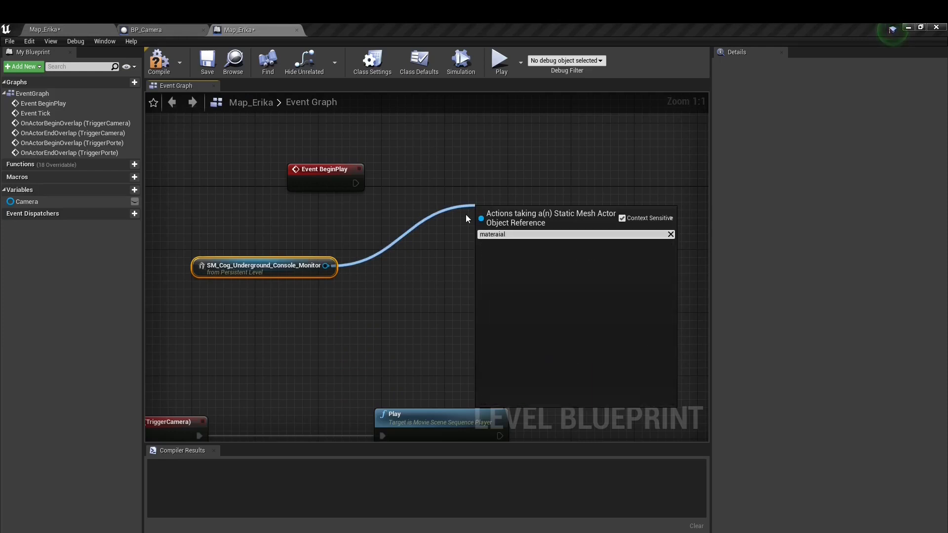
pyautogui.press('BackSpace')
pyautogui.press('BackSpace')
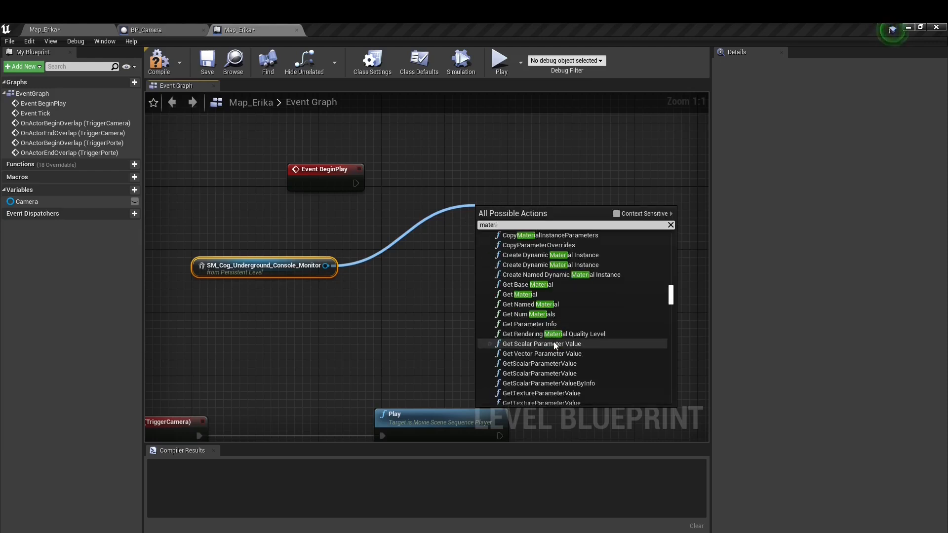
pyautogui.scroll(-5, 554, 346)
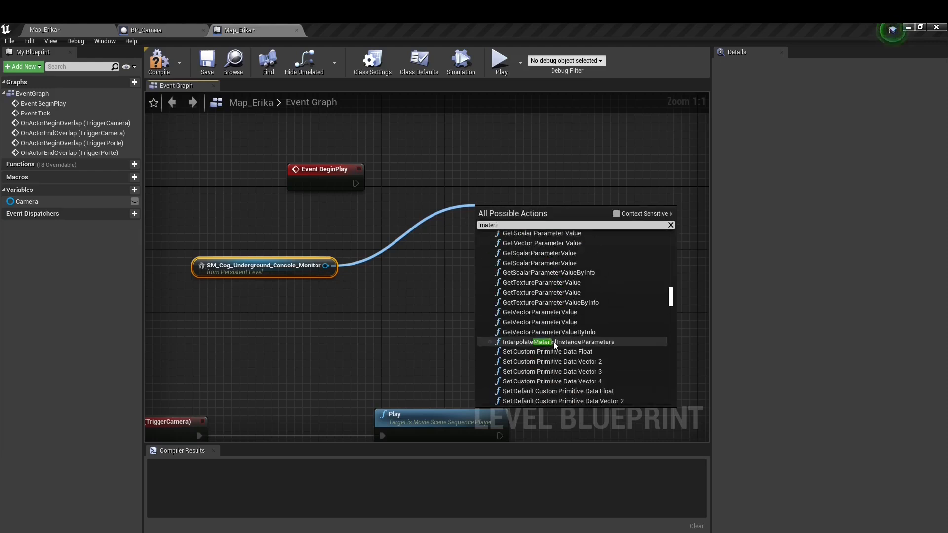
pyautogui.scroll(-5, 556, 363)
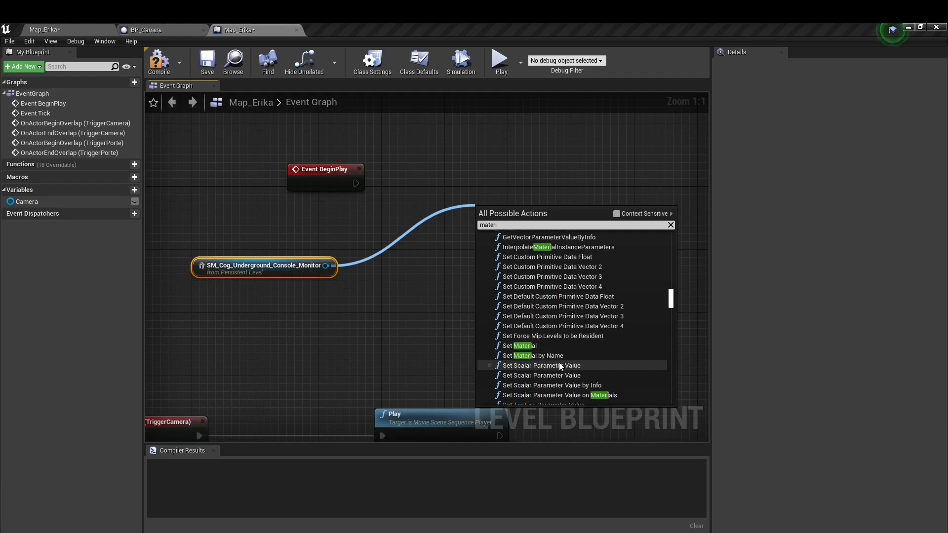
pyautogui.click(523, 346)
# Line up the Static Mesh Component and Set Material nodes, and connect Event BeginPlay to Set Material.
pyautogui.moveTo(543, 212); pyautogui.dragTo(575, 220)
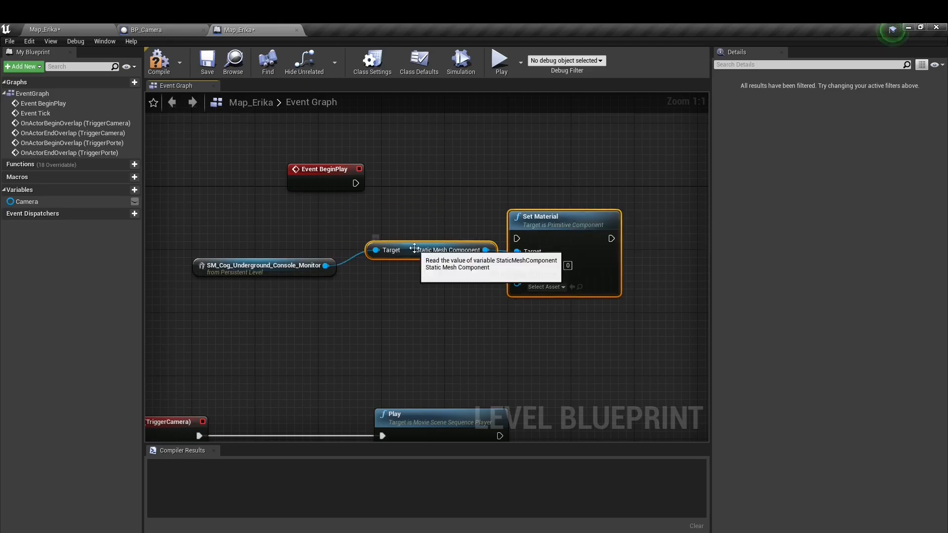
pyautogui.click(410, 250)
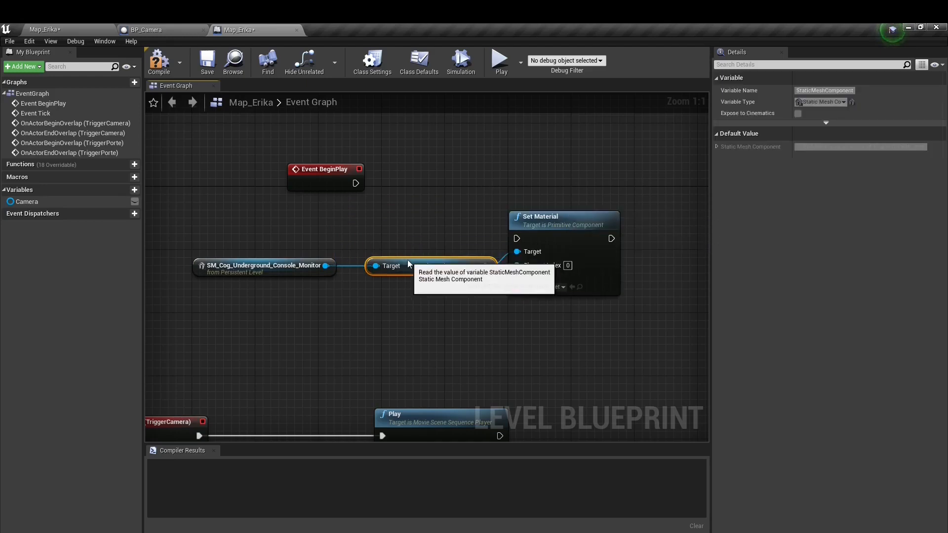
pyautogui.moveTo(566, 228); pyautogui.dragTo(566, 174)
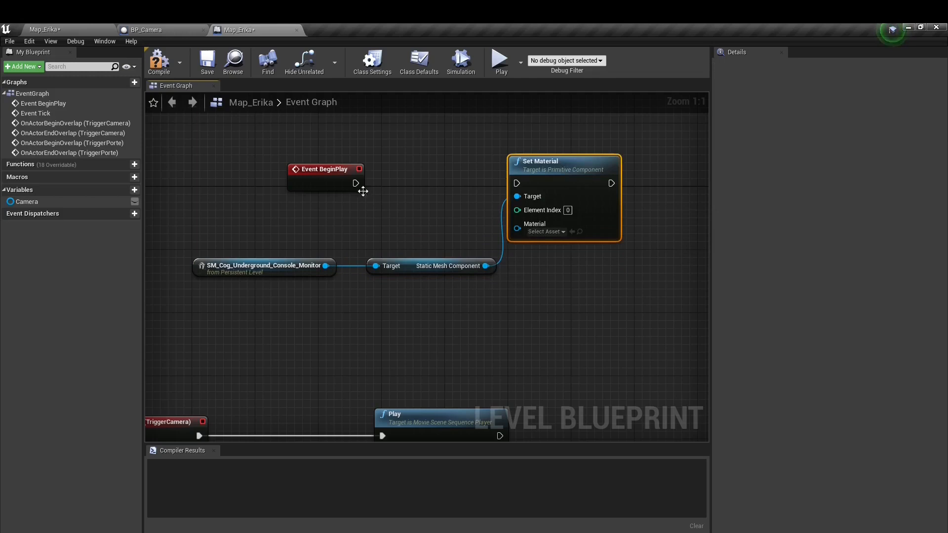
pyautogui.moveTo(355, 183); pyautogui.dragTo(405, 189)
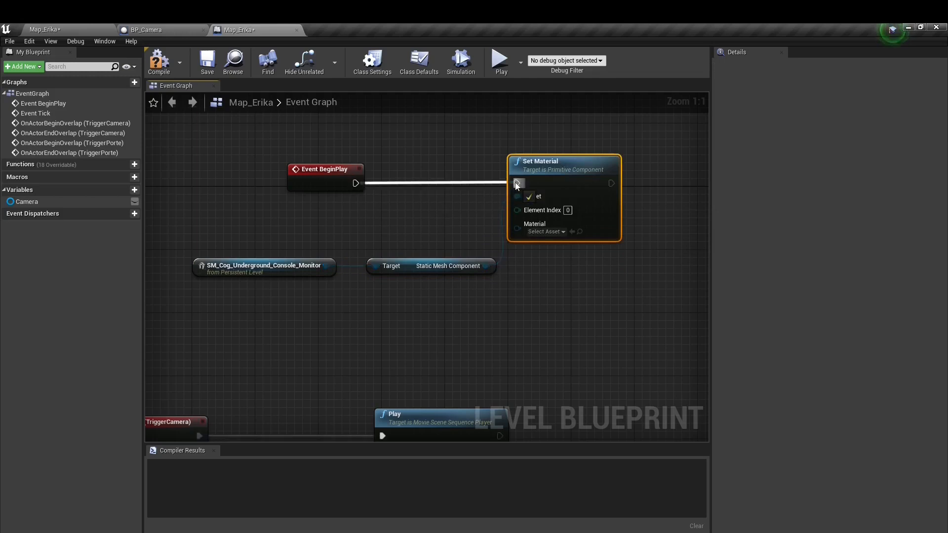
pyautogui.moveTo(517, 185); pyautogui.dragTo(517, 184)
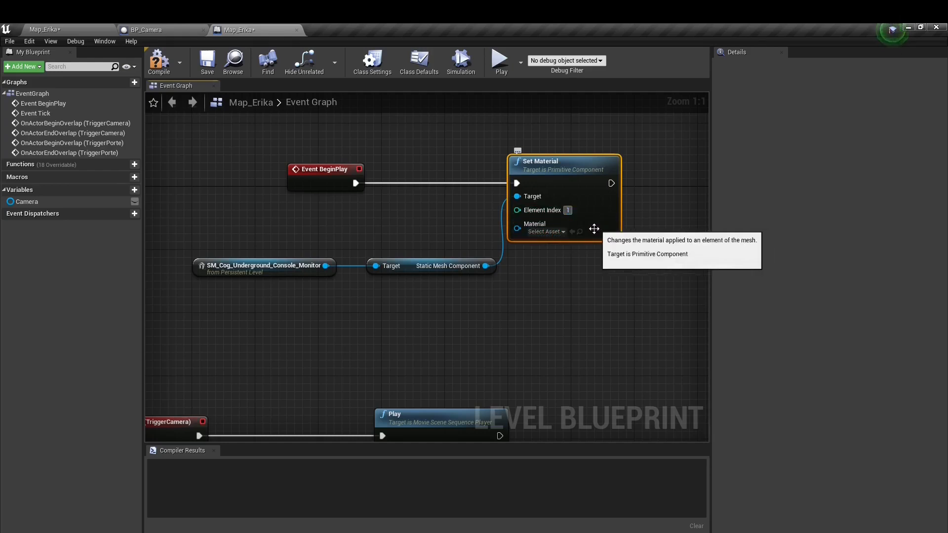
# Set the Set Material node's Element Index to 1 and its material to CASC_RenderNormal_MAT.
pyautogui.click(560, 232)
pyautogui.scroll(-3, 563, 327)
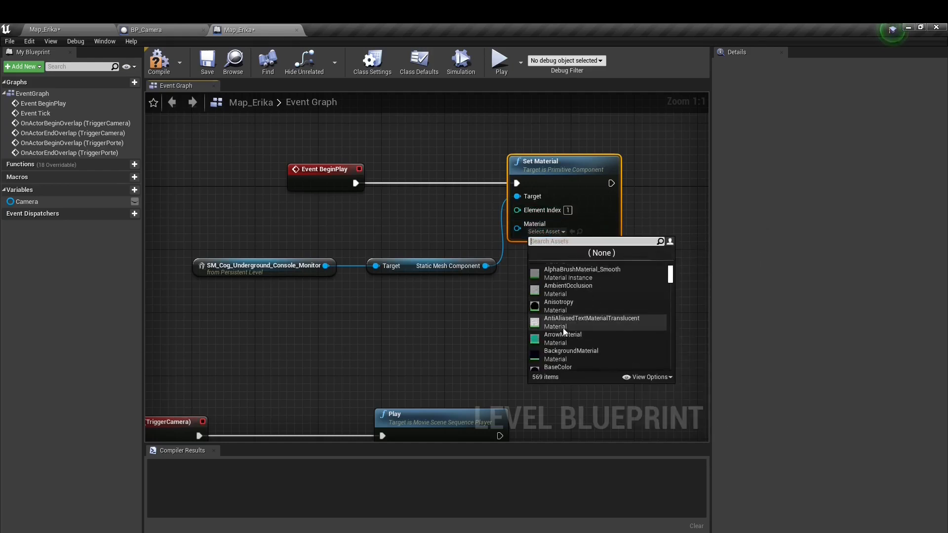
pyautogui.scroll(-3, 568, 334)
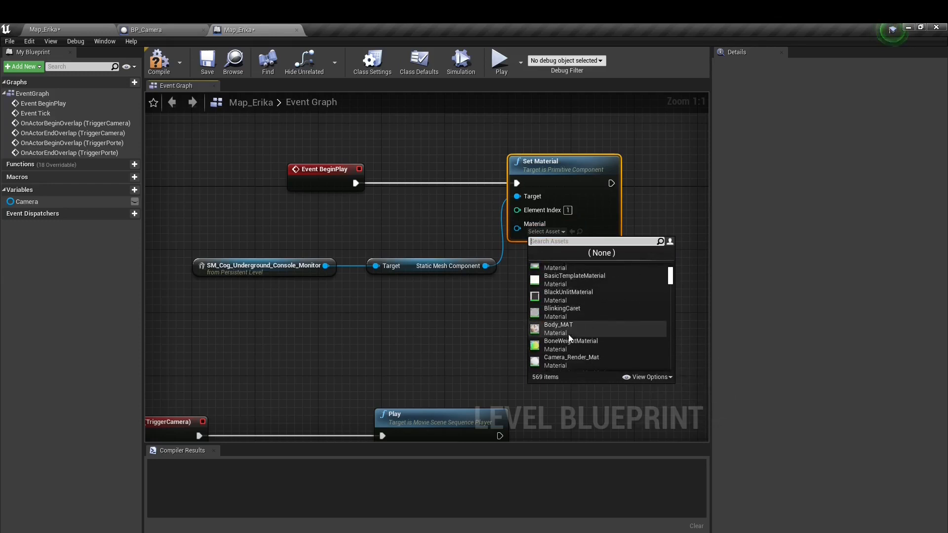
pyautogui.scroll(-3, 570, 337)
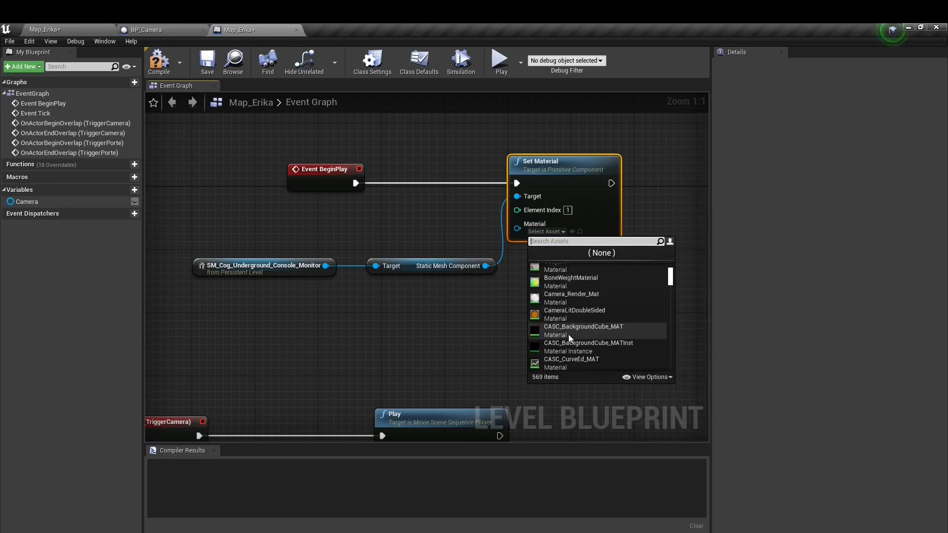
pyautogui.scroll(-4, 568, 334)
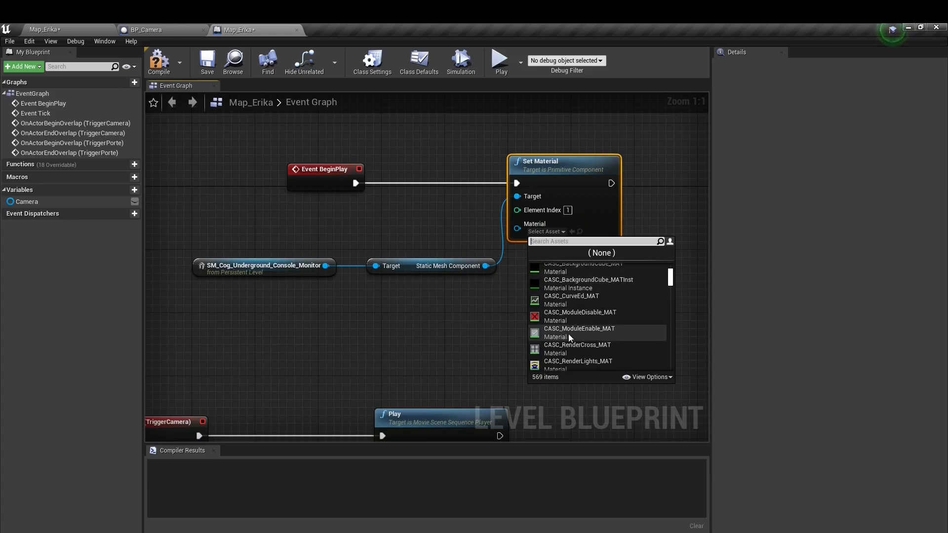
pyautogui.scroll(-1, 564, 365)
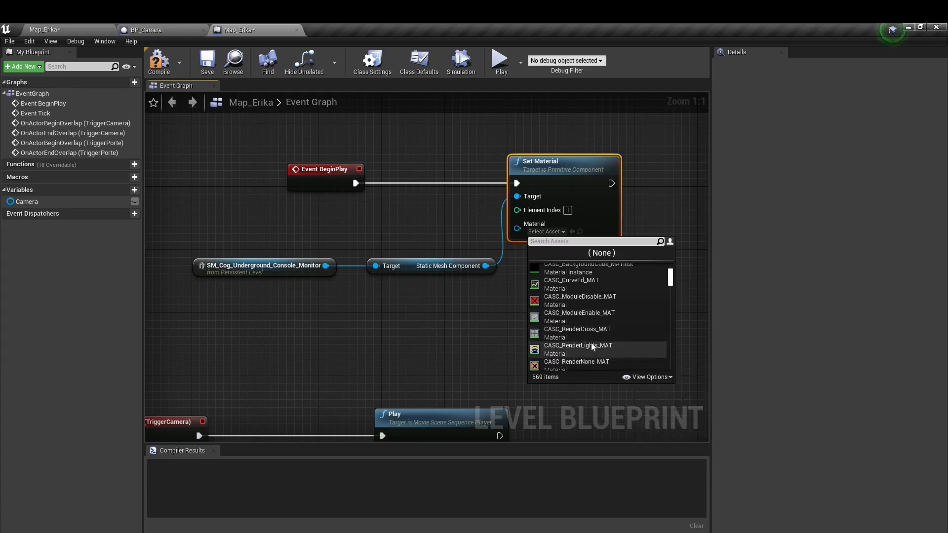
pyautogui.scroll(-2, 591, 348)
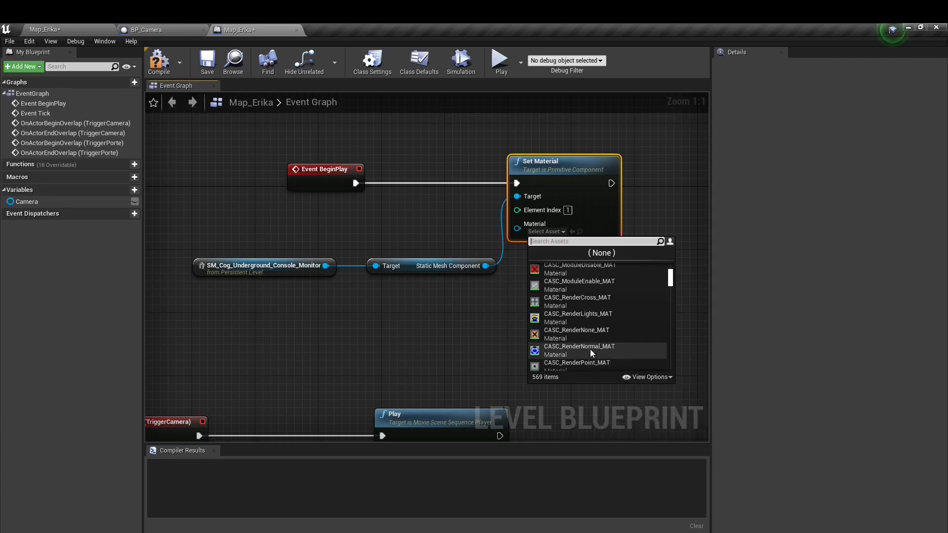
pyautogui.click(565, 347)
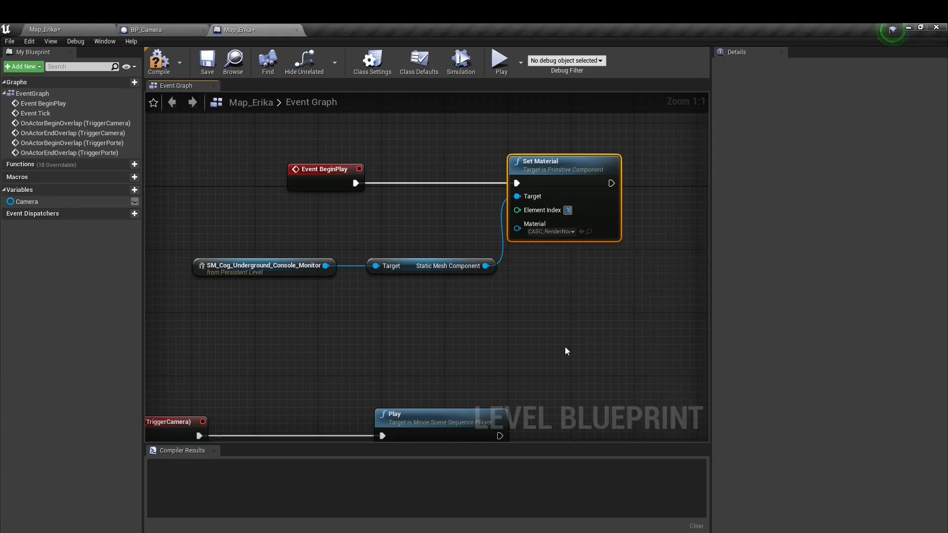
# Compile and save the level blueprint, and play-test the level to check the console's starting material.
pyautogui.click(158, 63)
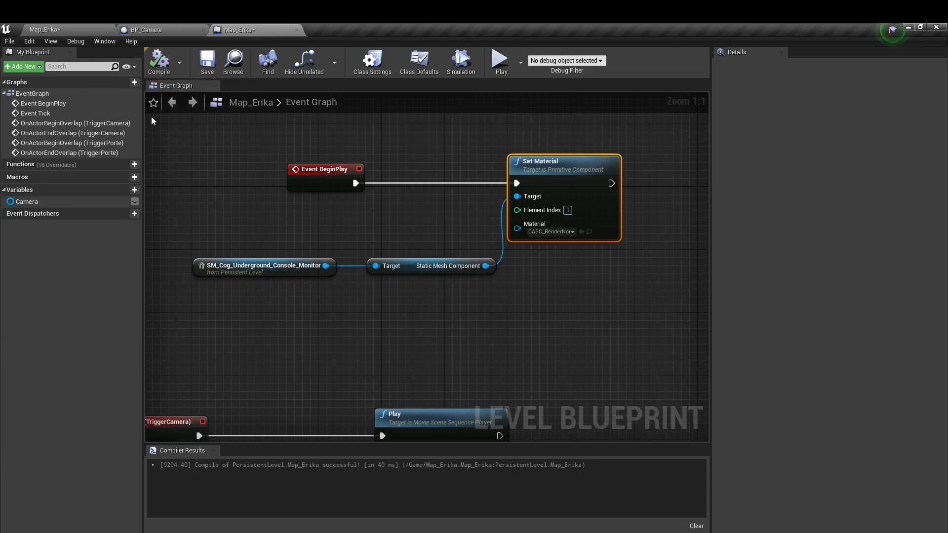
pyautogui.click(209, 61)
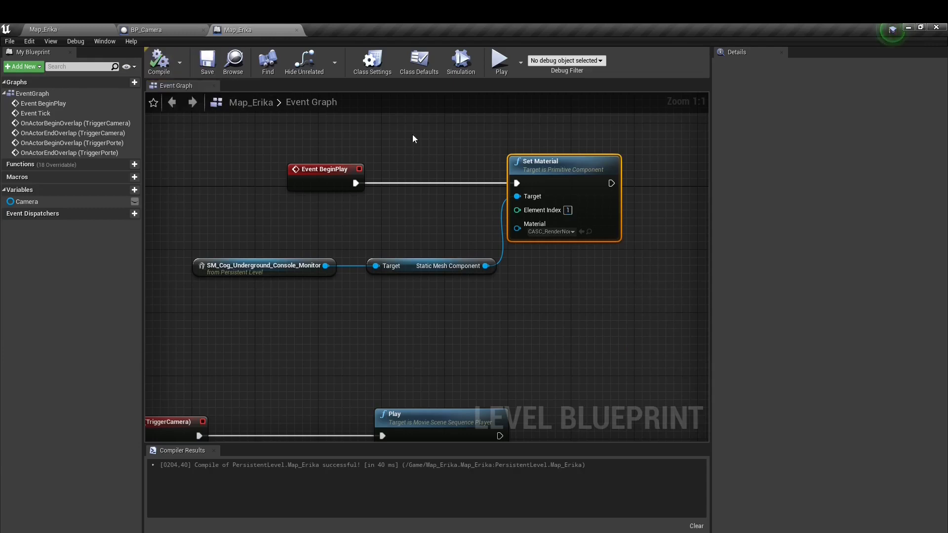
pyautogui.click(496, 71)
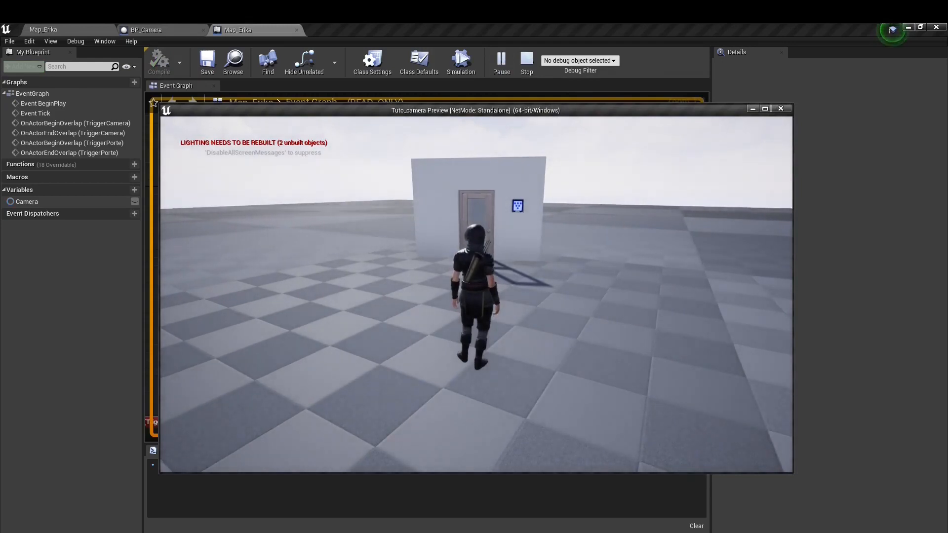
pyautogui.press('Escape')
# Paste two copies of the Set Material node and place them beside TriggerCamera's Play and Play Reverse nodes.
pyautogui.moveTo(540, 357); pyautogui.dragTo(494, 344, button='right')
pyautogui.moveTo(538, 169); pyautogui.dragTo(579, 238)
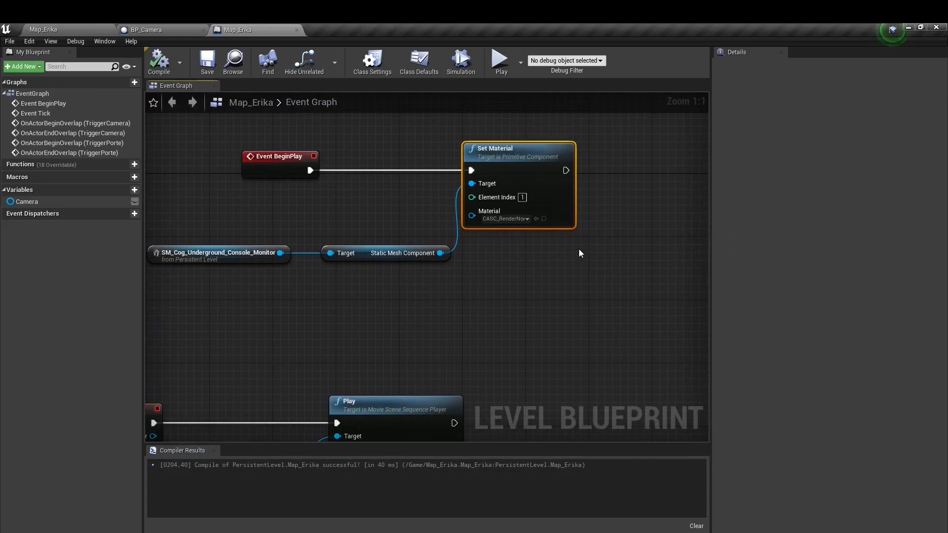
pyautogui.hotkey('ctrl', 'c')
pyautogui.hotkey('ctrl', 'v')
pyautogui.moveTo(530, 305); pyautogui.dragTo(476, 166, button='right')
pyautogui.moveTo(589, 121); pyautogui.dragTo(564, 267)
pyautogui.moveTo(480, 387); pyautogui.dragTo(475, 232, button='right')
pyautogui.moveTo(474, 130); pyautogui.dragTo(583, 158)
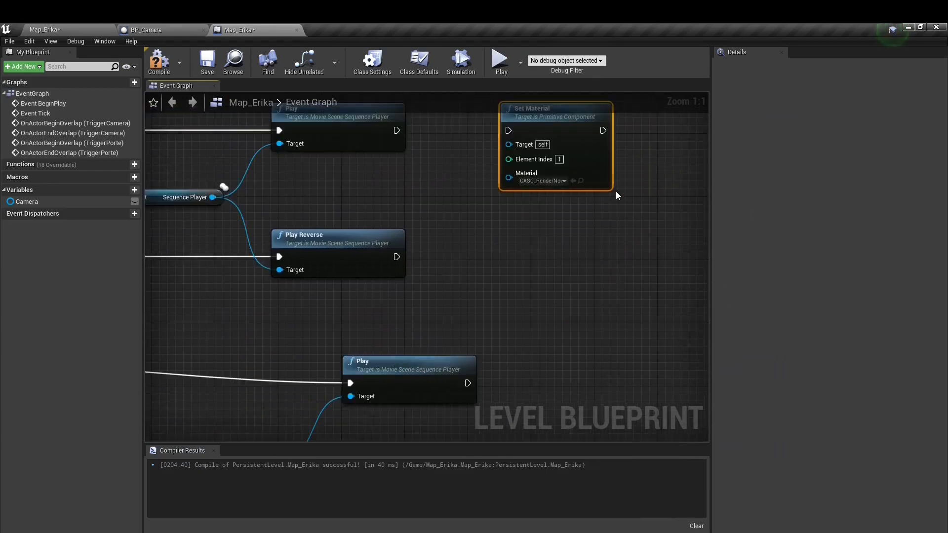
pyautogui.hotkey('ctrl', 'v')
pyautogui.moveTo(684, 198); pyautogui.dragTo(580, 229)
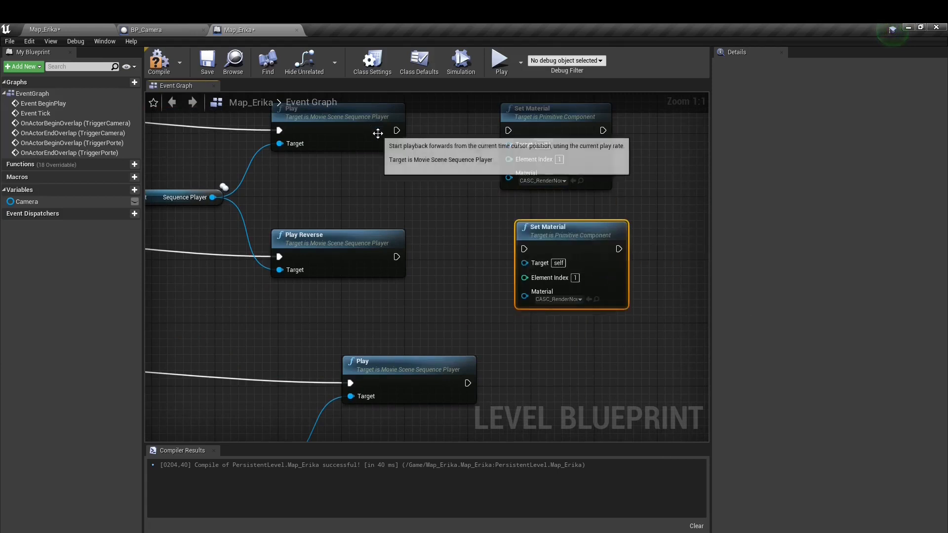
# Connect TriggerCamera's Play and Play Reverse nodes to the aligned Set Material copies, and wire Static Mesh Component to both copies' Targets.
pyautogui.moveTo(396, 131); pyautogui.dragTo(509, 131)
pyautogui.moveTo(397, 257); pyautogui.dragTo(523, 249)
pyautogui.scroll(-3, 523, 249)
pyautogui.moveTo(405, 223); pyautogui.dragTo(457, 241, button='right')
pyautogui.moveTo(477, 146); pyautogui.dragTo(558, 272)
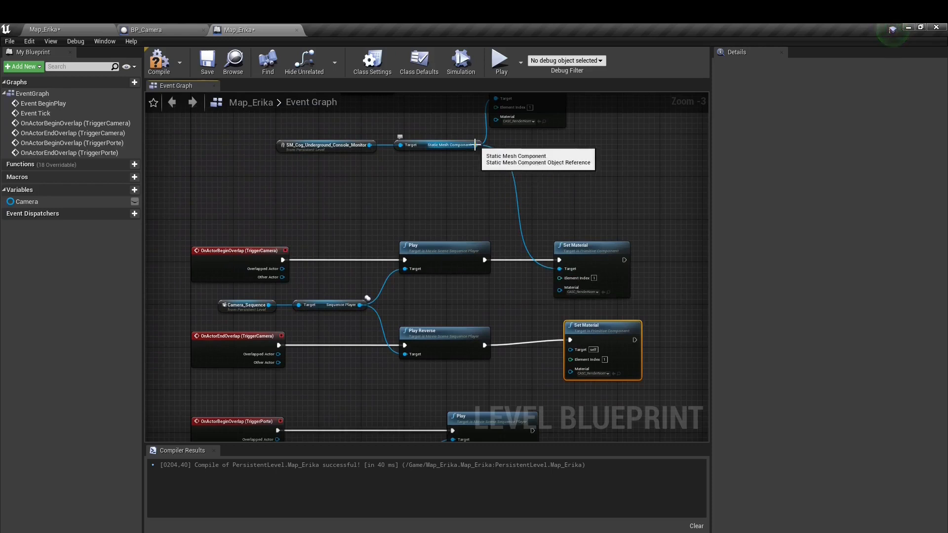
pyautogui.moveTo(478, 147); pyautogui.dragTo(571, 350)
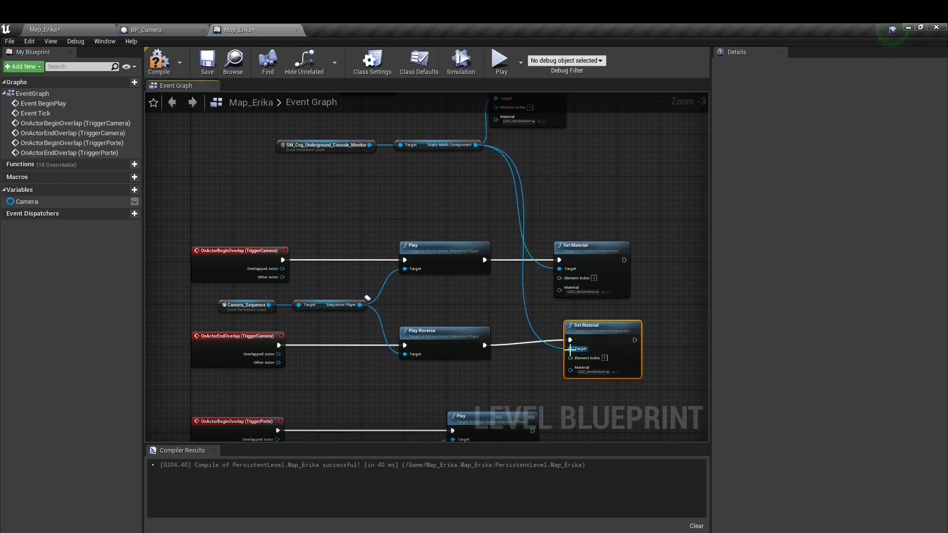
pyautogui.moveTo(651, 339); pyautogui.dragTo(568, 318, button='right')
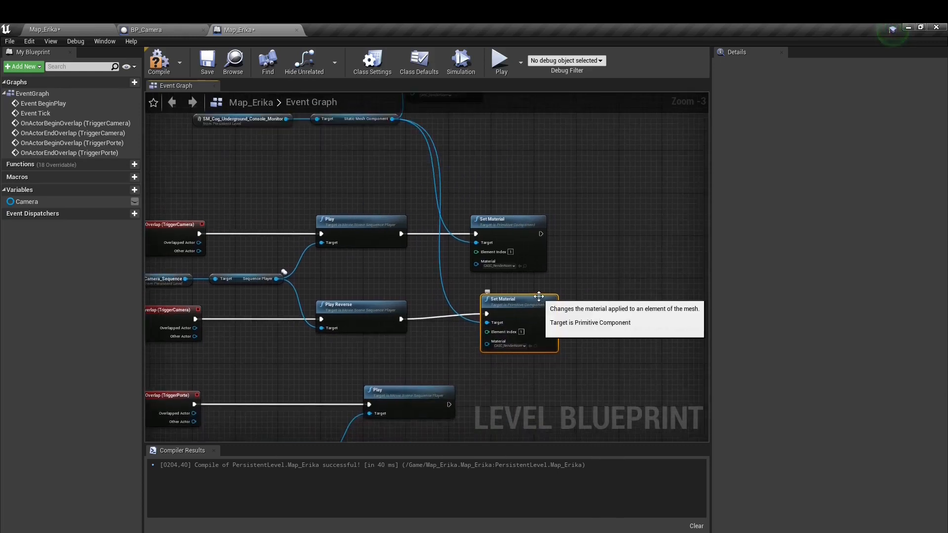
pyautogui.moveTo(384, 287); pyautogui.dragTo(529, 260, button='right')
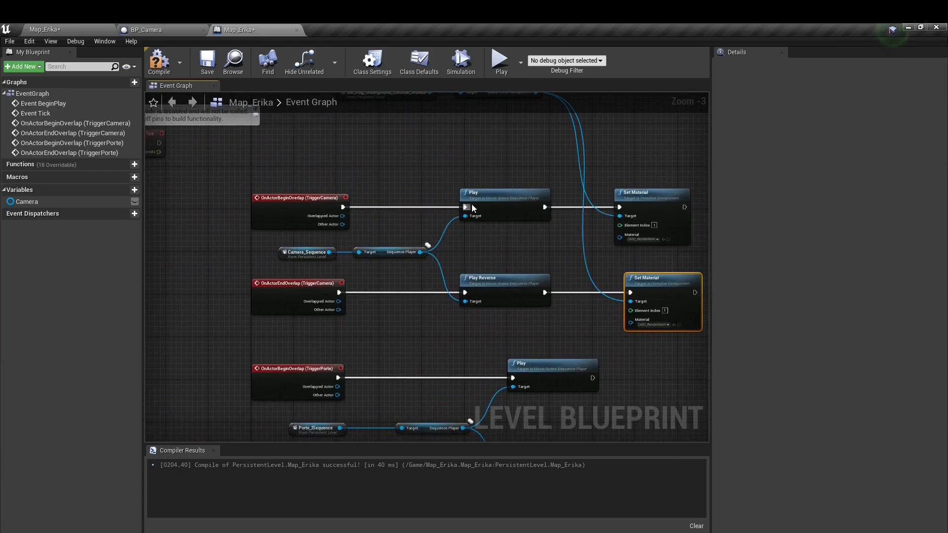
# Set the material of the Set Material node after TriggerCamera's Play node to Camera_Render_Mat, then compile and save the level blueprint.
pyautogui.moveTo(583, 206); pyautogui.dragTo(398, 271, button='right')
pyautogui.scroll(3, 398, 275)
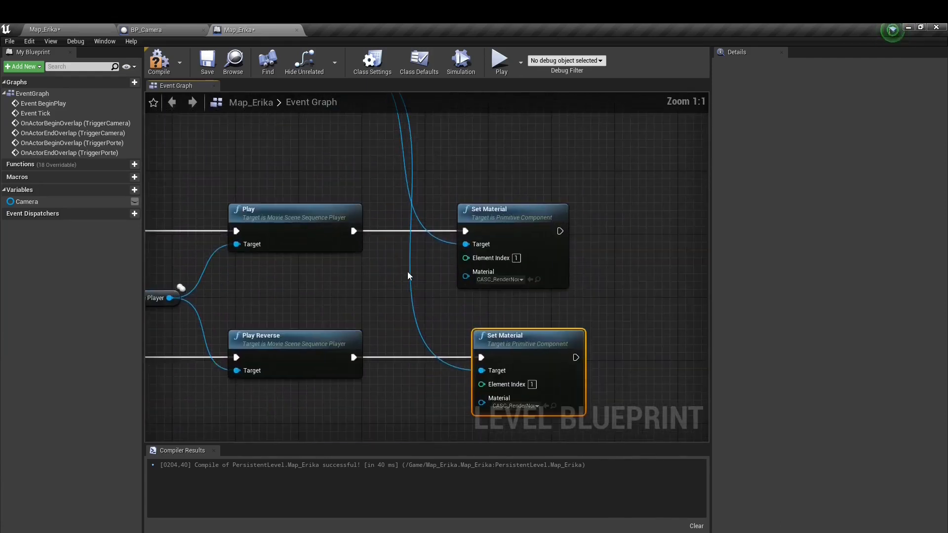
pyautogui.click(522, 280)
pyautogui.write('camera_ren')
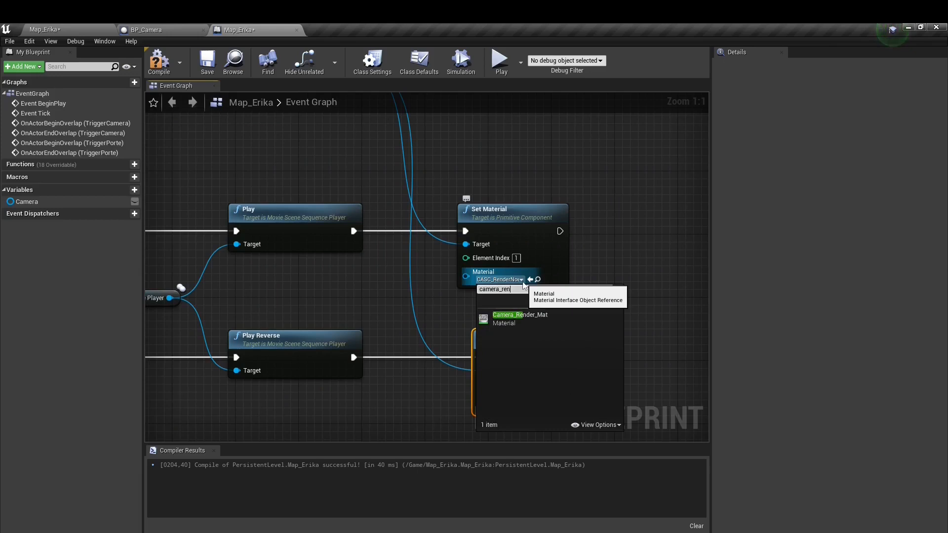
pyautogui.click(527, 319)
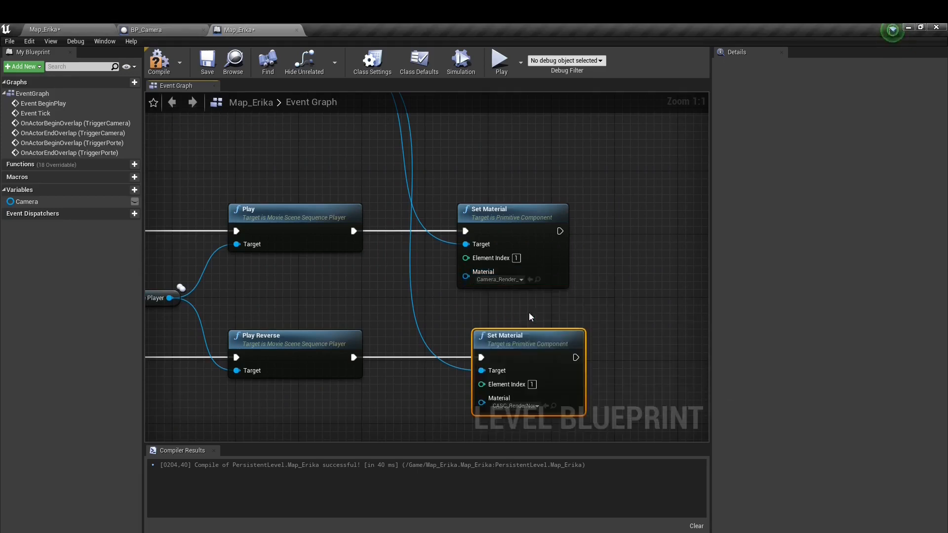
pyautogui.click(158, 62)
pyautogui.click(207, 63)
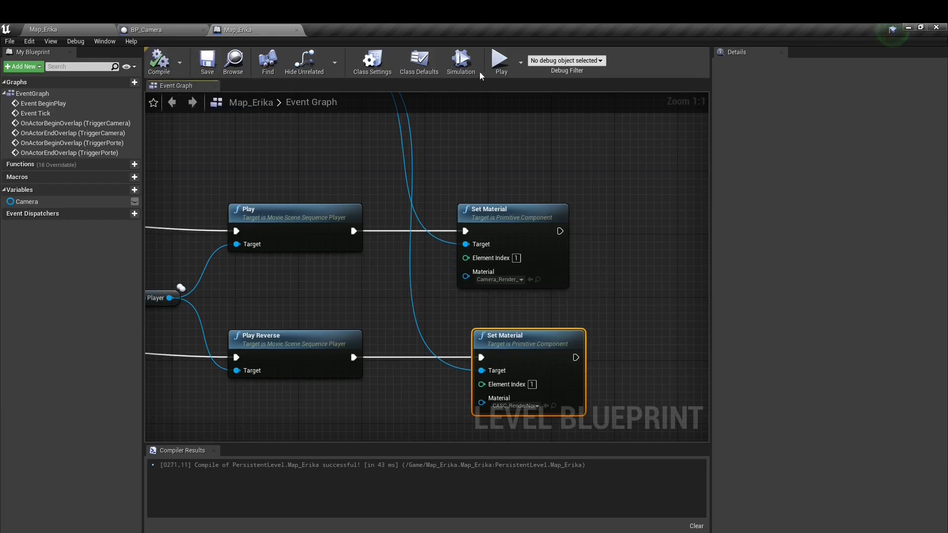
# Play-test the level, walking the character up to the console and back away to check the monitor's material switching.
pyautogui.click(500, 62)
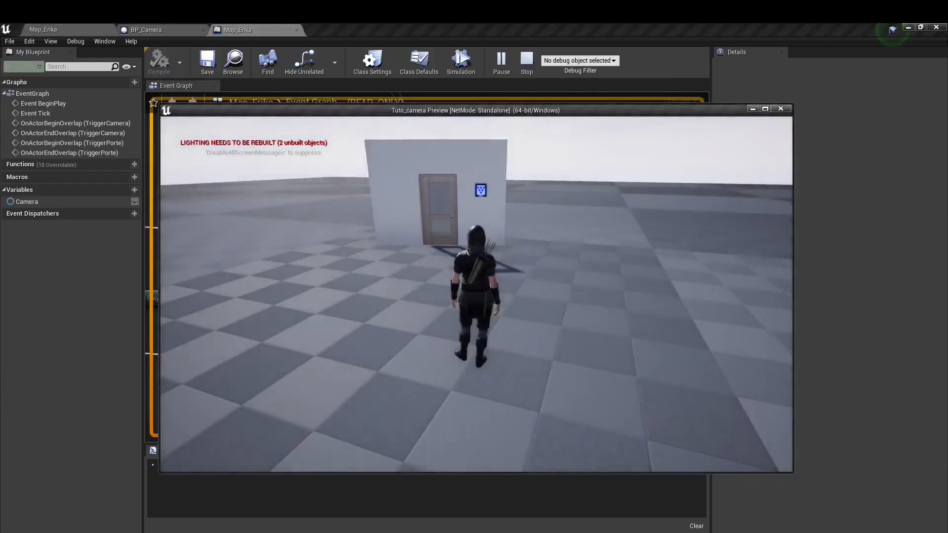
pyautogui.press('w')
pyautogui.press('w')
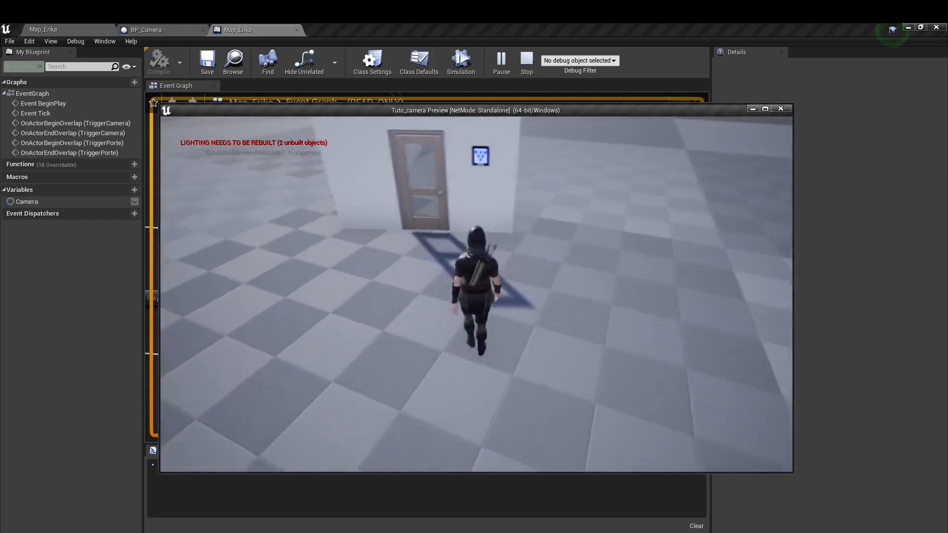
pyautogui.press('w')
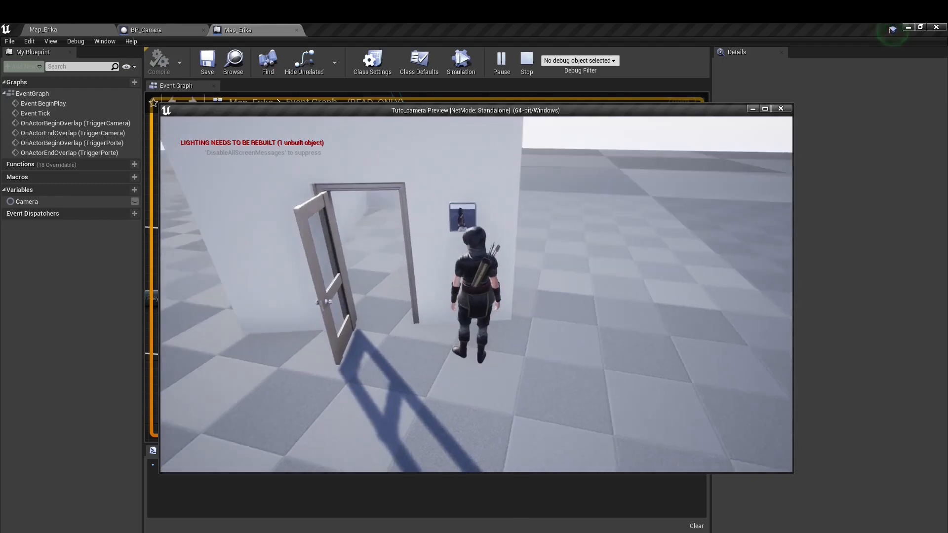
pyautogui.press('w')
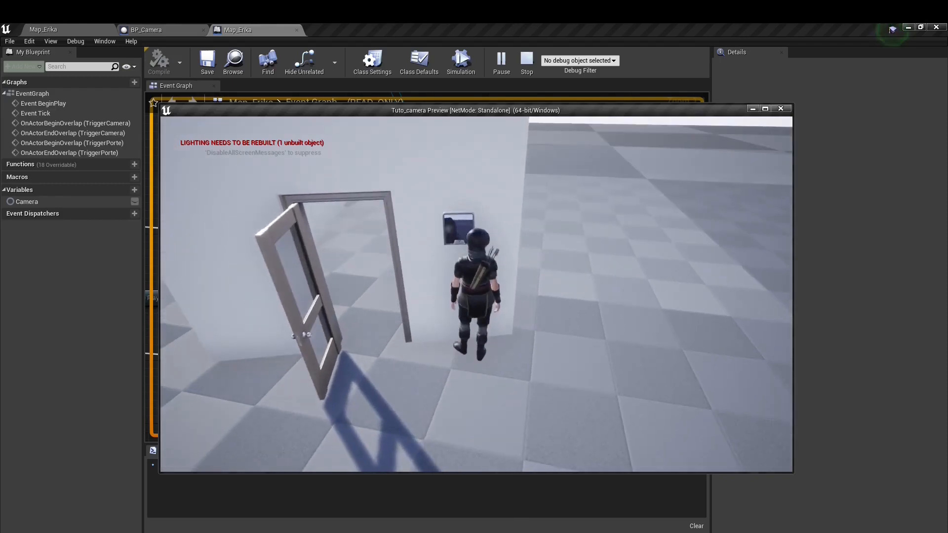
pyautogui.press('s')
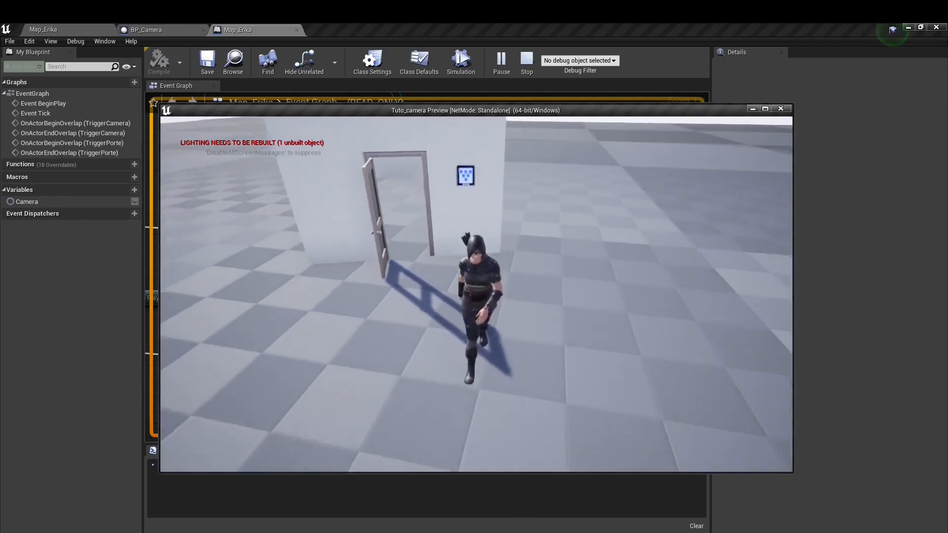
pyautogui.press('s')
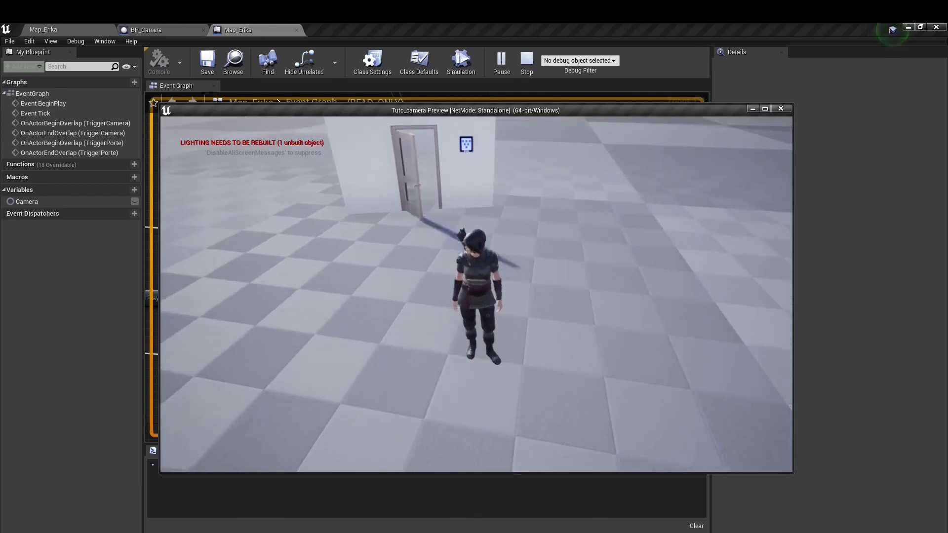
pyautogui.press('a')
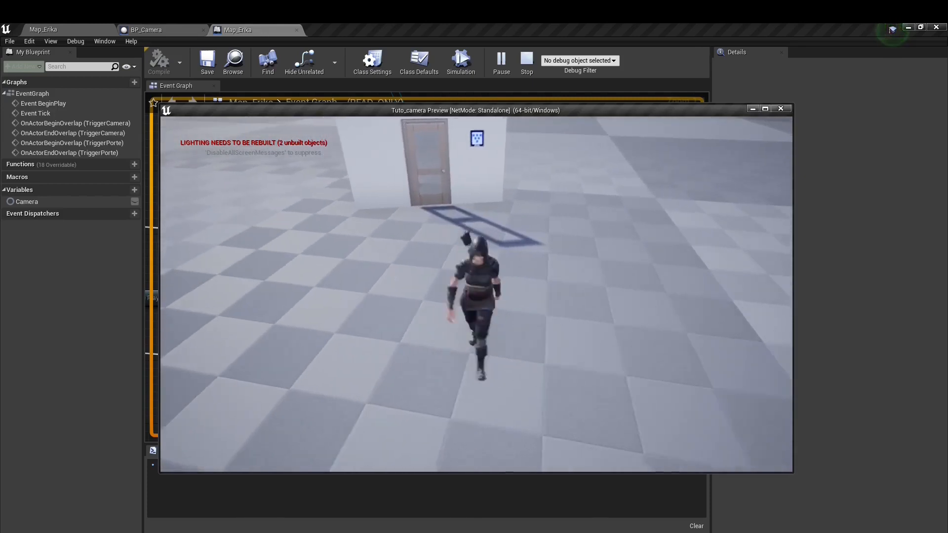
# Walk the character back to the console, through the door into the room and out again to test the triggers.
pyautogui.press('w')
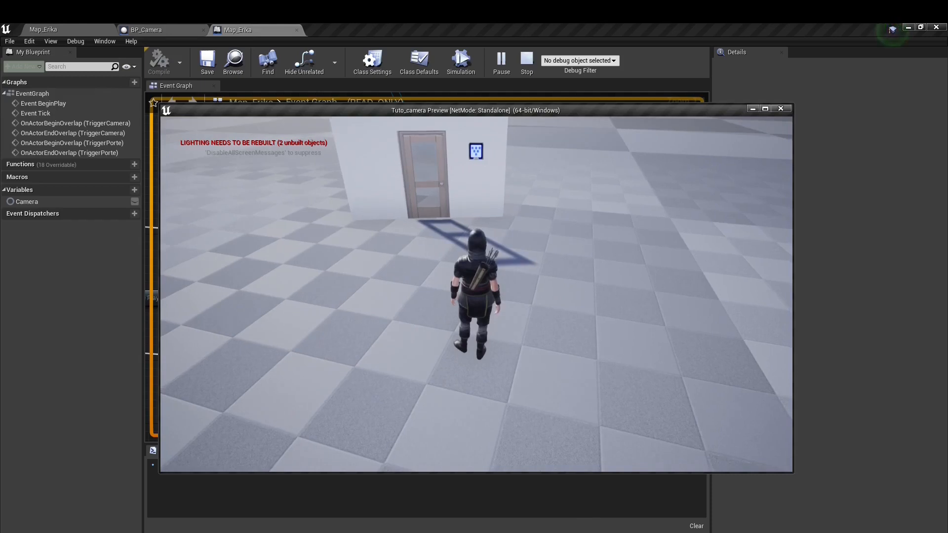
pyautogui.press('w')
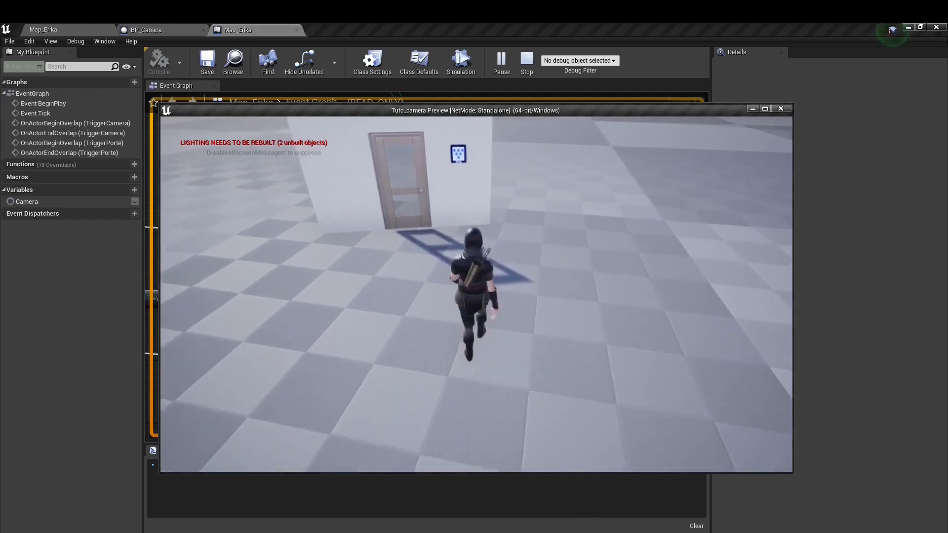
pyautogui.press('w')
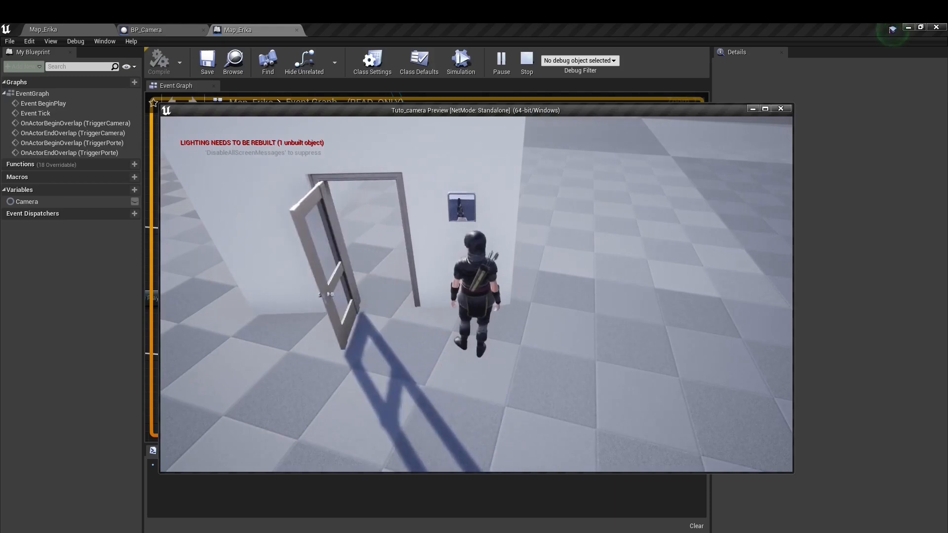
pyautogui.press('w')
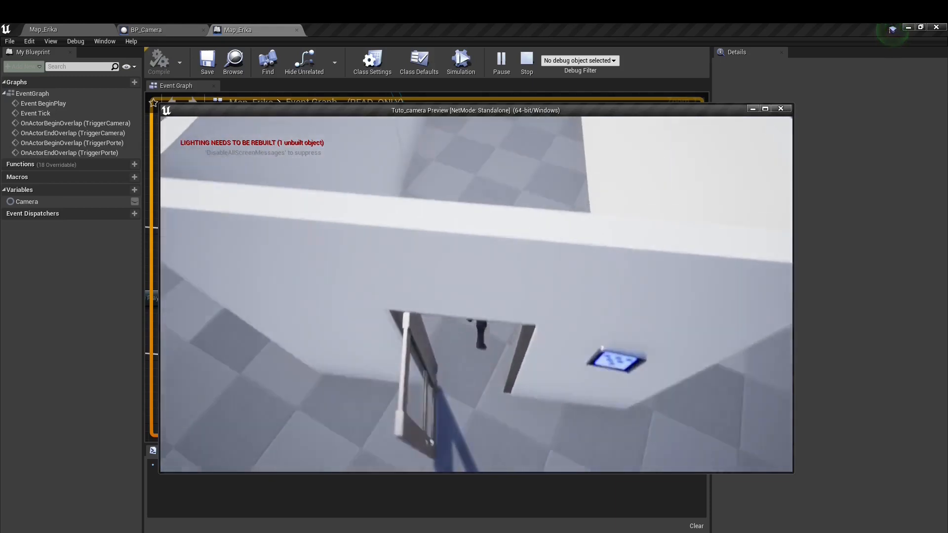
pyautogui.press('w')
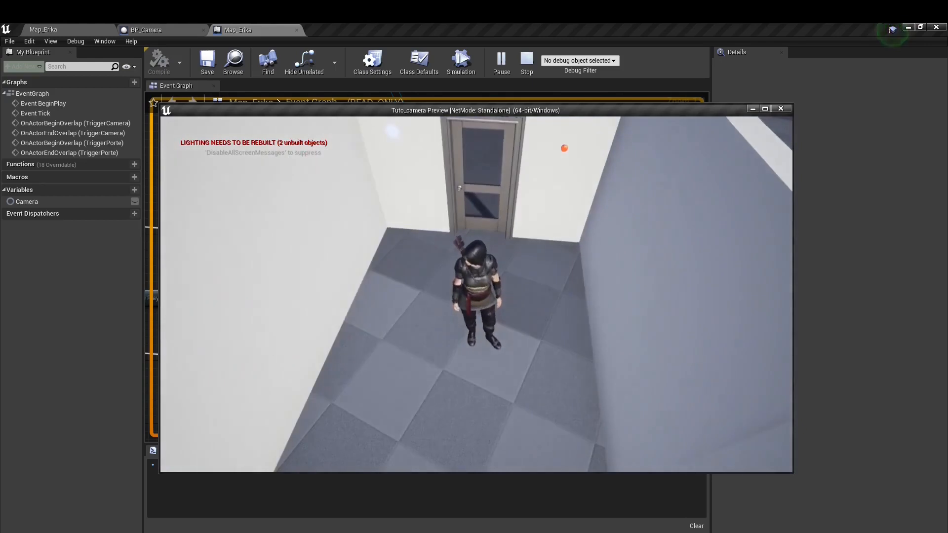
pyautogui.press('w')
pyautogui.press('w')
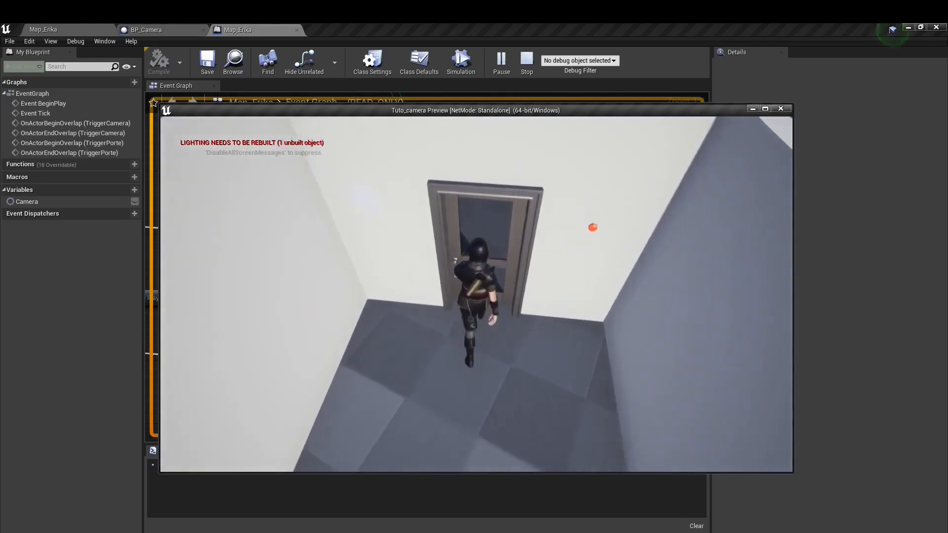
pyautogui.press('w')
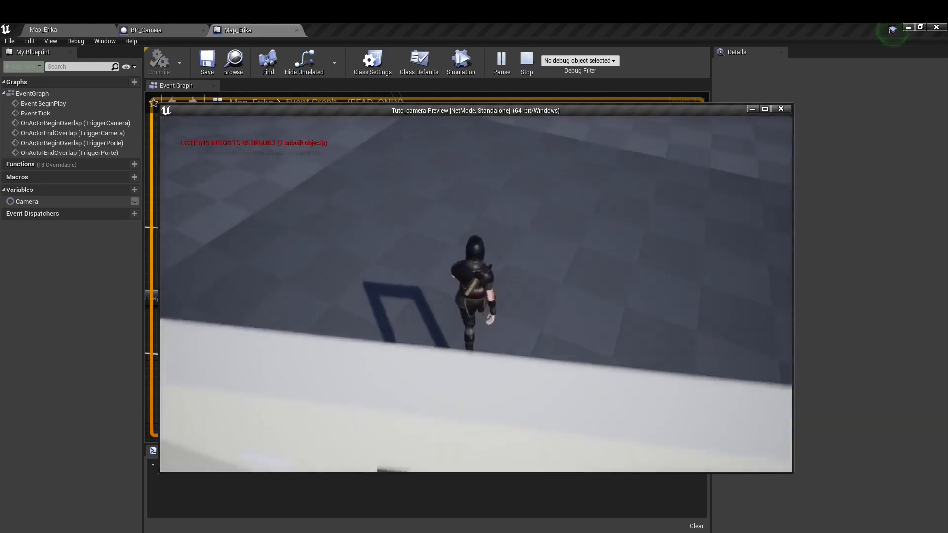